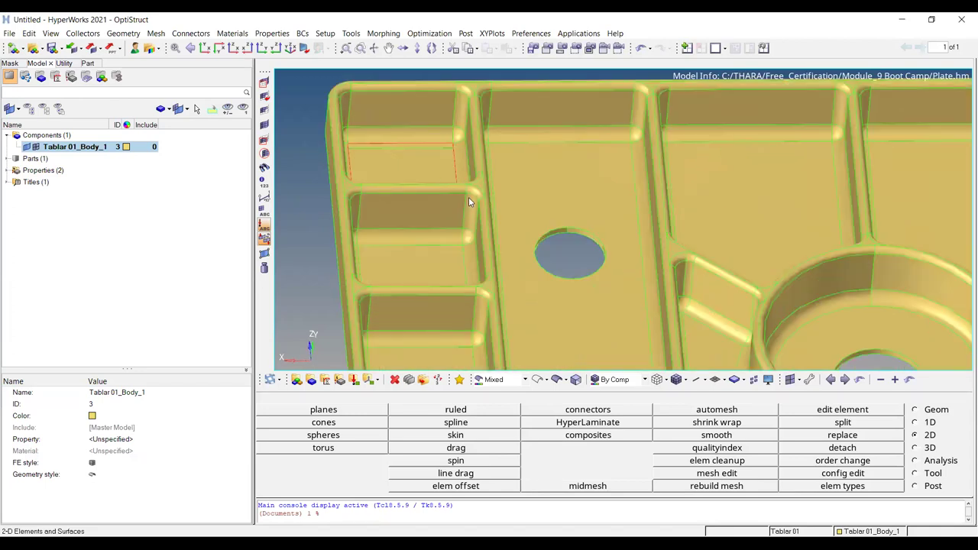
Step: Examine the shaded plate's pocket floors and outer side walls for missing surfaces bounded by free edges
{"action": "scroll", "coordinate": [469, 197], "scroll_direction": "down", "scroll_amount": 3}
{"action": "left_click_drag", "start_coordinate": [560, 256], "coordinate": [559, 219], "text": "ctrl"}
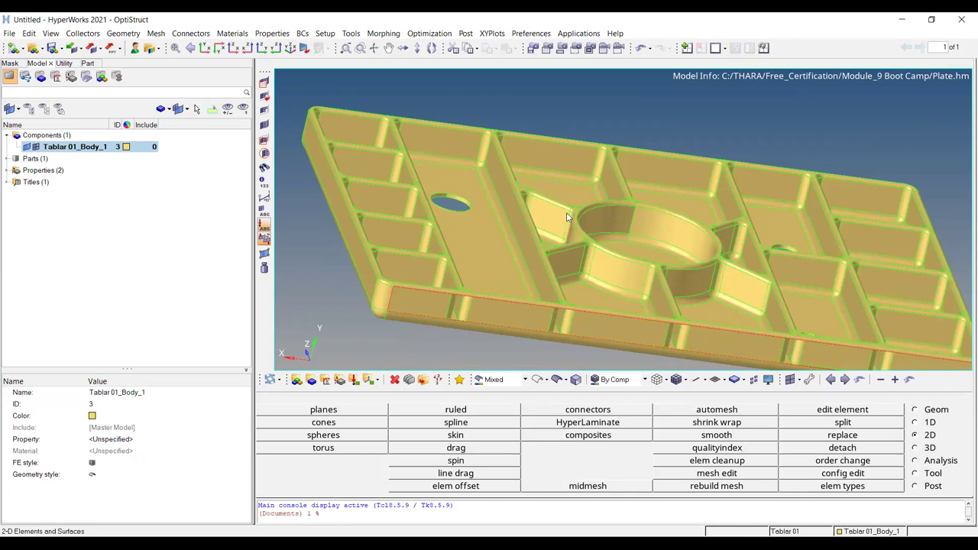
{"action": "left_click_drag", "start_coordinate": [709, 252], "coordinate": [751, 202], "text": "ctrl"}
{"action": "scroll", "coordinate": [752, 202], "scroll_direction": "up", "scroll_amount": 2, "text": "ctrl"}
{"action": "left_click_drag", "start_coordinate": [846, 162], "coordinate": [737, 183], "text": "ctrl"}
{"action": "scroll", "coordinate": [784, 193], "scroll_direction": "up", "scroll_amount": 3, "text": "ctrl"}
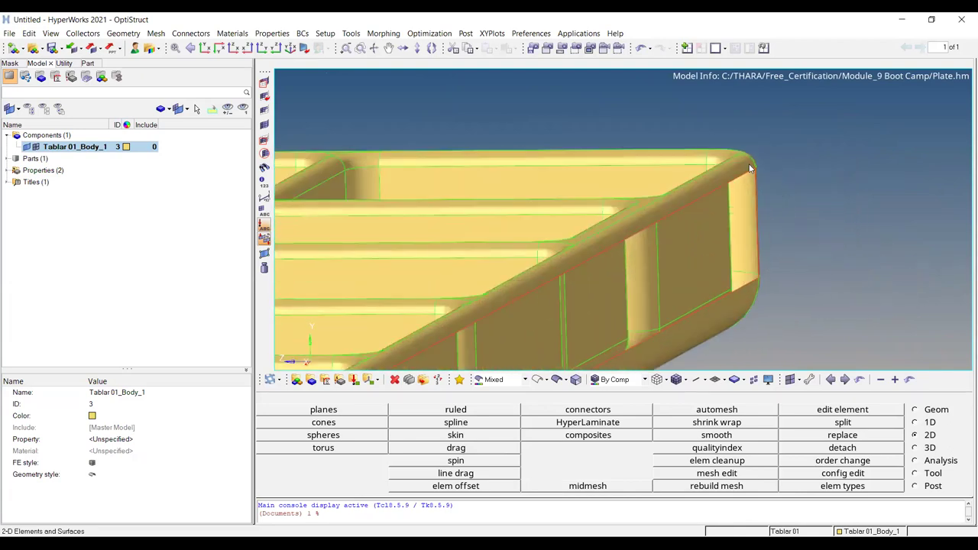
Step: Compare the plate in wireframe and shaded display to locate free edges around the pocket floors
{"action": "left_click", "coordinate": [538, 380]}
{"action": "left_click_drag", "start_coordinate": [453, 172], "coordinate": [683, 173], "text": "ctrl"}
{"action": "scroll", "coordinate": [682, 173], "scroll_direction": "up", "scroll_amount": 3}
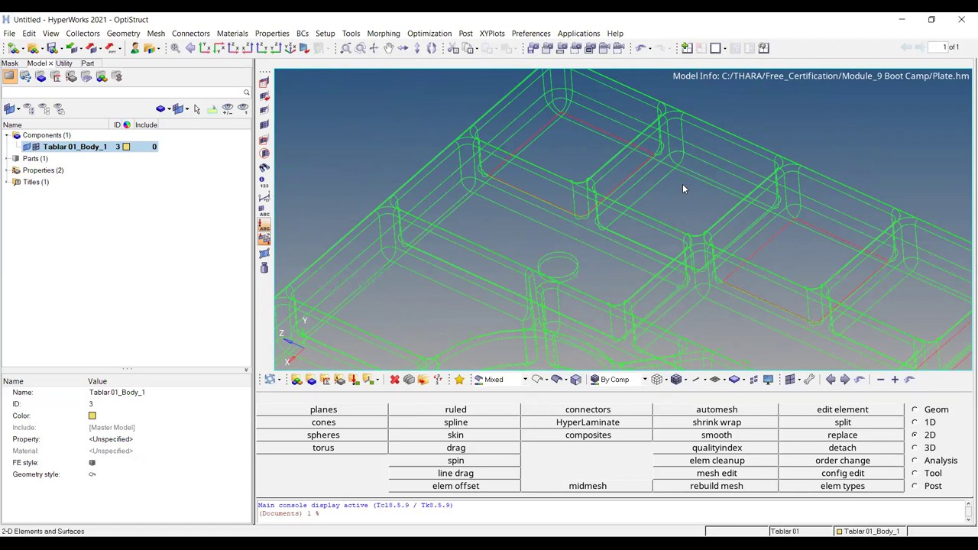
{"action": "scroll", "coordinate": [572, 162], "scroll_direction": "down", "scroll_amount": 6}
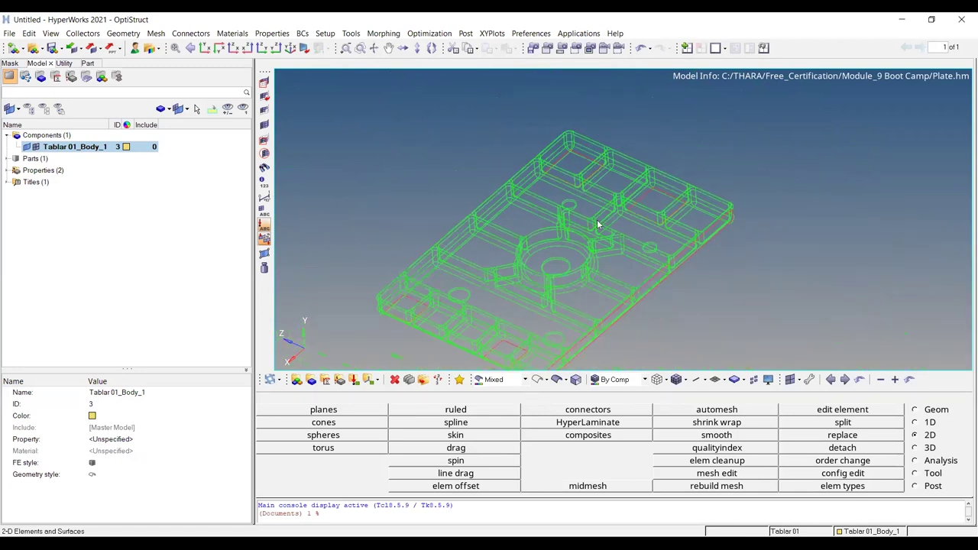
{"action": "left_click_drag", "start_coordinate": [629, 273], "coordinate": [639, 190], "text": "ctrl"}
{"action": "scroll", "coordinate": [640, 195], "scroll_direction": "up", "scroll_amount": 6}
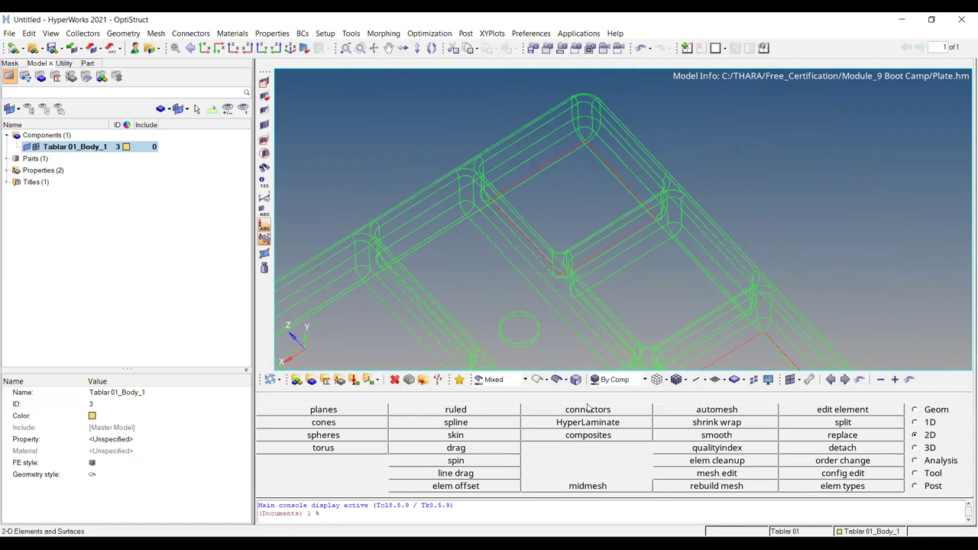
{"action": "left_click", "coordinate": [556, 379]}
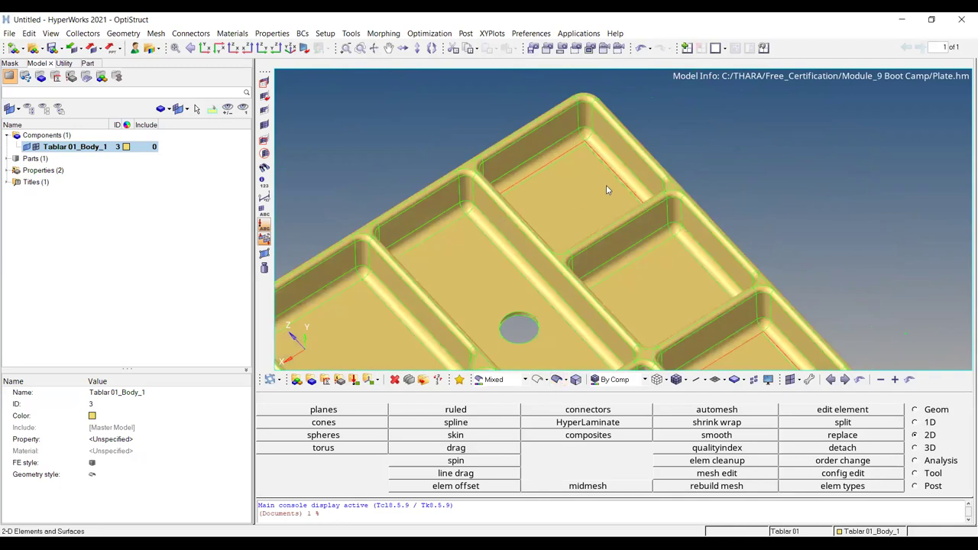
{"action": "scroll", "coordinate": [592, 110], "scroll_direction": "up", "scroll_amount": 3}
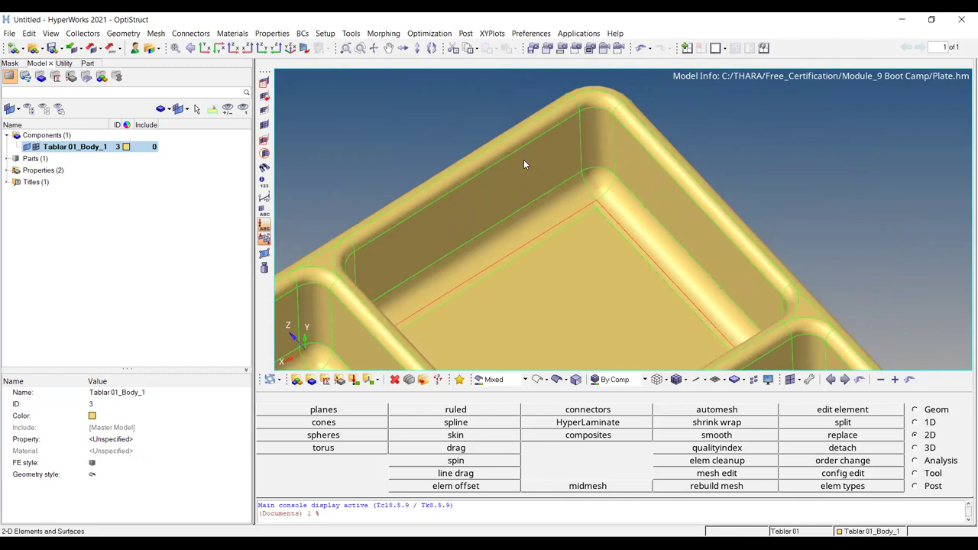
{"action": "scroll", "coordinate": [524, 164], "scroll_direction": "down", "scroll_amount": 5}
{"action": "left_click_drag", "start_coordinate": [648, 232], "coordinate": [599, 241], "text": "ctrl"}
Step: Check the whole plate in wireframe for free edges and restore the shaded display at the four-pocket end
{"action": "left_click", "coordinate": [538, 379]}
{"action": "right_click_drag", "start_coordinate": [582, 232], "coordinate": [640, 181], "text": "ctrl"}
{"action": "scroll", "coordinate": [640, 180], "scroll_direction": "down", "scroll_amount": 3}
{"action": "right_click_drag", "start_coordinate": [692, 249], "coordinate": [760, 174], "text": "ctrl"}
{"action": "mouse_move", "coordinate": [702, 328]}
{"action": "left_mouse_down", "text": "ctrl"}
{"action": "mouse_move", "coordinate": [642, 258]}
{"action": "mouse_move", "coordinate": [647, 278]}
{"action": "left_mouse_up", "text": "ctrl"}
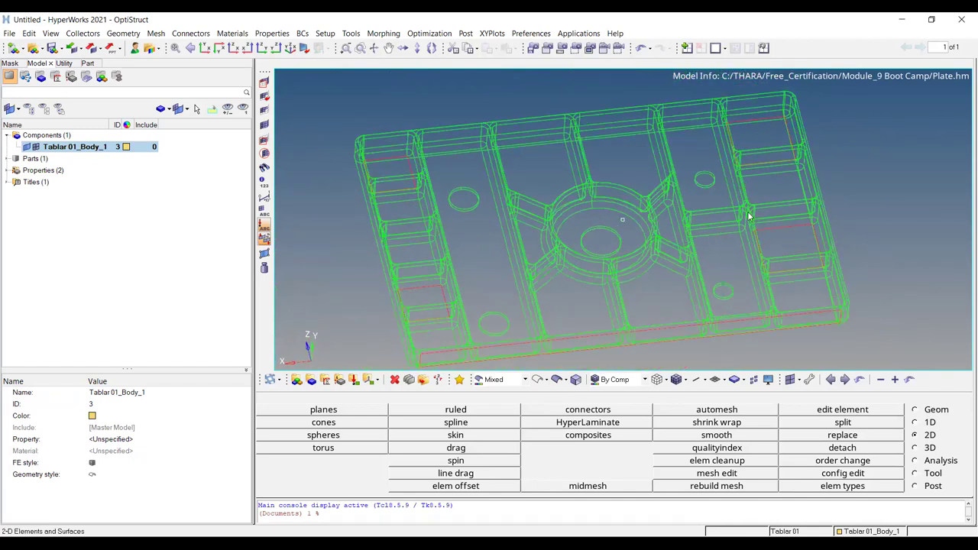
{"action": "right_click_drag", "start_coordinate": [748, 217], "coordinate": [629, 258], "text": "ctrl"}
{"action": "scroll", "coordinate": [639, 173], "scroll_direction": "up", "scroll_amount": 4}
{"action": "left_click_drag", "start_coordinate": [625, 235], "coordinate": [617, 182], "text": "ctrl"}
{"action": "right_click_drag", "start_coordinate": [616, 183], "coordinate": [611, 204], "text": "ctrl"}
{"action": "left_click", "coordinate": [555, 380]}
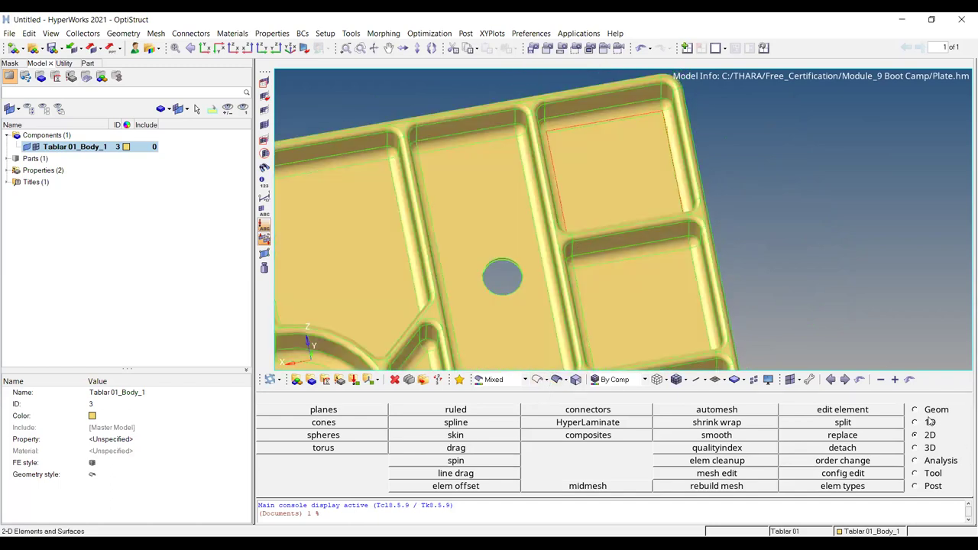
Step: Create a surface-only ruled surface between opposite edges of the missing floor in the four-pocket column's corner pocket
{"action": "left_click", "coordinate": [461, 410]}
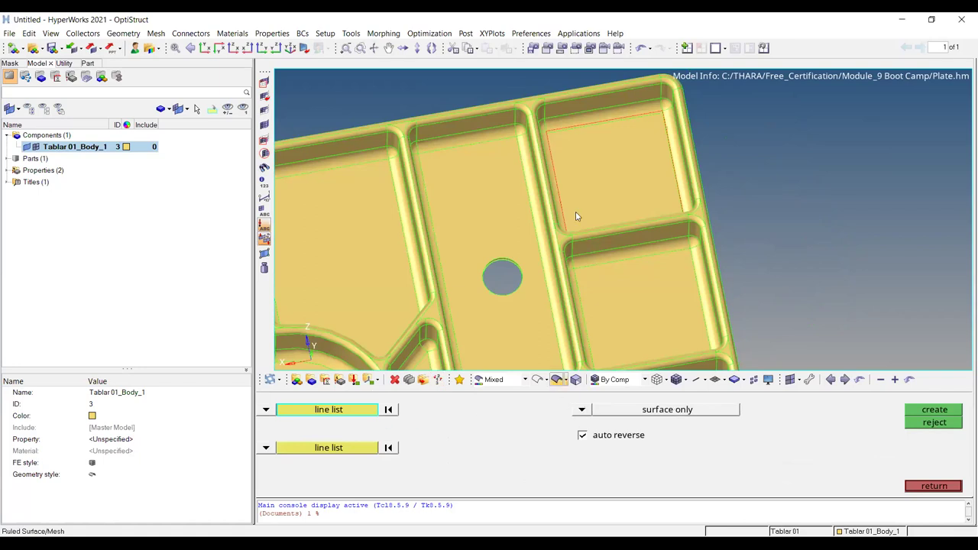
{"action": "scroll", "coordinate": [571, 136], "scroll_direction": "up", "scroll_amount": 5, "text": "ctrl"}
{"action": "left_click", "coordinate": [511, 174]}
{"action": "middle_click", "coordinate": [515, 177]}
{"action": "left_click", "coordinate": [799, 157]}
{"action": "middle_click", "coordinate": [798, 157]}
{"action": "scroll", "coordinate": [554, 130], "scroll_direction": "down", "scroll_amount": 7, "text": "ctrl"}
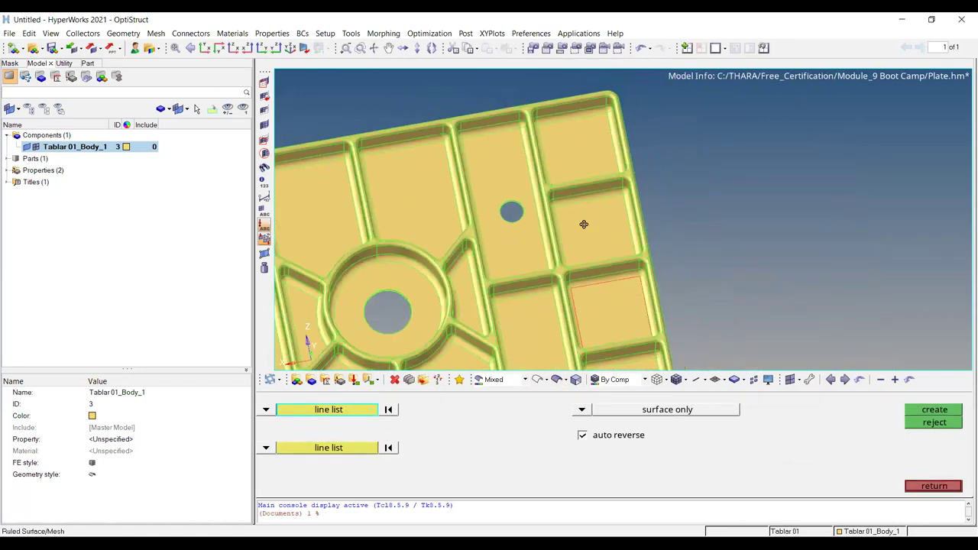
{"action": "scroll", "coordinate": [611, 275], "scroll_direction": "up", "scroll_amount": 4}
{"action": "left_click", "coordinate": [627, 256]}
{"action": "scroll", "coordinate": [664, 288], "scroll_direction": "down", "scroll_amount": 3}
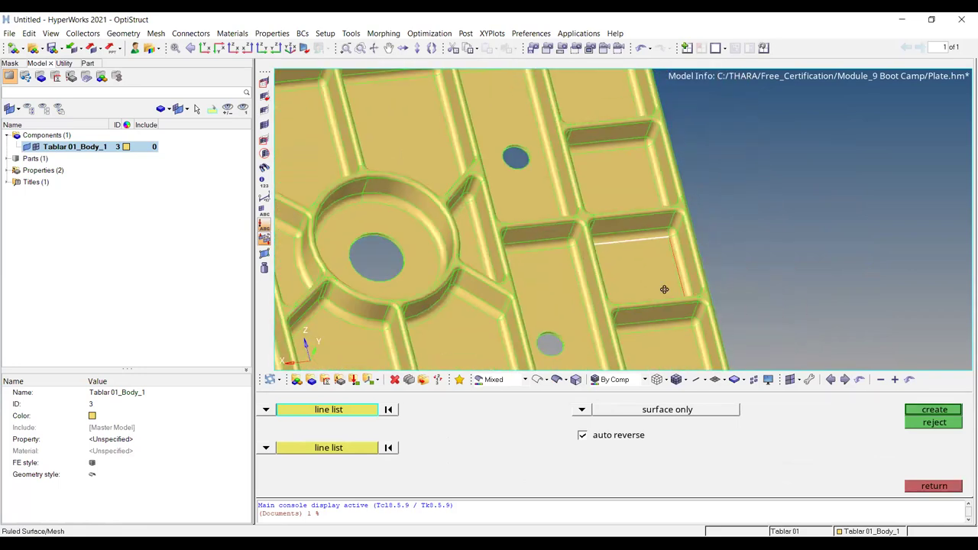
{"action": "scroll", "coordinate": [664, 289], "scroll_direction": "up", "scroll_amount": 4}
{"action": "middle_click", "coordinate": [661, 300]}
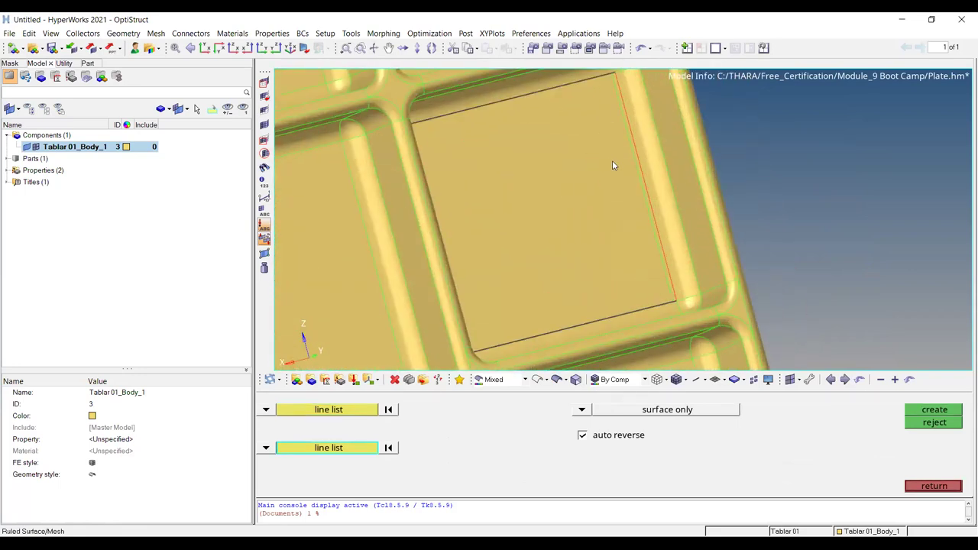
{"action": "scroll", "coordinate": [612, 165], "scroll_direction": "down", "scroll_amount": 3}
{"action": "middle_click", "coordinate": [400, 403]}
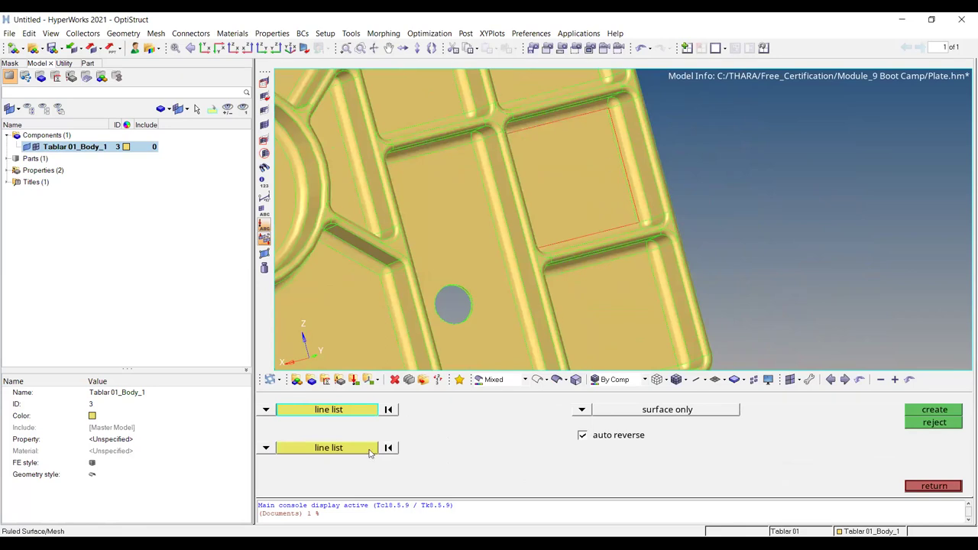
Step: Fill the missing floor of the third pocket in the four-pocket column with a ruled surface between its side edges
{"action": "scroll", "coordinate": [580, 207], "scroll_direction": "up", "scroll_amount": 4}
{"action": "left_click", "coordinate": [639, 168]}
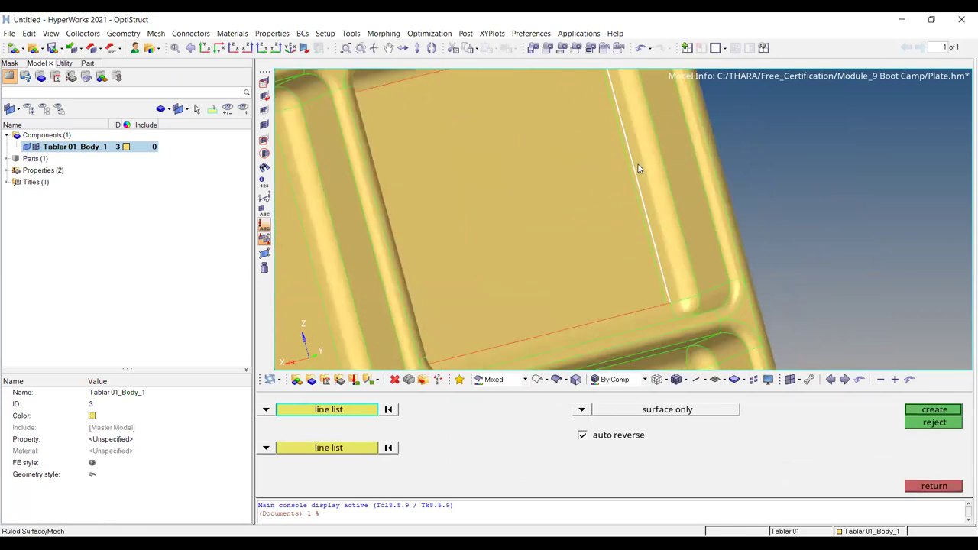
{"action": "middle_click", "coordinate": [639, 168]}
{"action": "scroll", "coordinate": [650, 177], "scroll_direction": "down", "scroll_amount": 3}
{"action": "scroll", "coordinate": [566, 206], "scroll_direction": "up", "scroll_amount": 4}
{"action": "left_click", "coordinate": [566, 206]}
{"action": "middle_click", "coordinate": [573, 207]}
{"action": "scroll", "coordinate": [683, 170], "scroll_direction": "down", "scroll_amount": 3}
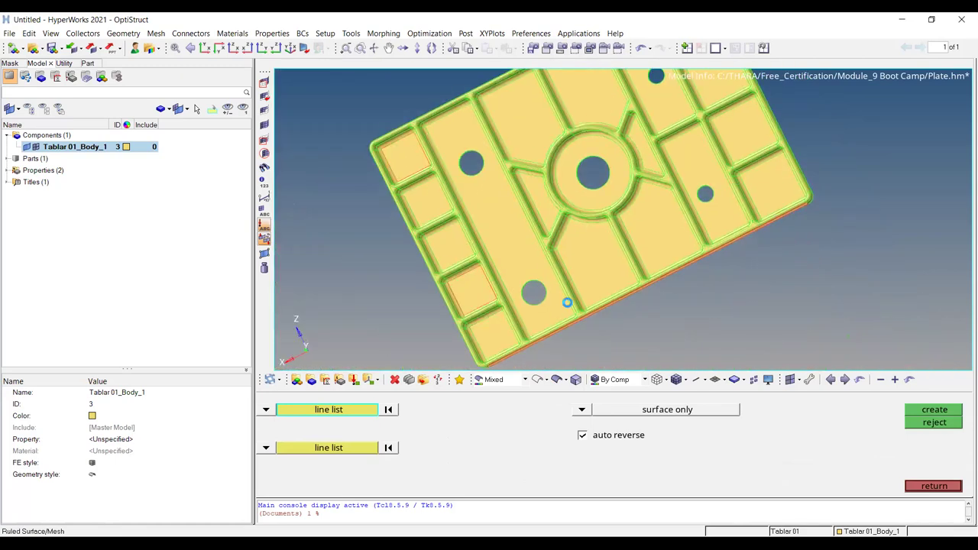
Step: Create a ruled surface between the long free edges of the plate's missing outer side wall
{"action": "left_click_drag", "start_coordinate": [566, 303], "coordinate": [646, 227], "text": "ctrl"}
{"action": "scroll", "coordinate": [542, 300], "scroll_direction": "up", "scroll_amount": 5}
{"action": "left_click", "coordinate": [525, 317]}
{"action": "middle_click", "coordinate": [527, 316]}
{"action": "left_click", "coordinate": [569, 259]}
{"action": "middle_click", "coordinate": [615, 325]}
{"action": "scroll", "coordinate": [615, 315], "scroll_direction": "down", "scroll_amount": 5}
{"action": "left_click_drag", "start_coordinate": [706, 300], "coordinate": [431, 203], "text": "ctrl"}
{"action": "scroll", "coordinate": [524, 159], "scroll_direction": "up", "scroll_amount": 5}
{"action": "left_click", "coordinate": [524, 159]}
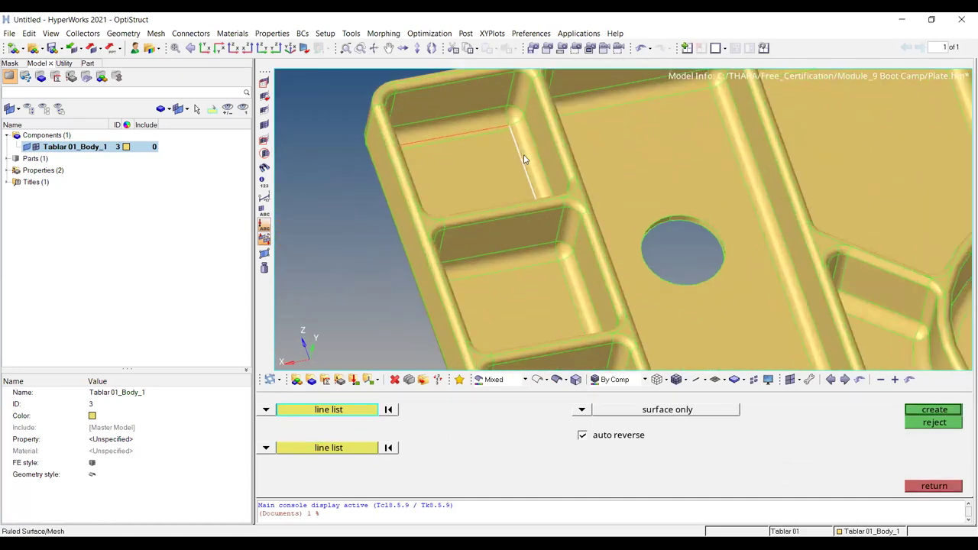
{"action": "middle_click", "coordinate": [524, 159]}
{"action": "scroll", "coordinate": [585, 176], "scroll_direction": "down", "scroll_amount": 4}
{"action": "scroll", "coordinate": [478, 243], "scroll_direction": "up", "scroll_amount": 5}
{"action": "left_click", "coordinate": [475, 250]}
{"action": "left_click_drag", "start_coordinate": [478, 249], "coordinate": [407, 329], "text": "ctrl"}
{"action": "left_click", "coordinate": [390, 410]}
{"action": "left_click", "coordinate": [390, 449]}
Step: Fill the missing floor of the five-pocket column's corner pocket with a ruled surface between its side edges
{"action": "scroll", "coordinate": [528, 177], "scroll_direction": "down", "scroll_amount": 4}
{"action": "left_click_drag", "start_coordinate": [603, 243], "coordinate": [563, 224], "text": "ctrl"}
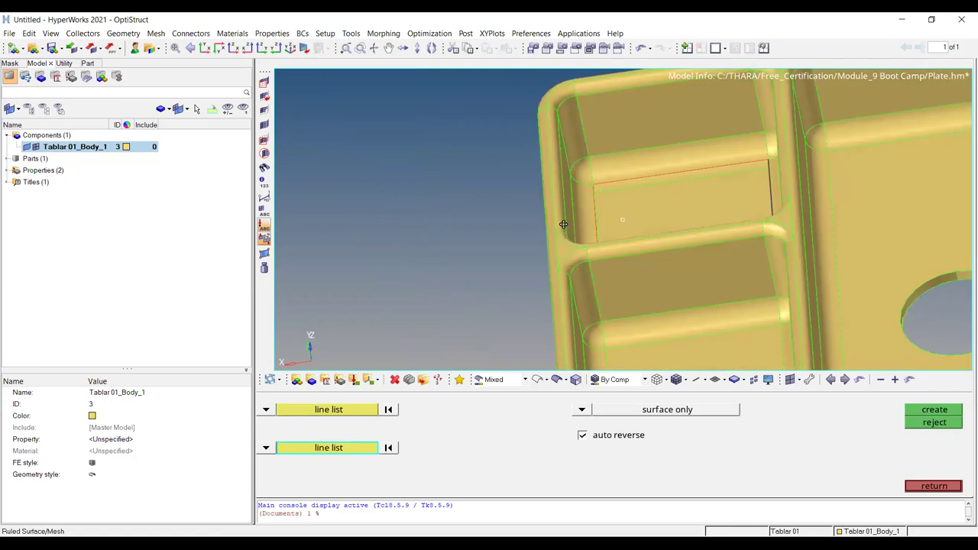
{"action": "scroll", "coordinate": [594, 192], "scroll_direction": "up", "scroll_amount": 3}
{"action": "middle_click", "coordinate": [603, 186]}
{"action": "scroll", "coordinate": [562, 177], "scroll_direction": "down", "scroll_amount": 3}
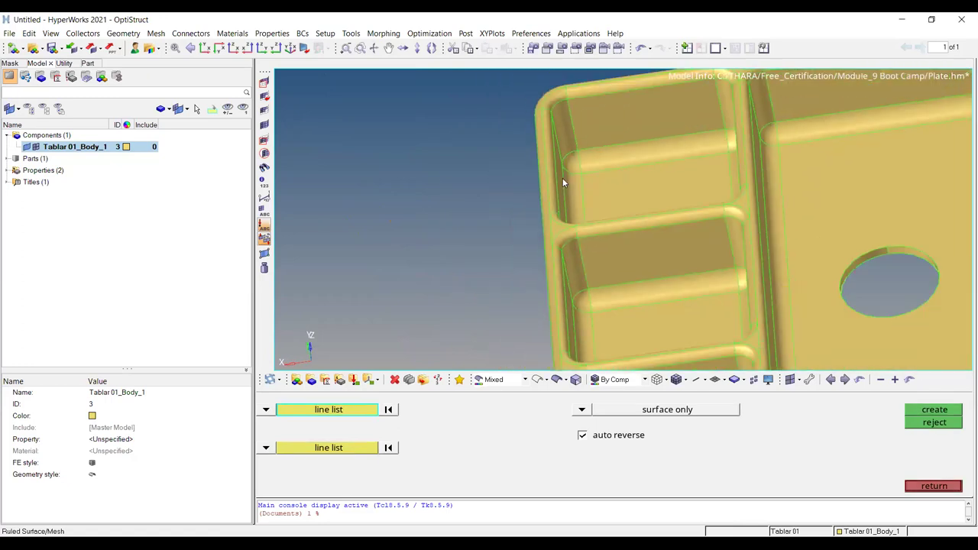
Step: In wireframe display, fill the missing floor of the fourth pocket in the five-pocket column with a ruled surface
{"action": "scroll", "coordinate": [562, 181], "scroll_direction": "down", "scroll_amount": 5}
{"action": "right_click_drag", "start_coordinate": [775, 201], "coordinate": [590, 185], "text": "ctrl"}
{"action": "left_click_drag", "start_coordinate": [590, 186], "coordinate": [588, 210], "text": "ctrl"}
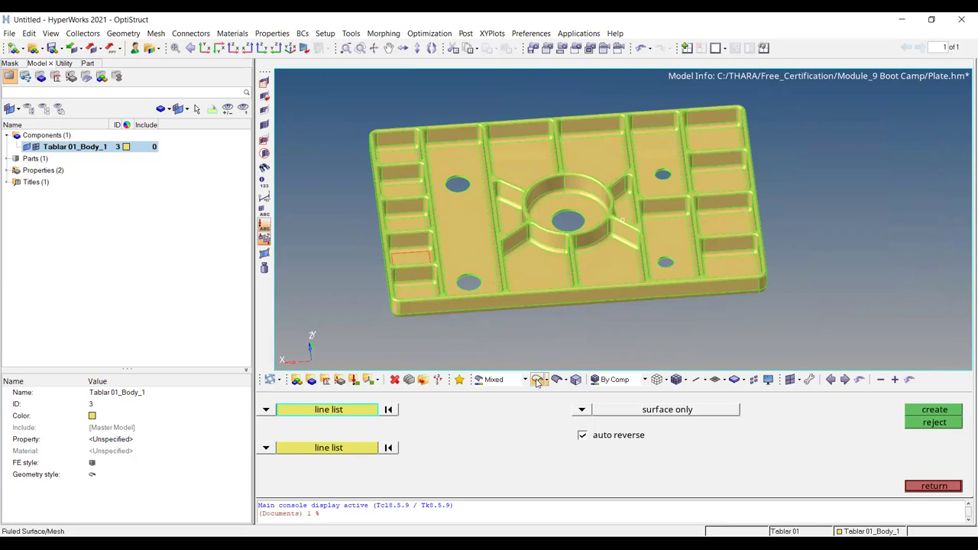
{"action": "left_click", "coordinate": [537, 380]}
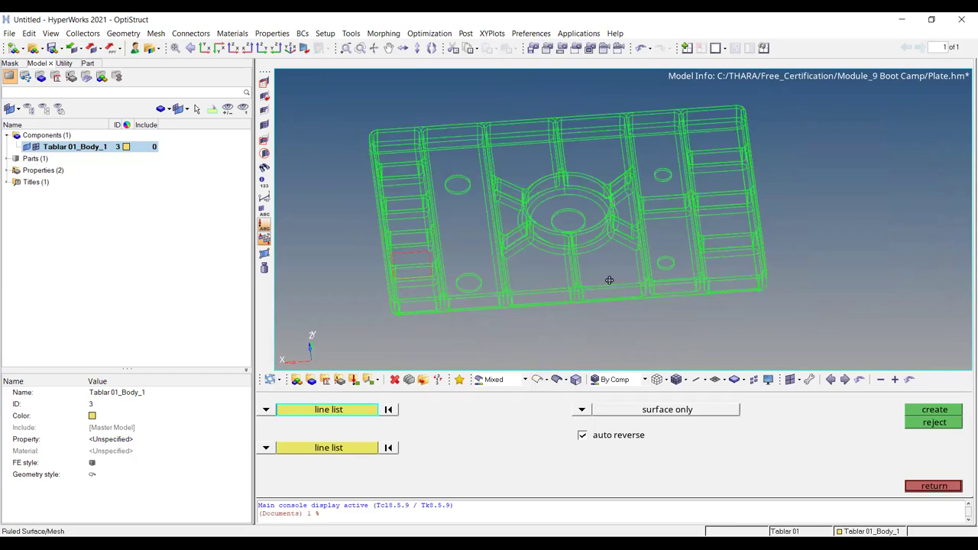
{"action": "left_click_drag", "start_coordinate": [607, 278], "coordinate": [393, 263], "text": "ctrl"}
{"action": "scroll", "coordinate": [393, 262], "scroll_direction": "up", "scroll_amount": 4}
{"action": "left_click", "coordinate": [387, 260]}
{"action": "middle_click", "coordinate": [495, 250]}
{"action": "left_click", "coordinate": [511, 257]}
{"action": "middle_click", "coordinate": [510, 256]}
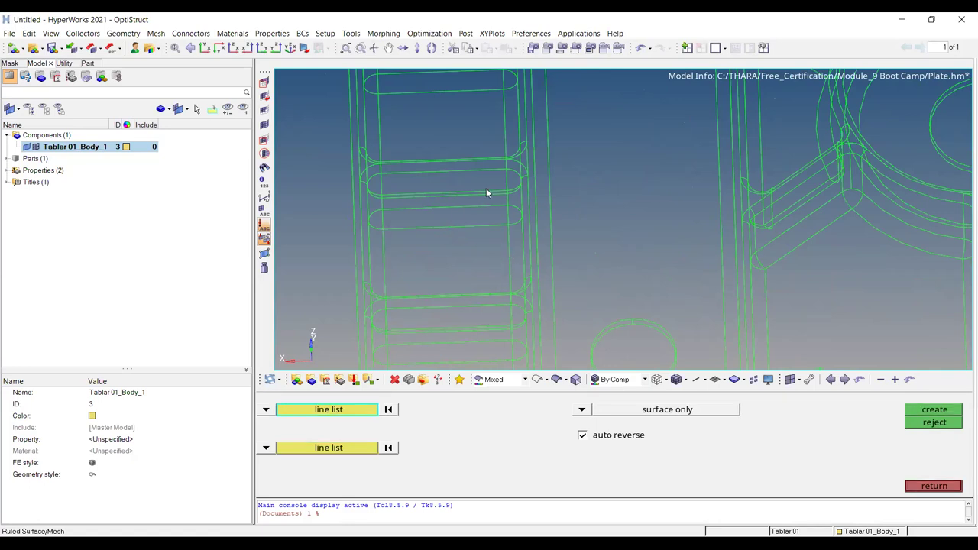
Step: Check the plate for remaining free edges, restore the shaded display and leave the ruled surface tool
{"action": "scroll", "coordinate": [486, 192], "scroll_direction": "down", "scroll_amount": 5}
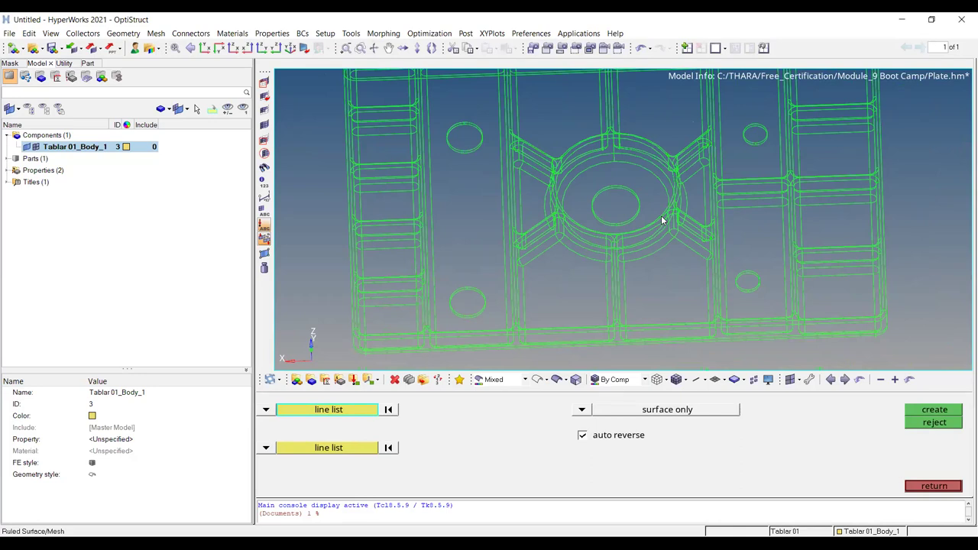
{"action": "scroll", "coordinate": [661, 220], "scroll_direction": "down", "scroll_amount": 2}
{"action": "mouse_move", "coordinate": [647, 156]}
{"action": "left_mouse_down", "text": "ctrl"}
{"action": "mouse_move", "coordinate": [681, 340]}
{"action": "mouse_move", "coordinate": [653, 162]}
{"action": "mouse_move", "coordinate": [671, 170]}
{"action": "mouse_move", "coordinate": [677, 207]}
{"action": "mouse_move", "coordinate": [620, 196]}
{"action": "mouse_move", "coordinate": [601, 255]}
{"action": "mouse_move", "coordinate": [628, 181]}
{"action": "mouse_move", "coordinate": [626, 197]}
{"action": "left_mouse_up", "text": "ctrl"}
{"action": "left_click", "coordinate": [560, 379]}
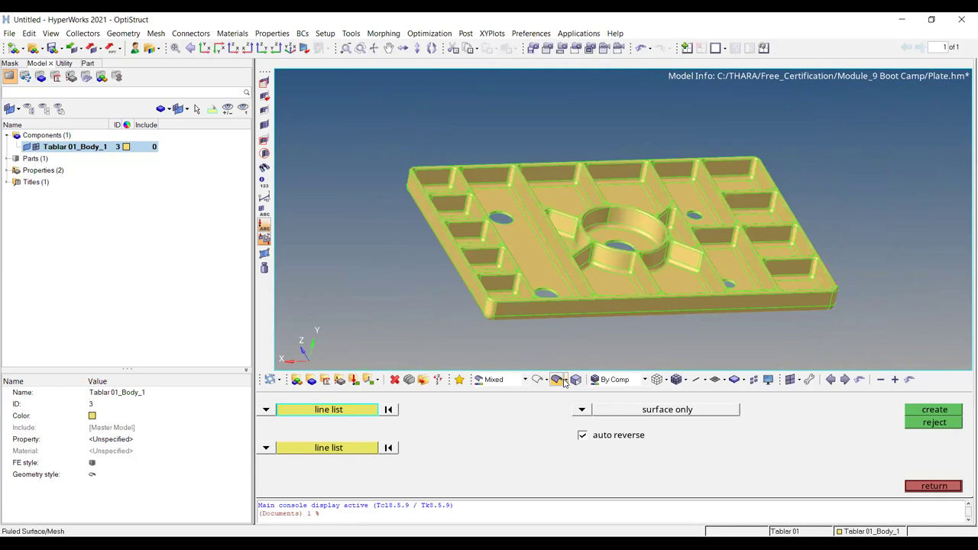
{"action": "key", "text": "Escape"}
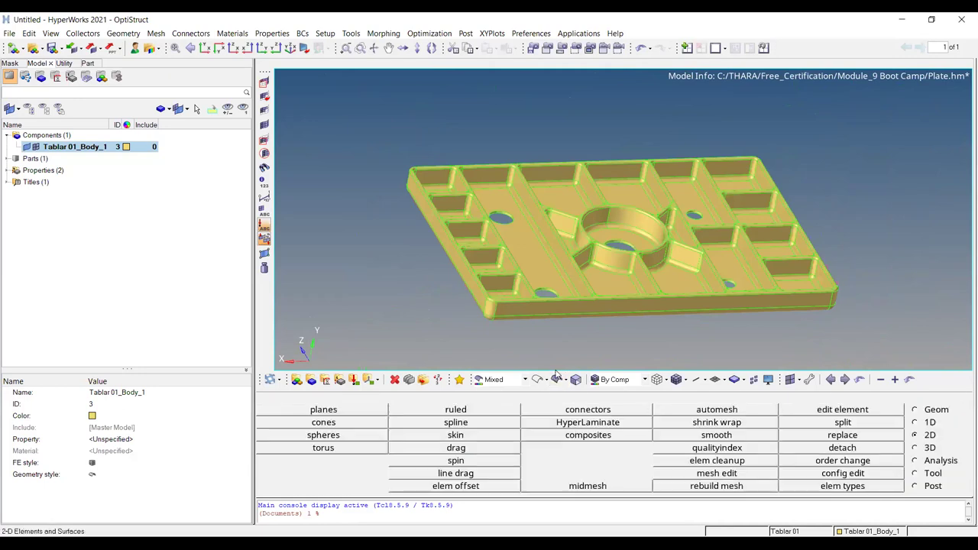
Step: Open the geometry Midsurface tool and set it to auto midsurface
{"action": "left_click", "coordinate": [925, 412]}
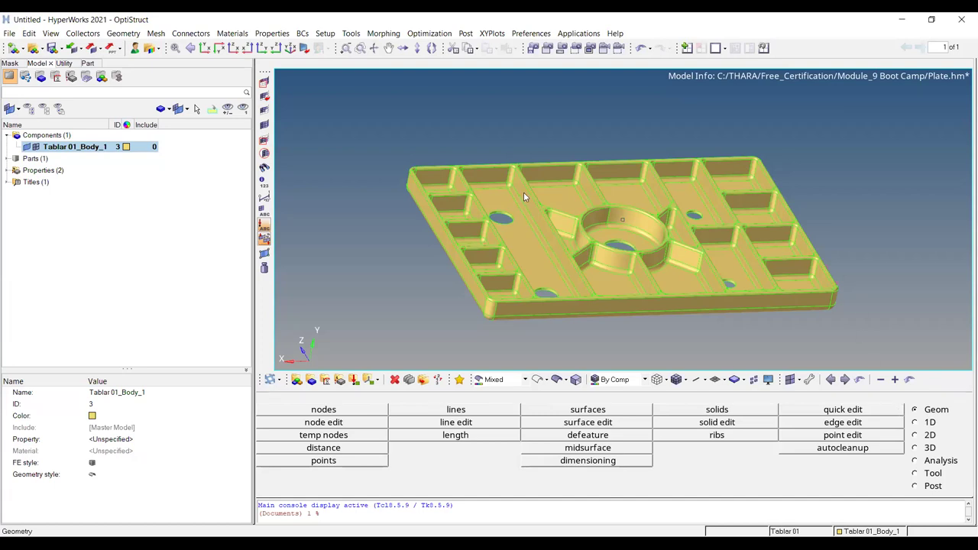
{"action": "scroll", "coordinate": [523, 197], "scroll_direction": "up", "scroll_amount": 5}
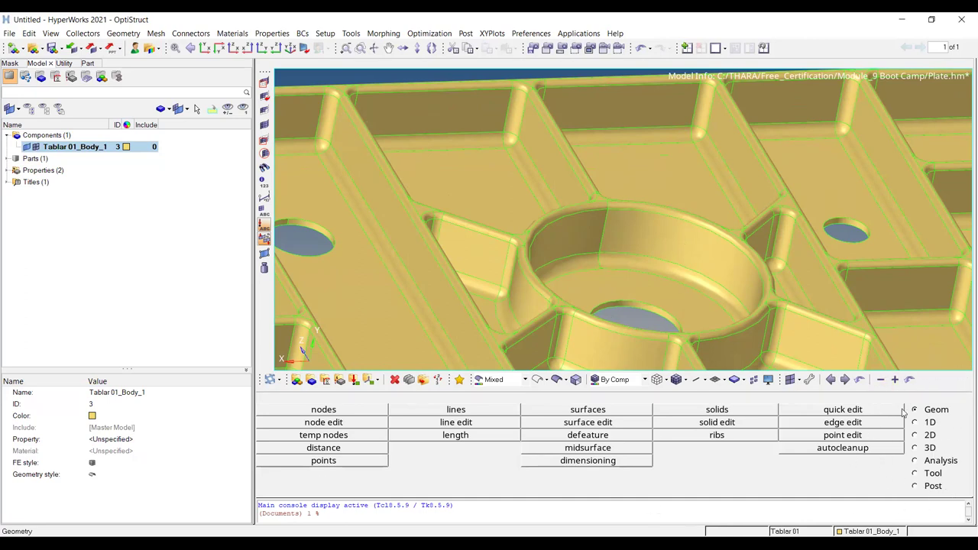
{"action": "left_click", "coordinate": [590, 453]}
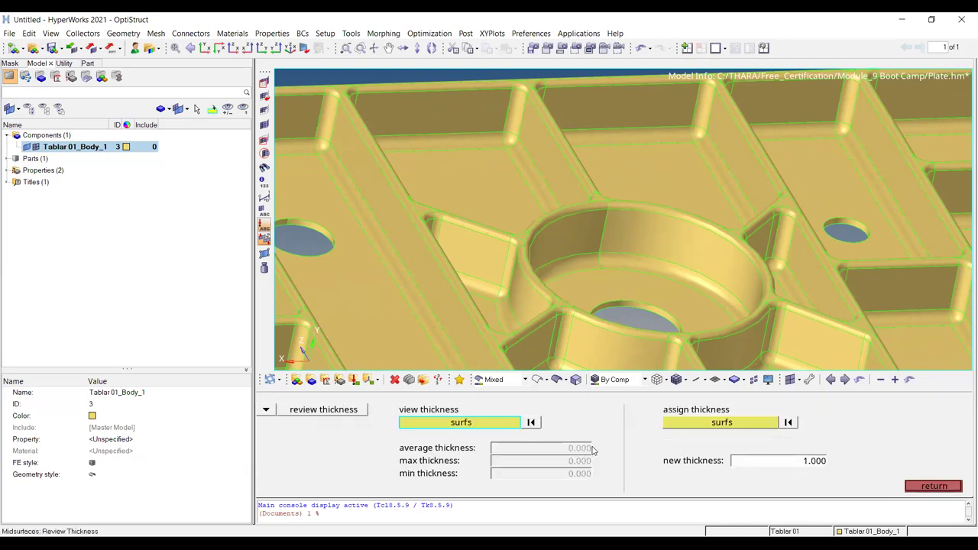
{"action": "left_click", "coordinate": [267, 410]}
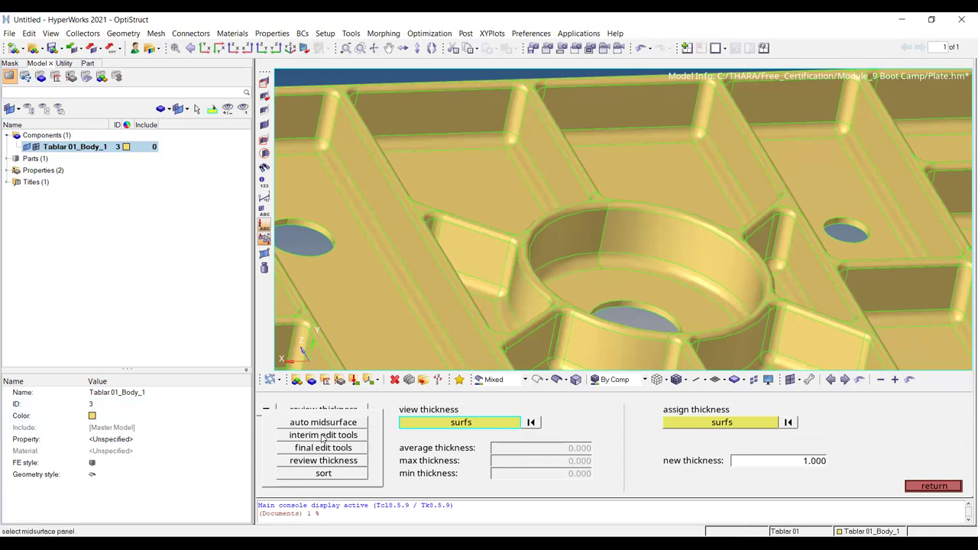
{"action": "left_click", "coordinate": [273, 414]}
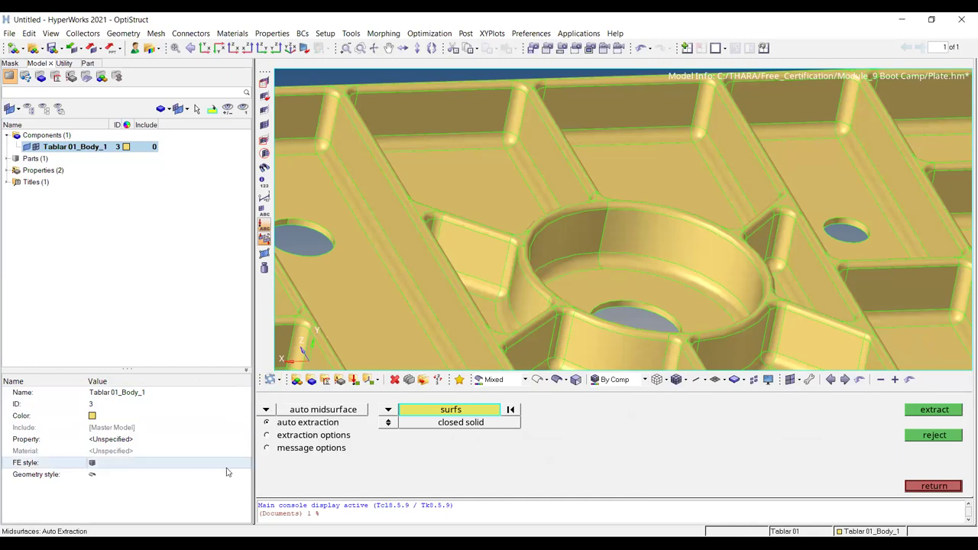
Step: Review the available midsurface methods in the extraction options and return to auto extraction
{"action": "left_click", "coordinate": [299, 436]}
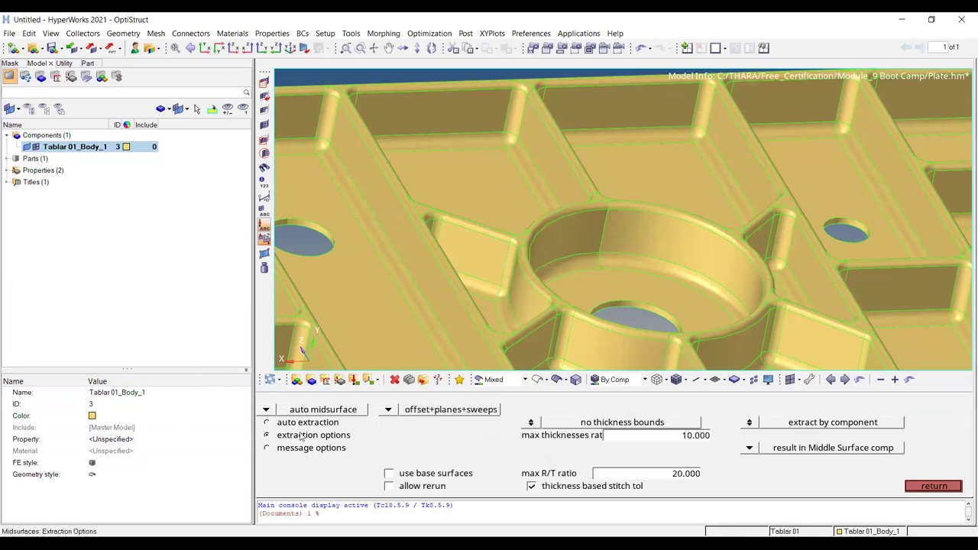
{"action": "left_click", "coordinate": [391, 413]}
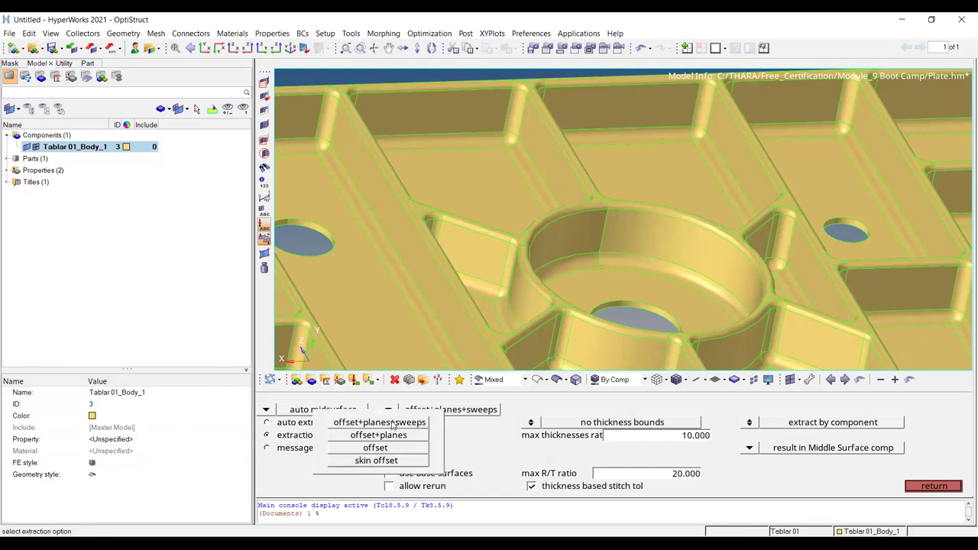
{"action": "left_click", "coordinate": [390, 468]}
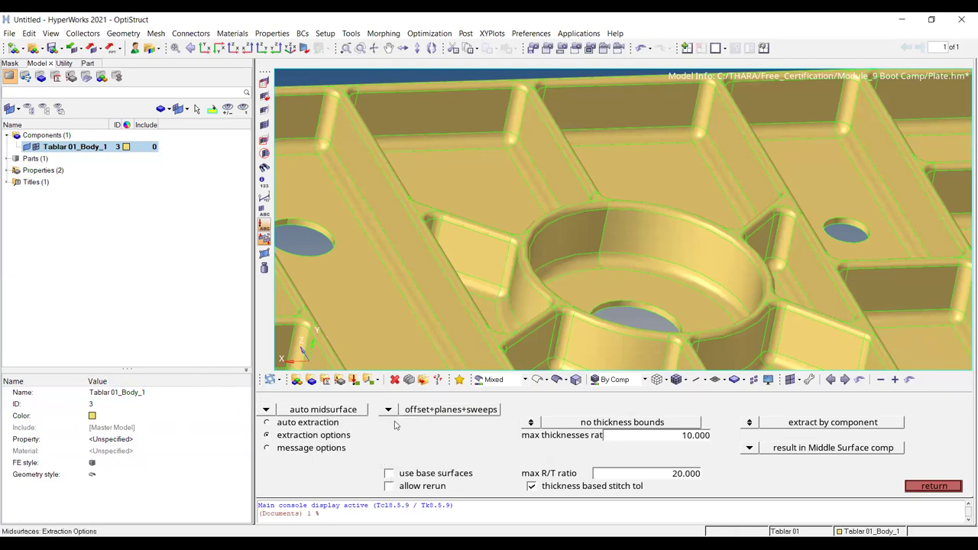
{"action": "left_click", "coordinate": [393, 412]}
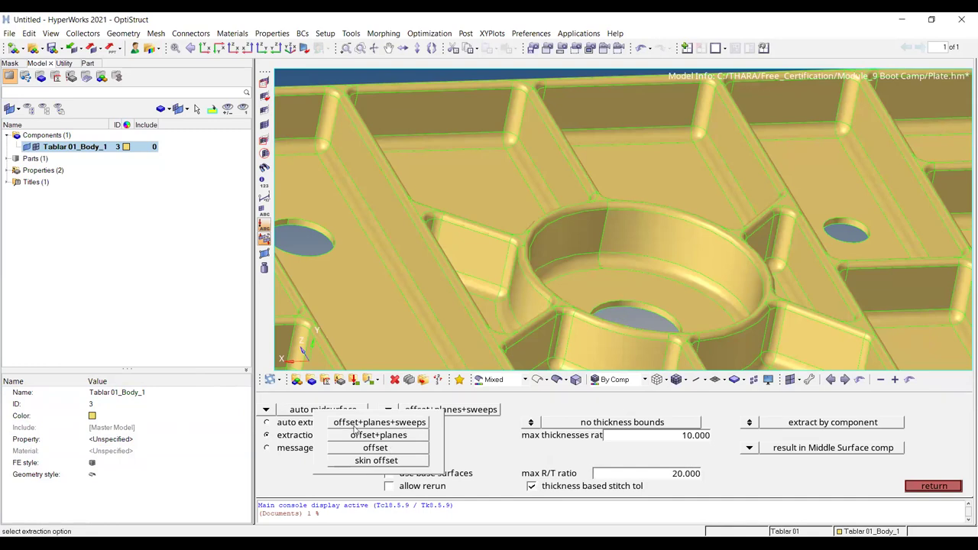
{"action": "left_click", "coordinate": [420, 435]}
{"action": "left_click", "coordinate": [307, 422]}
{"action": "scroll", "coordinate": [538, 218], "scroll_direction": "down", "scroll_amount": 5}
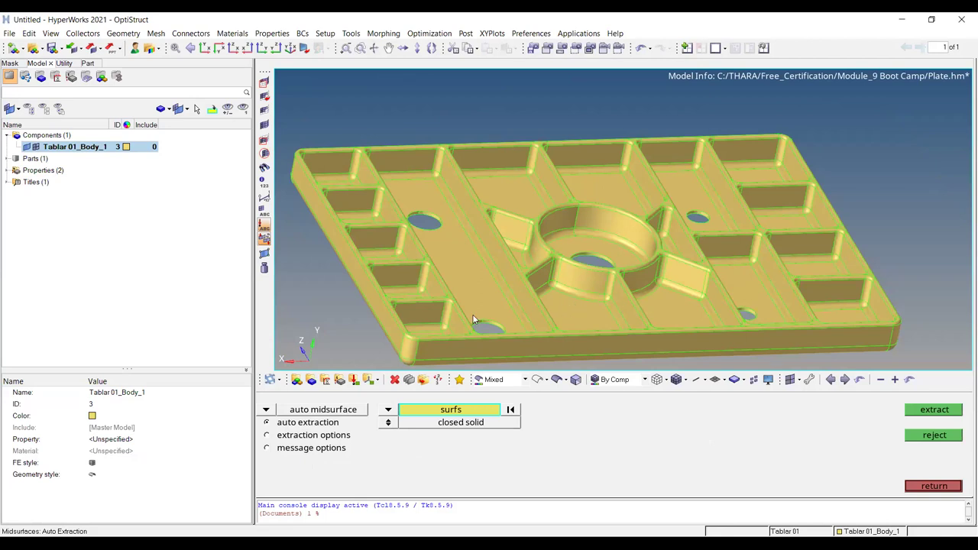
Step: Check the midsurface extraction options and method list, and examine the plate's ribs, fillets and pocket walls against them
{"action": "left_click", "coordinate": [320, 435]}
{"action": "left_click", "coordinate": [389, 411]}
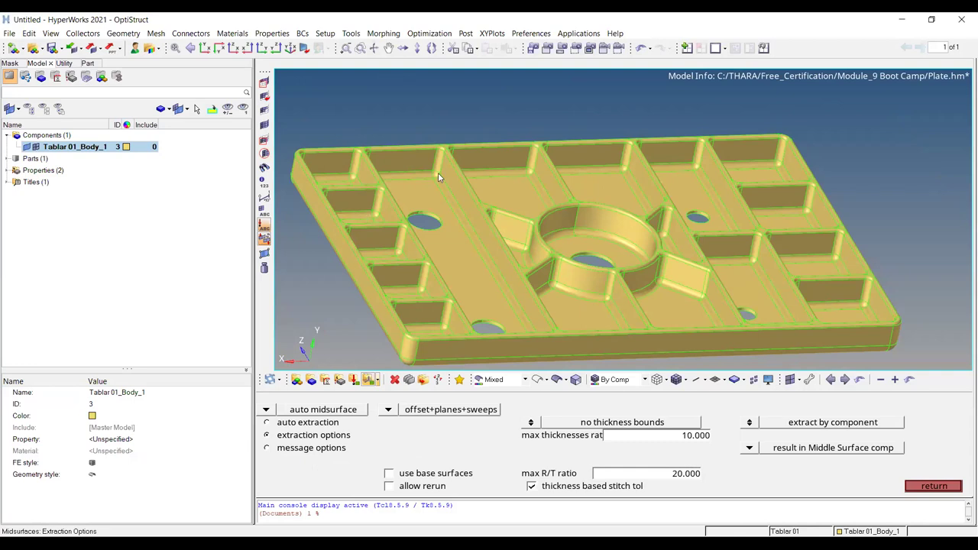
{"action": "left_click", "coordinate": [388, 411]}
{"action": "scroll", "coordinate": [587, 172], "scroll_direction": "up", "scroll_amount": 5}
{"action": "left_click_drag", "start_coordinate": [647, 202], "coordinate": [643, 217], "text": "ctrl"}
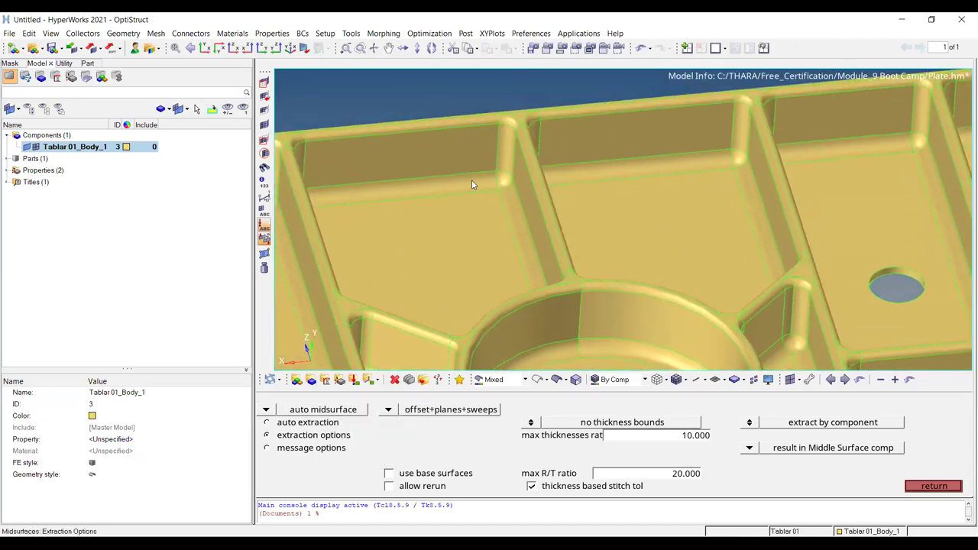
{"action": "left_click_drag", "start_coordinate": [471, 184], "coordinate": [518, 191], "text": "ctrl"}
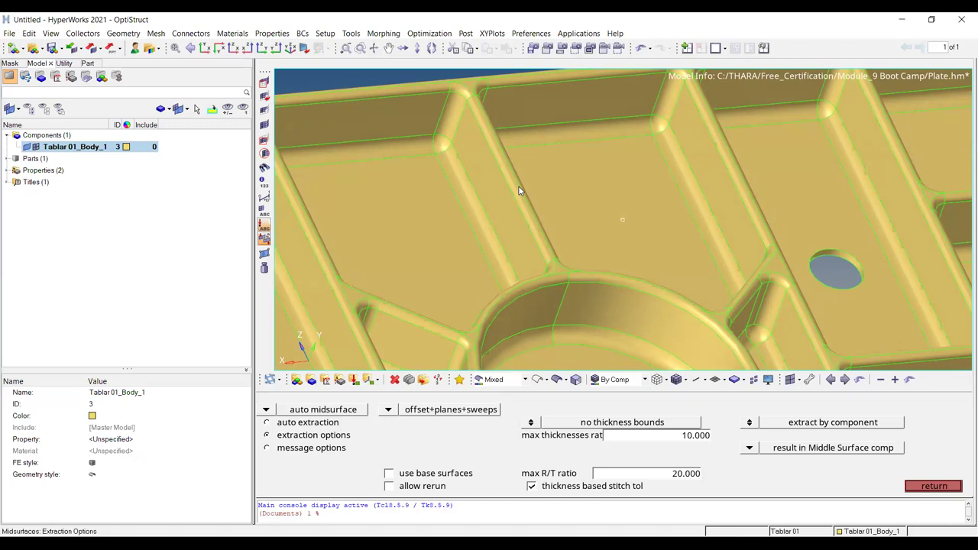
{"action": "scroll", "coordinate": [649, 130], "scroll_direction": "down", "scroll_amount": 4, "text": "ctrl"}
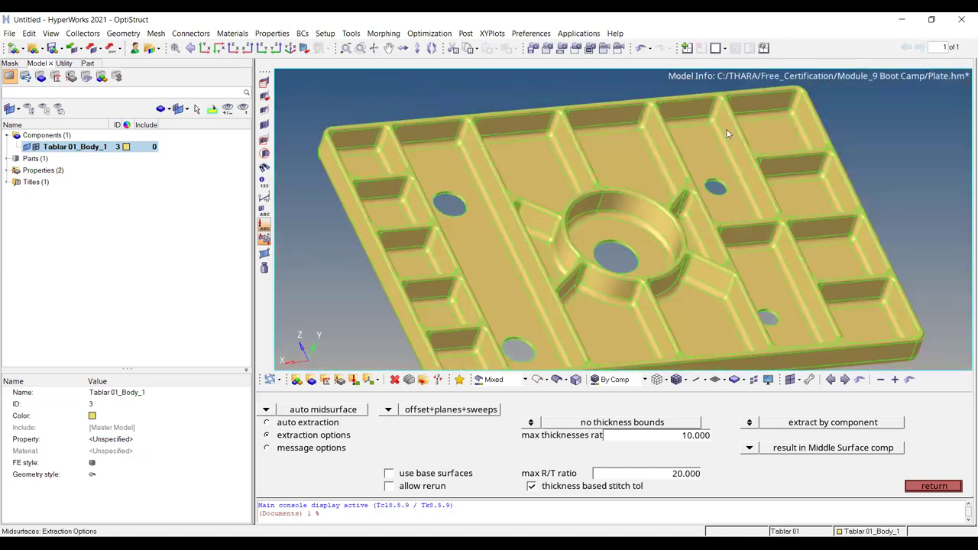
{"action": "scroll", "coordinate": [684, 181], "scroll_direction": "up", "scroll_amount": 7, "text": "ctrl"}
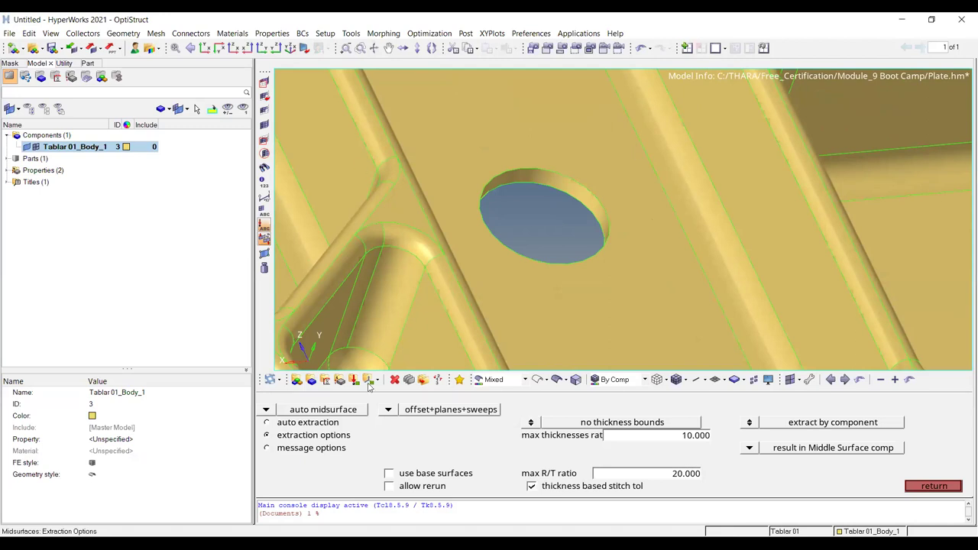
Step: Recheck the offset+planes+sweeps extraction method against the plate's central ring and pockets, and return to auto extraction
{"action": "left_click", "coordinate": [306, 422]}
{"action": "left_click", "coordinate": [312, 435]}
{"action": "left_click", "coordinate": [388, 409]}
{"action": "left_click", "coordinate": [378, 423]}
{"action": "scroll", "coordinate": [528, 215], "scroll_direction": "down", "scroll_amount": 9, "text": "ctrl"}
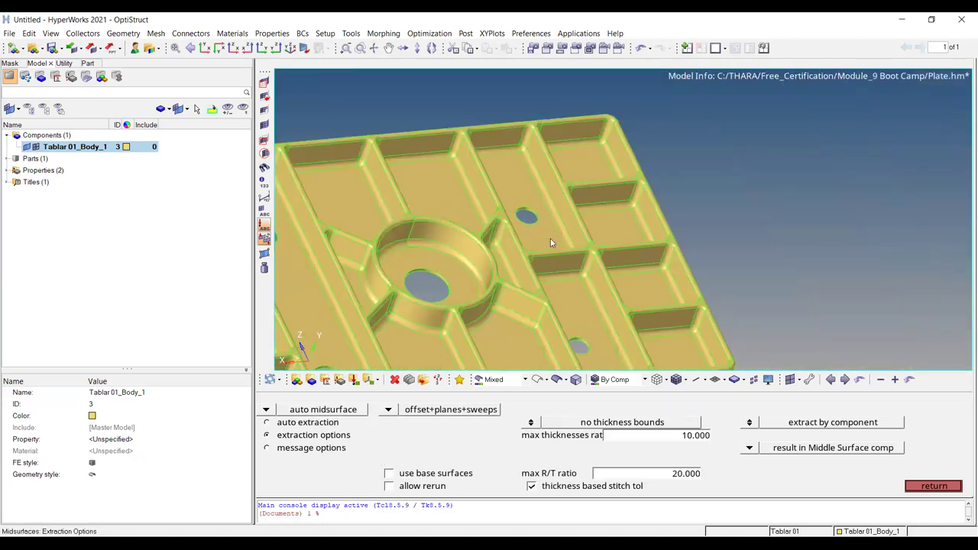
{"action": "mouse_move", "coordinate": [643, 271]}
{"action": "left_mouse_down", "text": "ctrl"}
{"action": "mouse_move", "coordinate": [646, 291]}
{"action": "mouse_move", "coordinate": [628, 288]}
{"action": "left_mouse_up", "text": "ctrl"}
{"action": "scroll", "coordinate": [627, 289], "scroll_direction": "up", "scroll_amount": 5}
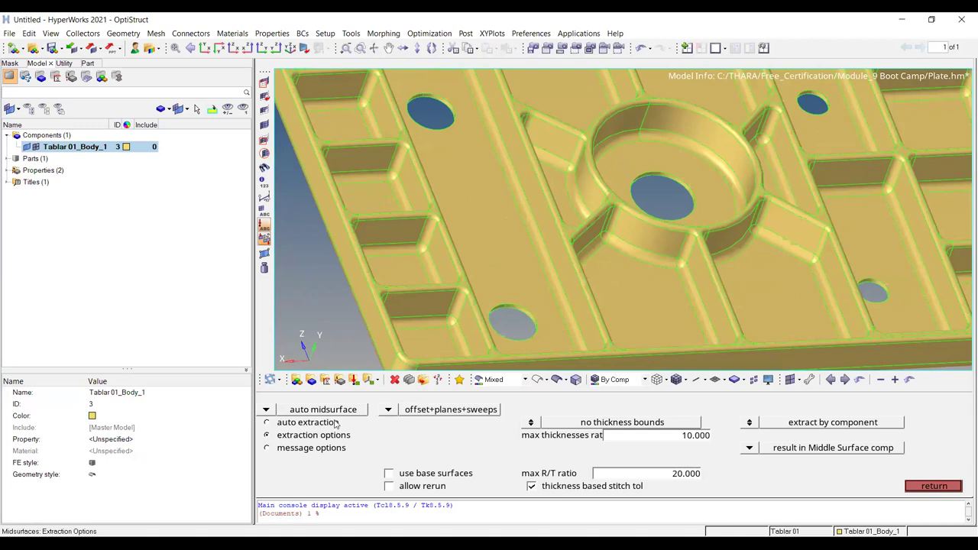
{"action": "left_click", "coordinate": [266, 422]}
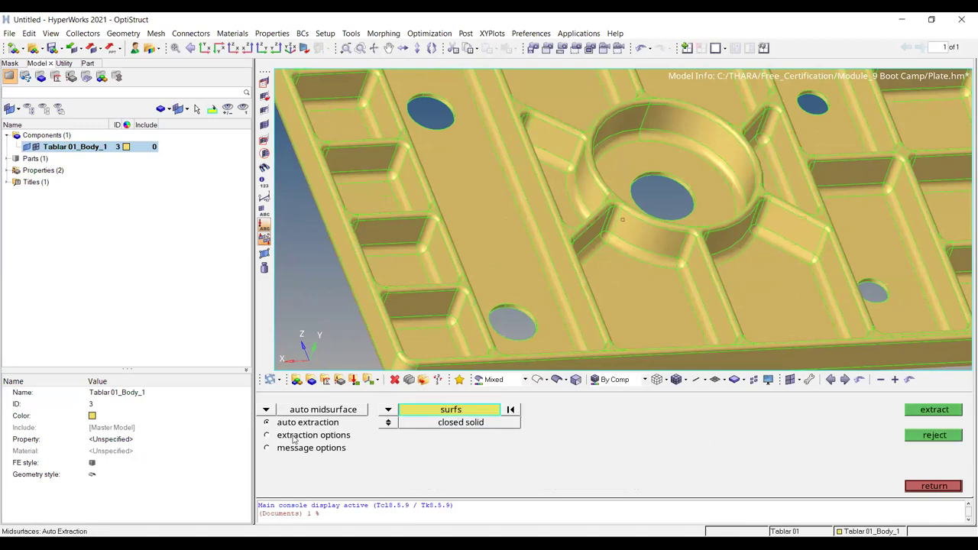
{"action": "left_click", "coordinate": [312, 434]}
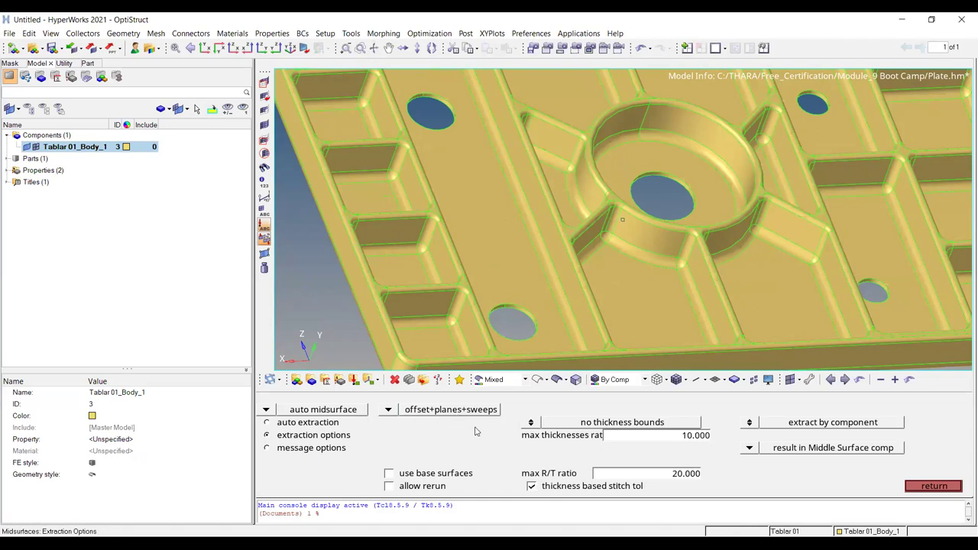
{"action": "left_click", "coordinate": [322, 427]}
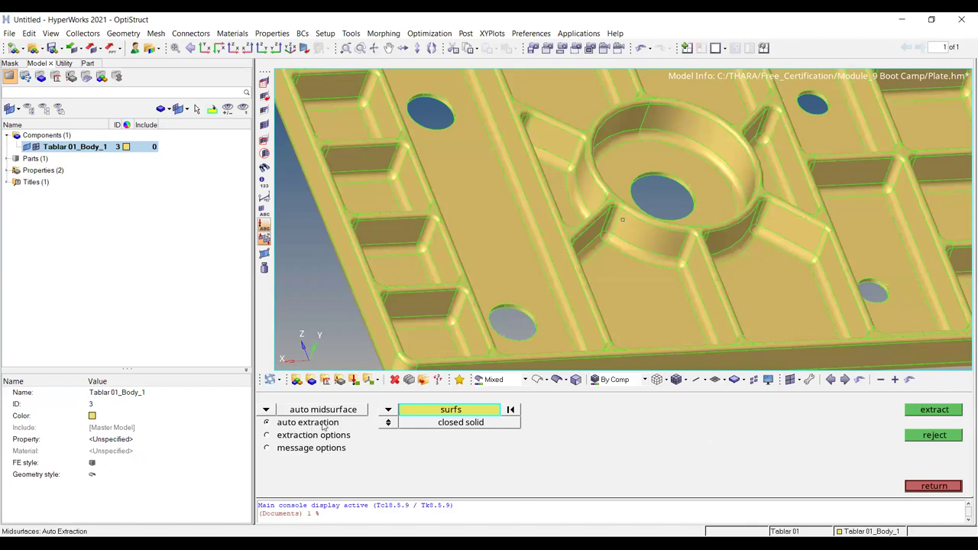
Step: Extract the midsurface from all of the plate's surfaces as a closed solid and leave the Midsurface tool
{"action": "middle_click", "coordinate": [480, 248]}
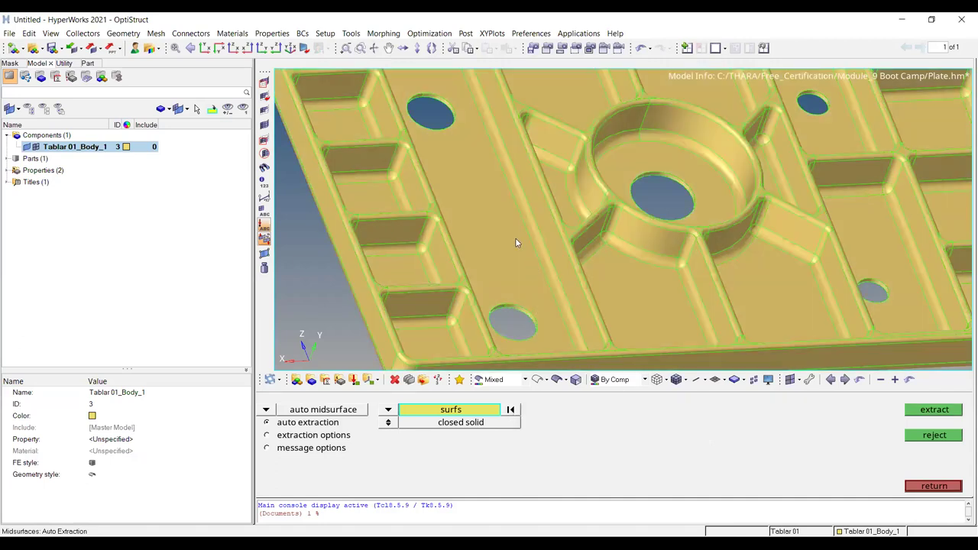
{"action": "left_click", "coordinate": [516, 238]}
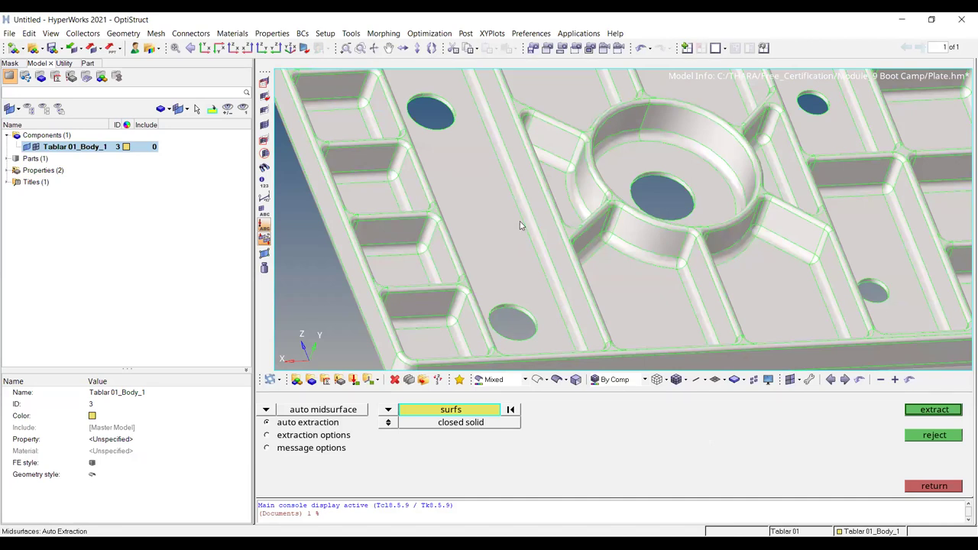
{"action": "key", "text": "f"}
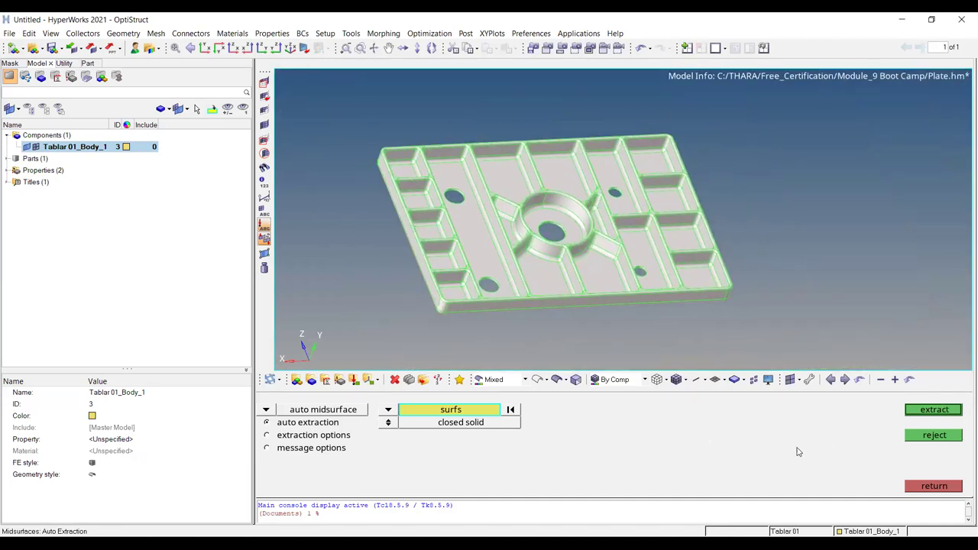
{"action": "left_click", "coordinate": [933, 410]}
{"action": "left_click", "coordinate": [651, 459]}
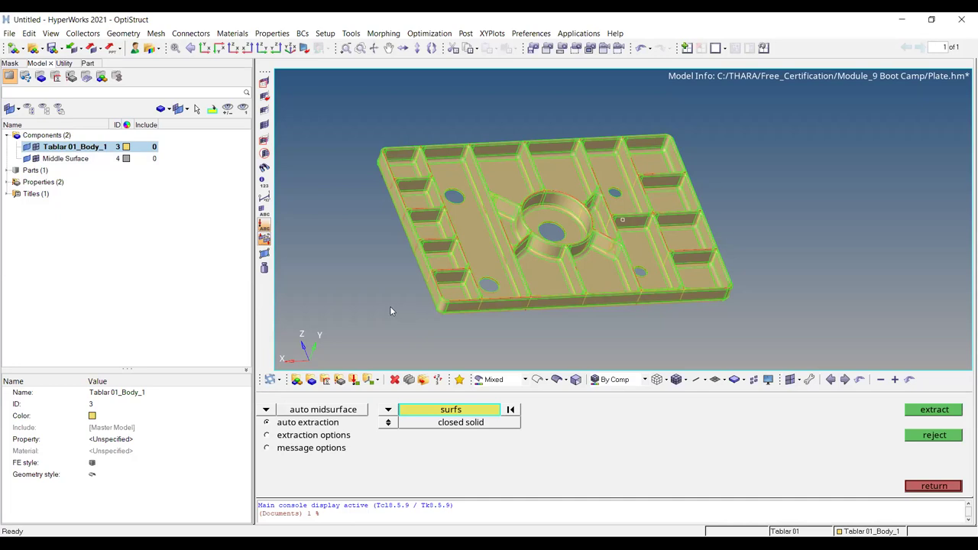
{"action": "left_click", "coordinate": [511, 410]}
{"action": "key", "text": "Escape"}
Step: Examine how the midsurface edges run inside the plate's ribs, pocket corners and rib-to-wall junctions
{"action": "scroll", "coordinate": [713, 290], "scroll_direction": "up", "scroll_amount": 2}
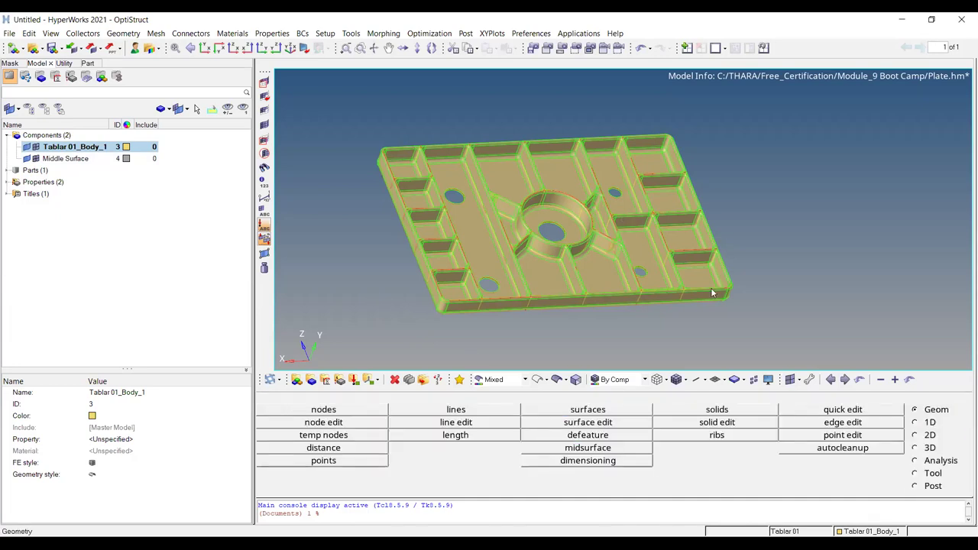
{"action": "scroll", "coordinate": [527, 168], "scroll_direction": "up", "scroll_amount": 5}
{"action": "scroll", "coordinate": [818, 275], "scroll_direction": "down", "scroll_amount": 3}
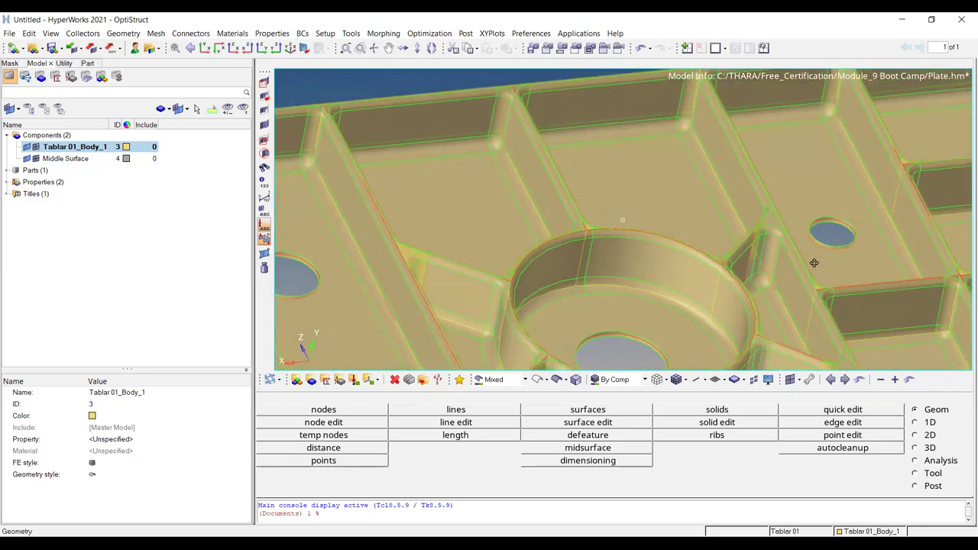
{"action": "scroll", "coordinate": [622, 181], "scroll_direction": "up", "scroll_amount": 5}
{"action": "scroll", "coordinate": [664, 184], "scroll_direction": "down", "scroll_amount": 6}
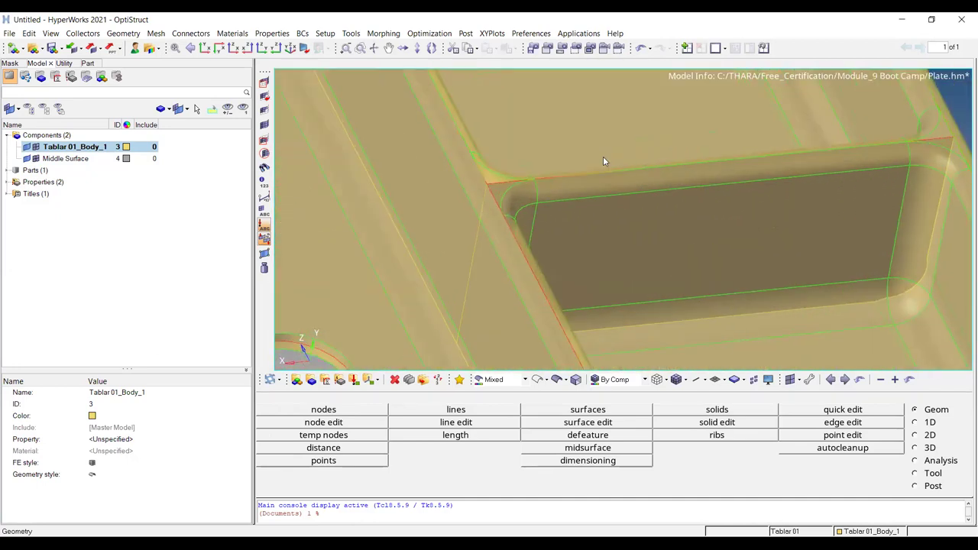
{"action": "scroll", "coordinate": [550, 183], "scroll_direction": "up", "scroll_amount": 8}
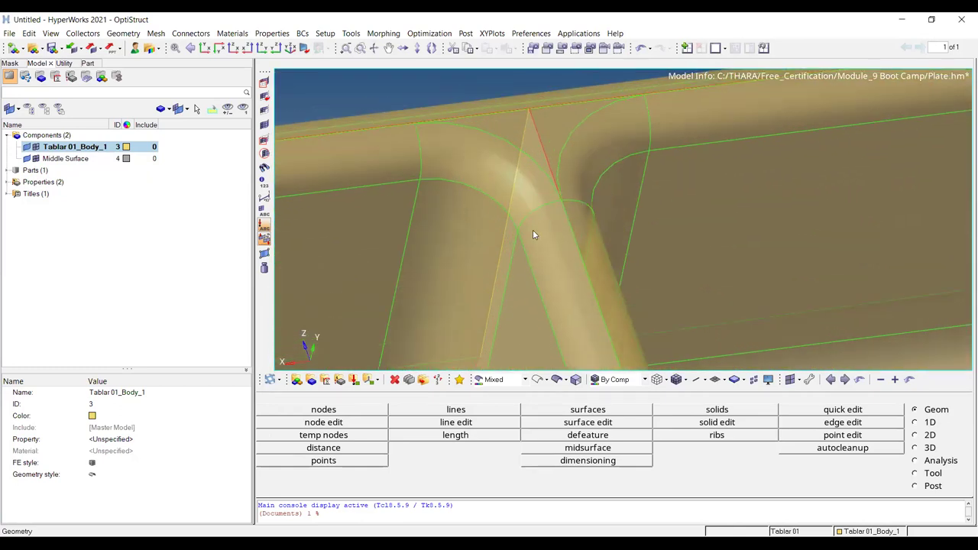
{"action": "left_click_drag", "start_coordinate": [507, 289], "coordinate": [567, 240], "text": "ctrl"}
{"action": "scroll", "coordinate": [661, 209], "scroll_direction": "down", "scroll_amount": 6}
{"action": "left_click_drag", "start_coordinate": [662, 209], "coordinate": [719, 175], "text": "ctrl"}
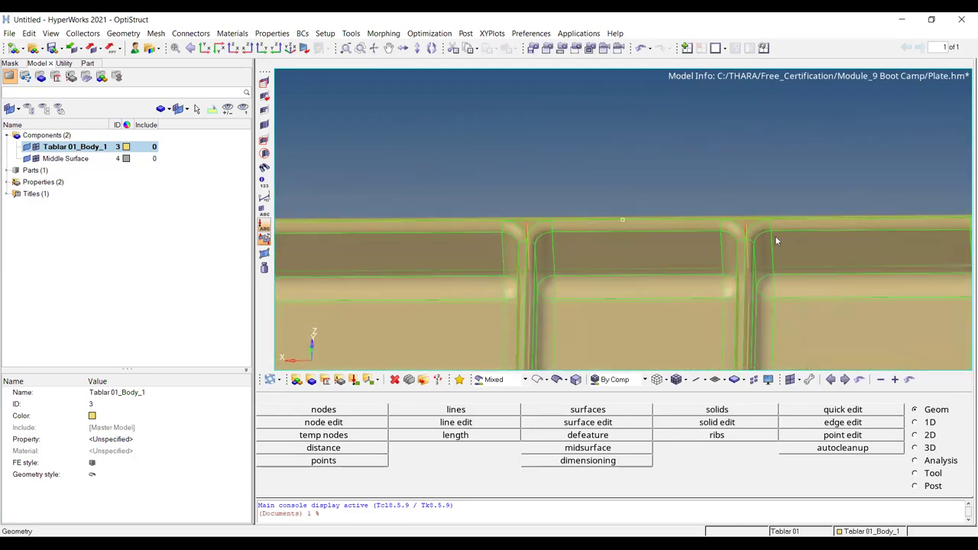
{"action": "scroll", "coordinate": [773, 235], "scroll_direction": "up", "scroll_amount": 6}
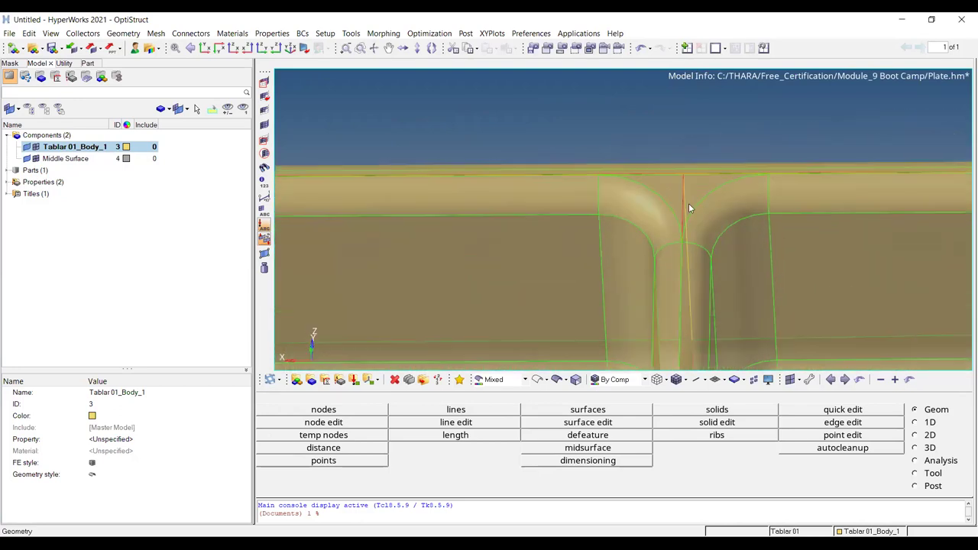
Step: Make the Tablar 01_Body_1 component fully transparent
{"action": "left_click", "coordinate": [567, 380]}
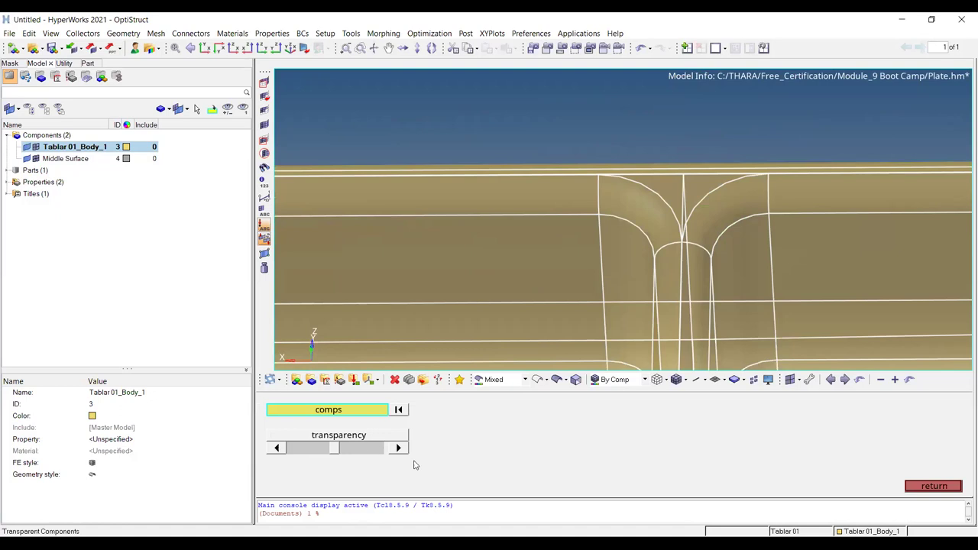
{"action": "left_click", "coordinate": [364, 452]}
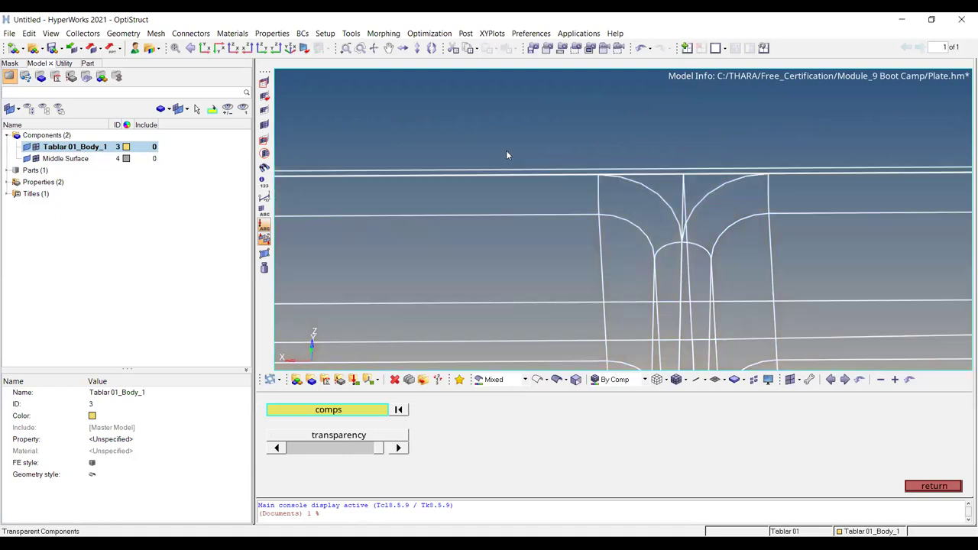
{"action": "left_click", "coordinate": [398, 409]}
{"action": "left_click", "coordinate": [362, 410]}
{"action": "left_click", "coordinate": [281, 411]}
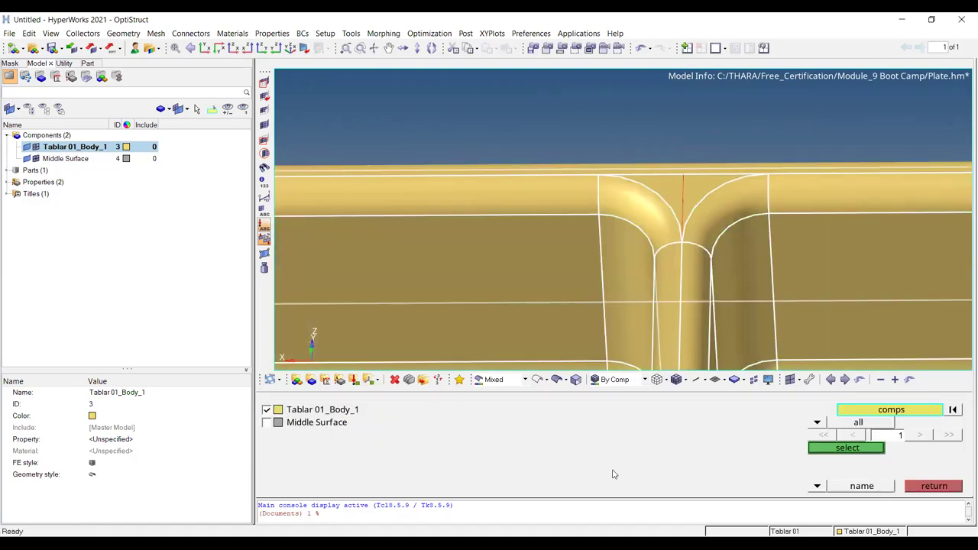
{"action": "left_click", "coordinate": [847, 447]}
{"action": "left_click", "coordinate": [374, 452]}
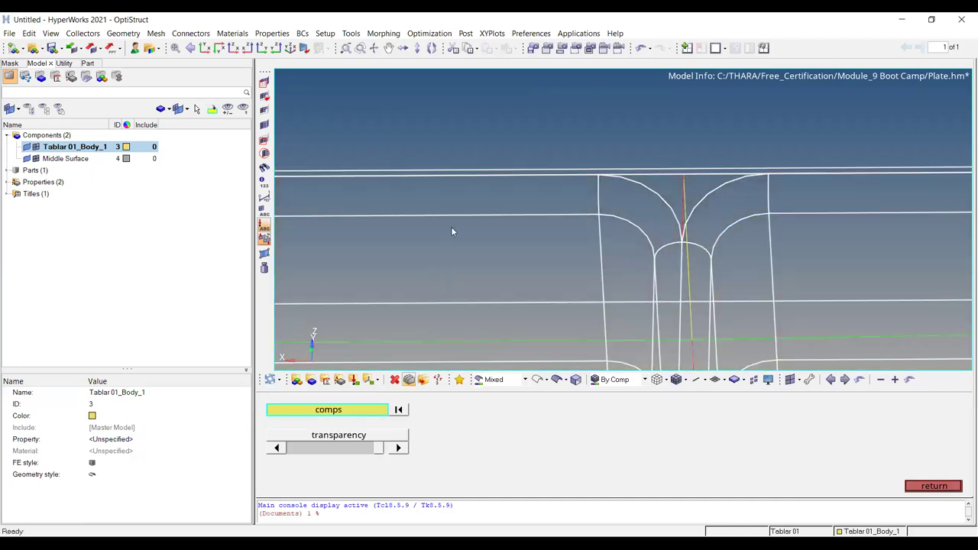
{"action": "key", "text": "Escape"}
Step: Hide the geometry of Tablar 01_Body_1 to isolate the midsurface and examine its edges
{"action": "scroll", "coordinate": [495, 148], "scroll_direction": "down", "scroll_amount": 5}
{"action": "left_click_drag", "start_coordinate": [504, 229], "coordinate": [476, 218], "text": "ctrl"}
{"action": "scroll", "coordinate": [450, 153], "scroll_direction": "up", "scroll_amount": 8, "text": "ctrl"}
{"action": "left_click", "coordinate": [29, 147]}
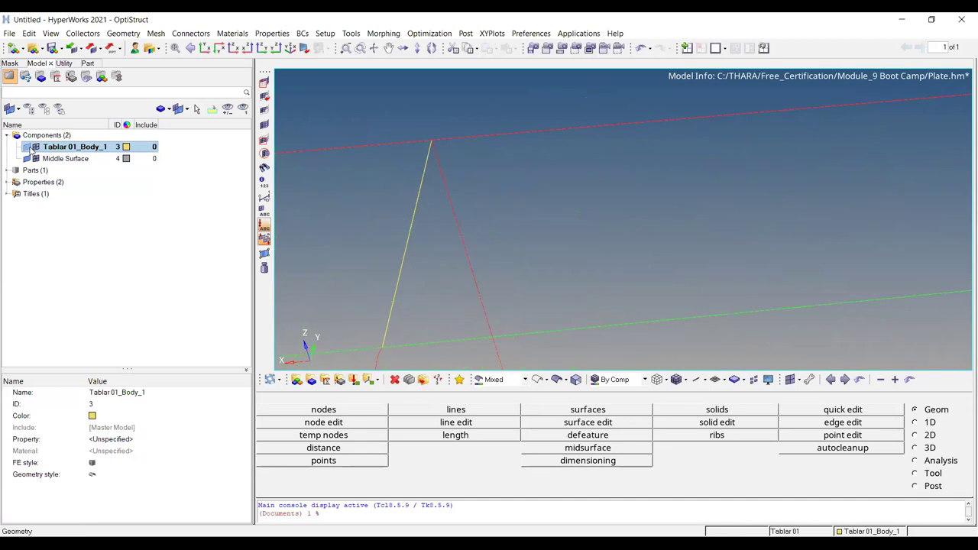
{"action": "scroll", "coordinate": [484, 174], "scroll_direction": "down", "scroll_amount": 7, "text": "ctrl"}
{"action": "scroll", "coordinate": [492, 174], "scroll_direction": "down", "scroll_amount": 5, "text": "ctrl"}
{"action": "right_click_drag", "start_coordinate": [395, 260], "coordinate": [721, 256], "text": "ctrl"}
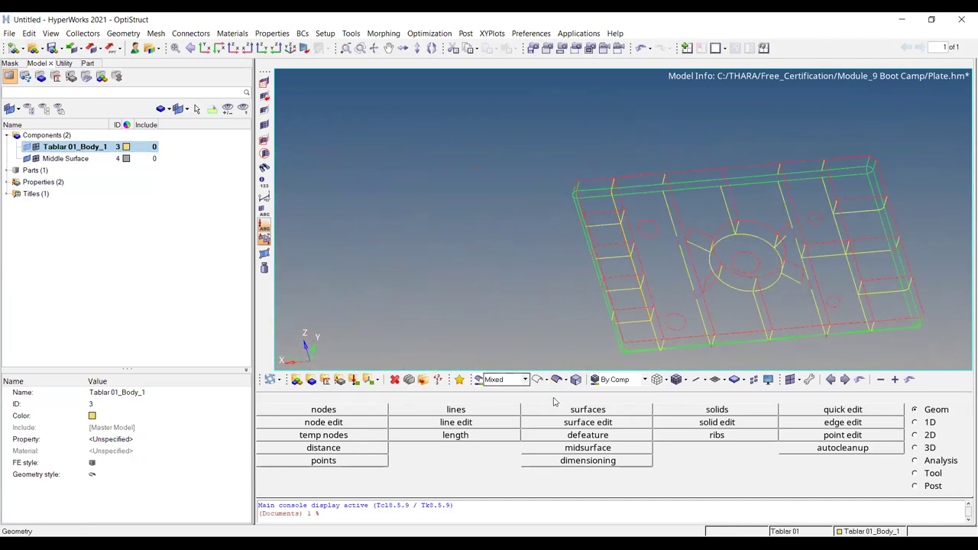
{"action": "scroll", "coordinate": [623, 304], "scroll_direction": "down", "scroll_amount": 5}
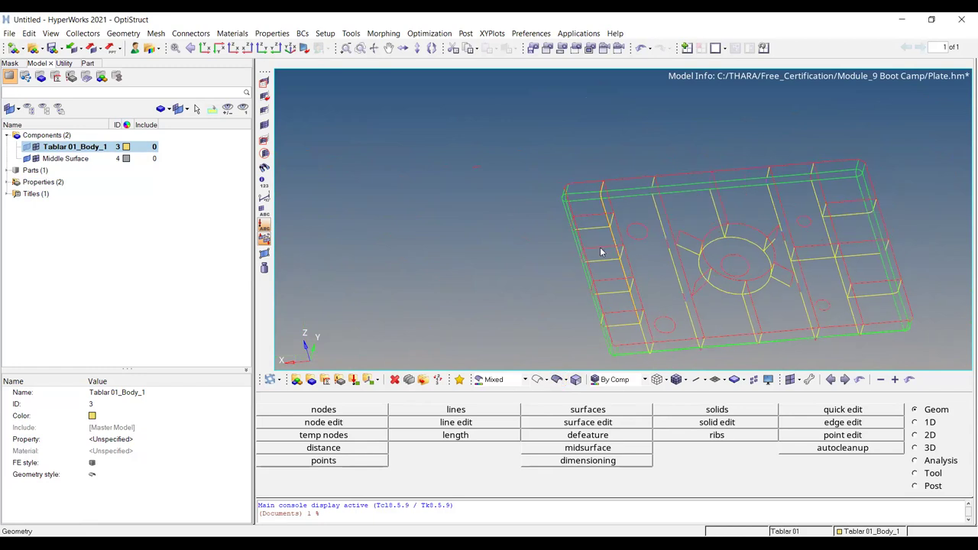
Step: Reduce the components' transparency and examine the midsurface's ribs, central ring and outer corners in shaded display
{"action": "left_click", "coordinate": [576, 381]}
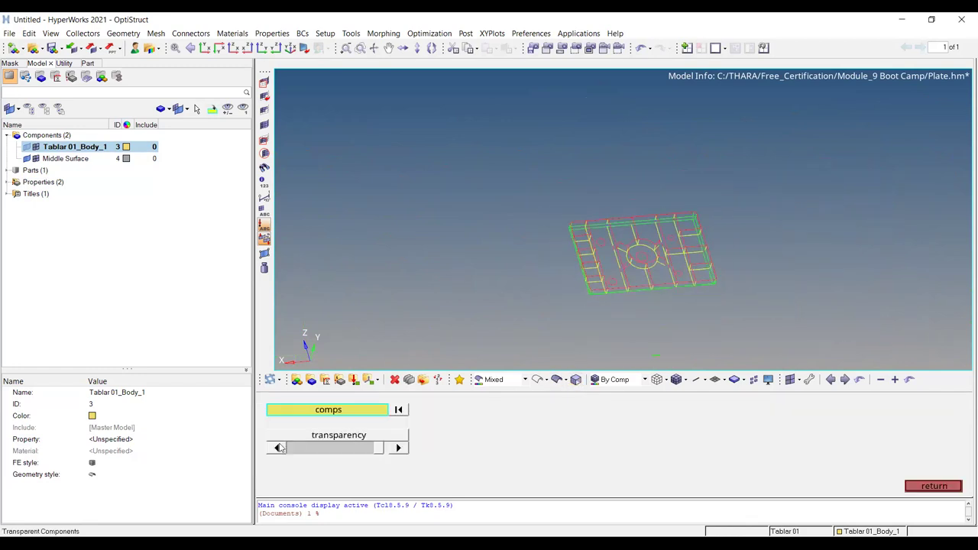
{"action": "left_click_drag", "start_coordinate": [368, 451], "coordinate": [280, 448]}
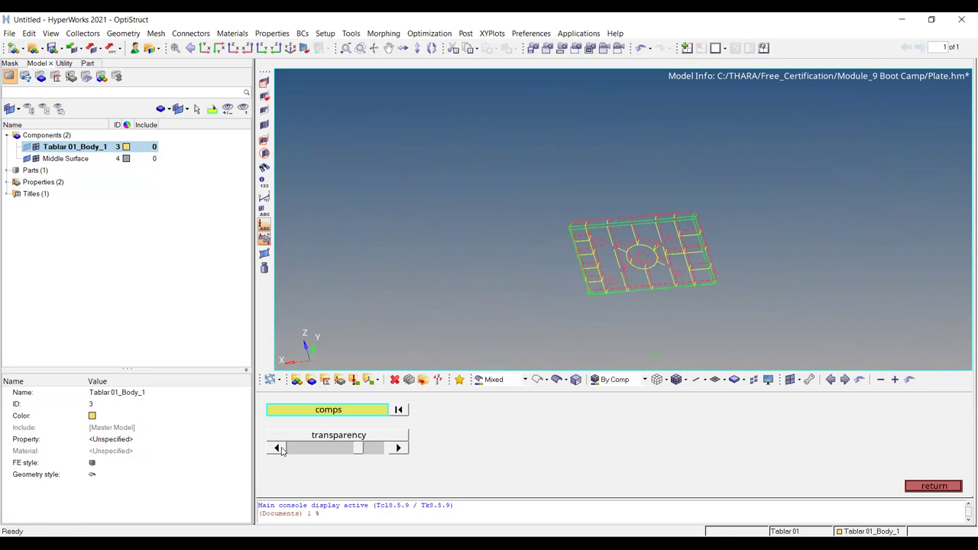
{"action": "key", "text": "Escape"}
{"action": "right_click_drag", "start_coordinate": [600, 230], "coordinate": [456, 138], "text": "ctrl"}
{"action": "scroll", "coordinate": [545, 223], "scroll_direction": "up", "scroll_amount": 6, "text": "ctrl"}
{"action": "left_click_drag", "start_coordinate": [725, 293], "coordinate": [716, 236], "text": "ctrl"}
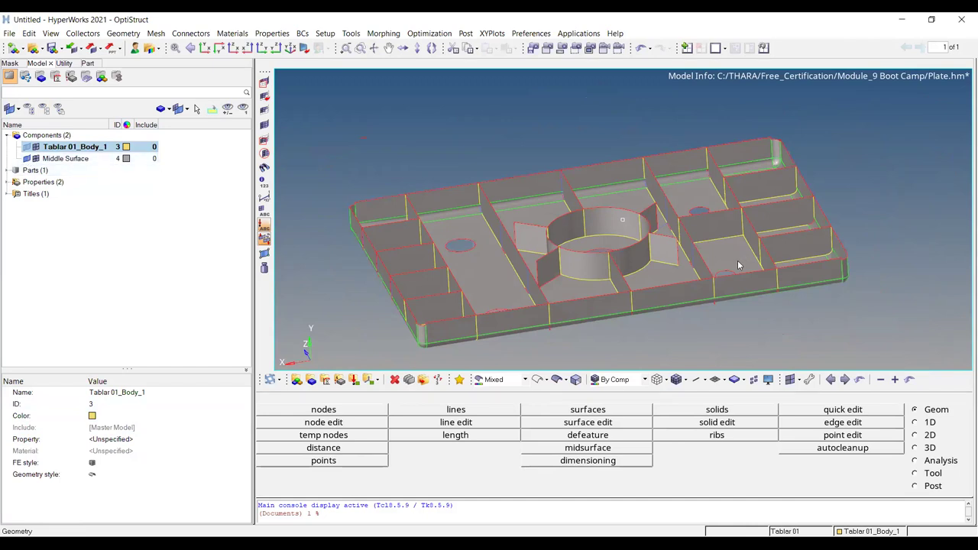
{"action": "left_click_drag", "start_coordinate": [771, 269], "coordinate": [691, 262], "text": "ctrl"}
{"action": "scroll", "coordinate": [401, 183], "scroll_direction": "up", "scroll_amount": 5}
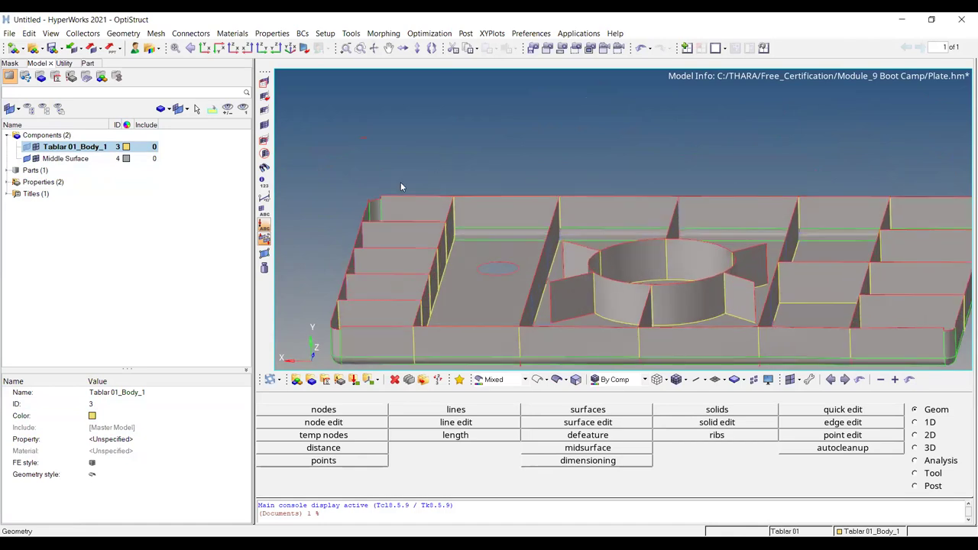
{"action": "right_click_drag", "start_coordinate": [349, 227], "coordinate": [439, 198], "text": "ctrl"}
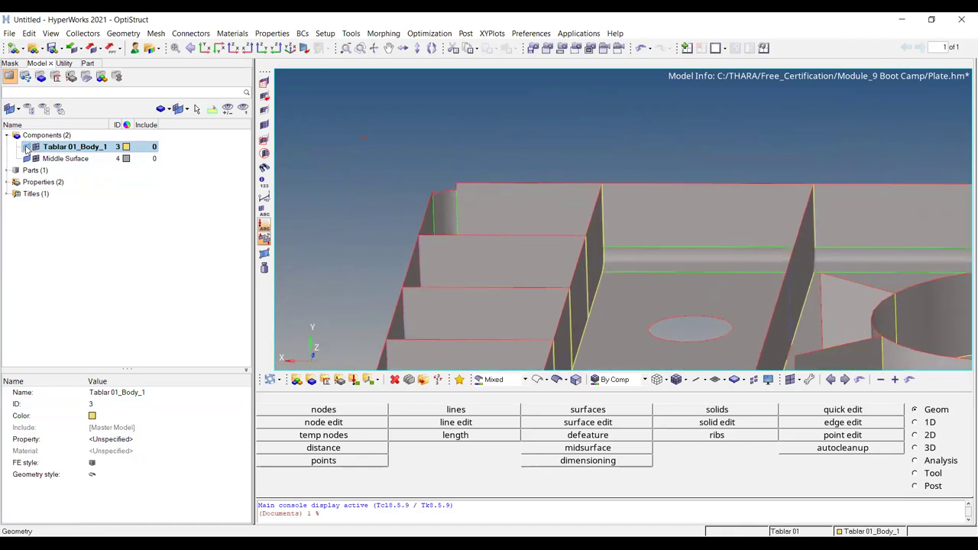
Step: Compare the plate's rounded outer corner with the midsurface by showing Tablar 01_Body_1 and hiding it again in wireframe display
{"action": "left_click", "coordinate": [31, 146]}
{"action": "scroll", "coordinate": [410, 178], "scroll_direction": "up", "scroll_amount": 4}
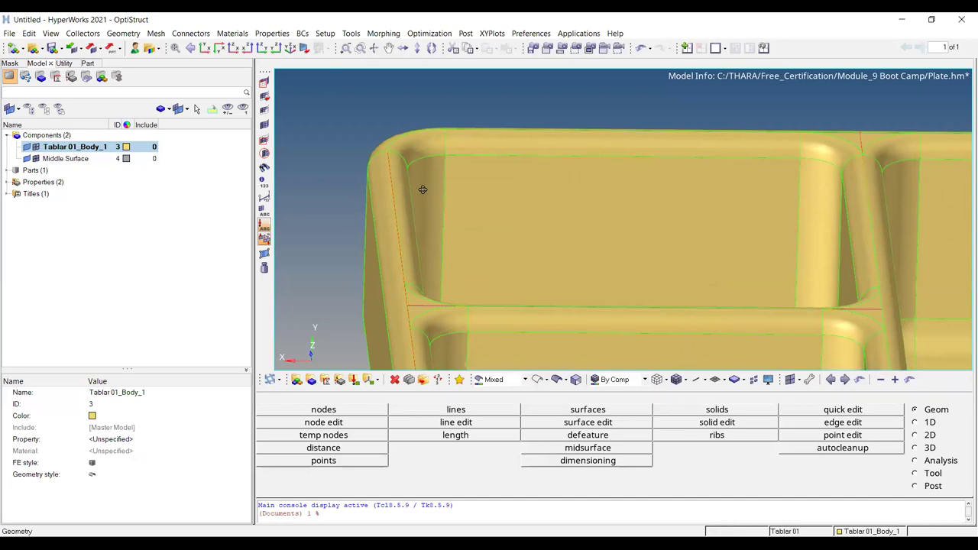
{"action": "right_click_drag", "start_coordinate": [424, 190], "coordinate": [417, 237], "text": "ctrl"}
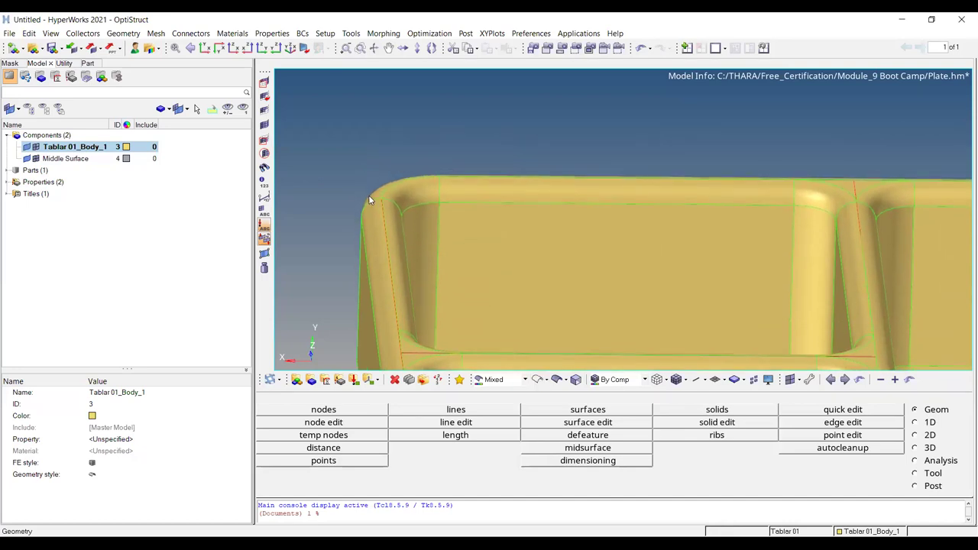
{"action": "left_click", "coordinate": [537, 380]}
{"action": "left_click", "coordinate": [27, 147]}
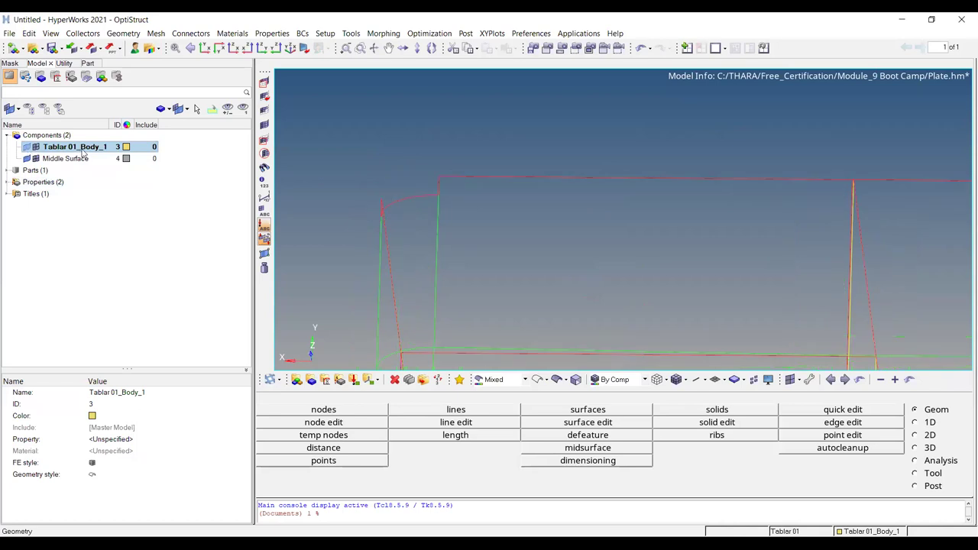
Step: Examine the midsurface's rounded outer corners and the adjoining edge walls in shaded display
{"action": "left_click_drag", "start_coordinate": [465, 213], "coordinate": [442, 231], "text": "ctrl"}
{"action": "left_click", "coordinate": [557, 379]}
{"action": "mouse_move", "coordinate": [541, 305]}
{"action": "left_mouse_down", "text": "ctrl"}
{"action": "mouse_move", "coordinate": [509, 260]}
{"action": "mouse_move", "coordinate": [428, 217]}
{"action": "left_mouse_up", "text": "ctrl"}
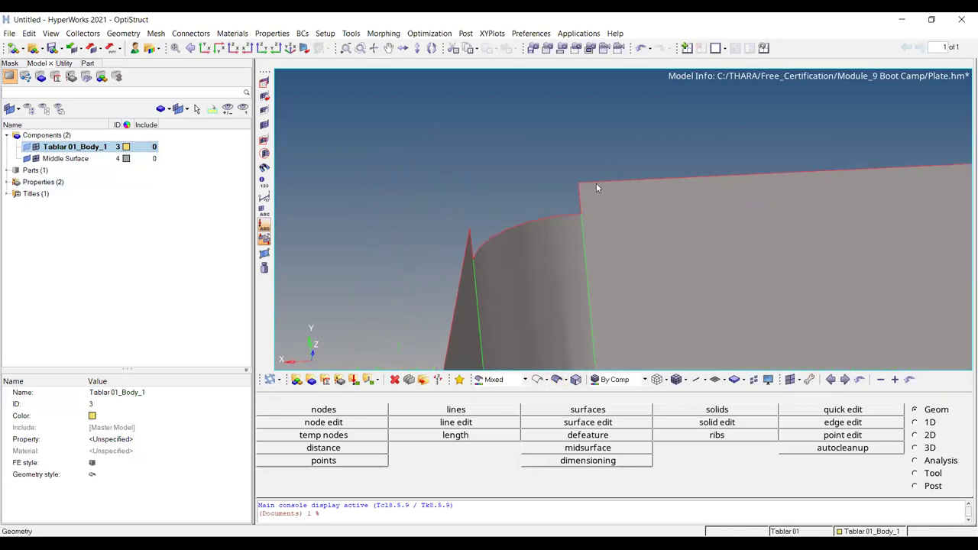
{"action": "scroll", "coordinate": [575, 201], "scroll_direction": "down", "scroll_amount": 8, "text": "ctrl"}
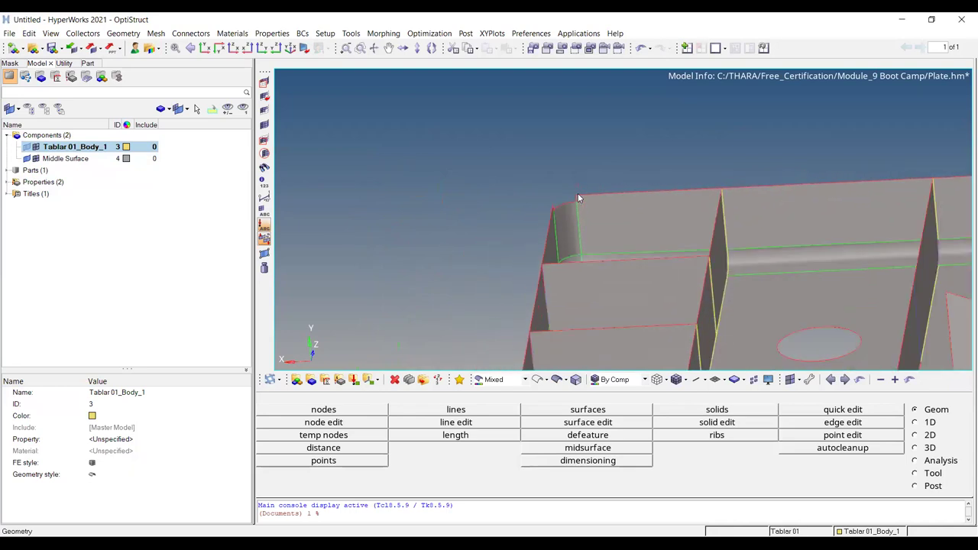
{"action": "middle_click", "coordinate": [517, 172], "text": "ctrl"}
{"action": "left_click_drag", "start_coordinate": [517, 173], "coordinate": [672, 202], "text": "ctrl"}
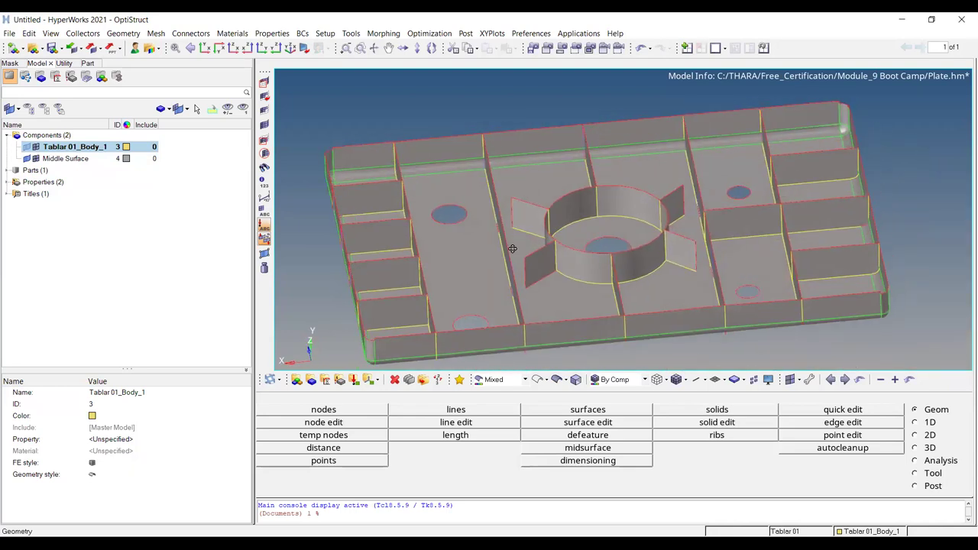
{"action": "scroll", "coordinate": [682, 201], "scroll_direction": "up", "scroll_amount": 8}
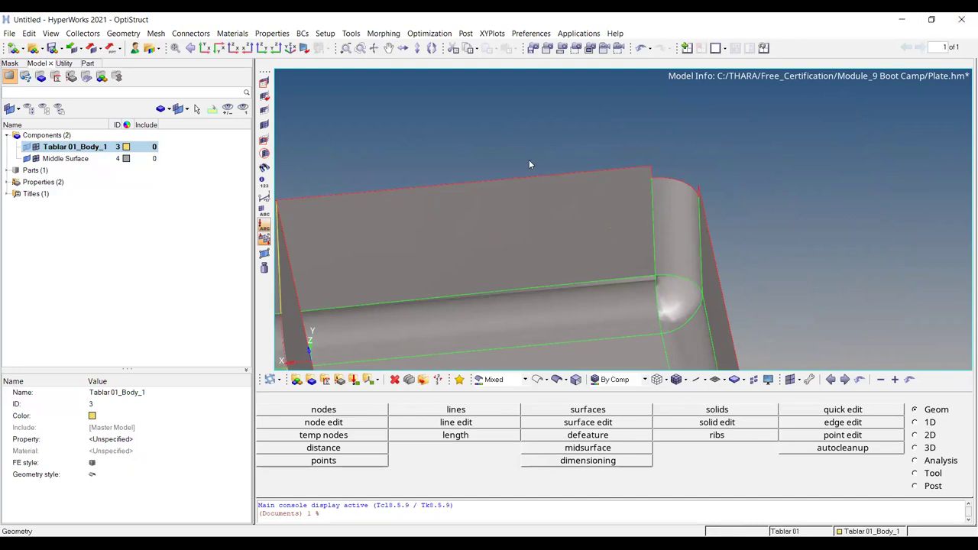
{"action": "scroll", "coordinate": [529, 160], "scroll_direction": "down", "scroll_amount": 5}
{"action": "left_click_drag", "start_coordinate": [571, 257], "coordinate": [633, 257], "text": "ctrl"}
{"action": "scroll", "coordinate": [642, 272], "scroll_direction": "up", "scroll_amount": 5}
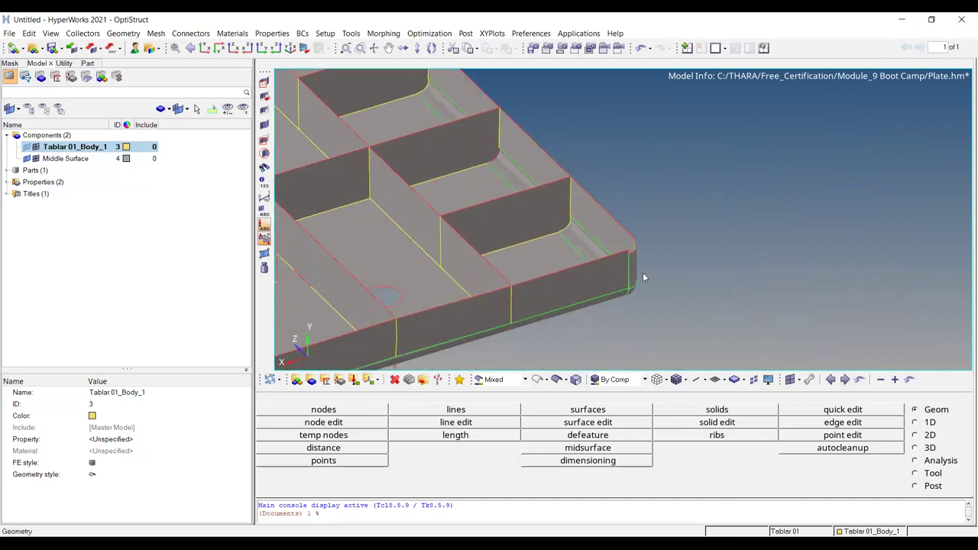
{"action": "scroll", "coordinate": [768, 254], "scroll_direction": "down", "scroll_amount": 4}
{"action": "right_click_drag", "start_coordinate": [519, 204], "coordinate": [757, 269], "text": "ctrl"}
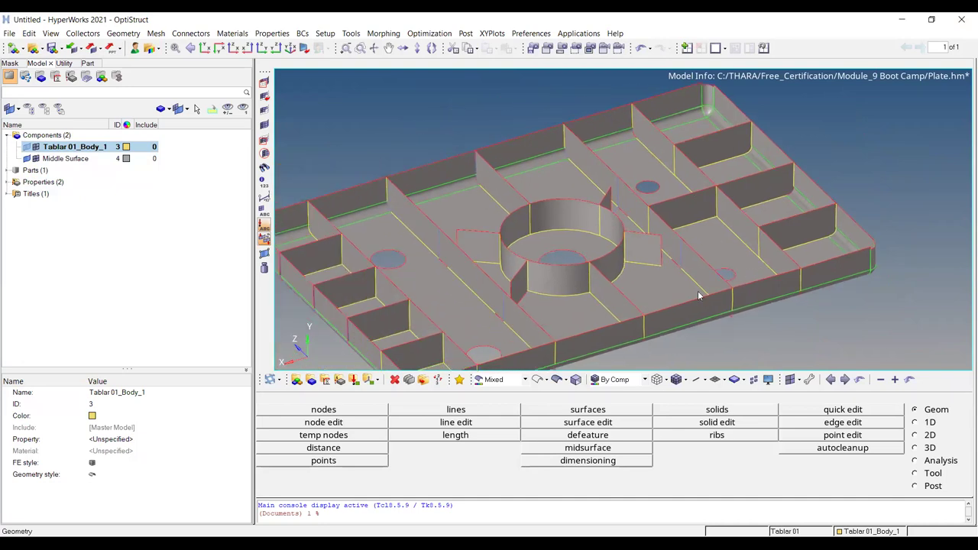
Step: Examine the underside of the midsurface, checking the holes and the rib and ring connection lines on the base
{"action": "left_click_drag", "start_coordinate": [664, 298], "coordinate": [667, 157], "text": "ctrl"}
{"action": "scroll", "coordinate": [408, 202], "scroll_direction": "up", "scroll_amount": 3}
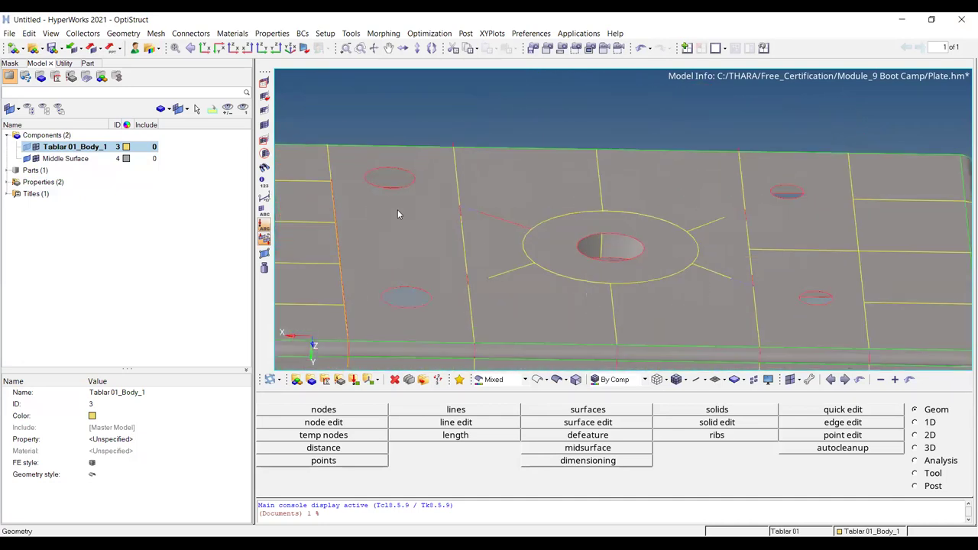
{"action": "left_click_drag", "start_coordinate": [397, 209], "coordinate": [447, 210], "text": "ctrl"}
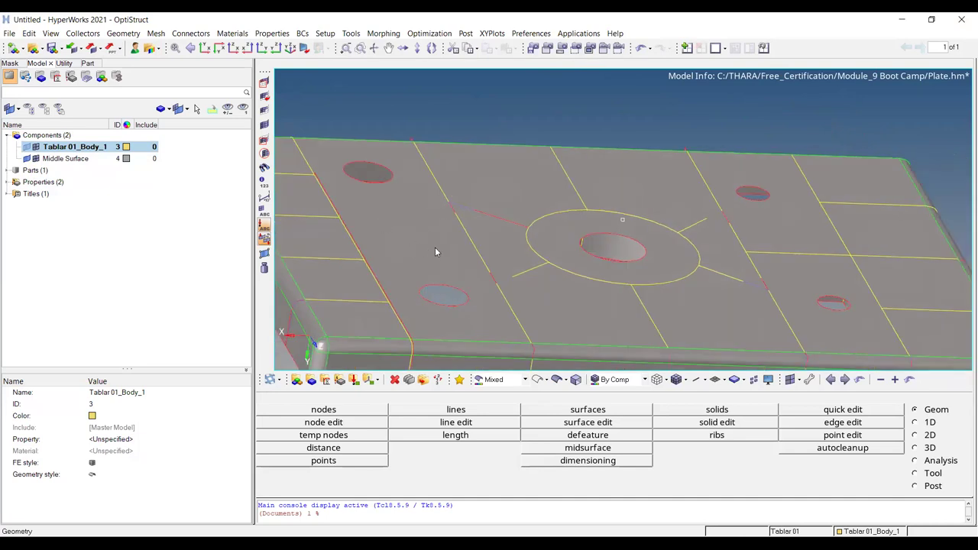
{"action": "right_click_drag", "start_coordinate": [805, 217], "coordinate": [648, 233], "text": "ctrl"}
{"action": "scroll", "coordinate": [648, 233], "scroll_direction": "up", "scroll_amount": 3}
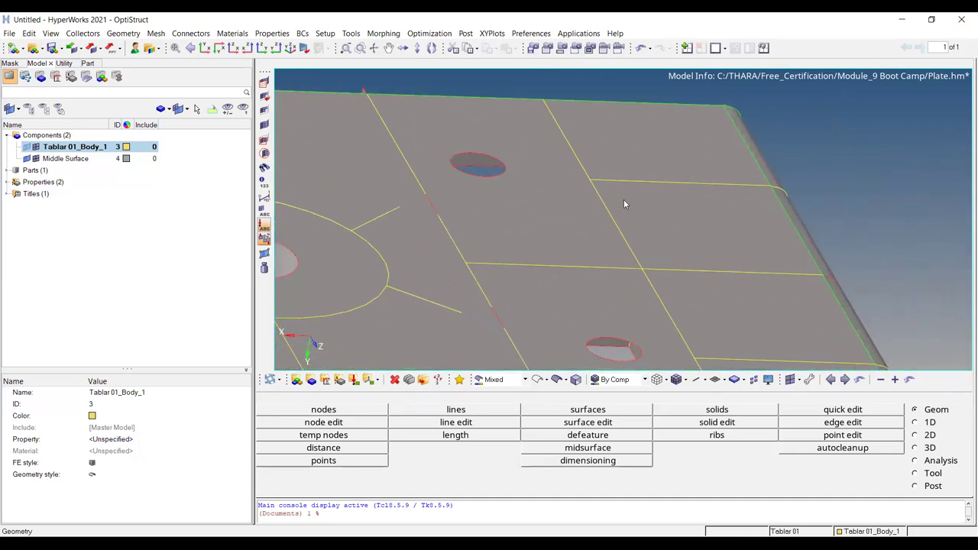
{"action": "scroll", "coordinate": [624, 237], "scroll_direction": "down", "scroll_amount": 4}
{"action": "left_click_drag", "start_coordinate": [626, 247], "coordinate": [435, 133], "text": "ctrl"}
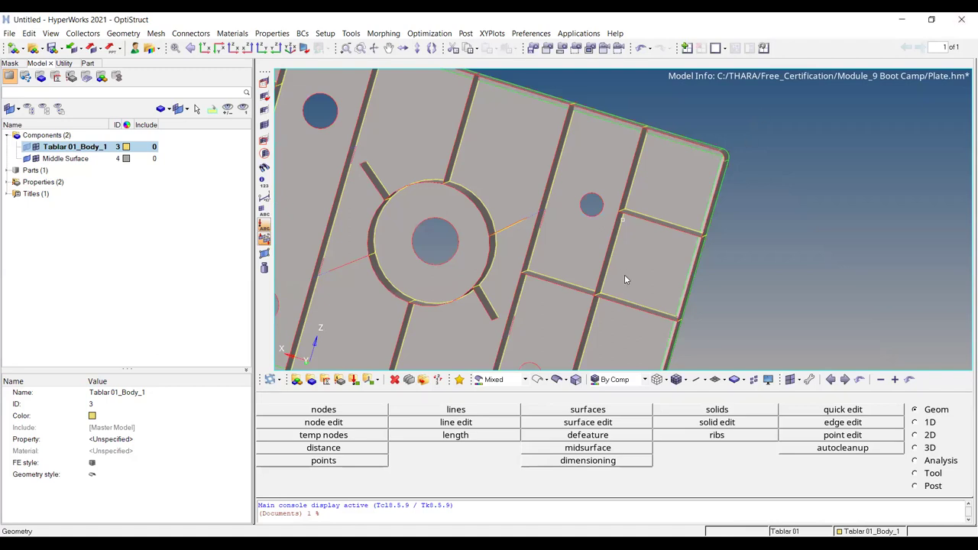
Step: Examine the midsurface's rib intersections, the side ribs and the short ribs around the central ring
{"action": "left_click_drag", "start_coordinate": [624, 275], "coordinate": [630, 215], "text": "ctrl"}
{"action": "scroll", "coordinate": [628, 186], "scroll_direction": "up", "scroll_amount": 4}
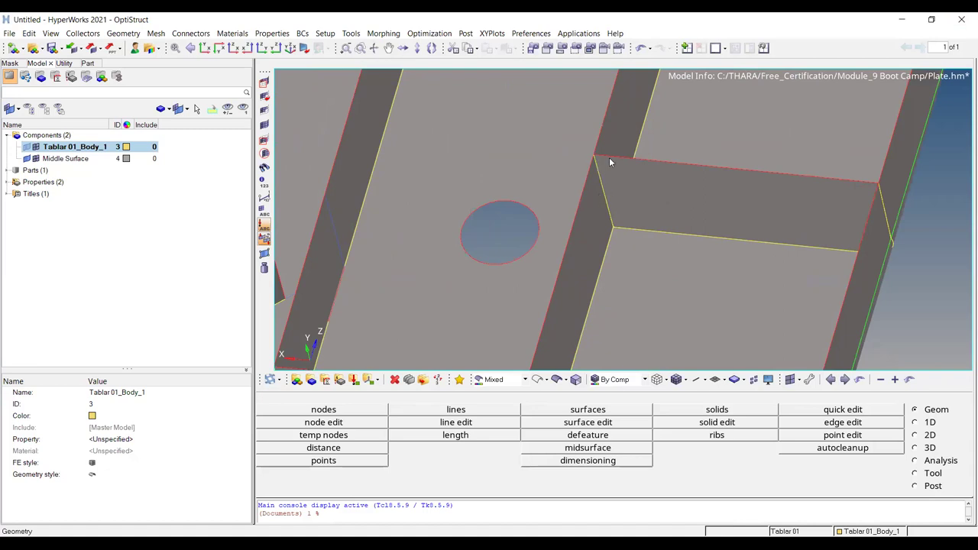
{"action": "scroll", "coordinate": [648, 166], "scroll_direction": "down", "scroll_amount": 5}
{"action": "left_click_drag", "start_coordinate": [550, 241], "coordinate": [603, 206], "text": "ctrl"}
{"action": "scroll", "coordinate": [604, 209], "scroll_direction": "up", "scroll_amount": 3}
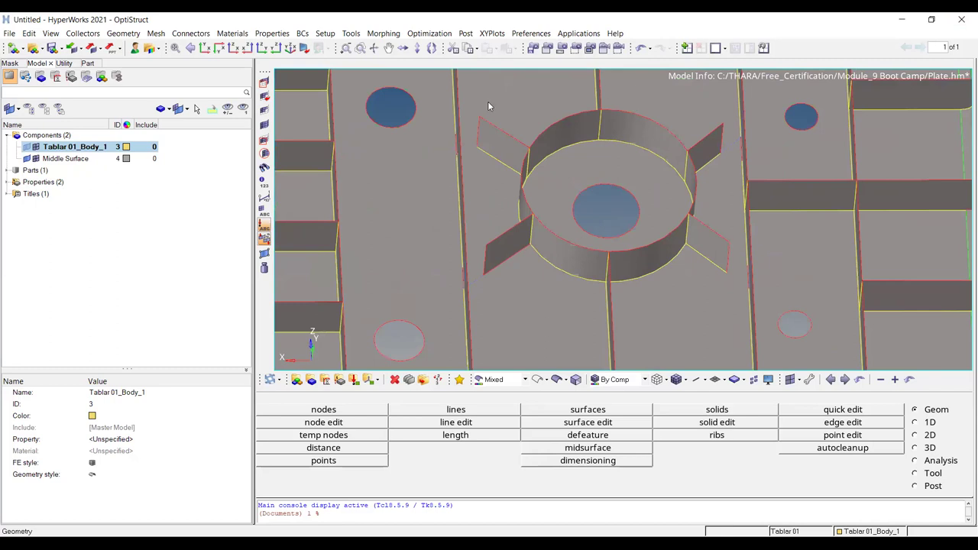
{"action": "left_click_drag", "start_coordinate": [862, 164], "coordinate": [605, 169], "text": "ctrl"}
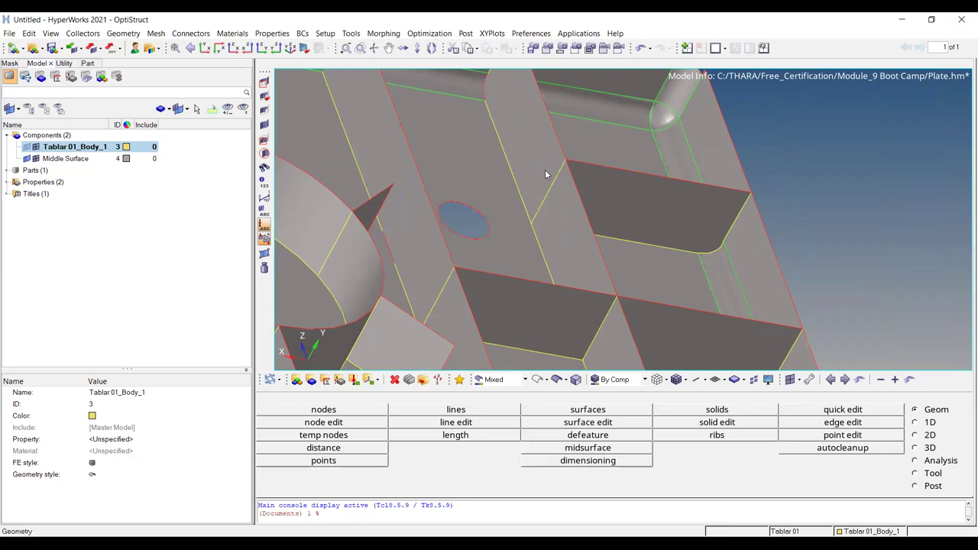
{"action": "scroll", "coordinate": [590, 161], "scroll_direction": "down", "scroll_amount": 4, "text": "ctrl"}
{"action": "left_click_drag", "start_coordinate": [584, 157], "coordinate": [541, 122], "text": "ctrl"}
{"action": "scroll", "coordinate": [540, 122], "scroll_direction": "up", "scroll_amount": 3, "text": "ctrl"}
{"action": "scroll", "coordinate": [541, 123], "scroll_direction": "up", "scroll_amount": 2}
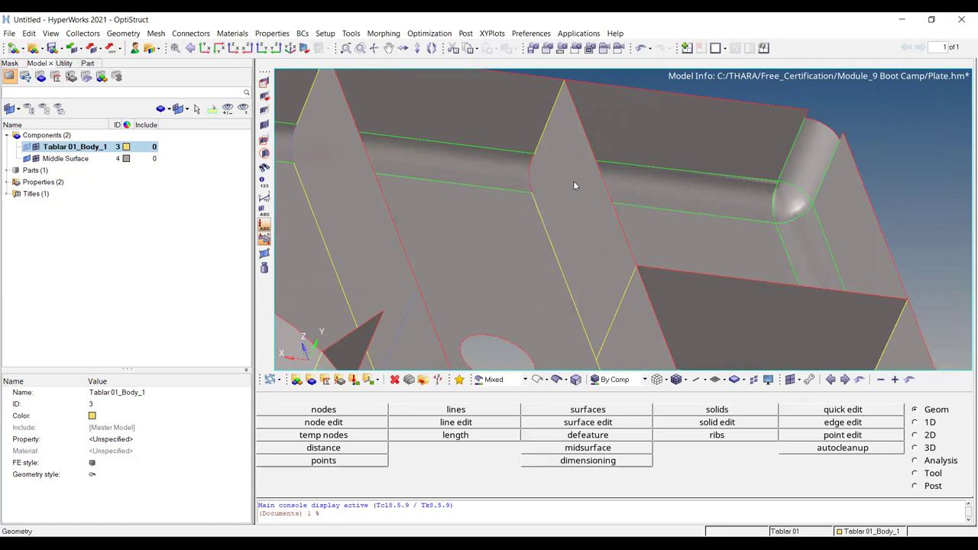
{"action": "scroll", "coordinate": [573, 180], "scroll_direction": "down", "scroll_amount": 5}
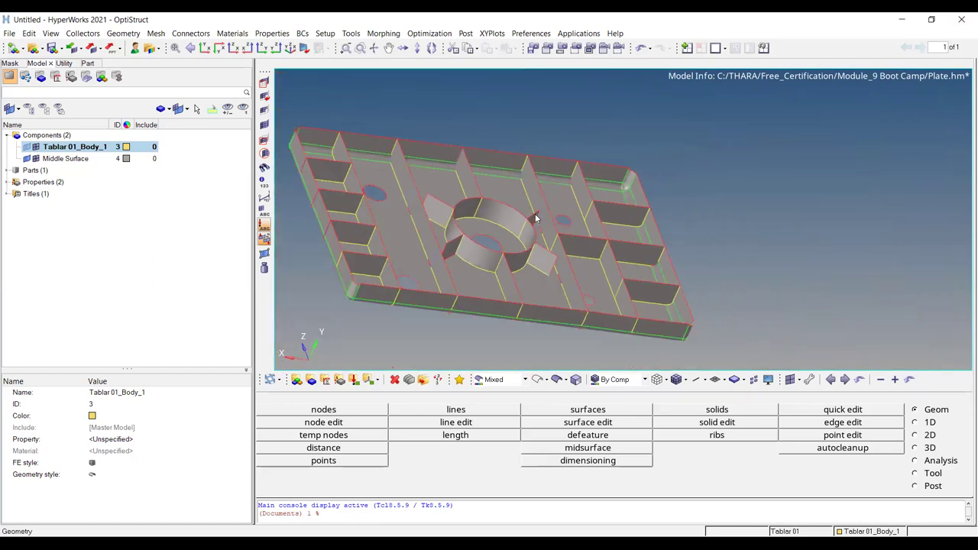
{"action": "scroll", "coordinate": [511, 274], "scroll_direction": "up", "scroll_amount": 1, "text": "ctrl"}
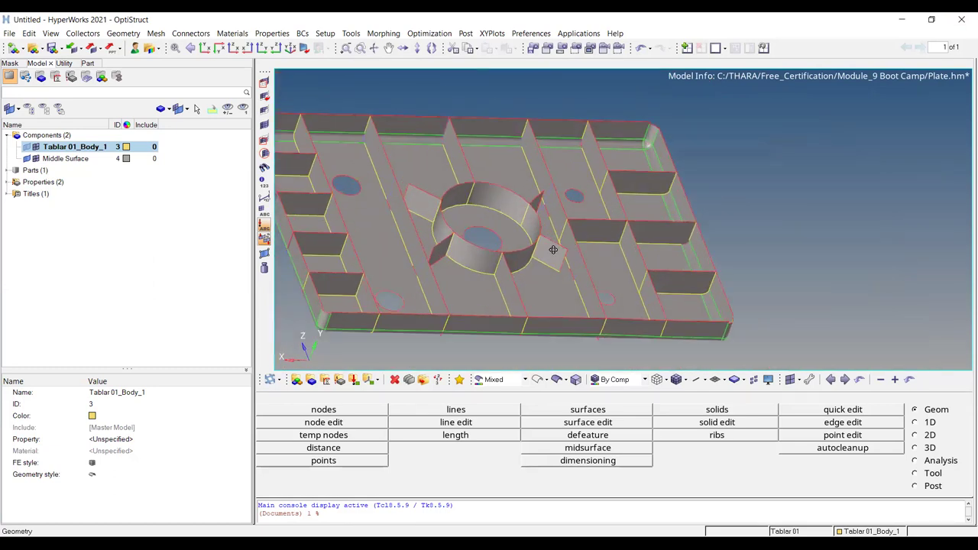
{"action": "left_click_drag", "start_coordinate": [553, 247], "coordinate": [460, 218], "text": "ctrl"}
{"action": "scroll", "coordinate": [459, 218], "scroll_direction": "up", "scroll_amount": 2, "text": "ctrl"}
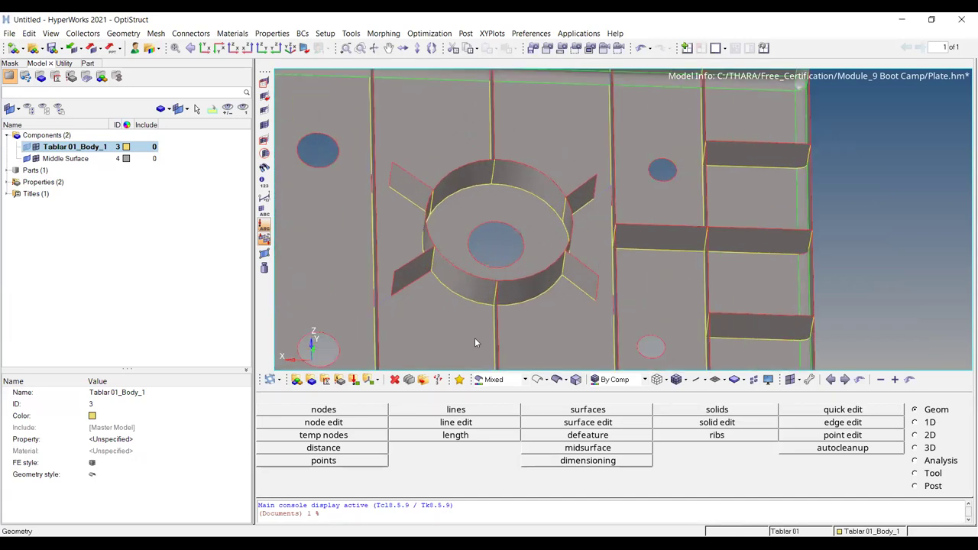
Step: Compare the short ribs beside the central ring with the original body by showing Tablar 01_Body_1 and hiding it again
{"action": "left_click", "coordinate": [29, 147]}
{"action": "scroll", "coordinate": [391, 171], "scroll_direction": "up", "scroll_amount": 3}
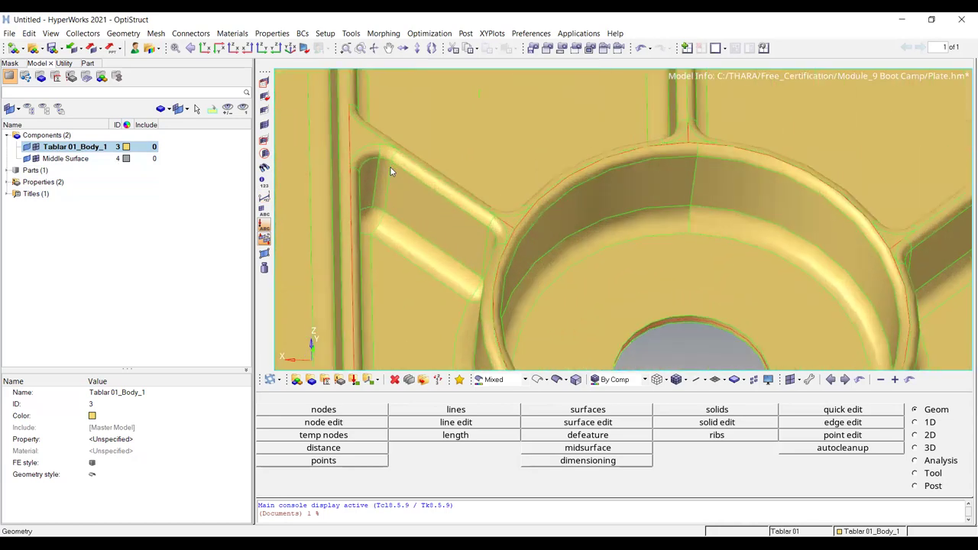
{"action": "right_click_drag", "start_coordinate": [390, 171], "coordinate": [434, 217], "text": "ctrl"}
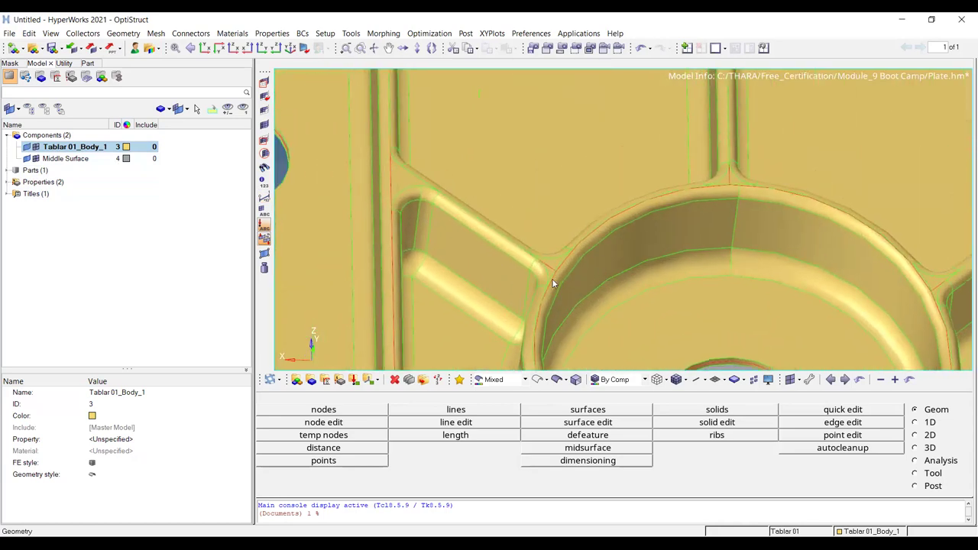
{"action": "left_click", "coordinate": [29, 147]}
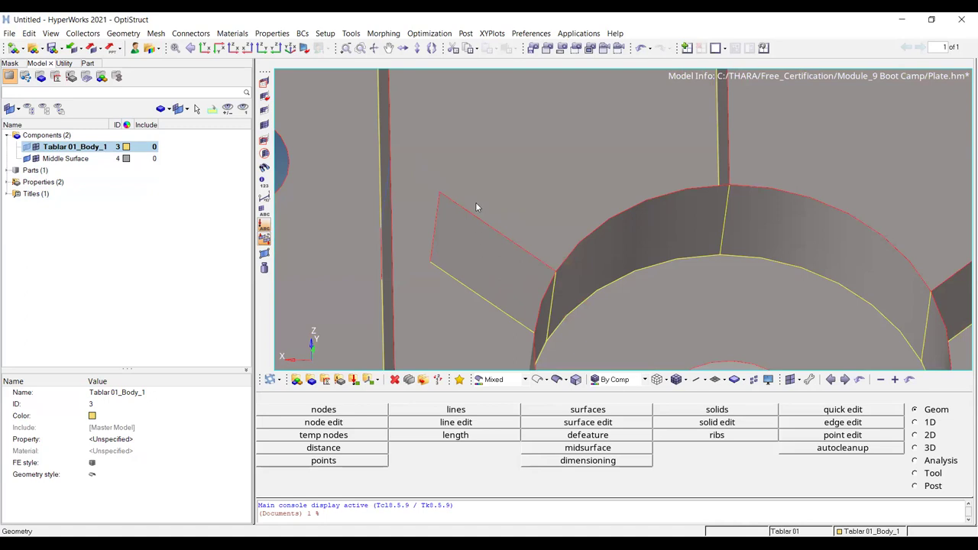
{"action": "scroll", "coordinate": [475, 202], "scroll_direction": "down", "scroll_amount": 3}
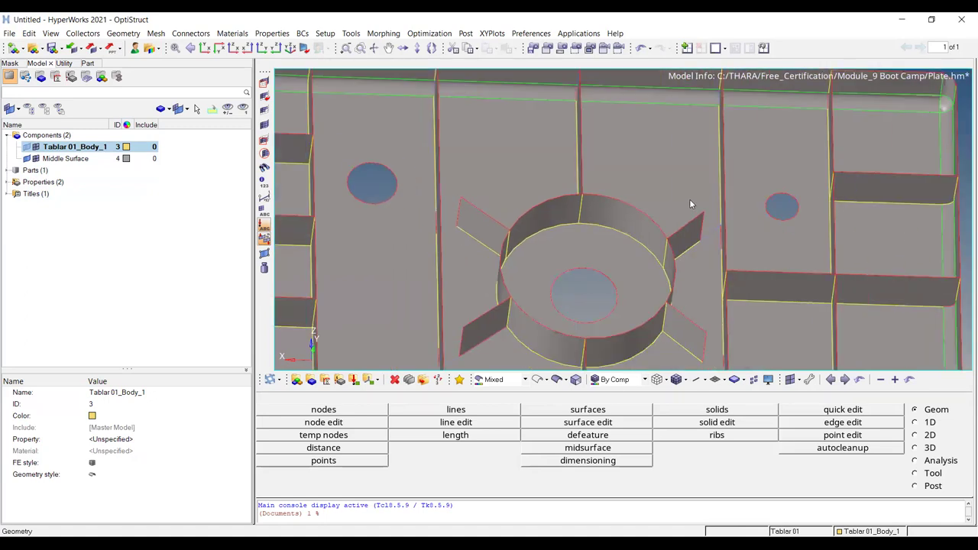
{"action": "scroll", "coordinate": [691, 202], "scroll_direction": "down", "scroll_amount": 3}
{"action": "right_click_drag", "start_coordinate": [703, 220], "coordinate": [650, 158], "text": "ctrl"}
{"action": "left_click_drag", "start_coordinate": [622, 219], "coordinate": [590, 250], "text": "ctrl"}
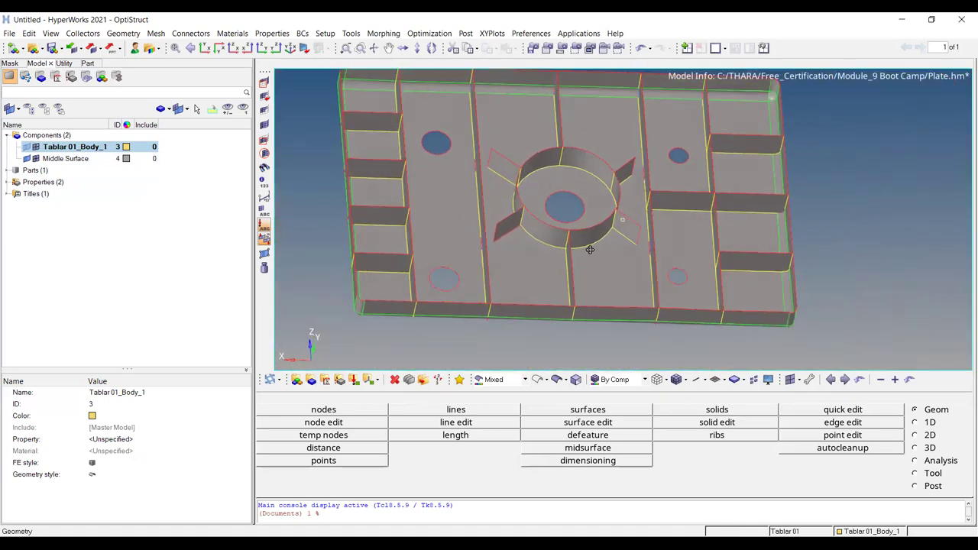
Step: Delete the Middle Surface component and show the Tablar 01_Body_1 geometry again
{"action": "left_click", "coordinate": [64, 158]}
{"action": "right_click", "coordinate": [63, 161]}
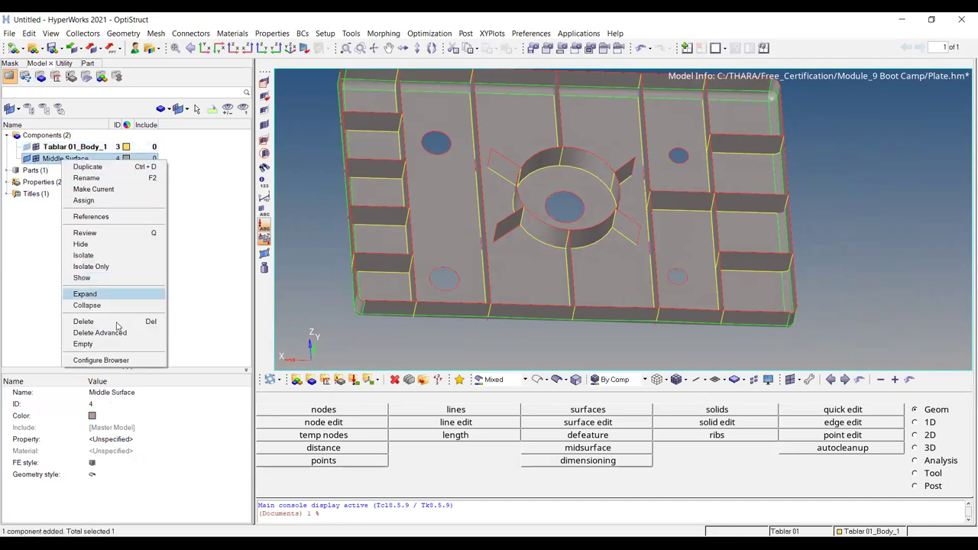
{"action": "left_click", "coordinate": [122, 327]}
{"action": "left_click", "coordinate": [466, 328]}
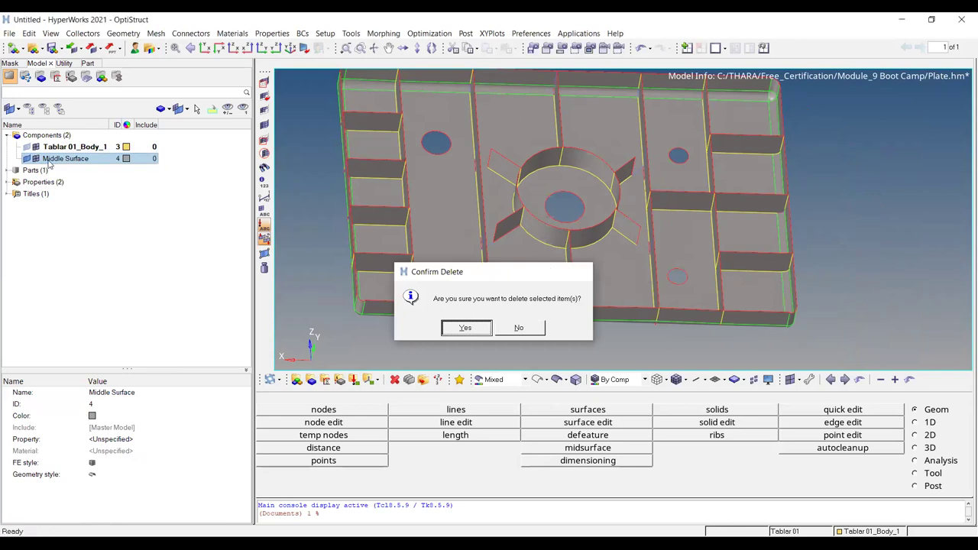
Step: Extract the plate's midsurface automatically from its closed-solid surfaces using the offset+planes extraction option
{"action": "left_click", "coordinate": [587, 447]}
{"action": "left_click", "coordinate": [307, 435]}
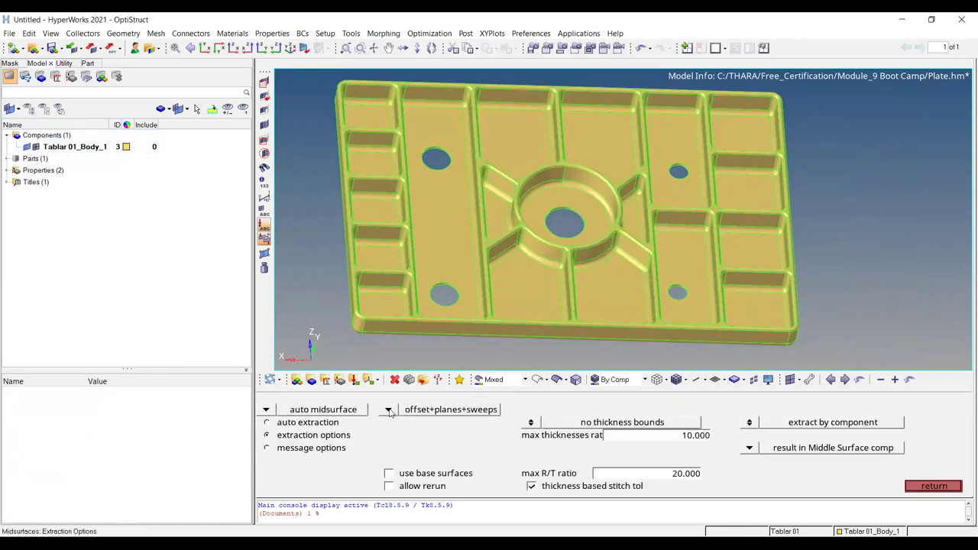
{"action": "left_click", "coordinate": [388, 410]}
{"action": "left_click", "coordinate": [378, 435]}
{"action": "left_click", "coordinate": [307, 422]}
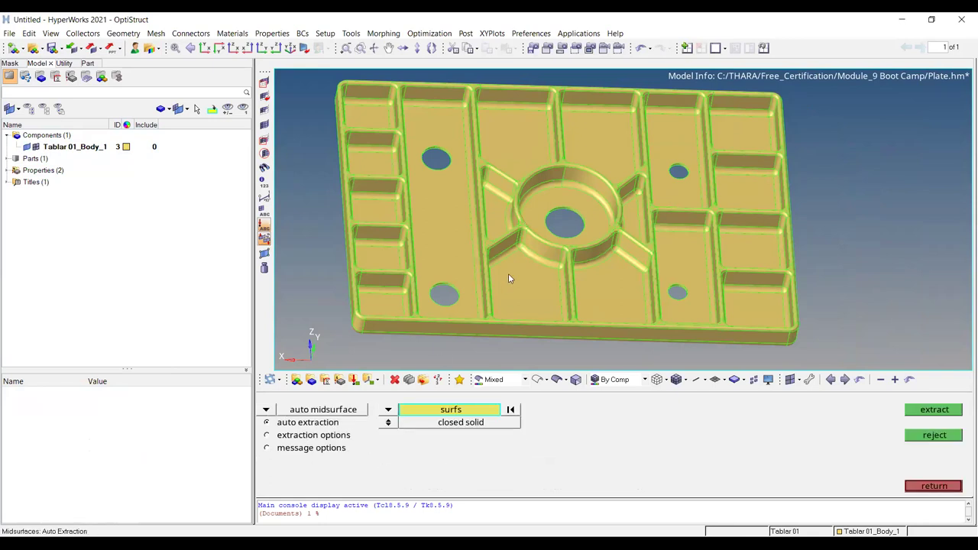
{"action": "left_click", "coordinate": [665, 461]}
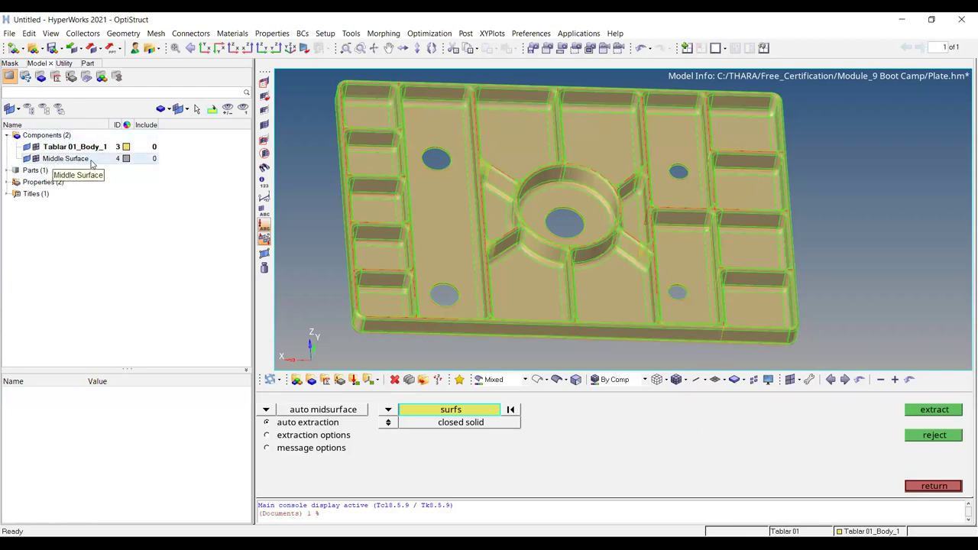
Step: Hide Tablar 01_Body_1 and examine the offset+planes midsurface around the central ring, ribs and outer corners
{"action": "left_click", "coordinate": [30, 149]}
{"action": "left_click_drag", "start_coordinate": [593, 222], "coordinate": [611, 233], "text": "ctrl"}
{"action": "scroll", "coordinate": [550, 214], "scroll_direction": "up", "scroll_amount": 5, "text": "ctrl"}
{"action": "scroll", "coordinate": [724, 178], "scroll_direction": "up", "scroll_amount": 5, "text": "ctrl"}
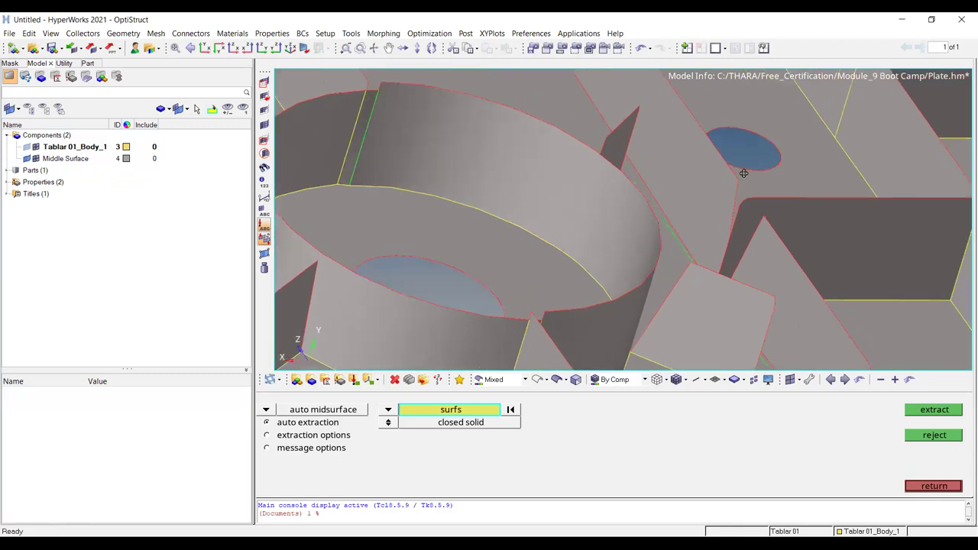
{"action": "right_click_drag", "start_coordinate": [756, 166], "coordinate": [611, 173], "text": "ctrl"}
{"action": "scroll", "coordinate": [611, 173], "scroll_direction": "down", "scroll_amount": 5, "text": "ctrl"}
{"action": "left_click_drag", "start_coordinate": [822, 177], "coordinate": [704, 199], "text": "ctrl"}
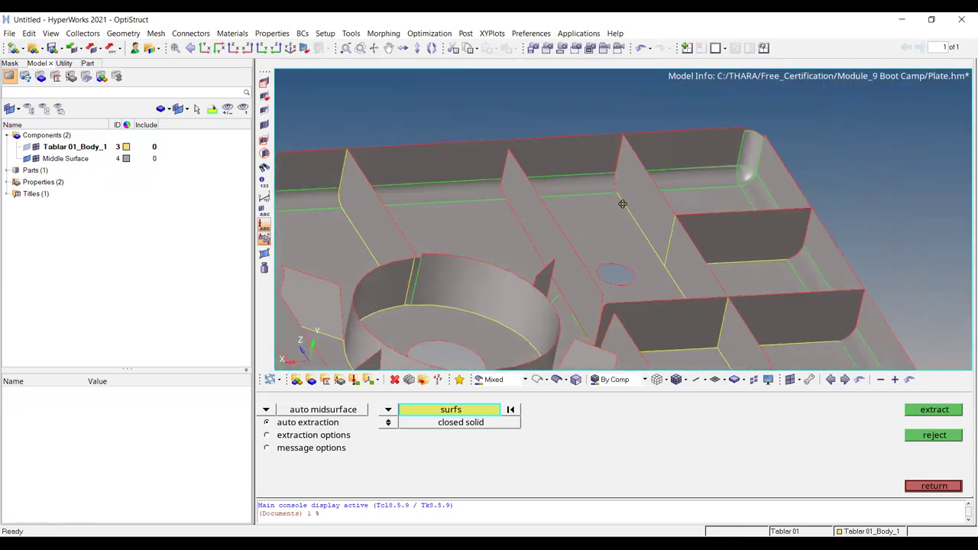
{"action": "scroll", "coordinate": [718, 169], "scroll_direction": "down", "scroll_amount": 4}
{"action": "left_click_drag", "start_coordinate": [820, 198], "coordinate": [673, 203], "text": "ctrl"}
Step: Delete the offset+planes Middle Surface component and show the Tablar 01_Body_1 geometry again
{"action": "left_click", "coordinate": [84, 160]}
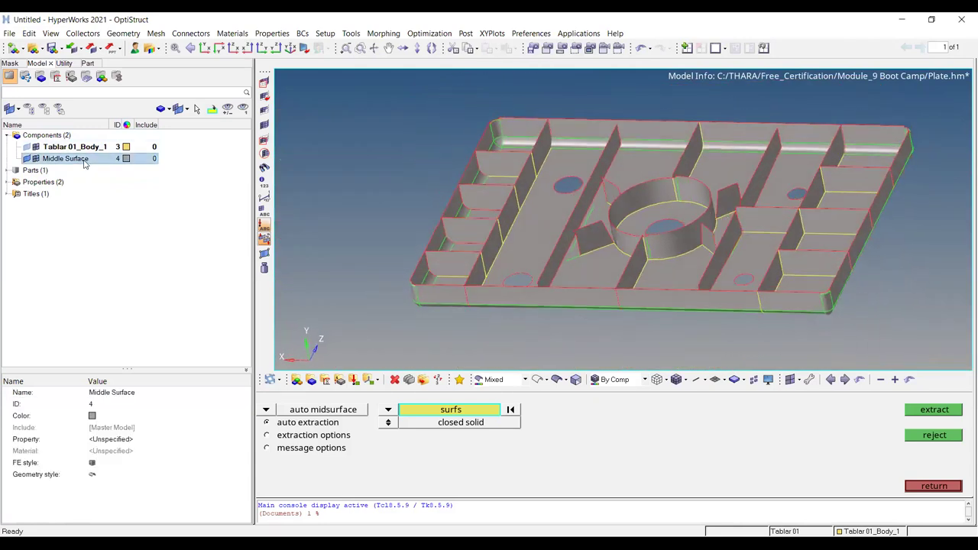
{"action": "right_click", "coordinate": [85, 162]}
{"action": "left_click", "coordinate": [115, 311]}
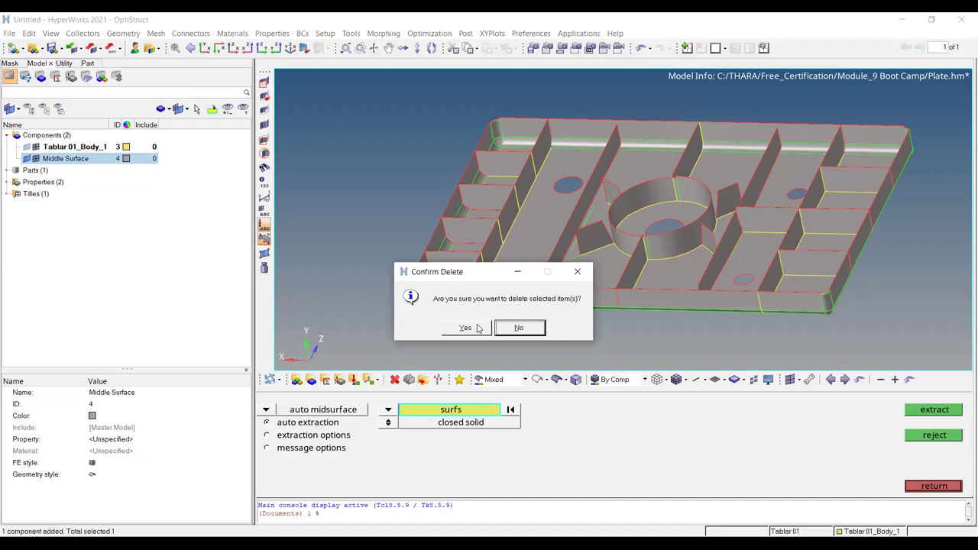
{"action": "left_click", "coordinate": [463, 328]}
{"action": "left_click", "coordinate": [26, 147]}
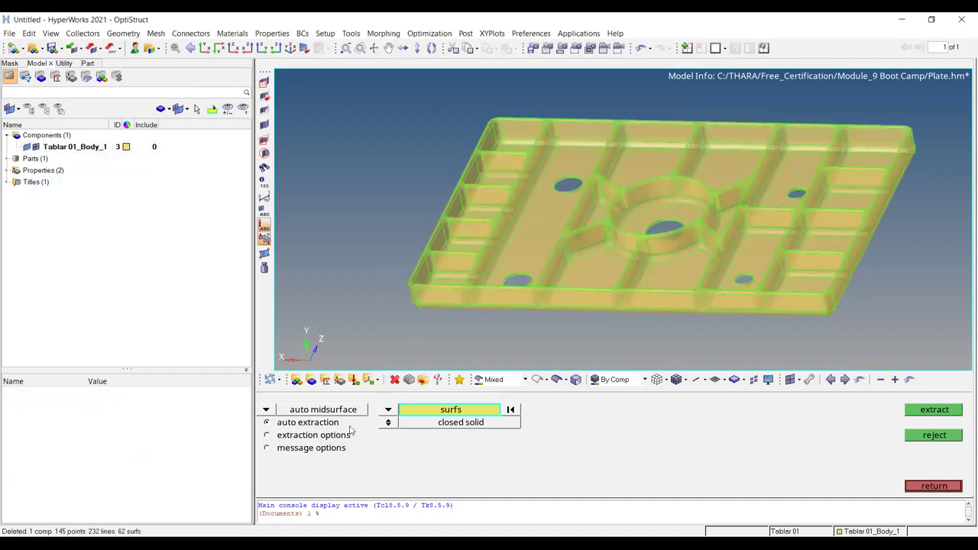
Step: Extract the plate's midsurface automatically from its closed-solid surfaces using the offset extraction option
{"action": "left_click", "coordinate": [297, 437]}
{"action": "left_click", "coordinate": [383, 410]}
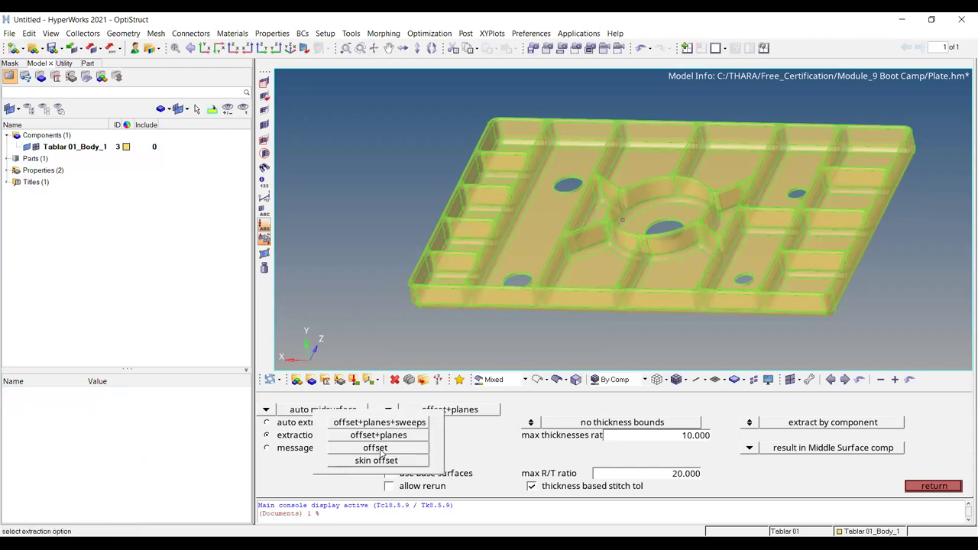
{"action": "left_click", "coordinate": [378, 448]}
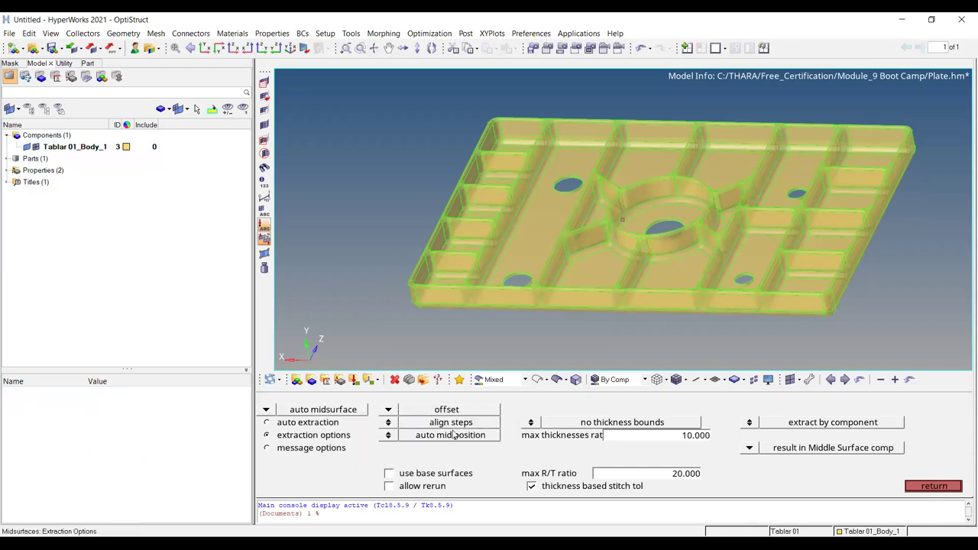
{"action": "left_click", "coordinate": [309, 424]}
{"action": "left_click", "coordinate": [619, 269]}
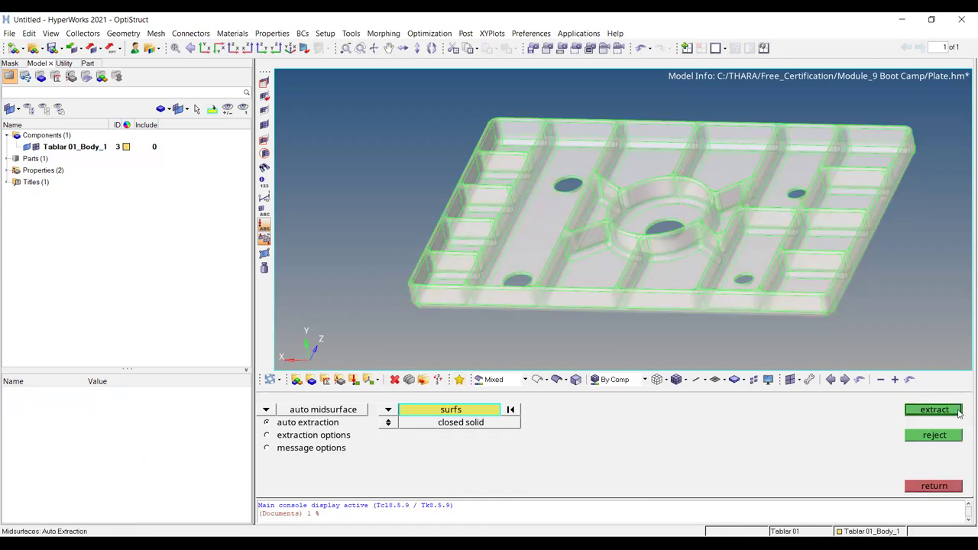
{"action": "left_click", "coordinate": [933, 409]}
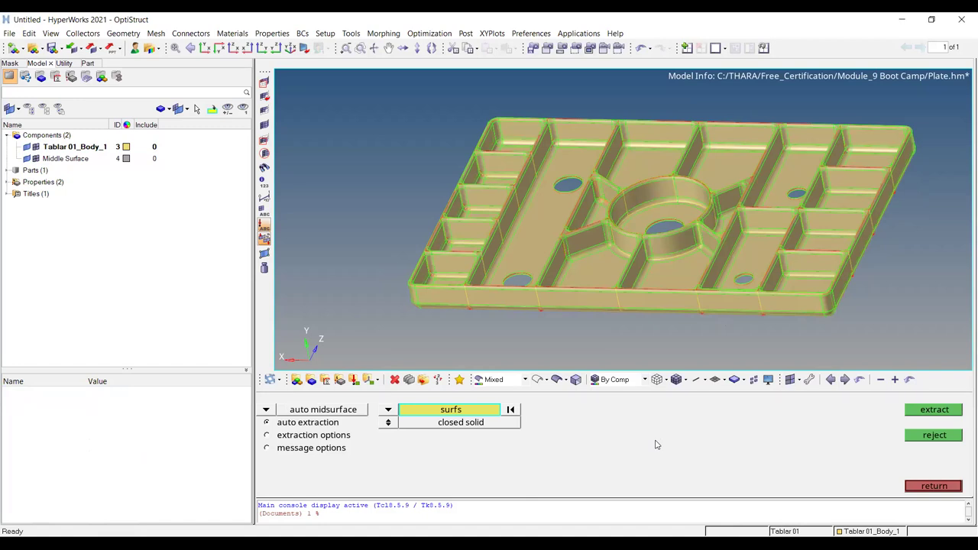
Step: Hide Tablar 01_Body_1 and examine the offset midsurface at the rib ends, central ring and filleted corners
{"action": "left_click", "coordinate": [26, 148]}
{"action": "left_click_drag", "start_coordinate": [496, 169], "coordinate": [512, 193], "text": "ctrl"}
{"action": "scroll", "coordinate": [901, 109], "scroll_direction": "up", "scroll_amount": 2, "text": "ctrl"}
{"action": "left_click_drag", "start_coordinate": [705, 199], "coordinate": [735, 190], "text": "ctrl"}
{"action": "scroll", "coordinate": [686, 144], "scroll_direction": "up", "scroll_amount": 4, "text": "ctrl"}
{"action": "right_click_drag", "start_coordinate": [685, 144], "coordinate": [524, 188], "text": "ctrl"}
{"action": "scroll", "coordinate": [534, 186], "scroll_direction": "down", "scroll_amount": 2, "text": "ctrl"}
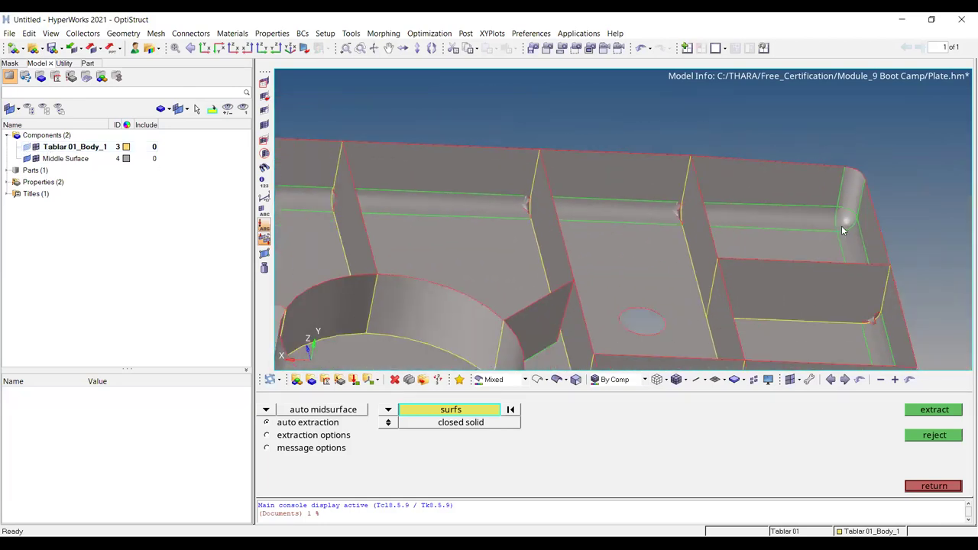
{"action": "right_click_drag", "start_coordinate": [803, 231], "coordinate": [788, 193], "text": "ctrl"}
{"action": "scroll", "coordinate": [788, 193], "scroll_direction": "down", "scroll_amount": 3, "text": "ctrl"}
{"action": "right_click_drag", "start_coordinate": [434, 259], "coordinate": [587, 227], "text": "ctrl"}
{"action": "mouse_move", "coordinate": [658, 270]}
{"action": "left_mouse_down", "text": "ctrl"}
{"action": "mouse_move", "coordinate": [656, 132]}
{"action": "mouse_move", "coordinate": [653, 270]}
{"action": "left_mouse_up", "text": "ctrl"}
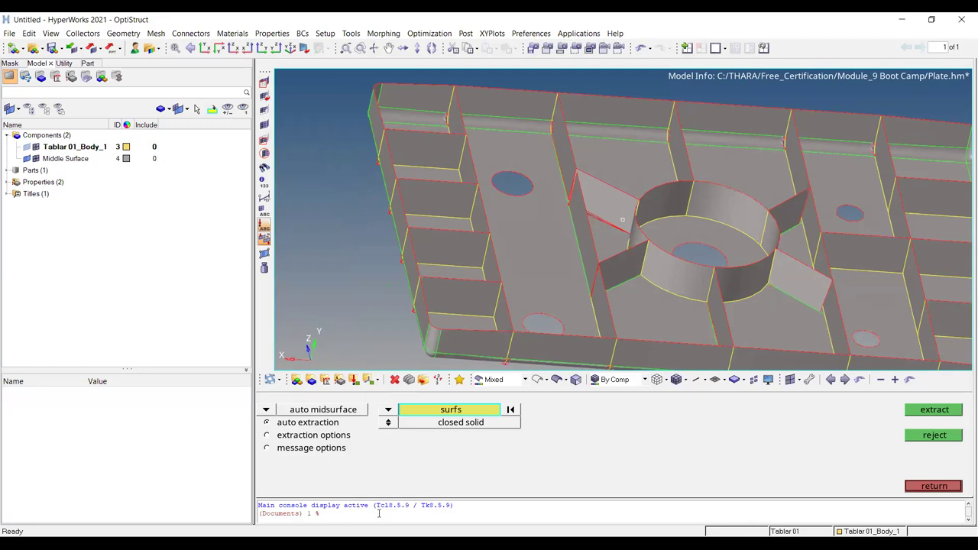
{"action": "left_click", "coordinate": [308, 434]}
{"action": "left_click", "coordinate": [384, 409]}
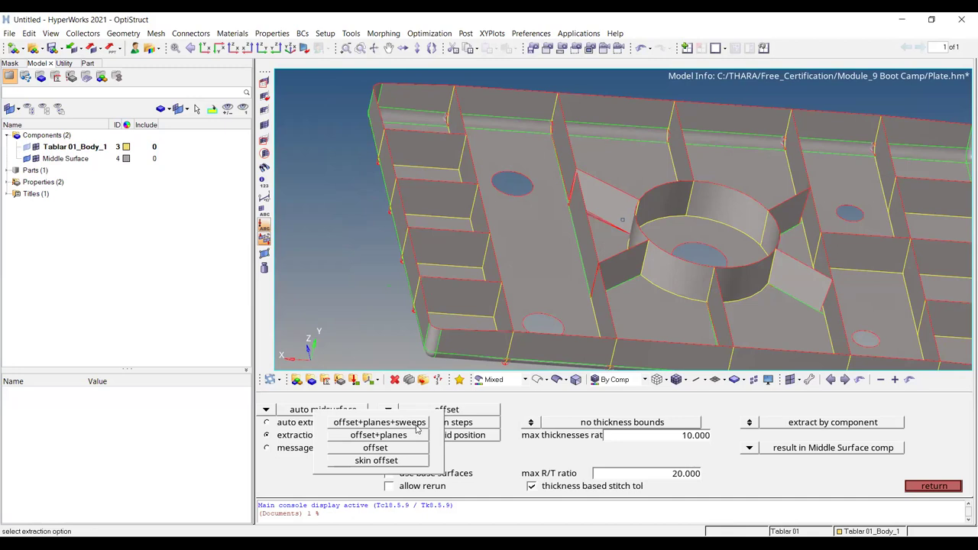
{"action": "key", "text": "Escape"}
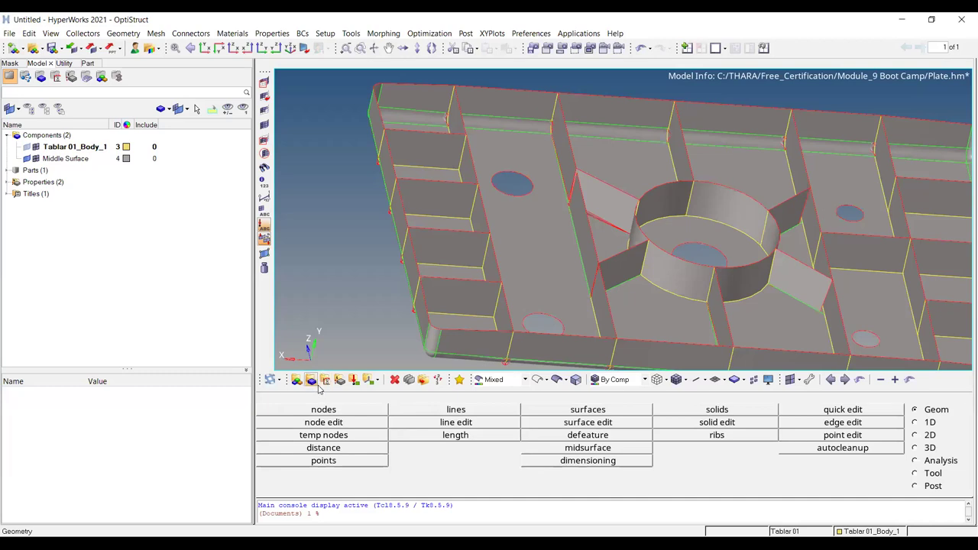
{"action": "left_click", "coordinate": [311, 380]}
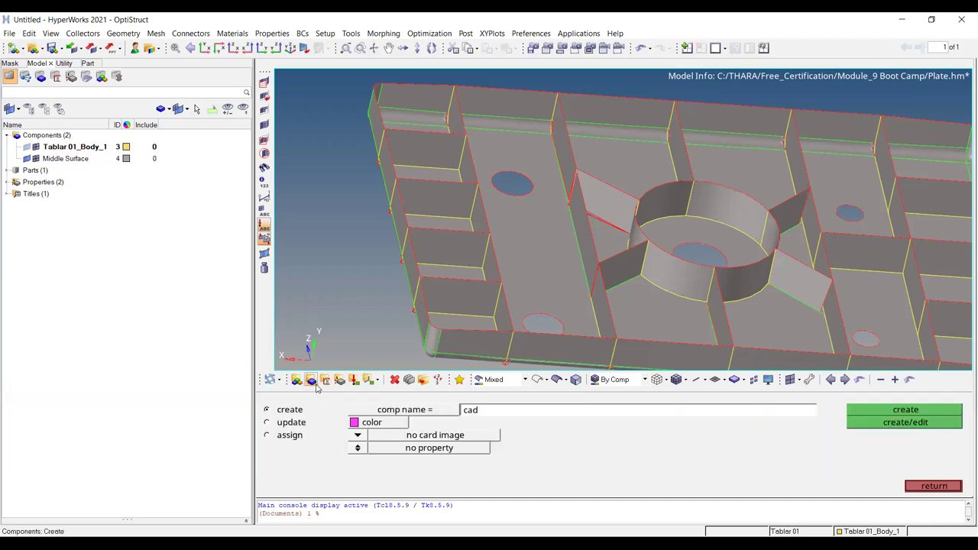
{"action": "left_click", "coordinate": [313, 381]}
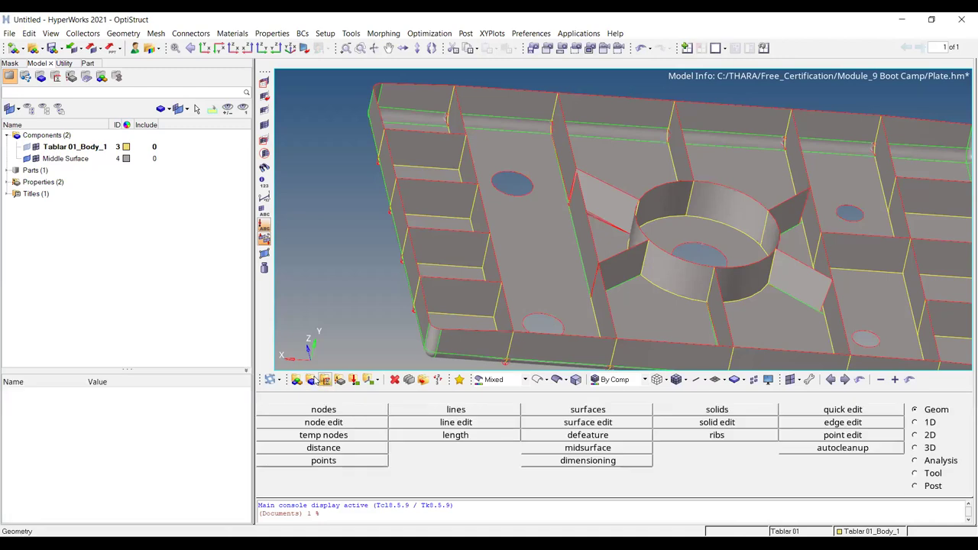
Step: Create a new component named ABC from the model browser
{"action": "right_click", "coordinate": [141, 210]}
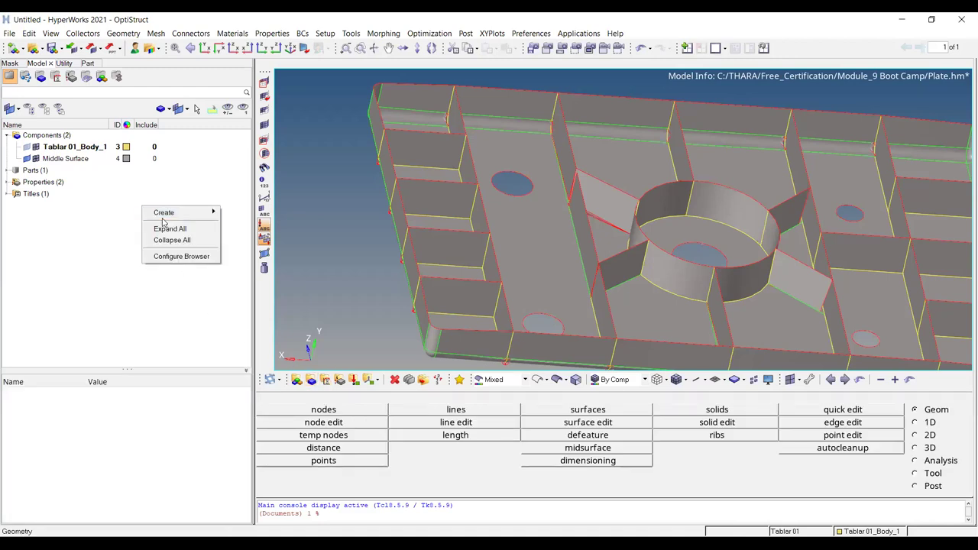
{"action": "mouse_move", "coordinate": [176, 212]}
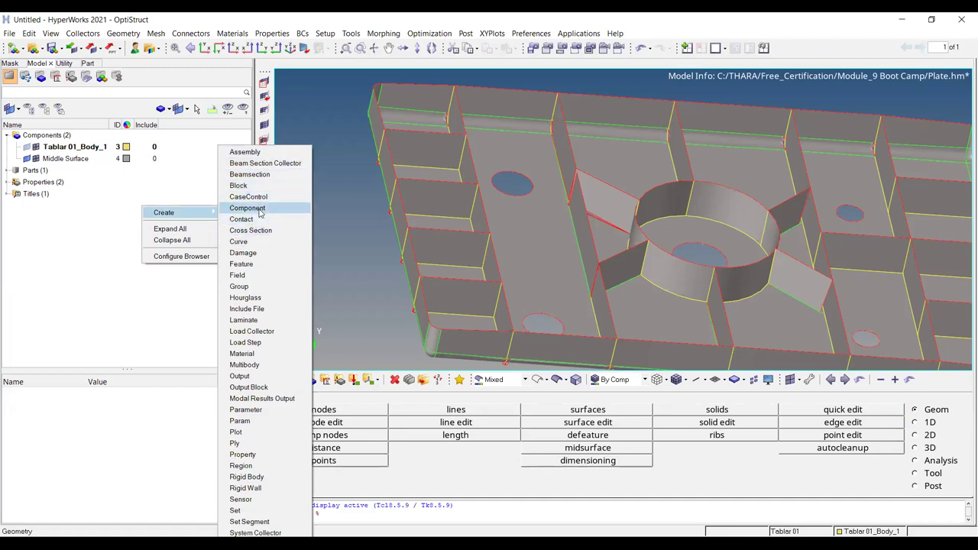
{"action": "left_click", "coordinate": [260, 214]}
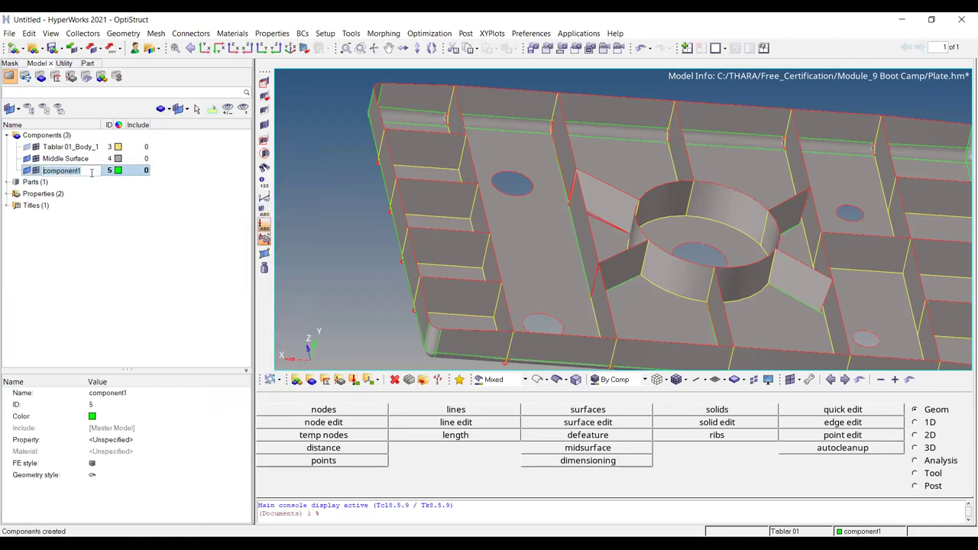
{"action": "type", "text": "ABC"}
{"action": "key", "text": "Return"}
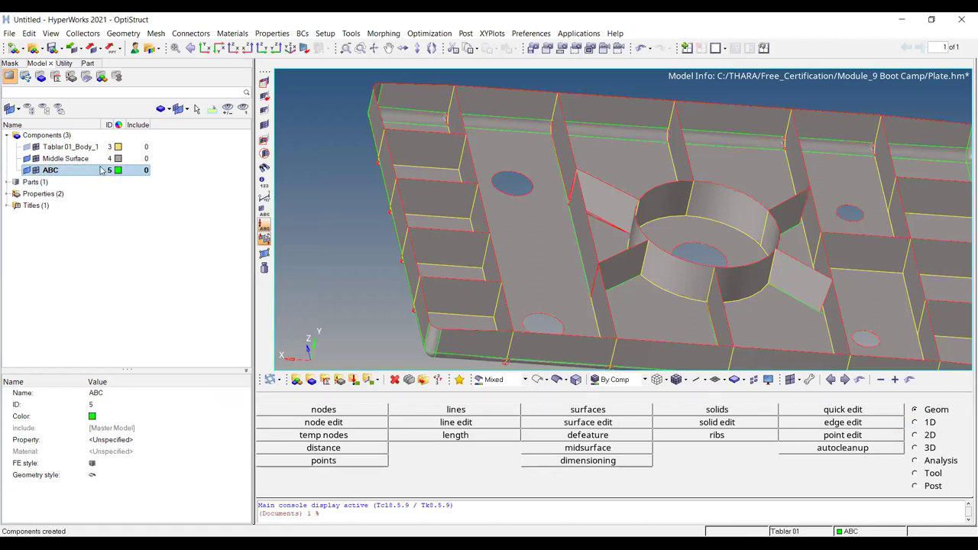
{"action": "left_click", "coordinate": [235, 227]}
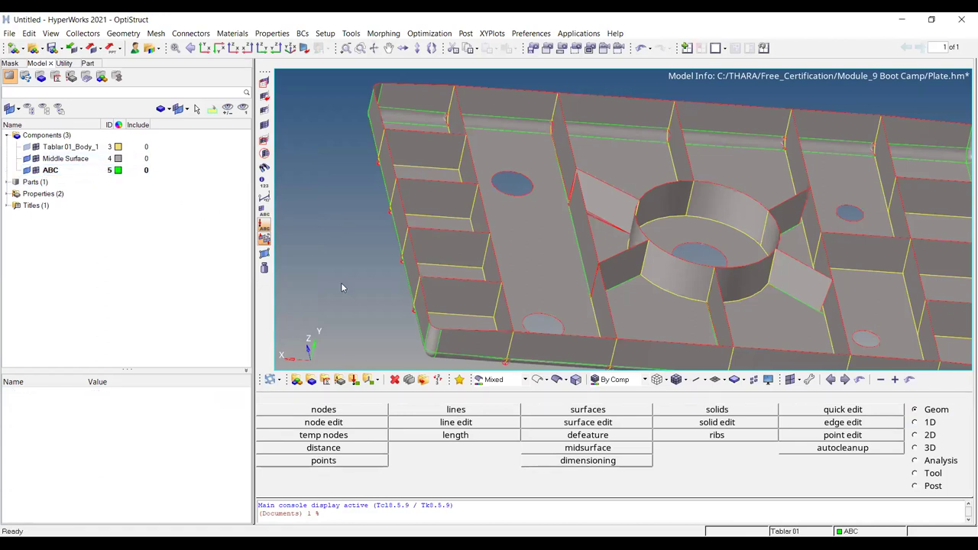
Step: Create another component named XYZ with a purple color
{"action": "left_click", "coordinate": [311, 380]}
{"action": "type", "text": "A"}
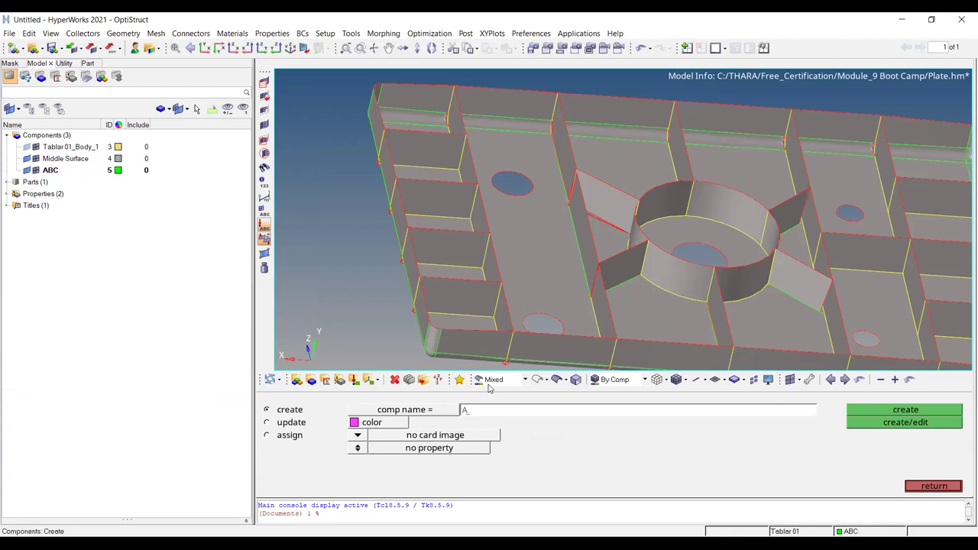
{"action": "type", "text": "YZ"}
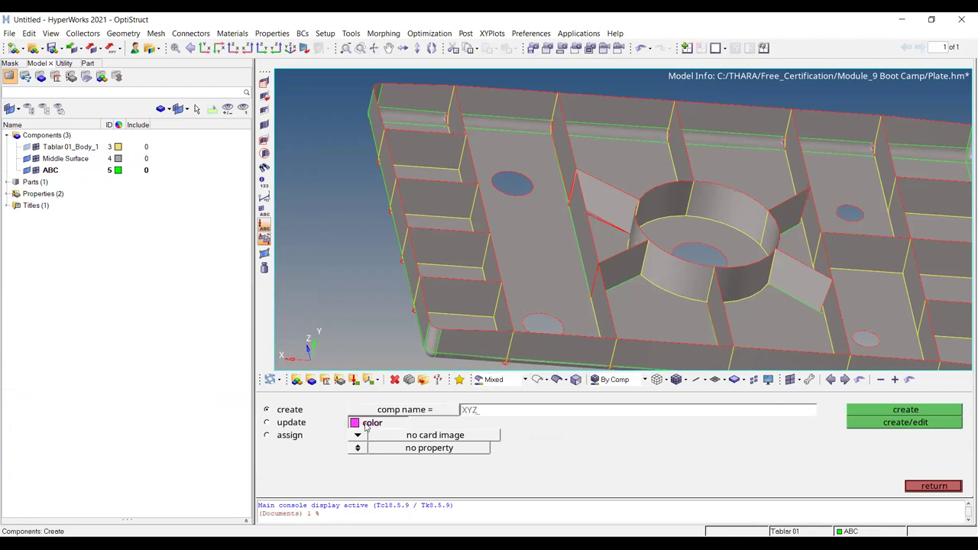
{"action": "left_click", "coordinate": [904, 421]}
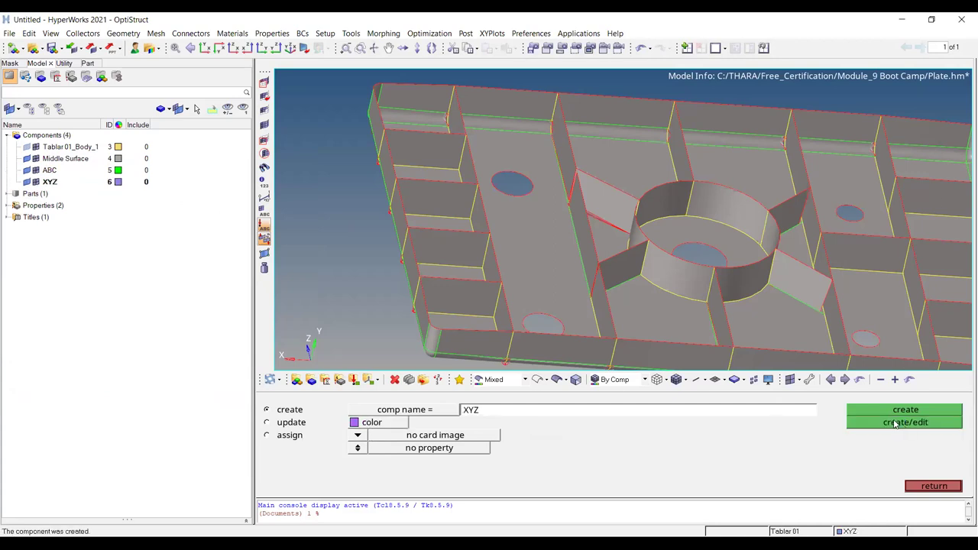
Step: Move all displayed midsurface surfaces into the XYZ component
{"action": "scroll", "coordinate": [569, 219], "scroll_direction": "down", "scroll_amount": 5}
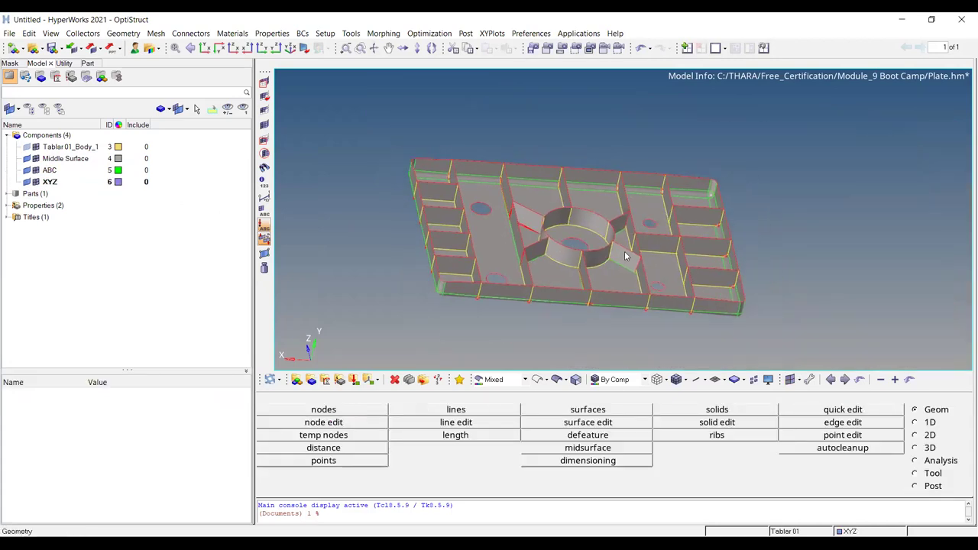
{"action": "key", "text": "shift+F11"}
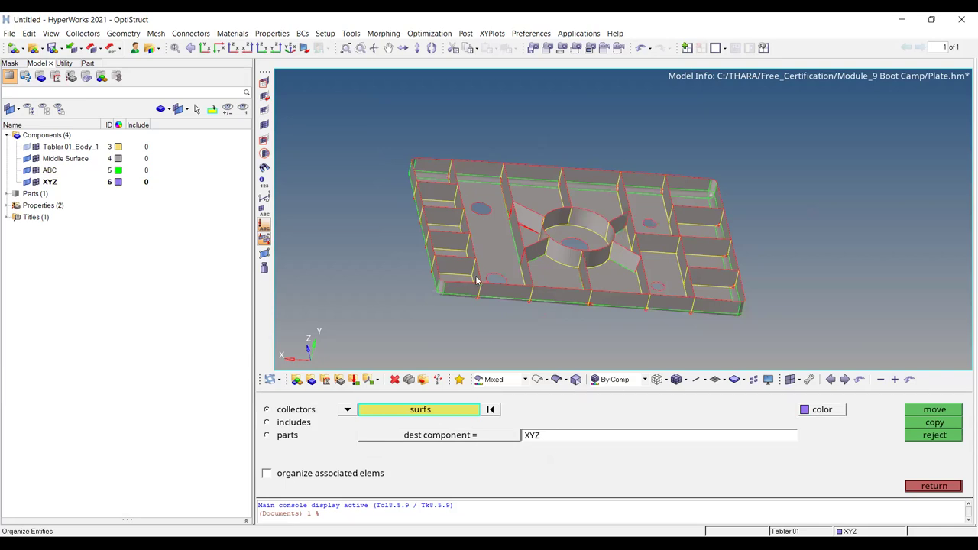
{"action": "left_click_drag", "start_coordinate": [373, 99], "coordinate": [890, 343], "text": "shift"}
{"action": "left_click", "coordinate": [930, 410]}
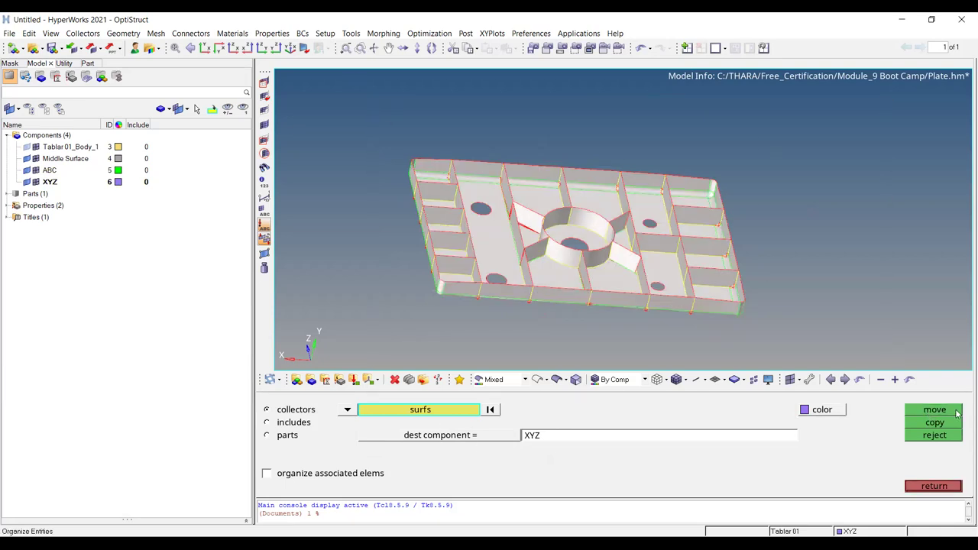
{"action": "key", "text": "Escape"}
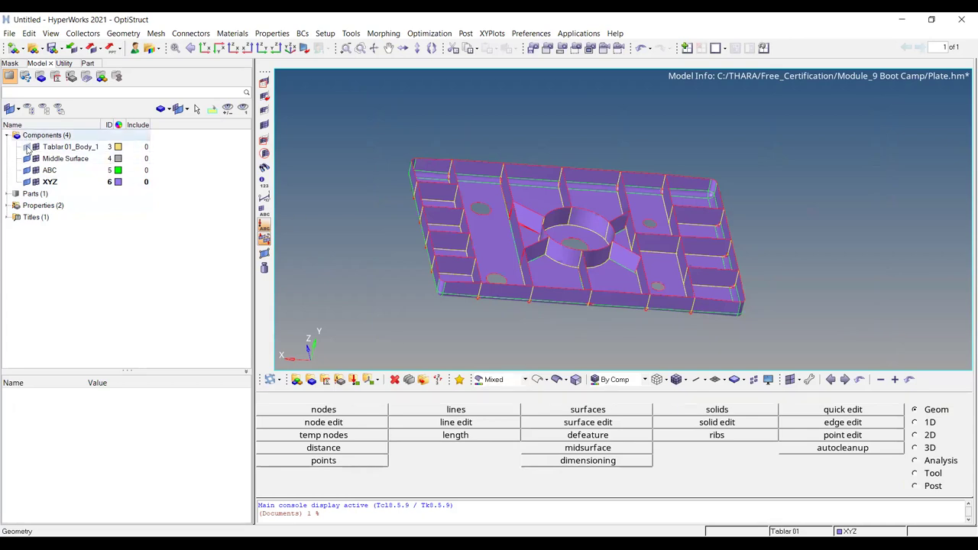
Step: Show Tablar 01_Body_1, hide XYZ, and set the midsurface extraction option to offset+planes+sweeps
{"action": "left_click", "coordinate": [26, 148]}
{"action": "left_click", "coordinate": [28, 182]}
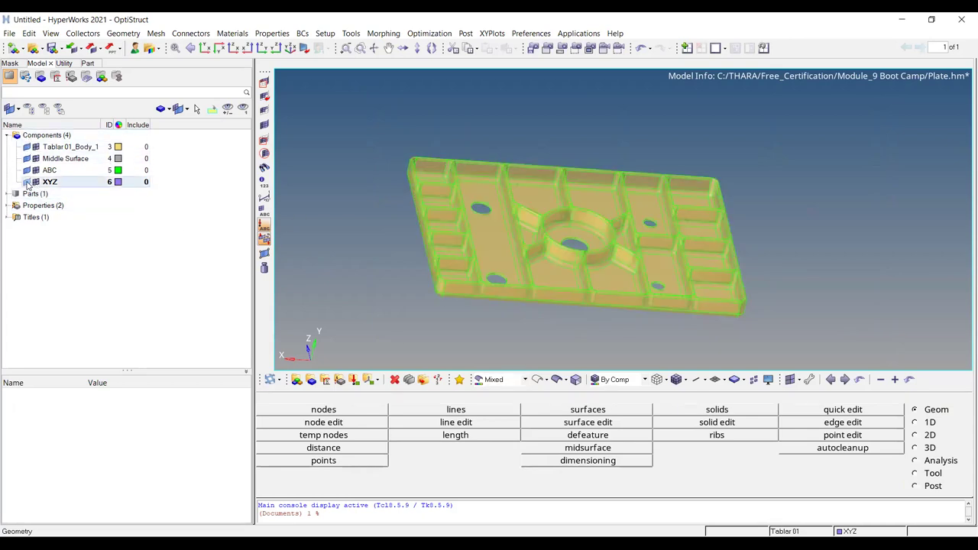
{"action": "left_click", "coordinate": [620, 450]}
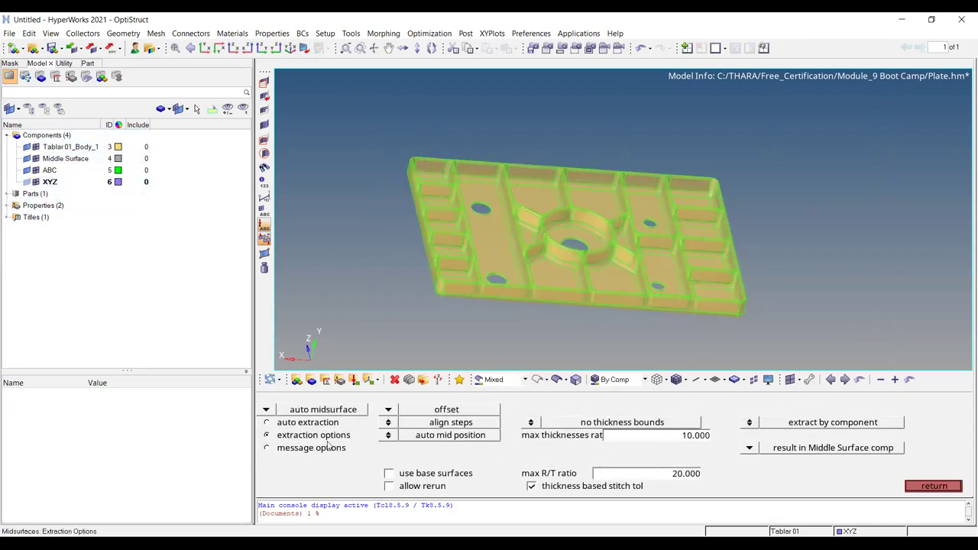
{"action": "left_click", "coordinate": [290, 423]}
{"action": "left_click", "coordinate": [312, 434]}
{"action": "left_click", "coordinate": [388, 410]}
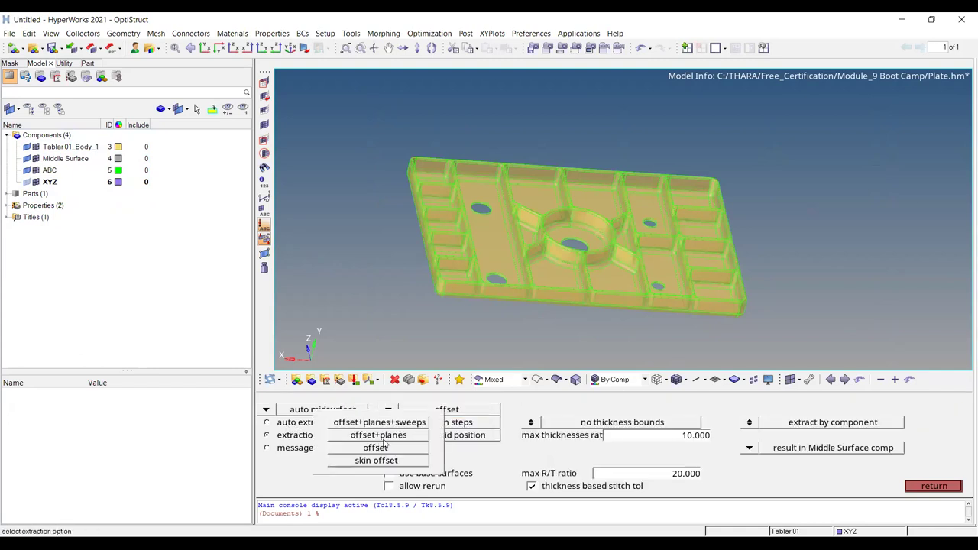
{"action": "left_click", "coordinate": [382, 423]}
{"action": "left_click", "coordinate": [317, 422]}
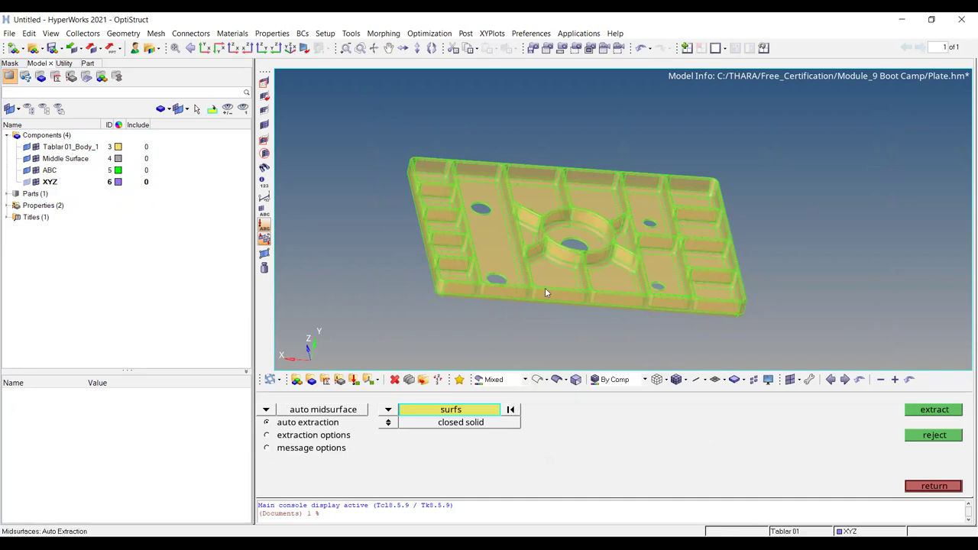
Step: Extract the midsurface automatically from the closed-solid surfaces of Tablar 01_Body_1
{"action": "scroll", "coordinate": [726, 314], "scroll_direction": "down", "scroll_amount": 8, "text": "ctrl"}
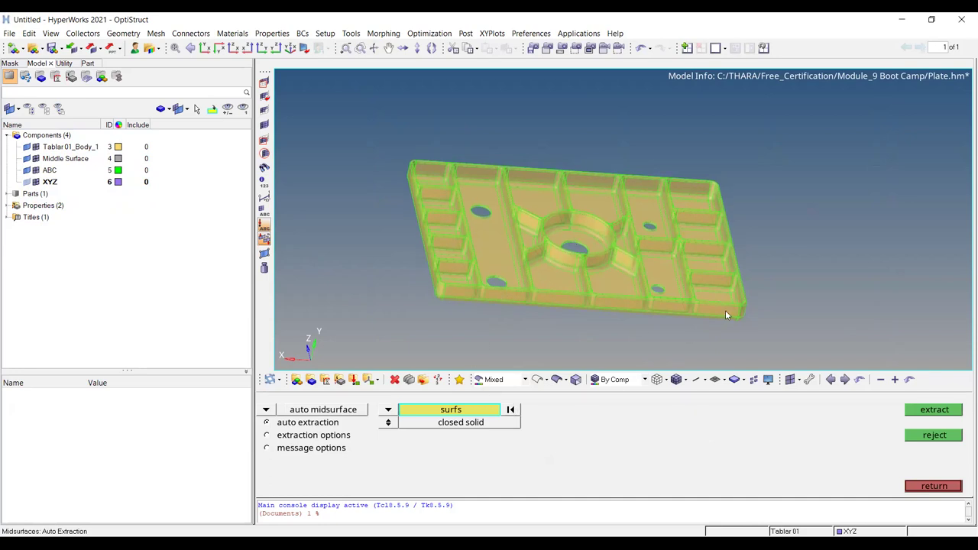
{"action": "left_click", "coordinate": [935, 487]}
{"action": "right_click_drag", "start_coordinate": [755, 305], "coordinate": [565, 257], "text": "ctrl"}
{"action": "scroll", "coordinate": [523, 302], "scroll_direction": "up", "scroll_amount": 3}
{"action": "left_click", "coordinate": [587, 448]}
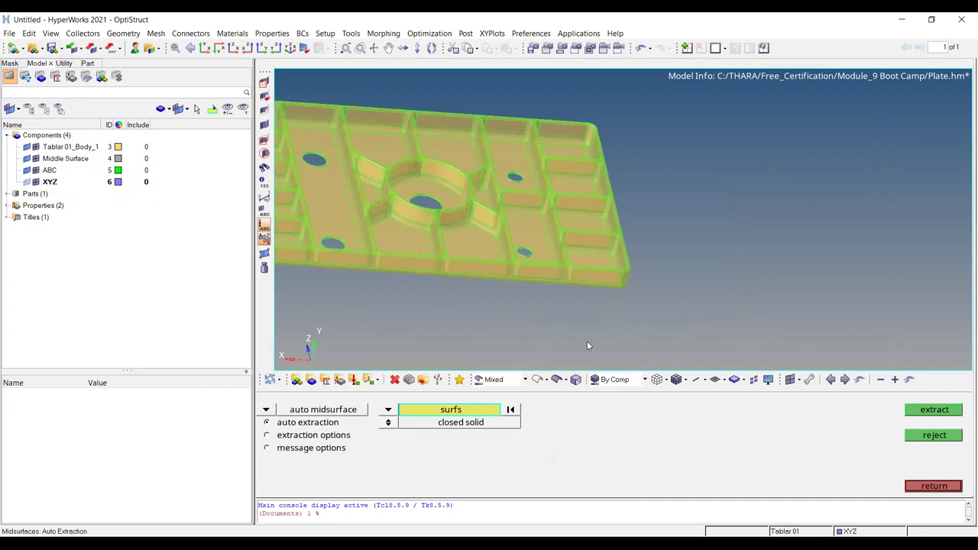
{"action": "left_click", "coordinate": [413, 254]}
{"action": "right_click_drag", "start_coordinate": [413, 254], "coordinate": [576, 288], "text": "ctrl"}
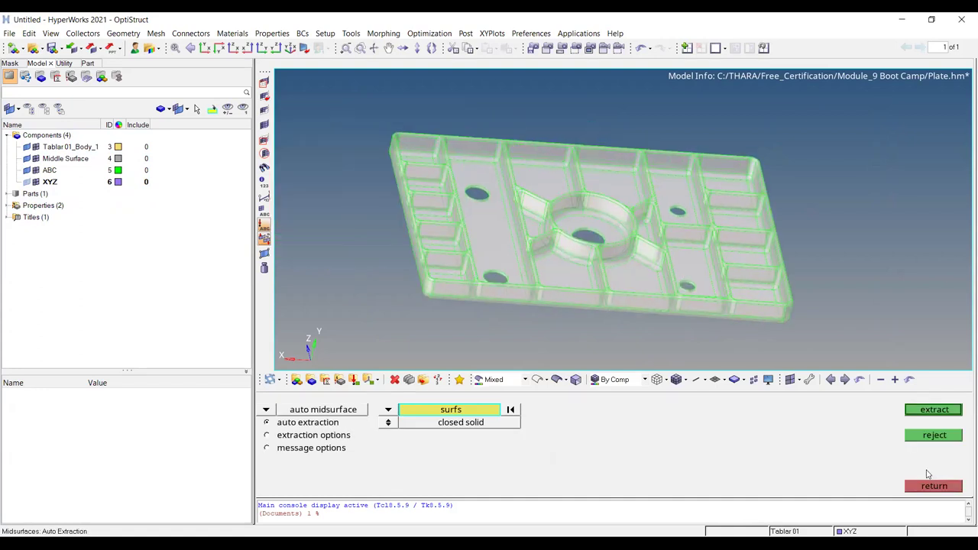
{"action": "left_click", "coordinate": [930, 410]}
{"action": "left_click", "coordinate": [642, 460]}
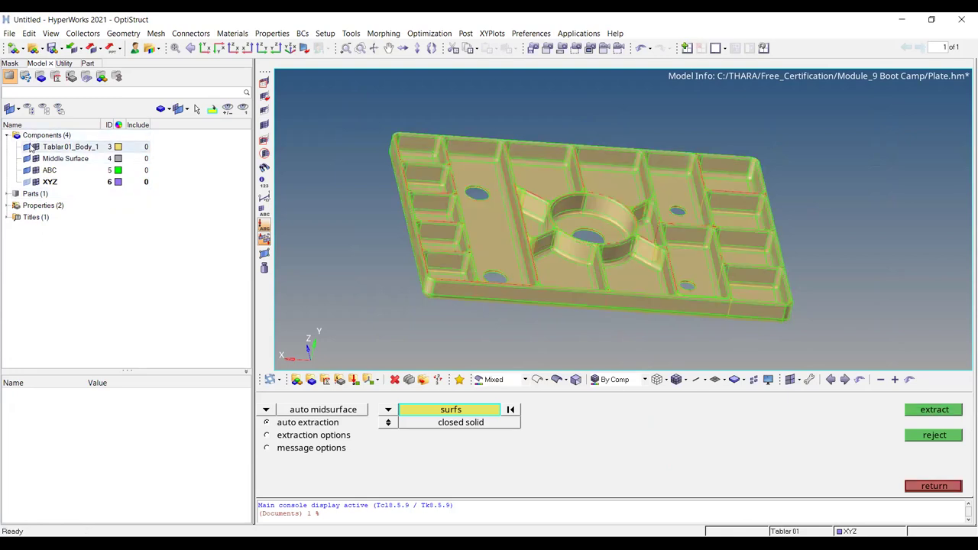
Step: Hide Tablar 01_Body_1 and examine the offset+planes+sweeps midsurface around the central ring and its diagonal ribs
{"action": "left_click", "coordinate": [29, 155]}
{"action": "left_click", "coordinate": [28, 147]}
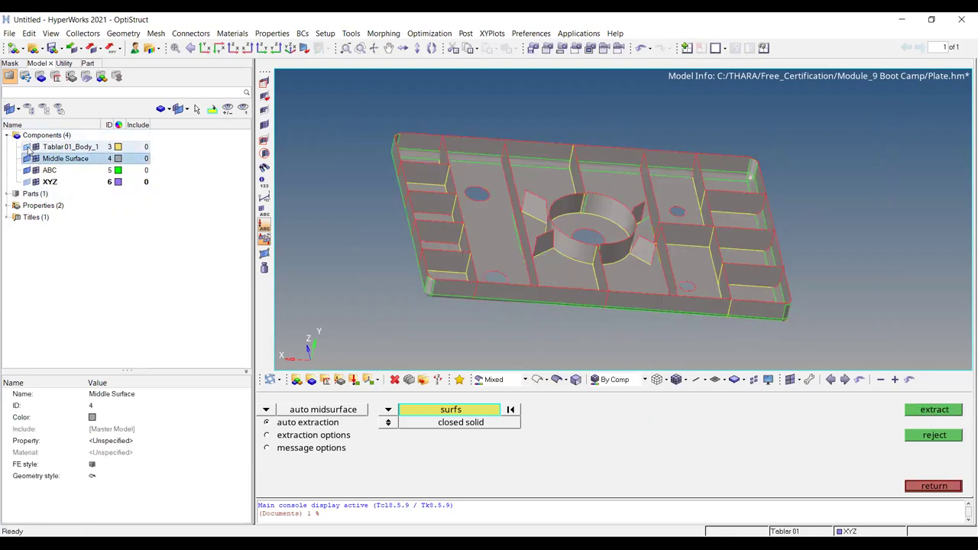
{"action": "left_click_drag", "start_coordinate": [804, 290], "coordinate": [756, 264], "text": "ctrl"}
{"action": "scroll", "coordinate": [514, 181], "scroll_direction": "up", "scroll_amount": 2, "text": "ctrl"}
{"action": "scroll", "coordinate": [514, 179], "scroll_direction": "up", "scroll_amount": 5}
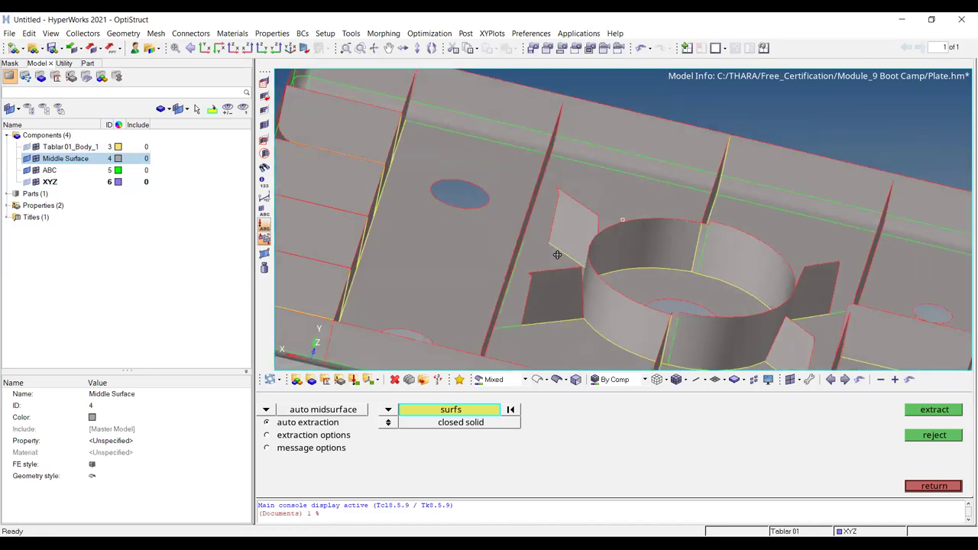
Step: Hide Middle Surface and ABC, show XYZ, and examine its offset midsurface at the ring, ribs and corners for comparison
{"action": "left_click", "coordinate": [28, 159]}
{"action": "left_click", "coordinate": [27, 171]}
{"action": "left_click", "coordinate": [28, 183]}
{"action": "scroll", "coordinate": [677, 275], "scroll_direction": "down", "scroll_amount": 4}
{"action": "mouse_move", "coordinate": [676, 275]}
{"action": "left_mouse_down", "text": "ctrl"}
{"action": "mouse_move", "coordinate": [753, 273]}
{"action": "mouse_move", "coordinate": [688, 268]}
{"action": "left_mouse_up", "text": "ctrl"}
{"action": "right_click_drag", "start_coordinate": [688, 267], "coordinate": [664, 271], "text": "ctrl"}
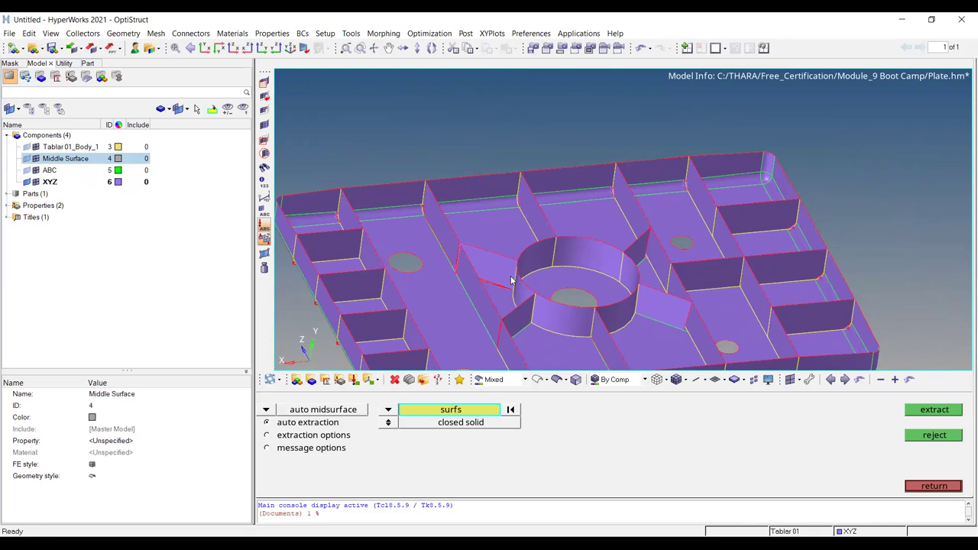
{"action": "left_click_drag", "start_coordinate": [728, 265], "coordinate": [693, 261], "text": "ctrl"}
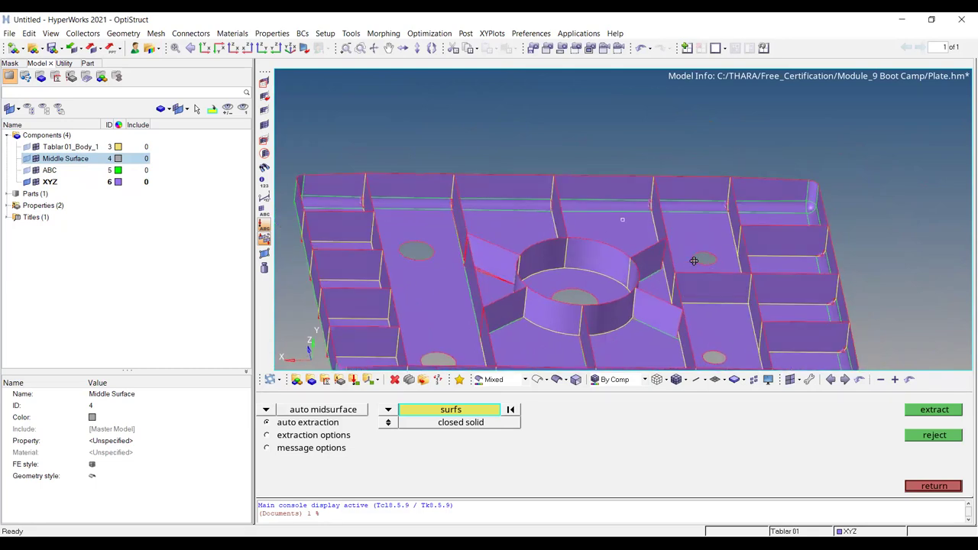
{"action": "left_click_drag", "start_coordinate": [519, 166], "coordinate": [593, 257], "text": "ctrl"}
{"action": "scroll", "coordinate": [687, 186], "scroll_direction": "up", "scroll_amount": 2, "text": "ctrl"}
{"action": "left_click_drag", "start_coordinate": [687, 186], "coordinate": [691, 210], "text": "ctrl"}
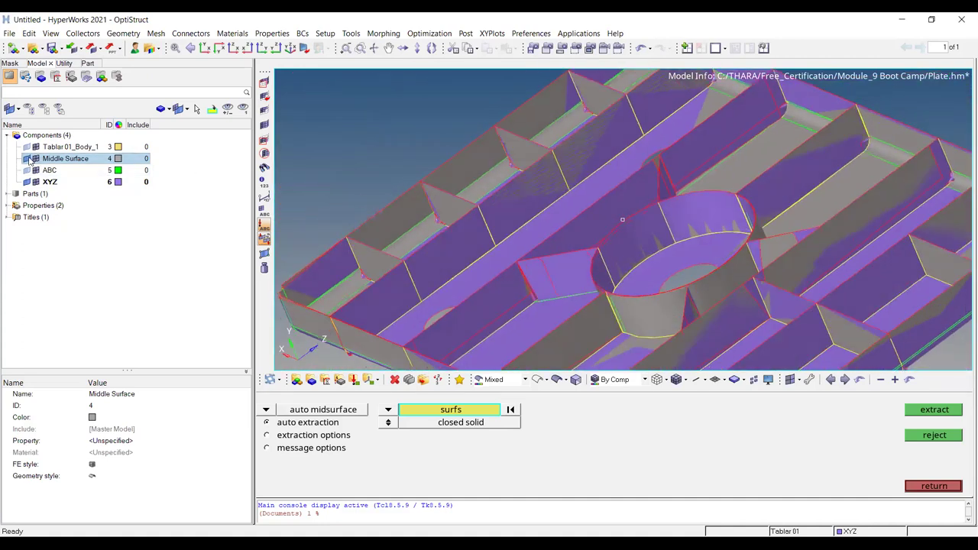
Step: Alternate the display of Middle Surface and XYZ to compare their ring, ribs and corners, leaving only XYZ shown
{"action": "left_click", "coordinate": [29, 159]}
{"action": "left_click", "coordinate": [25, 158]}
{"action": "left_click", "coordinate": [26, 158]}
{"action": "left_click_drag", "start_coordinate": [391, 171], "coordinate": [388, 163], "text": "ctrl"}
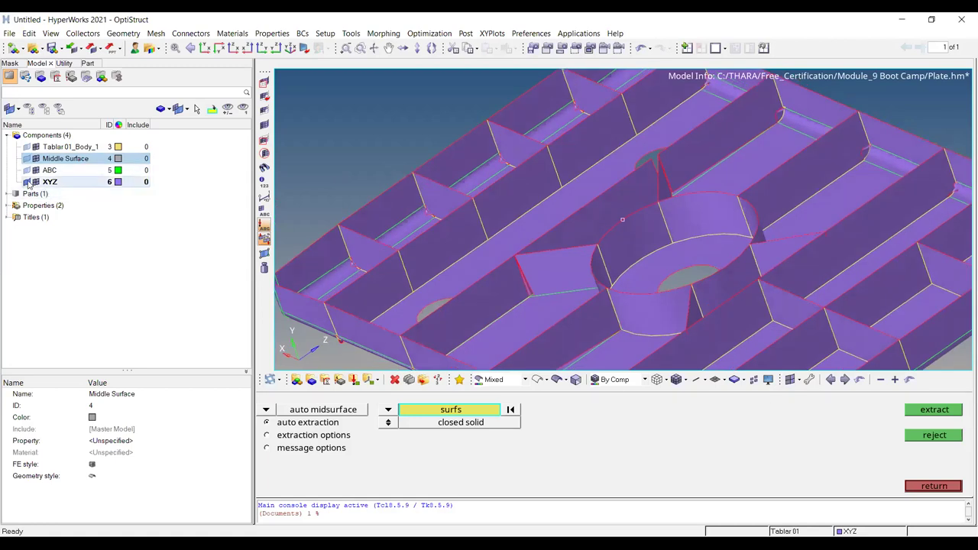
{"action": "left_click", "coordinate": [28, 182]}
{"action": "left_click", "coordinate": [27, 159]}
{"action": "left_click", "coordinate": [28, 182]}
{"action": "left_click_drag", "start_coordinate": [533, 190], "coordinate": [573, 232], "text": "ctrl"}
{"action": "right_click_drag", "start_coordinate": [561, 178], "coordinate": [548, 204], "text": "ctrl"}
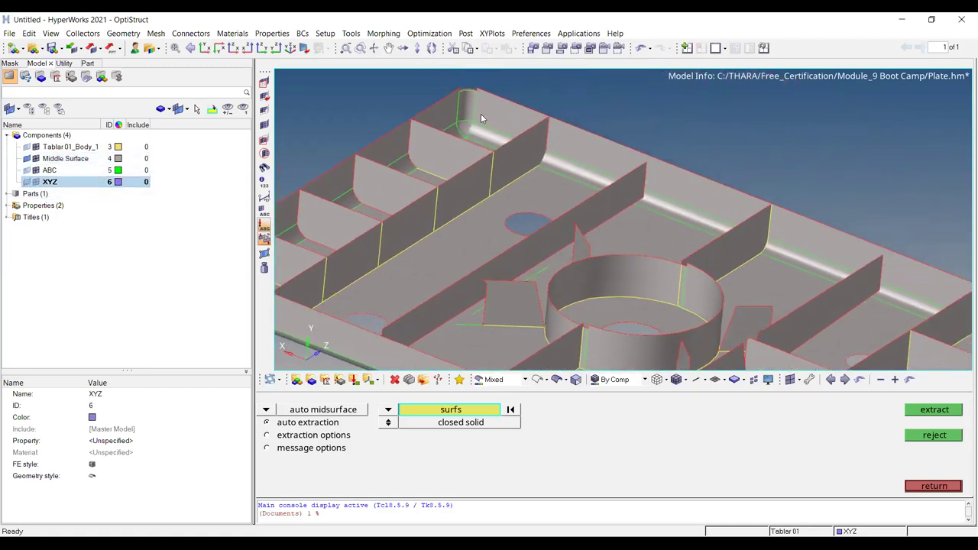
{"action": "scroll", "coordinate": [480, 113], "scroll_direction": "up", "scroll_amount": 2, "text": "ctrl"}
{"action": "left_click", "coordinate": [26, 159]}
{"action": "left_click", "coordinate": [26, 183]}
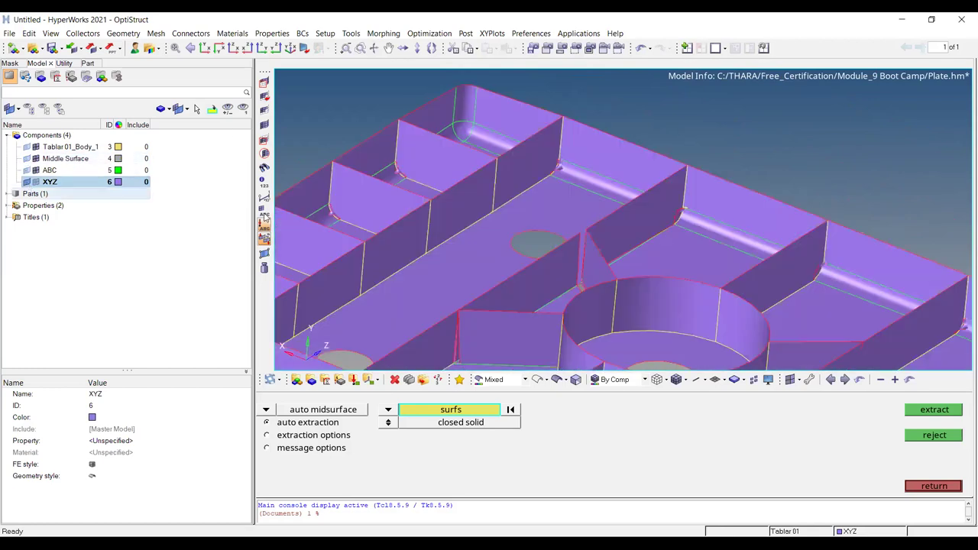
Step: Delete the XYZ fillet strip between two ribs along the plate's edge and the distorted sliver surface at one end
{"action": "left_click_drag", "start_coordinate": [576, 249], "coordinate": [596, 247], "text": "ctrl"}
{"action": "left_click_drag", "start_coordinate": [651, 259], "coordinate": [529, 230], "text": "ctrl"}
{"action": "scroll", "coordinate": [434, 183], "scroll_direction": "up", "scroll_amount": 3, "text": "ctrl"}
{"action": "key", "text": "Escape"}
{"action": "key", "text": "F2"}
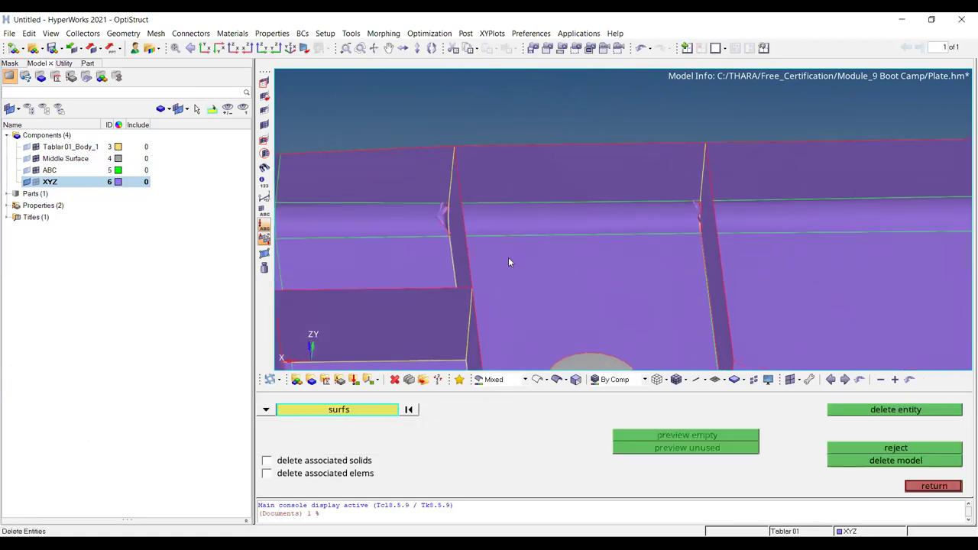
{"action": "left_click", "coordinate": [541, 222]}
{"action": "scroll", "coordinate": [676, 220], "scroll_direction": "up", "scroll_amount": 2}
{"action": "middle_click", "coordinate": [756, 193]}
{"action": "left_click", "coordinate": [726, 188]}
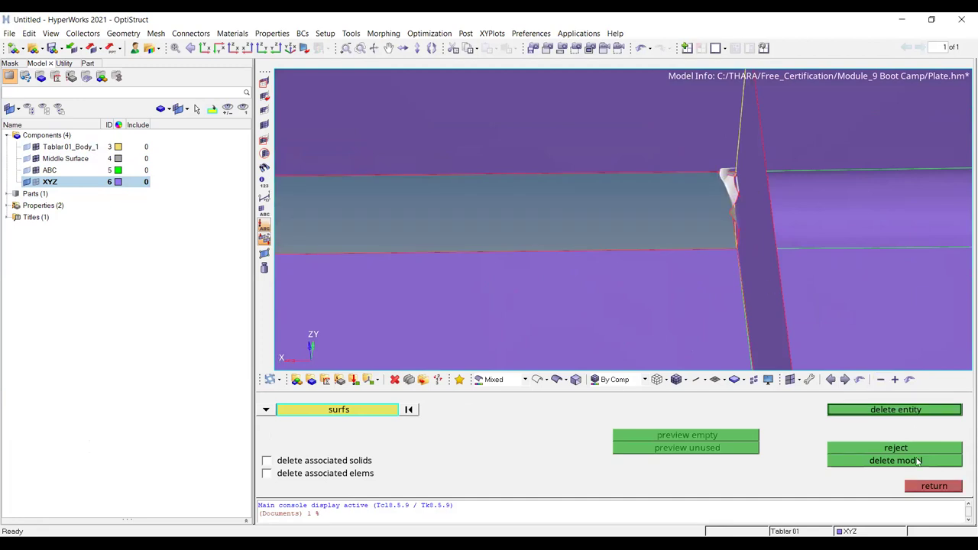
{"action": "left_click", "coordinate": [904, 410]}
{"action": "left_click", "coordinate": [905, 409]}
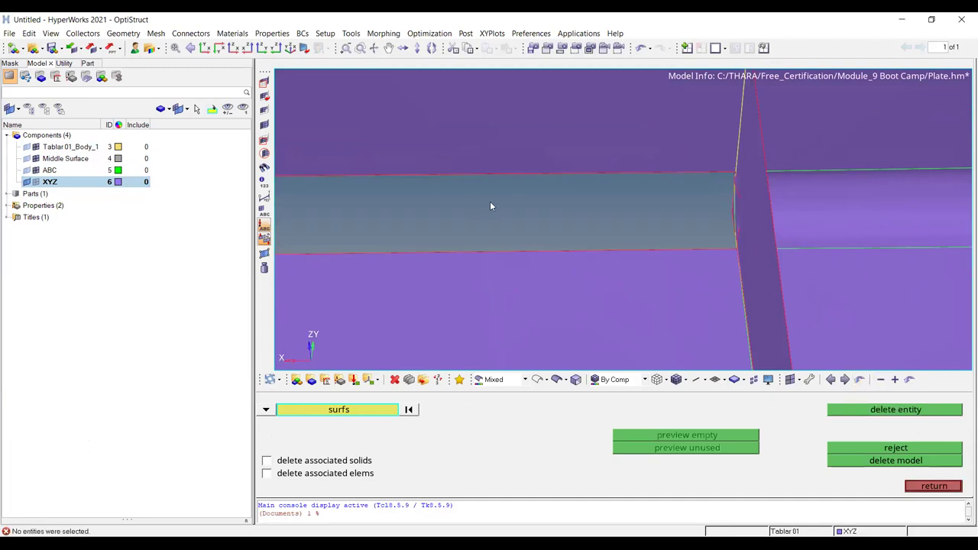
Step: Delete the distorted sliver surface beside the rib at the opposite end of the removed fillet strip
{"action": "right_click_drag", "start_coordinate": [490, 201], "coordinate": [786, 214], "text": "ctrl"}
{"action": "left_click", "coordinate": [428, 219]}
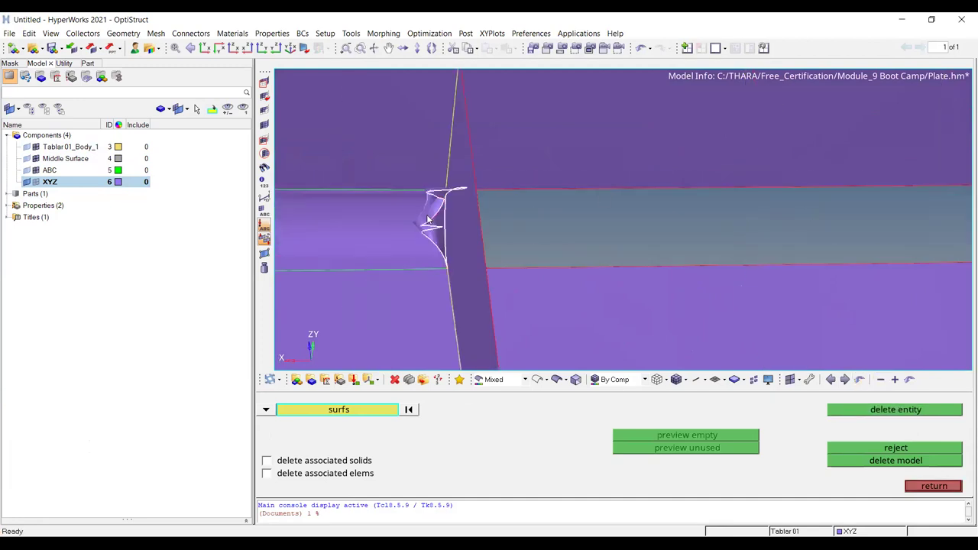
{"action": "left_click", "coordinate": [909, 409]}
{"action": "key", "text": "Escape"}
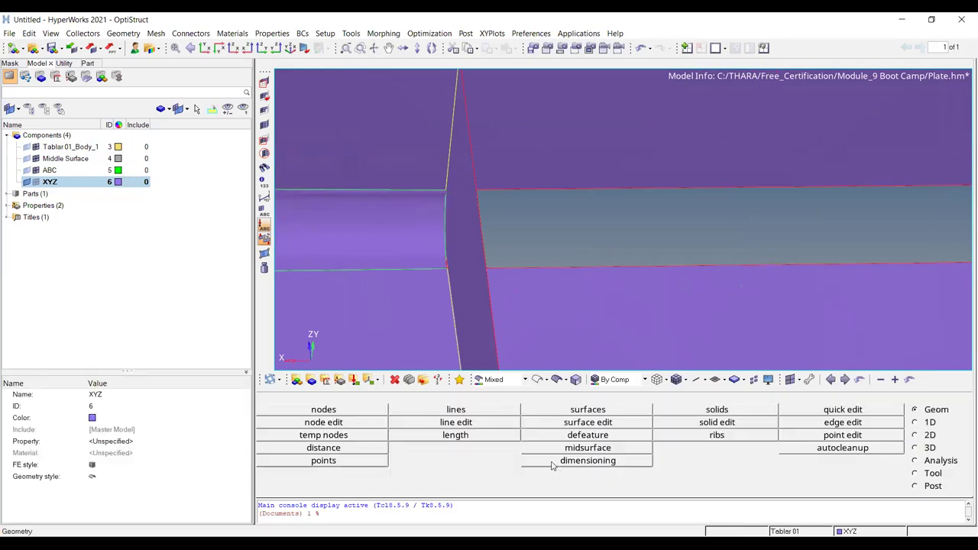
Step: Create a ruled surface, surface only with auto reverse, between the two open edges left by the deleted fillet strip
{"action": "left_click", "coordinate": [915, 435]}
{"action": "left_click", "coordinate": [496, 410]}
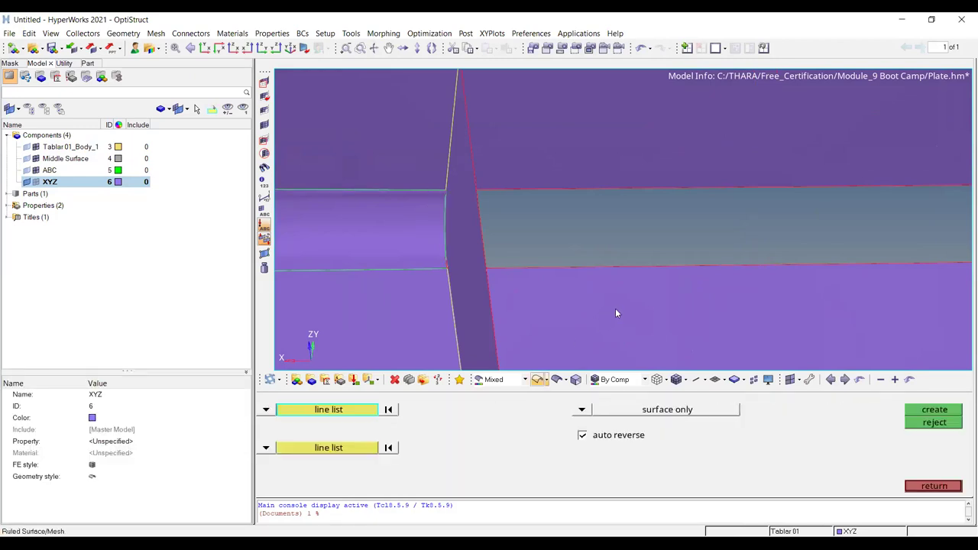
{"action": "left_click", "coordinate": [631, 265]}
{"action": "middle_click", "coordinate": [639, 244]}
{"action": "left_click", "coordinate": [640, 187]}
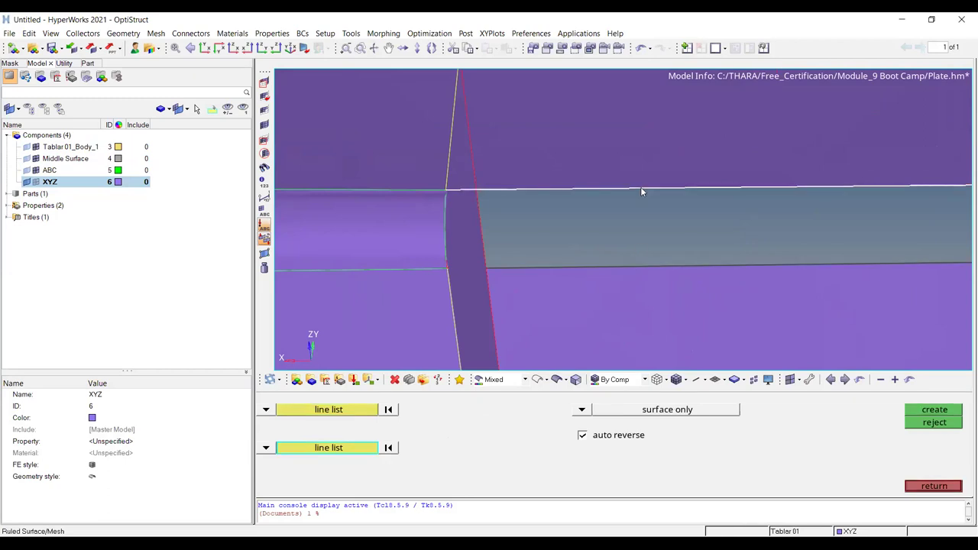
{"action": "left_click", "coordinate": [934, 415]}
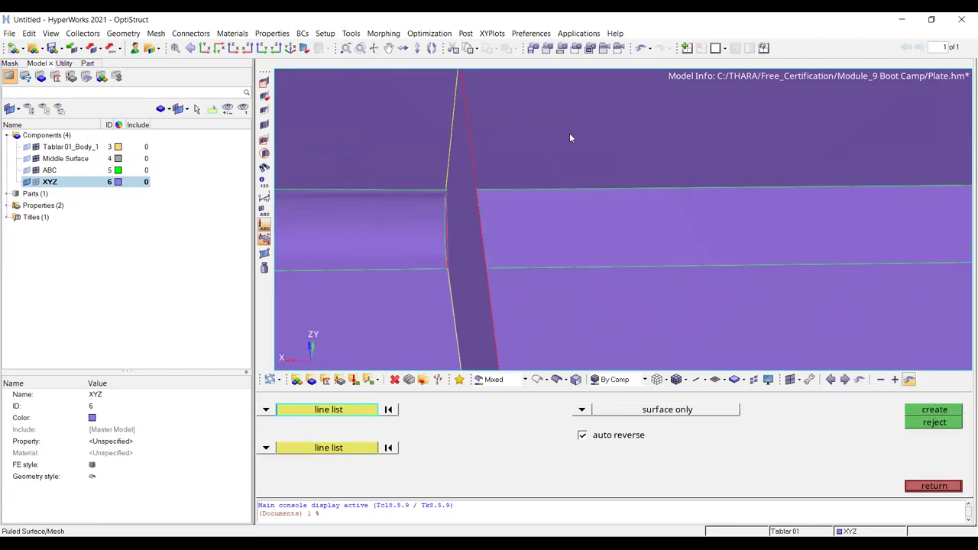
{"action": "scroll", "coordinate": [569, 133], "scroll_direction": "down", "scroll_amount": 4, "text": "ctrl"}
{"action": "right_click_drag", "start_coordinate": [682, 180], "coordinate": [493, 201], "text": "ctrl"}
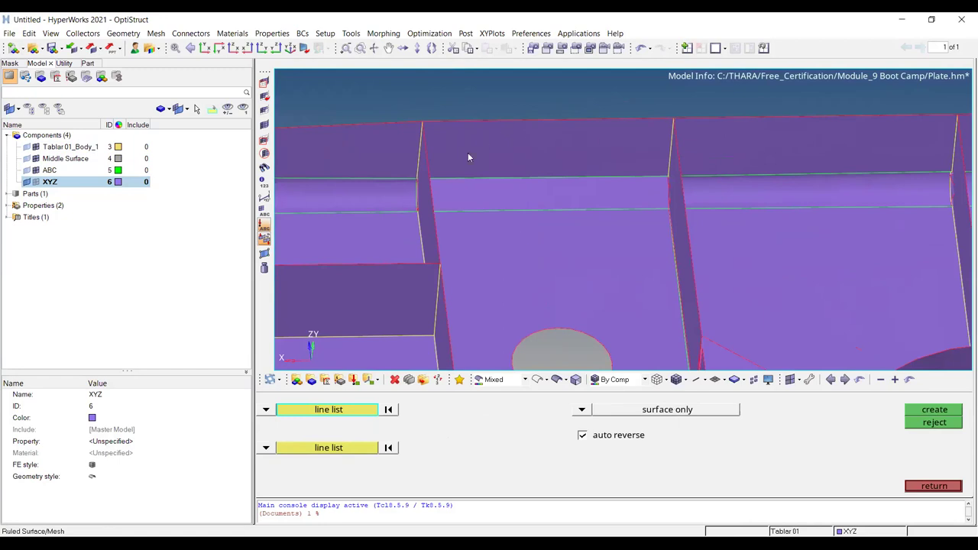
{"action": "key", "text": "Escape"}
{"action": "scroll", "coordinate": [474, 175], "scroll_direction": "down", "scroll_amount": 3, "text": "ctrl"}
{"action": "right_click_drag", "start_coordinate": [580, 202], "coordinate": [517, 196], "text": "ctrl"}
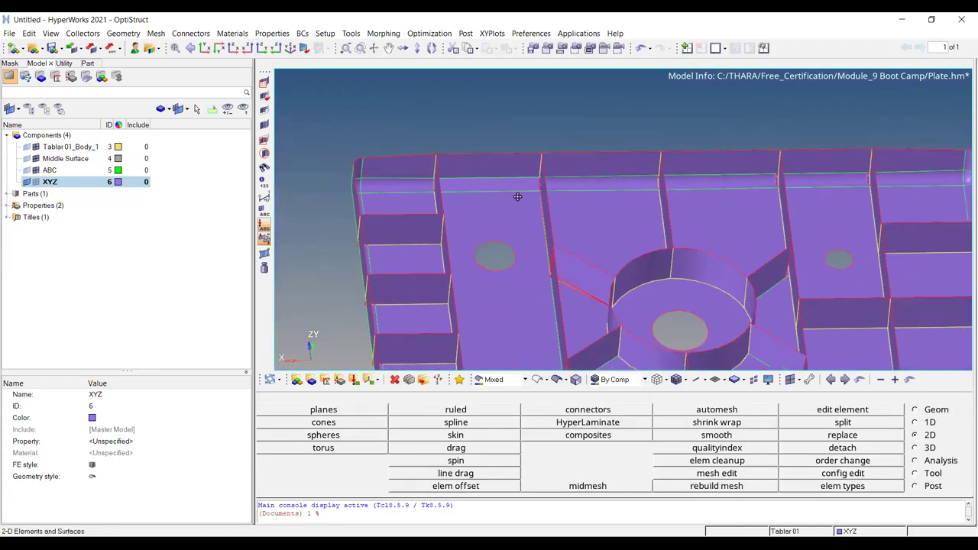
{"action": "scroll", "coordinate": [520, 175], "scroll_direction": "down", "scroll_amount": 1, "text": "ctrl"}
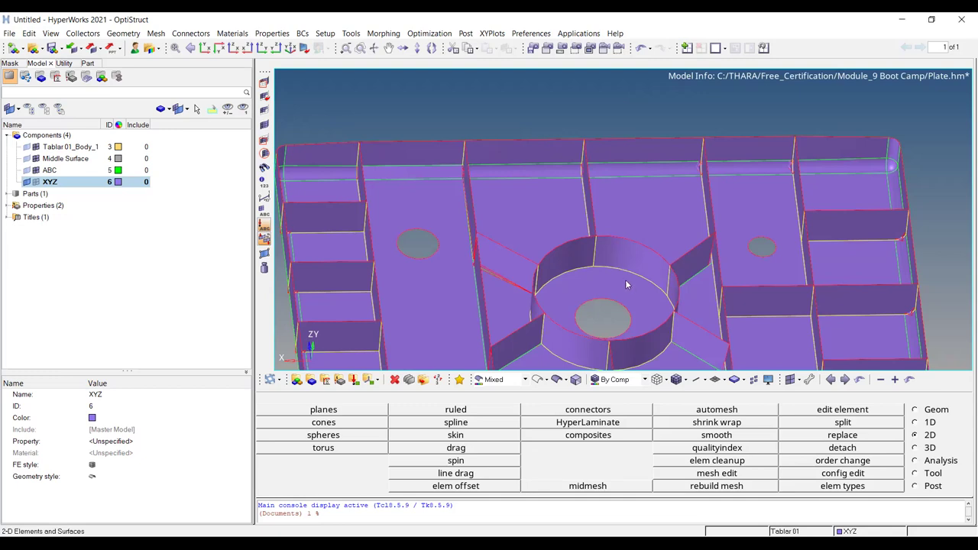
Step: Examine the gap where a diagonal rib beside the central ring meets the long rib, with the fixed points displayed
{"action": "left_click_drag", "start_coordinate": [622, 282], "coordinate": [535, 247], "text": "ctrl"}
{"action": "scroll", "coordinate": [434, 289], "scroll_direction": "up", "scroll_amount": 5, "text": "ctrl"}
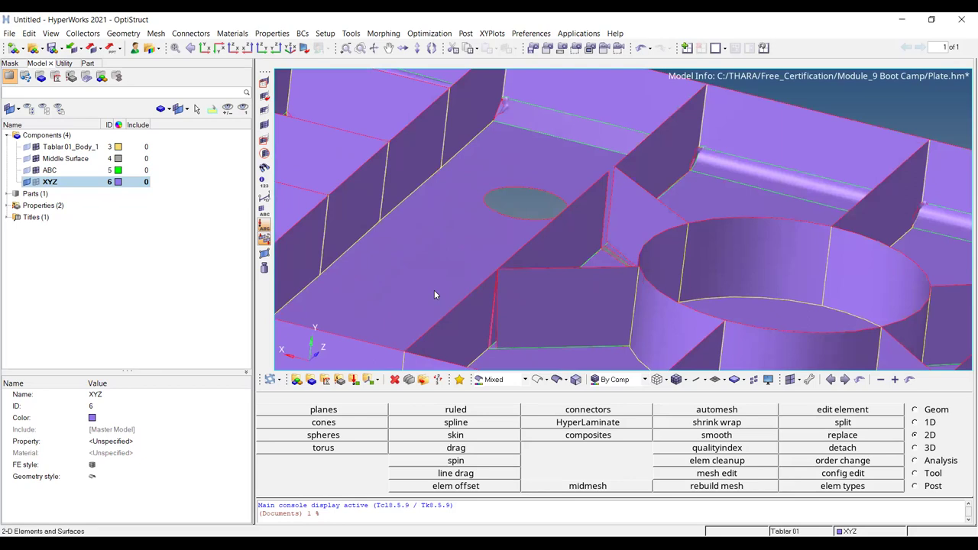
{"action": "right_click_drag", "start_coordinate": [597, 238], "coordinate": [604, 195], "text": "ctrl"}
{"action": "left_click_drag", "start_coordinate": [708, 246], "coordinate": [686, 252], "text": "ctrl"}
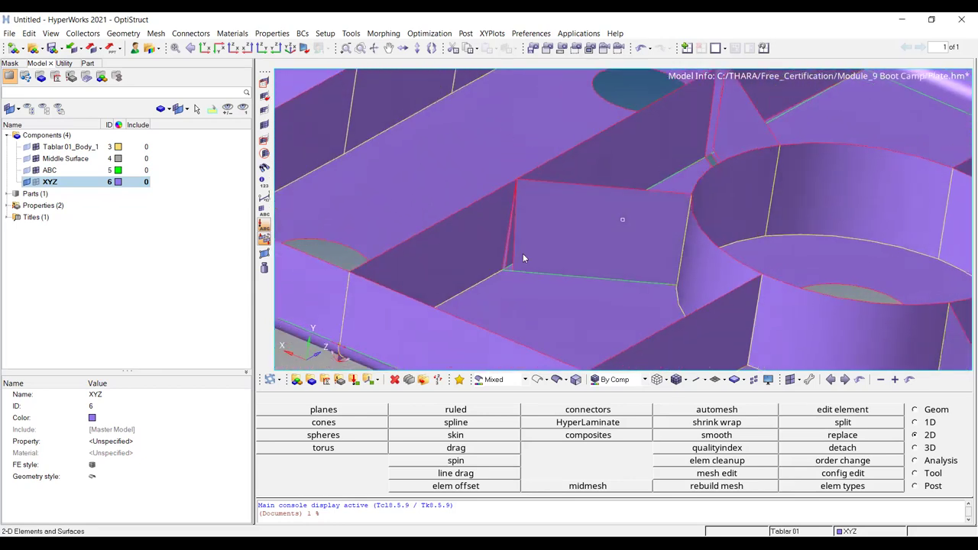
{"action": "scroll", "coordinate": [522, 253], "scroll_direction": "up", "scroll_amount": 1, "text": "ctrl"}
{"action": "scroll", "coordinate": [504, 268], "scroll_direction": "up", "scroll_amount": 3}
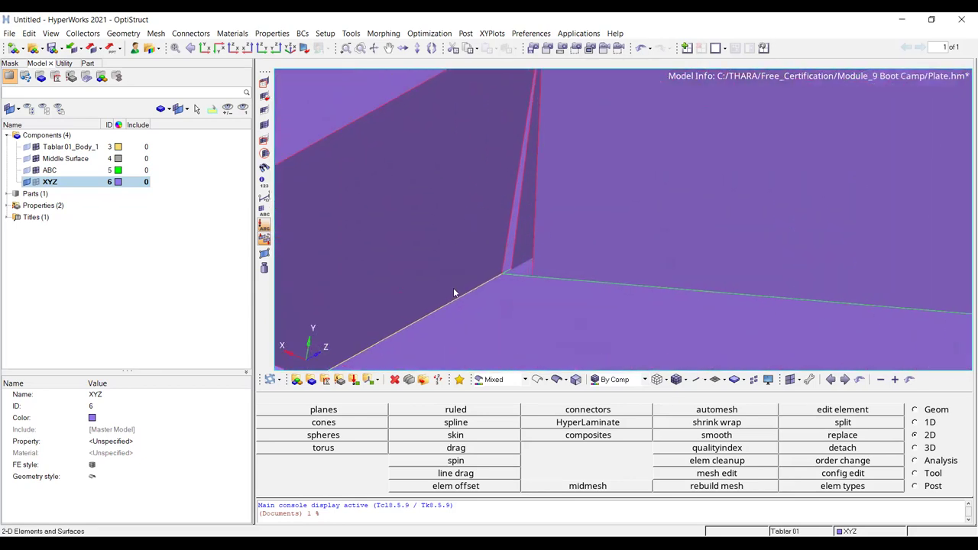
{"action": "scroll", "coordinate": [497, 203], "scroll_direction": "down", "scroll_amount": 3}
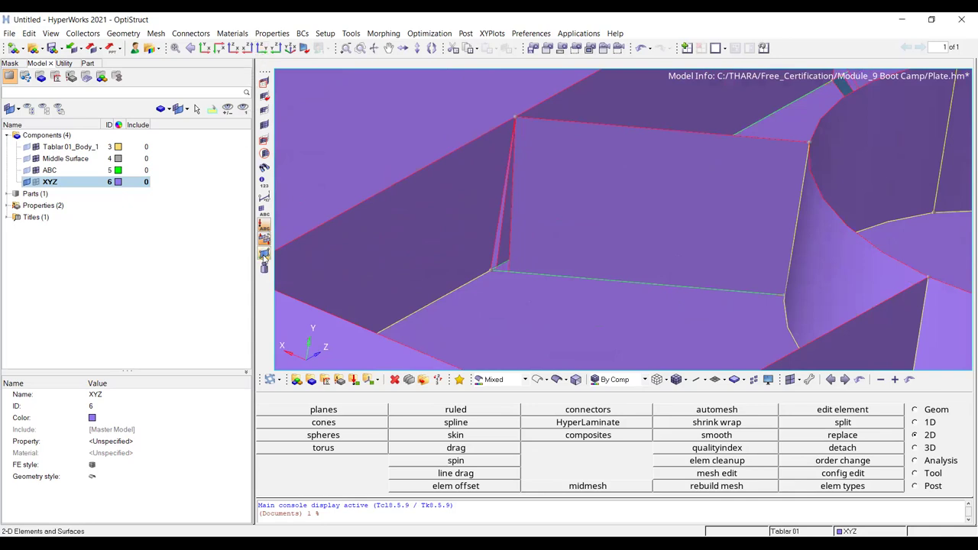
{"action": "scroll", "coordinate": [525, 286], "scroll_direction": "down", "scroll_amount": 3}
{"action": "scroll", "coordinate": [525, 290], "scroll_direction": "up", "scroll_amount": 4}
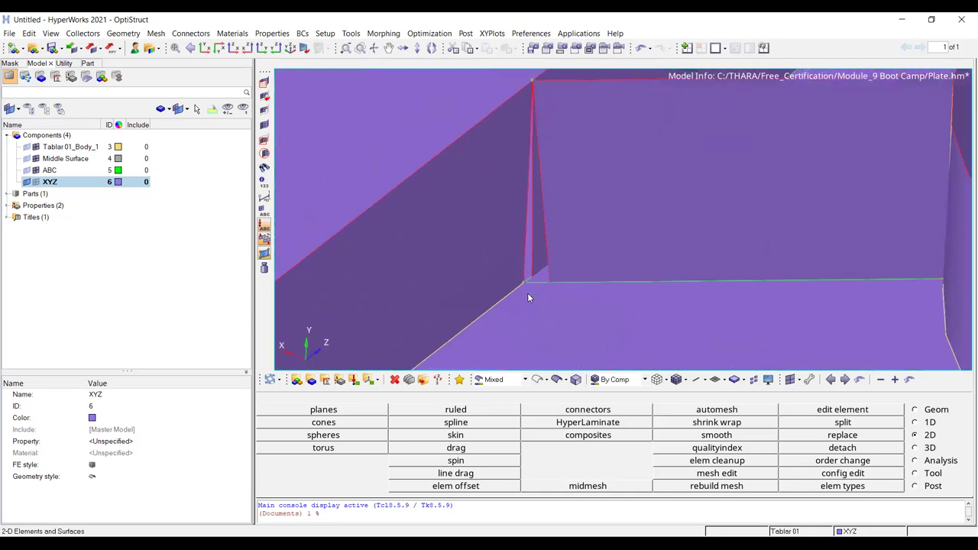
{"action": "scroll", "coordinate": [528, 292], "scroll_direction": "up", "scroll_amount": 2}
Step: In wireframe, replace the diagonal rib joint's two loose lower points with the long rib's base corner using quick edit, and restore the shaded display
{"action": "left_click", "coordinate": [538, 379]}
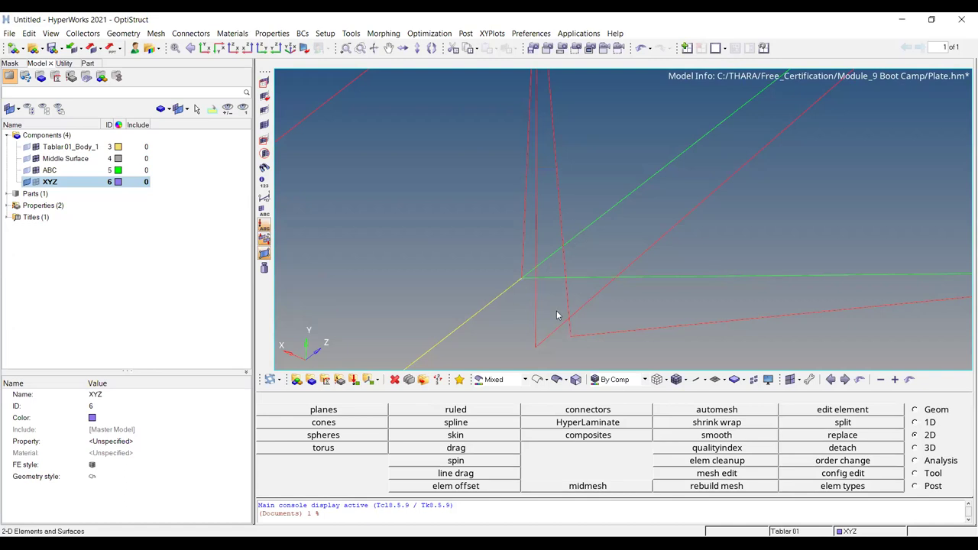
{"action": "left_click", "coordinate": [933, 413]}
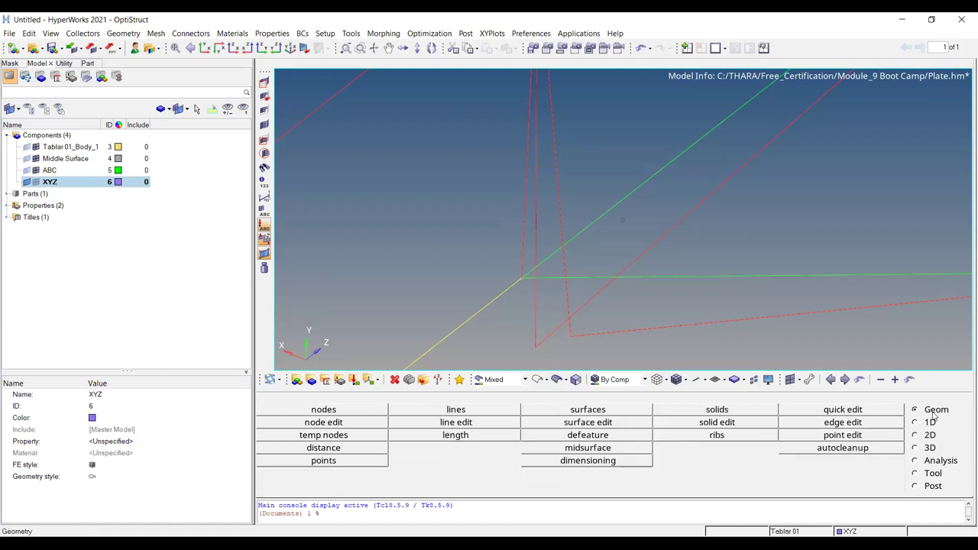
{"action": "left_click", "coordinate": [880, 411]}
{"action": "left_click", "coordinate": [751, 423]}
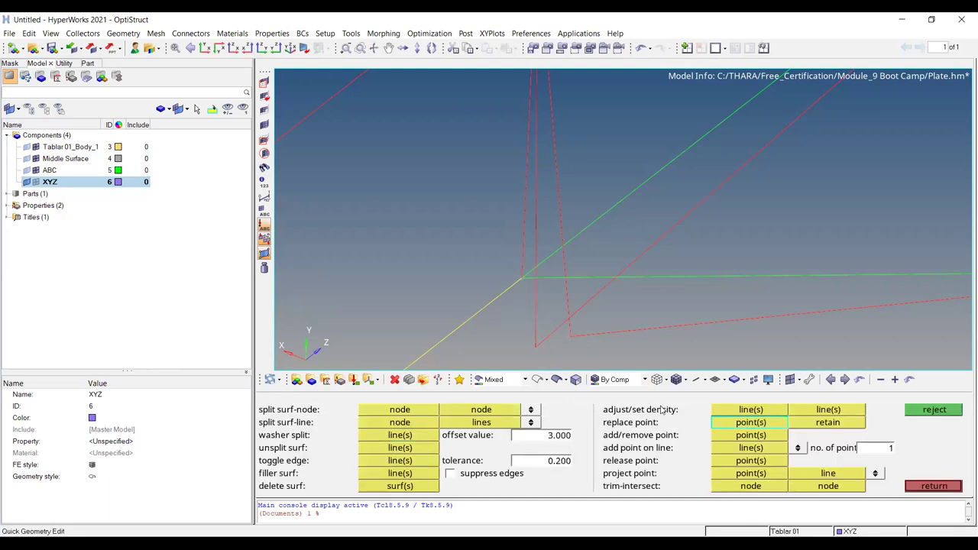
{"action": "left_click", "coordinate": [535, 342]}
{"action": "left_click", "coordinate": [520, 276]}
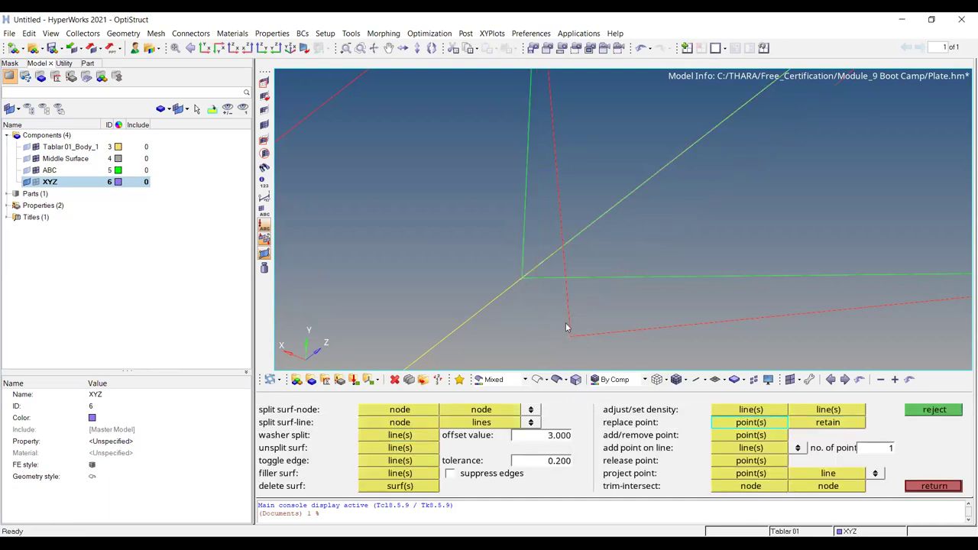
{"action": "left_click", "coordinate": [576, 337]}
{"action": "left_click", "coordinate": [522, 277]}
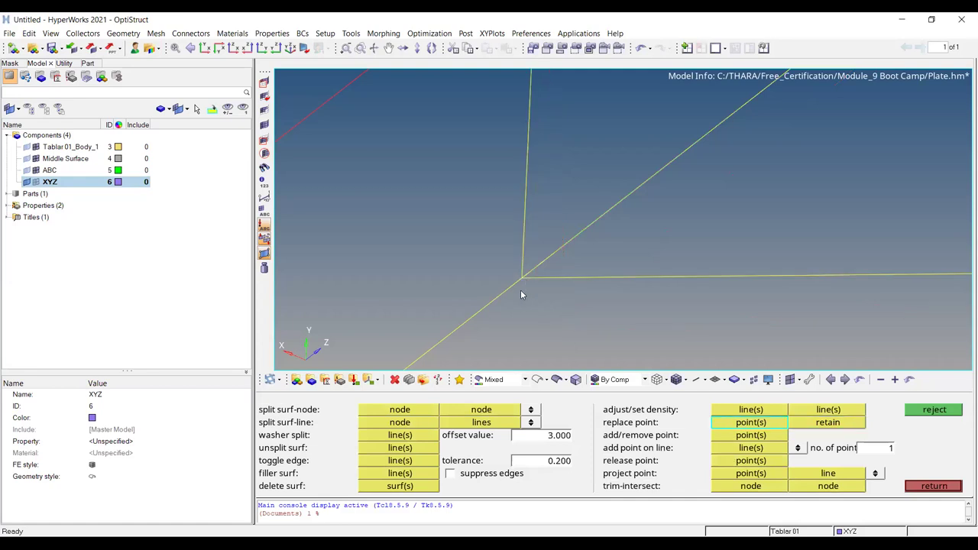
{"action": "left_click", "coordinate": [560, 380]}
{"action": "scroll", "coordinate": [499, 232], "scroll_direction": "down", "scroll_amount": 5}
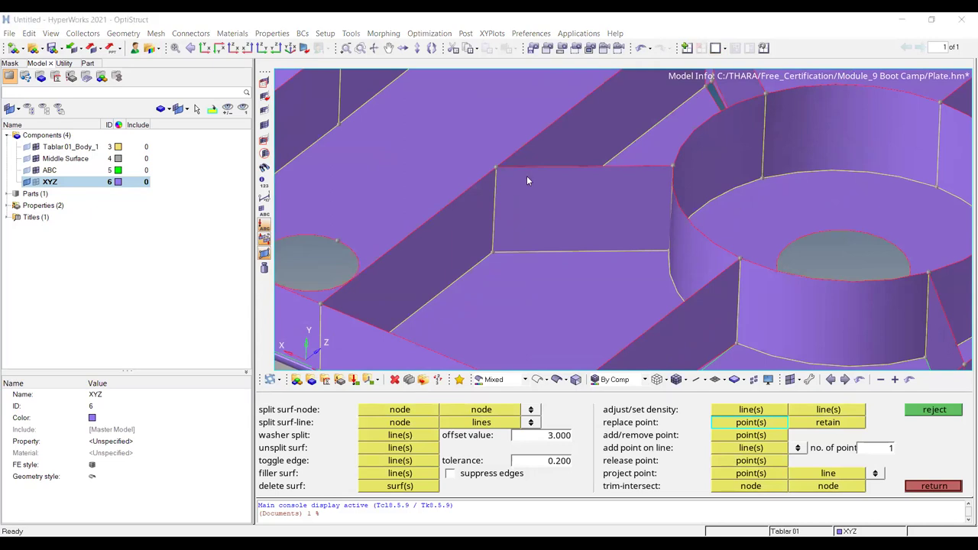
Step: Show Tablar 01_Body_1 over XYZ to examine the solid at the repaired diagonal rib joint, and hide it again
{"action": "key", "text": "alt+Tab"}
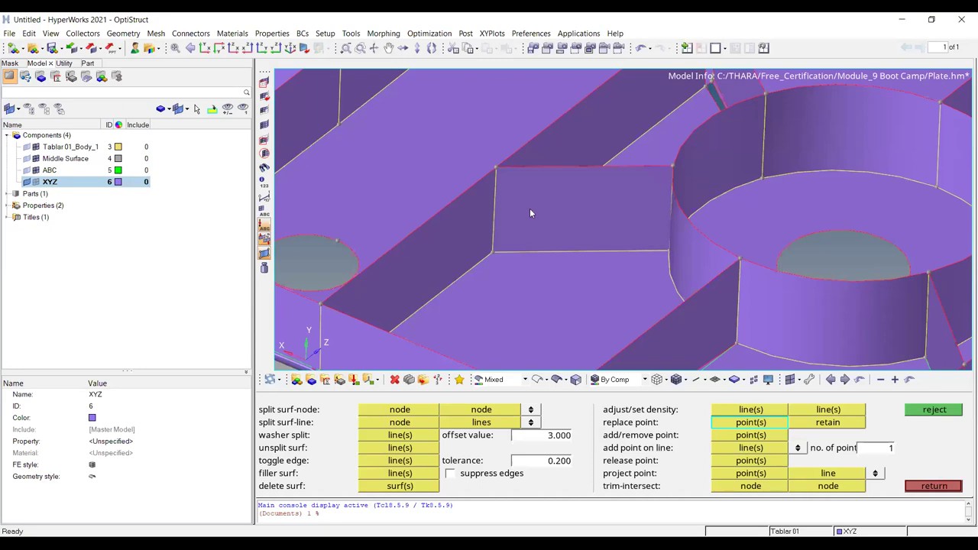
{"action": "left_click", "coordinate": [28, 146]}
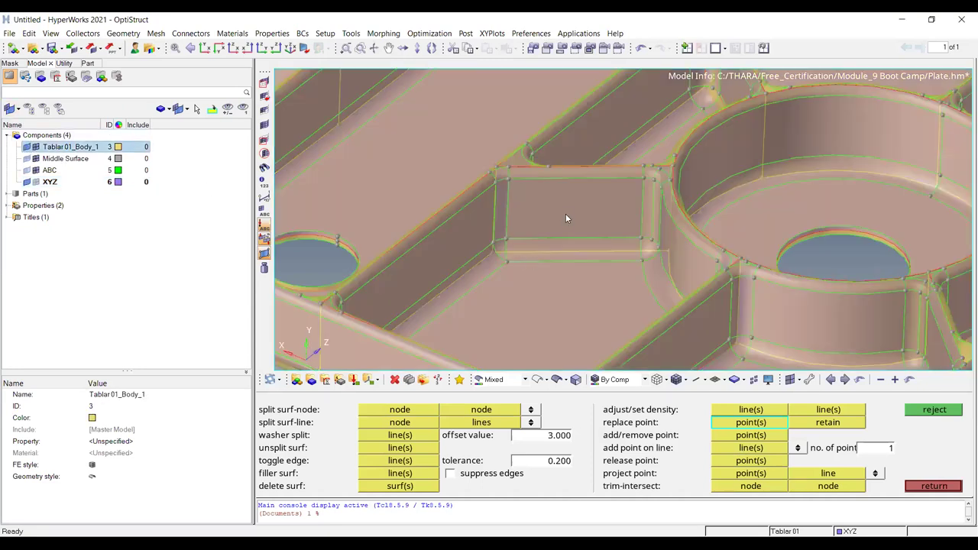
{"action": "scroll", "coordinate": [565, 213], "scroll_direction": "up", "scroll_amount": 5}
{"action": "scroll", "coordinate": [535, 221], "scroll_direction": "up", "scroll_amount": 2}
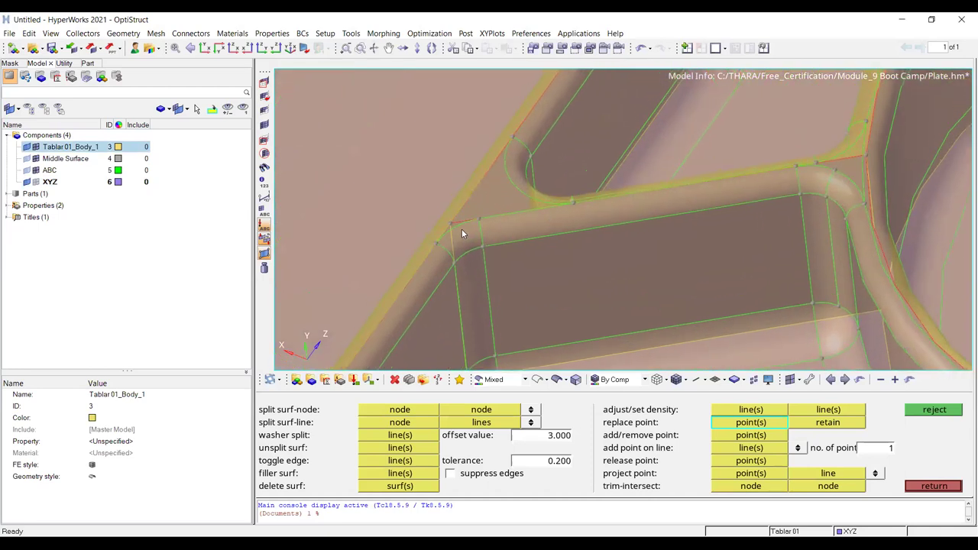
{"action": "scroll", "coordinate": [458, 225], "scroll_direction": "up", "scroll_amount": 2}
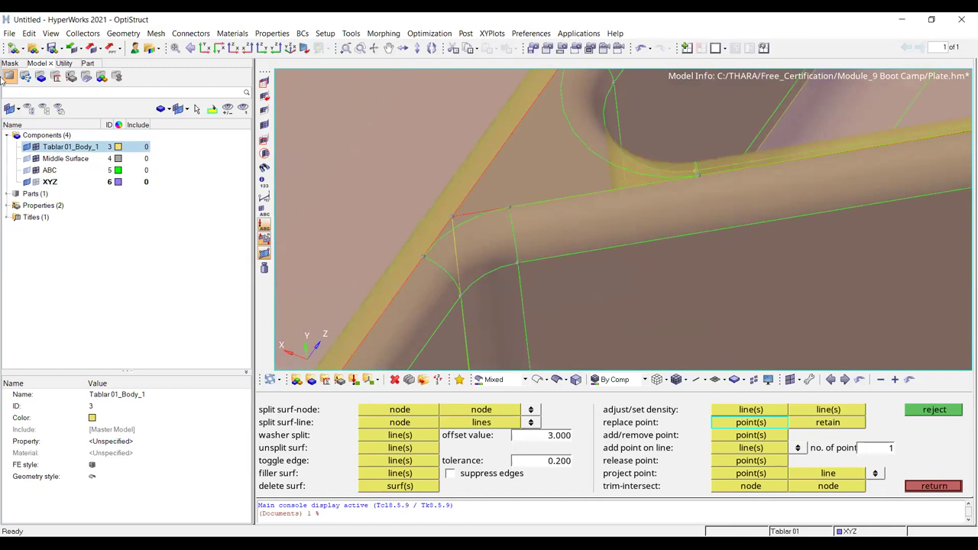
{"action": "left_click", "coordinate": [26, 147]}
Step: Close the floor slit under the neighbouring diagonal rib by replacing its loose corner point with the long rib's base point
{"action": "right_click_drag", "start_coordinate": [506, 275], "coordinate": [492, 372], "text": "ctrl"}
{"action": "scroll", "coordinate": [501, 219], "scroll_direction": "down", "scroll_amount": 4, "text": "ctrl"}
{"action": "right_click_drag", "start_coordinate": [611, 160], "coordinate": [556, 296], "text": "ctrl"}
{"action": "right_click_drag", "start_coordinate": [683, 84], "coordinate": [623, 179], "text": "ctrl"}
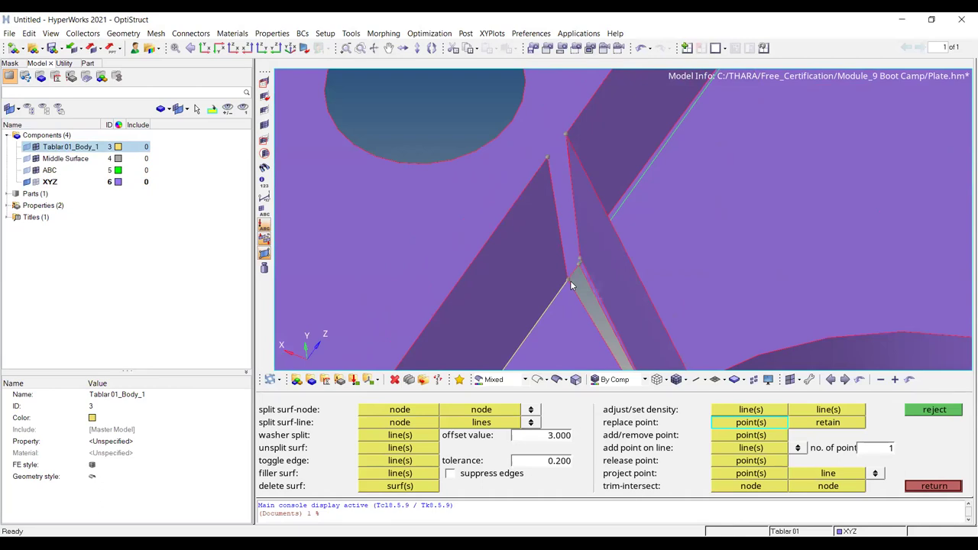
{"action": "scroll", "coordinate": [571, 284], "scroll_direction": "down", "scroll_amount": 10}
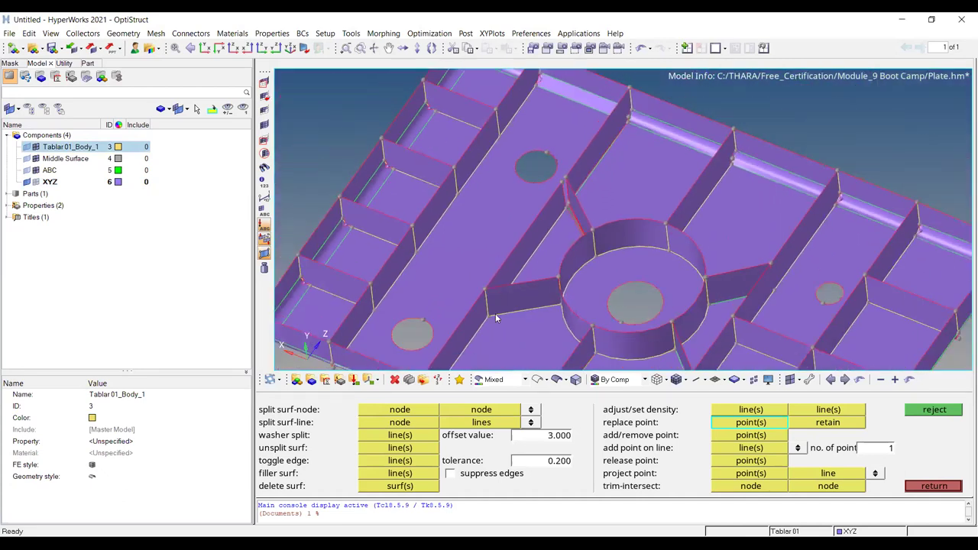
{"action": "scroll", "coordinate": [495, 318], "scroll_direction": "up", "scroll_amount": 5}
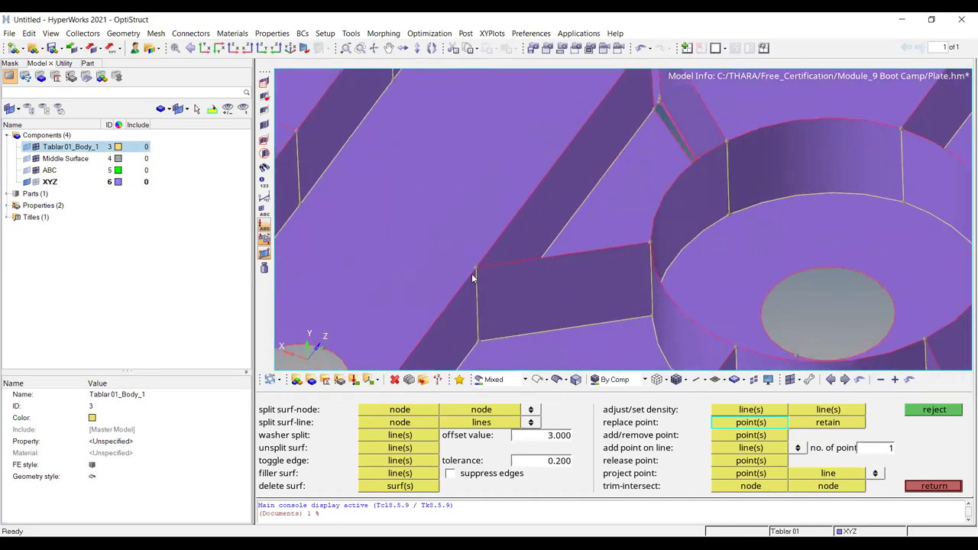
{"action": "scroll", "coordinate": [622, 145], "scroll_direction": "down", "scroll_amount": 5}
{"action": "scroll", "coordinate": [616, 225], "scroll_direction": "up", "scroll_amount": 4}
{"action": "scroll", "coordinate": [596, 166], "scroll_direction": "up", "scroll_amount": 6}
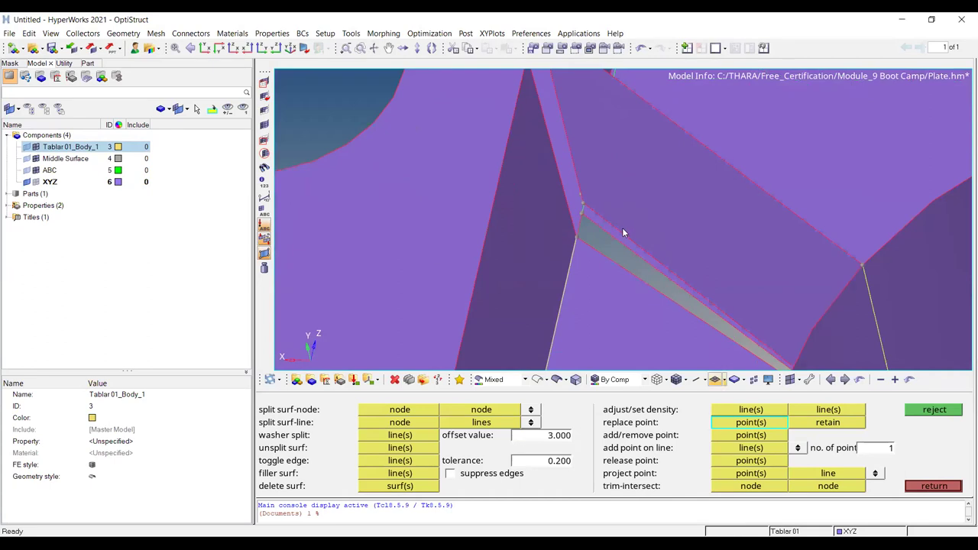
{"action": "left_click", "coordinate": [581, 215]}
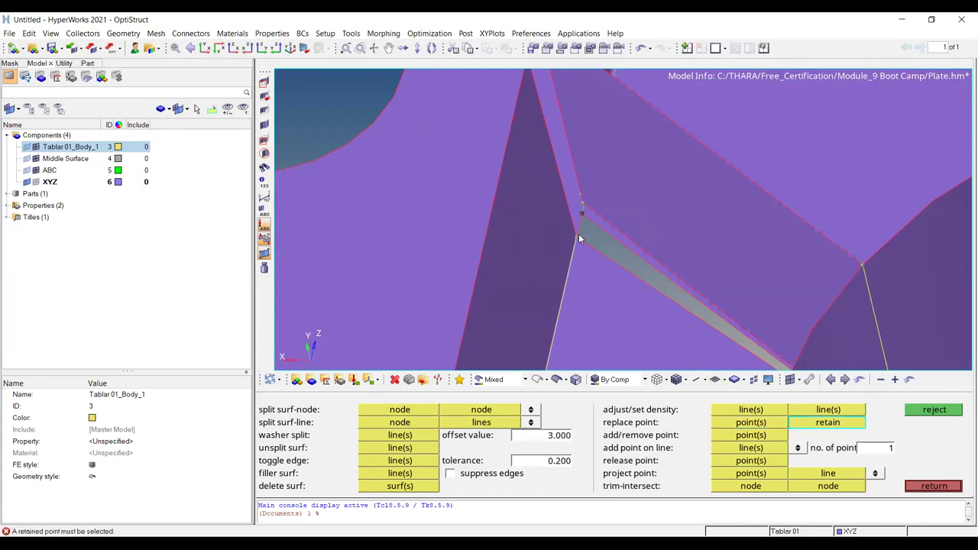
{"action": "left_click", "coordinate": [578, 231]}
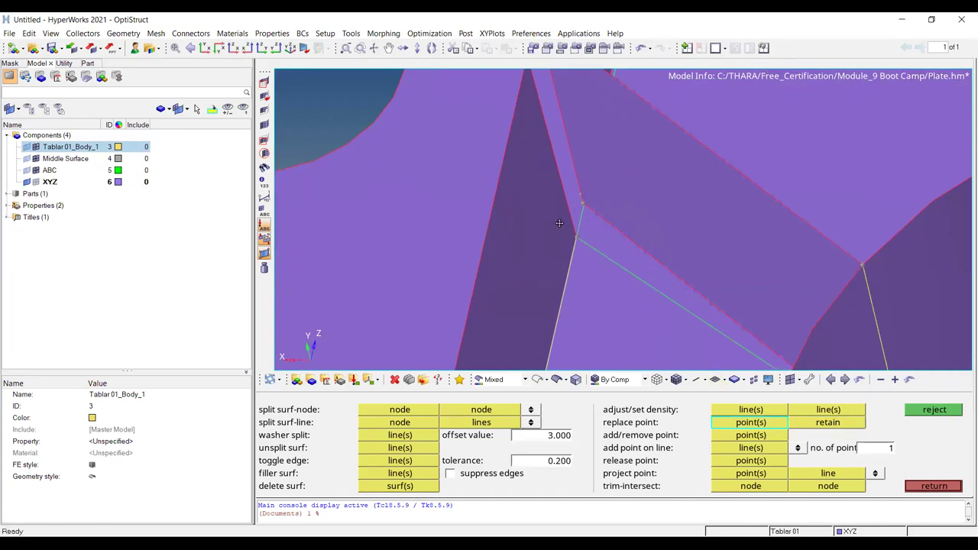
Step: In wireframe, replace the loose corner points at the neighbouring diagonal rib's joint with the long rib's matching points using quick edit
{"action": "right_click_drag", "start_coordinate": [560, 221], "coordinate": [561, 292], "text": "ctrl"}
{"action": "left_click", "coordinate": [583, 274]}
{"action": "key", "text": "Escape"}
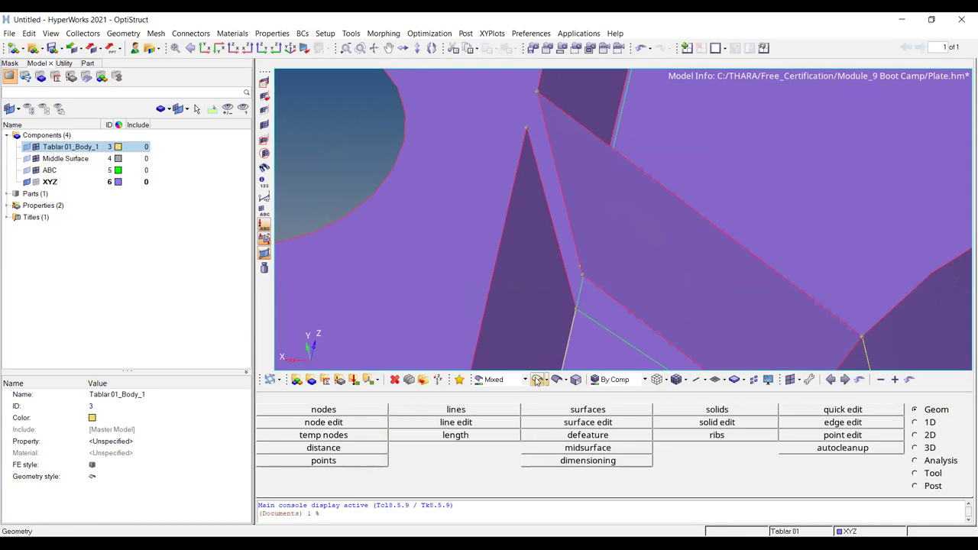
{"action": "left_click", "coordinate": [537, 380]}
{"action": "left_click", "coordinate": [817, 409]}
{"action": "left_click", "coordinate": [575, 309]}
{"action": "left_click", "coordinate": [583, 274]}
{"action": "left_click", "coordinate": [537, 93]}
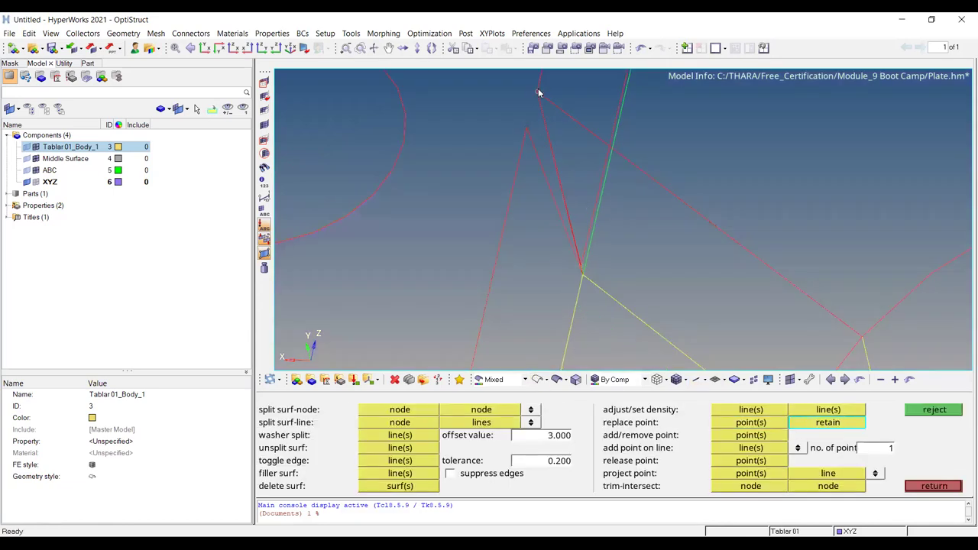
{"action": "scroll", "coordinate": [584, 258], "scroll_direction": "up", "scroll_amount": 6}
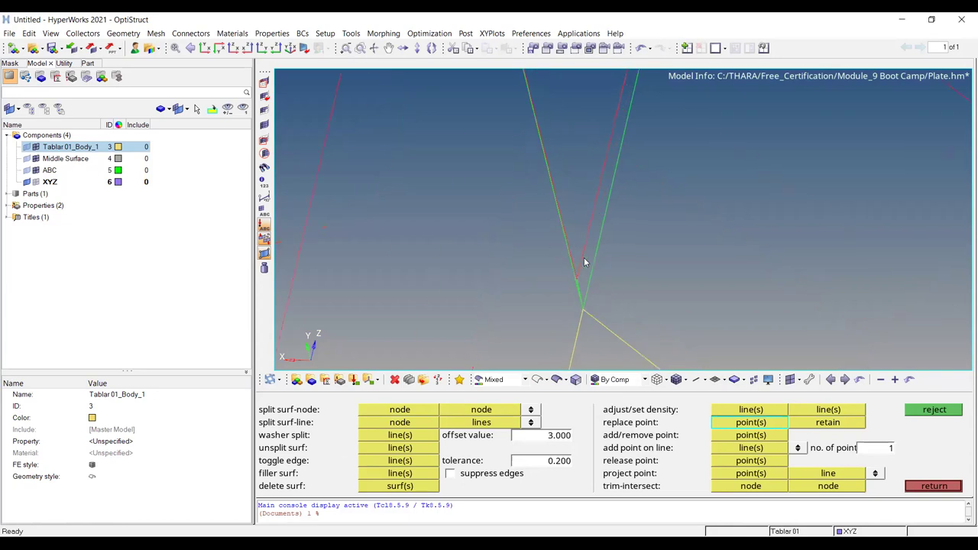
{"action": "left_click", "coordinate": [570, 298]}
{"action": "left_click", "coordinate": [583, 364]}
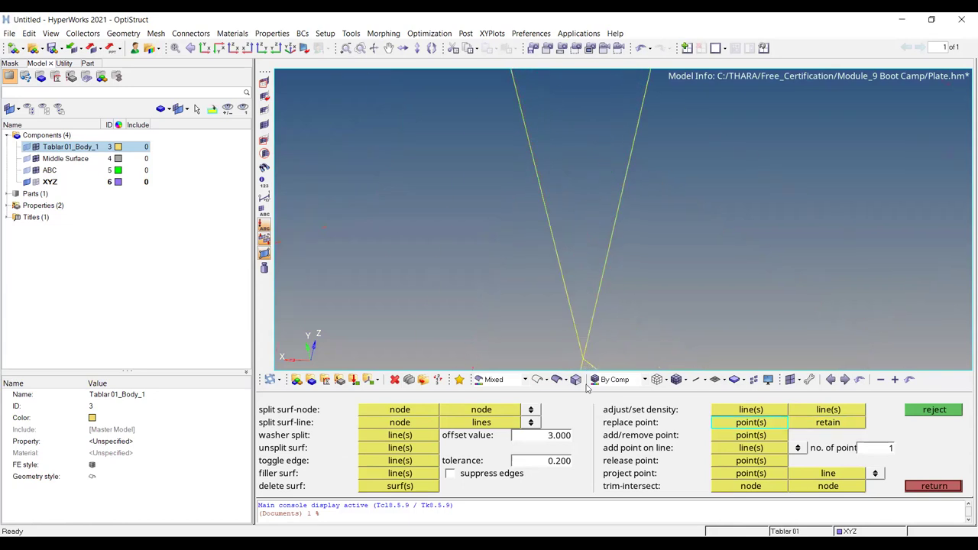
{"action": "scroll", "coordinate": [528, 213], "scroll_direction": "down", "scroll_amount": 5}
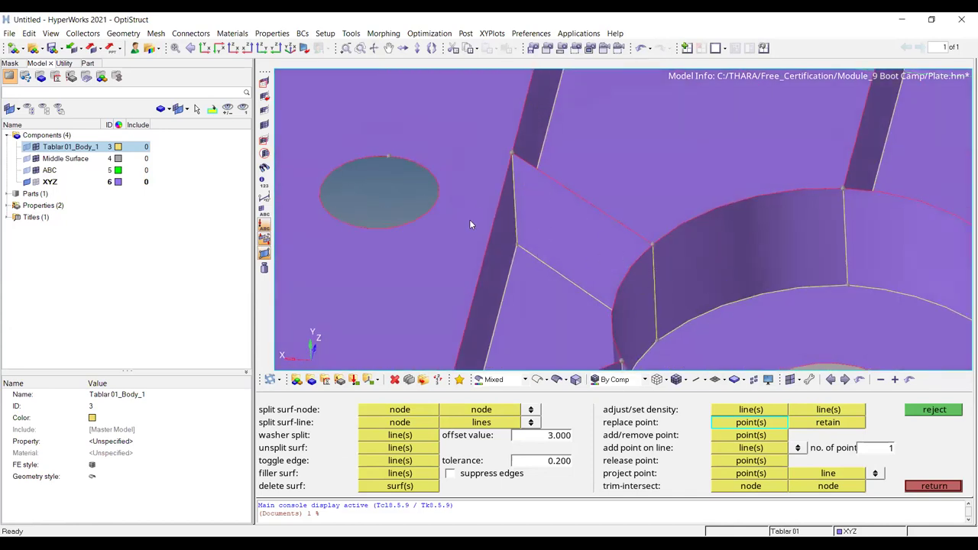
Step: Examine the repaired diagonal rib joints around the central ring and the rest of the XYZ midsurface in the shaded display
{"action": "scroll", "coordinate": [493, 226], "scroll_direction": "down", "scroll_amount": 5}
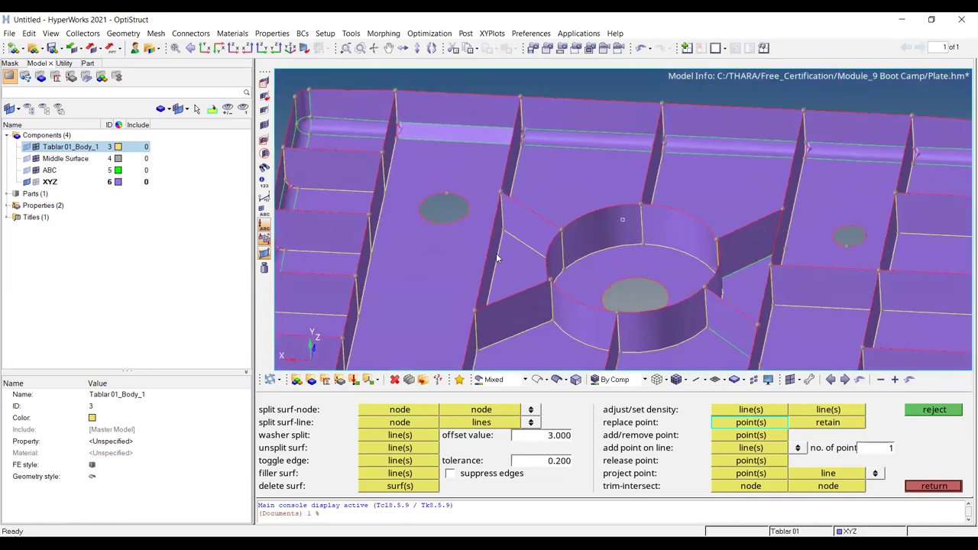
{"action": "right_click_drag", "start_coordinate": [542, 208], "coordinate": [546, 113], "text": "ctrl"}
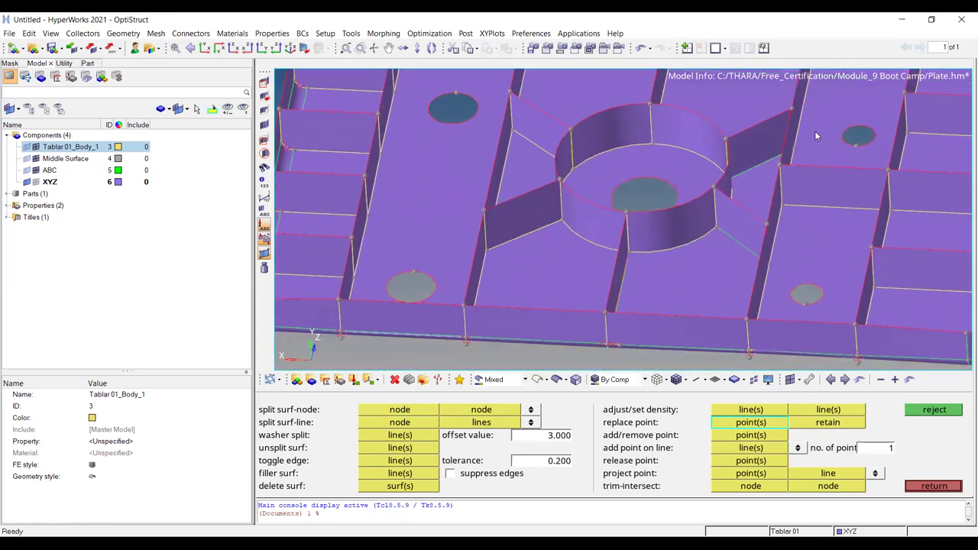
{"action": "scroll", "coordinate": [598, 233], "scroll_direction": "up", "scroll_amount": 5}
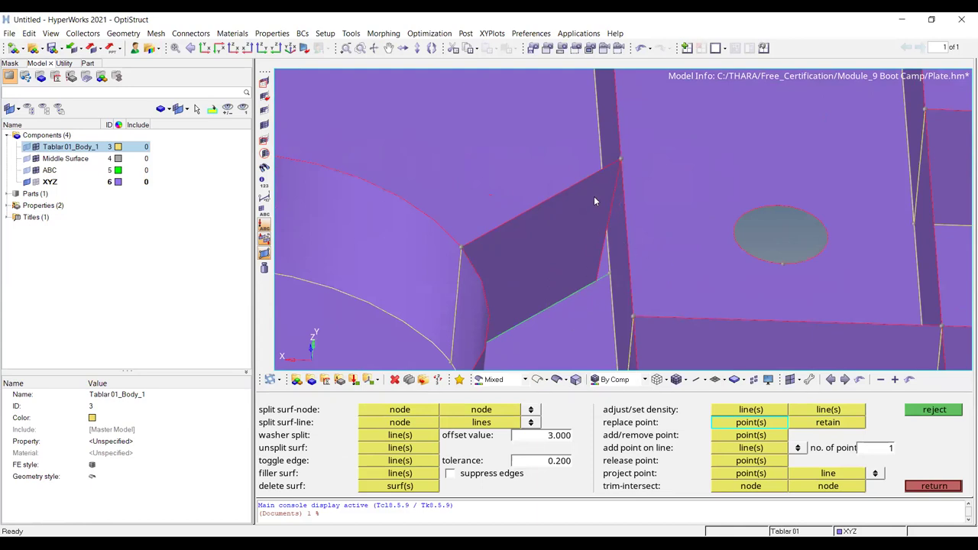
{"action": "scroll", "coordinate": [593, 205], "scroll_direction": "down", "scroll_amount": 5}
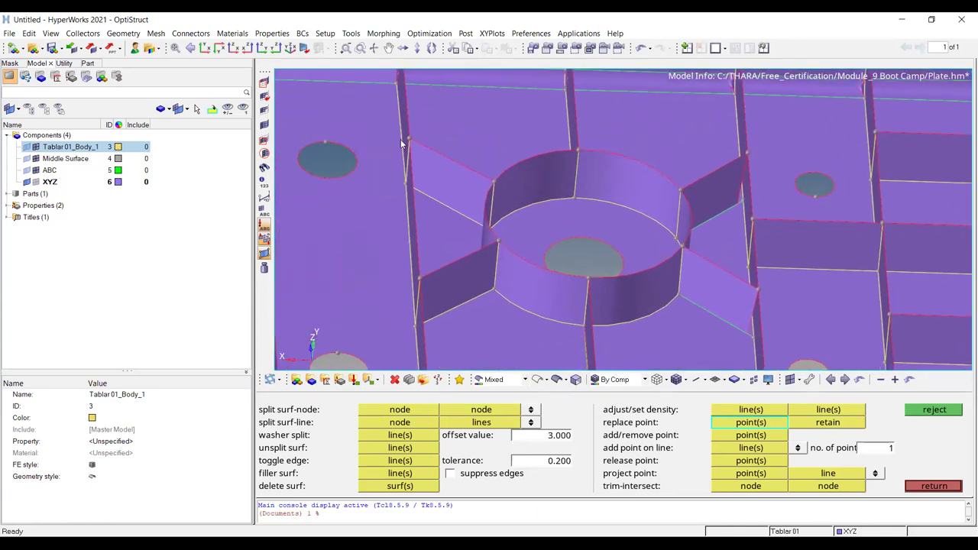
{"action": "scroll", "coordinate": [544, 254], "scroll_direction": "down", "scroll_amount": 4}
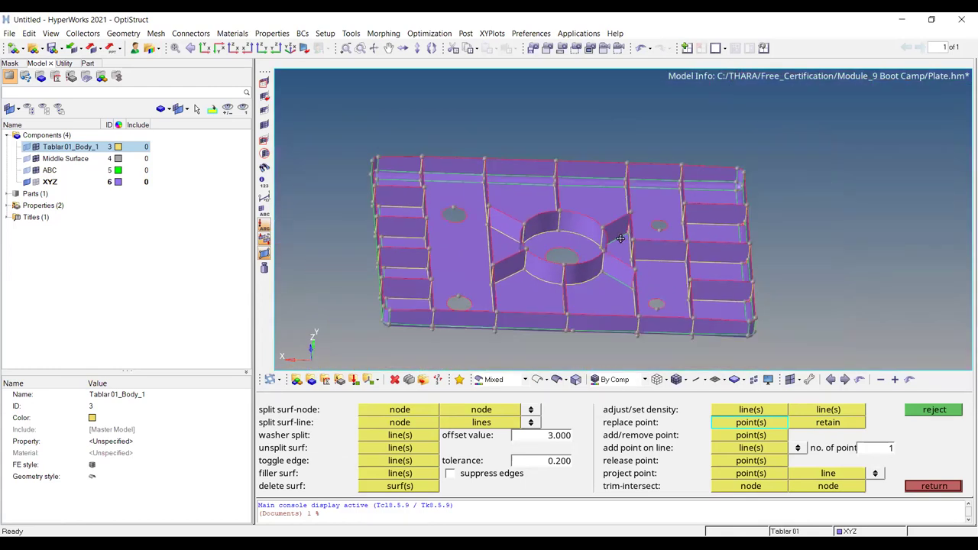
{"action": "left_click_drag", "start_coordinate": [625, 236], "coordinate": [615, 248], "text": "ctrl"}
{"action": "scroll", "coordinate": [490, 199], "scroll_direction": "up", "scroll_amount": 2}
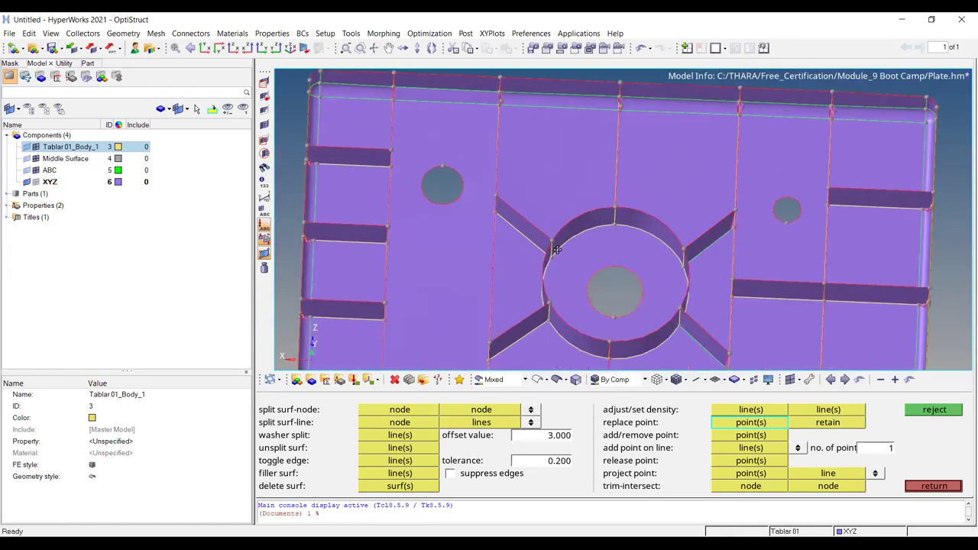
{"action": "right_click_drag", "start_coordinate": [544, 253], "coordinate": [558, 250], "text": "ctrl"}
{"action": "left_click_drag", "start_coordinate": [522, 211], "coordinate": [565, 215], "text": "ctrl"}
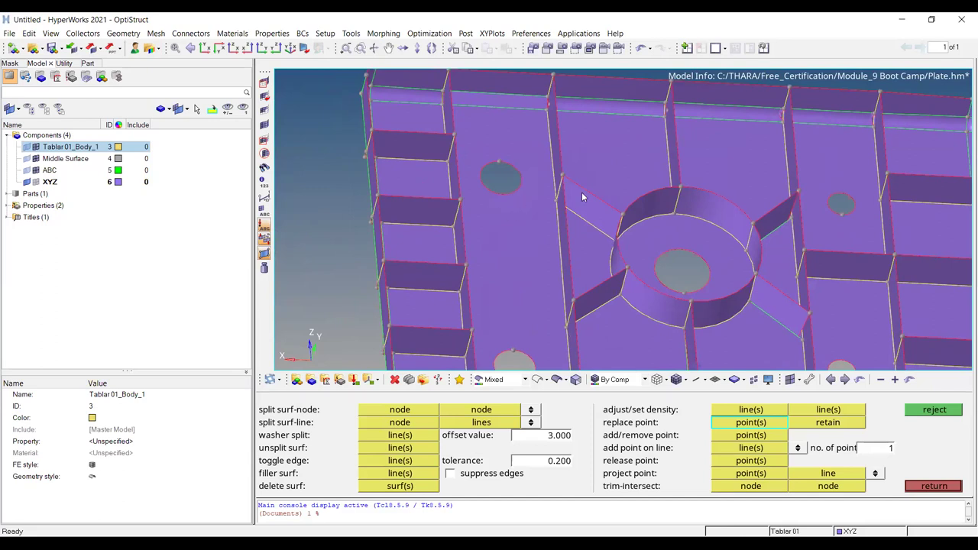
{"action": "left_click_drag", "start_coordinate": [584, 197], "coordinate": [538, 191], "text": "ctrl"}
{"action": "scroll", "coordinate": [483, 182], "scroll_direction": "up", "scroll_amount": 5, "text": "ctrl"}
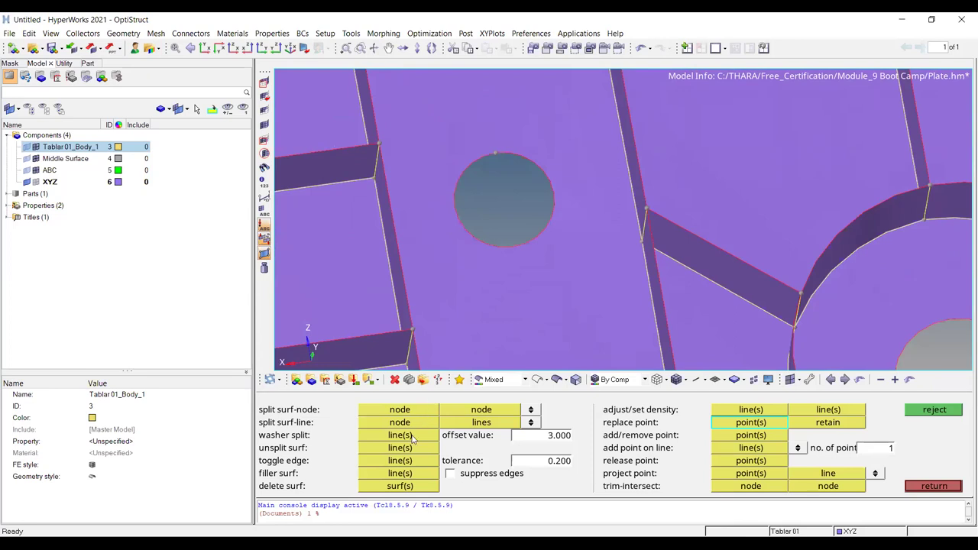
{"action": "key", "text": "Escape"}
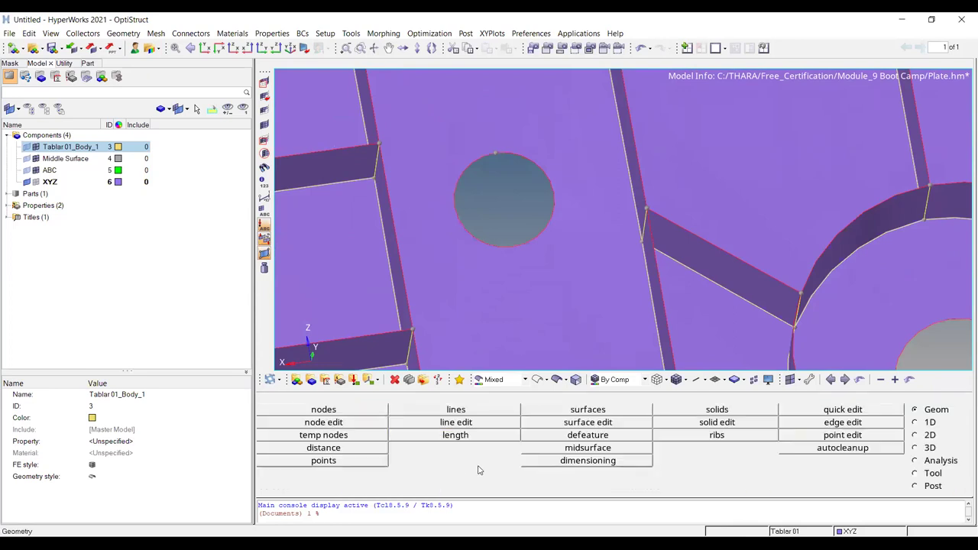
{"action": "left_click", "coordinate": [877, 411]}
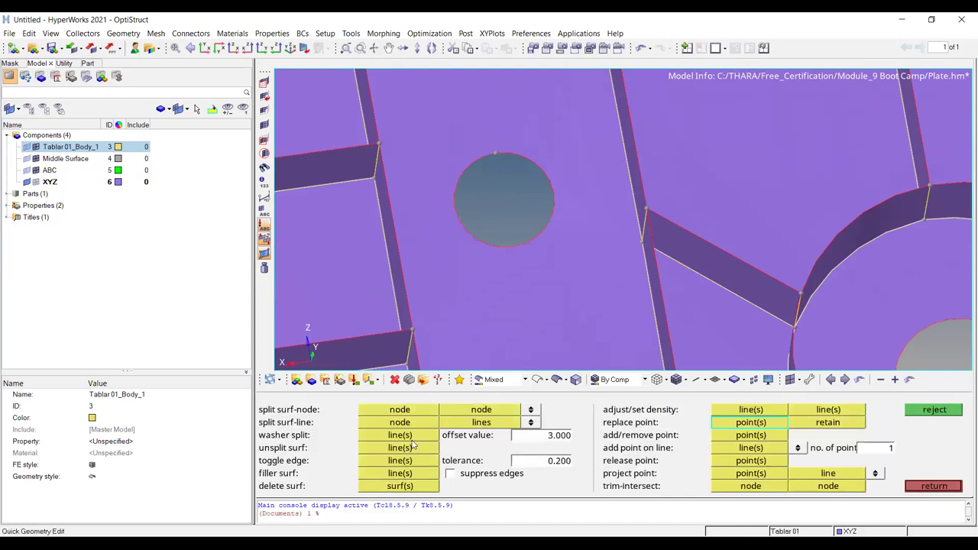
{"action": "left_click", "coordinate": [528, 243]}
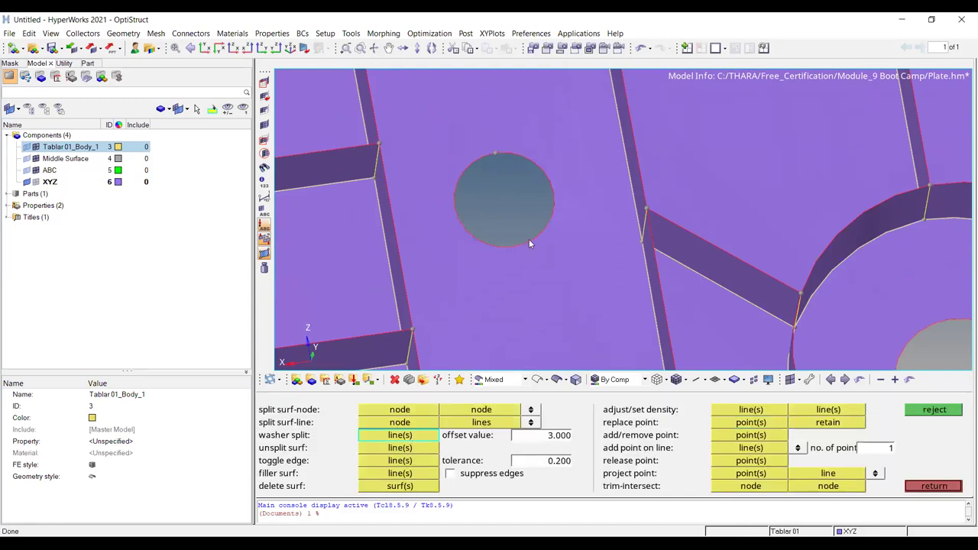
{"action": "left_click", "coordinate": [932, 410]}
Step: Set the washer split offset to 4.000 and split a washer around the large hole beside the diagonal rib
{"action": "double_click", "coordinate": [561, 436]}
{"action": "type", "text": "4.000"}
{"action": "left_click", "coordinate": [549, 168]}
{"action": "scroll", "coordinate": [496, 133], "scroll_direction": "up", "scroll_amount": 2}
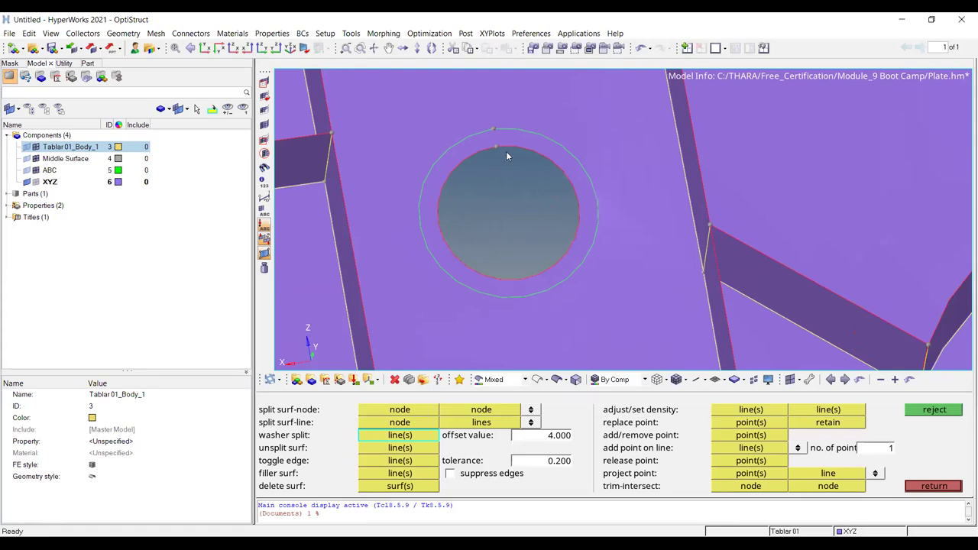
{"action": "scroll", "coordinate": [502, 133], "scroll_direction": "up", "scroll_amount": 3}
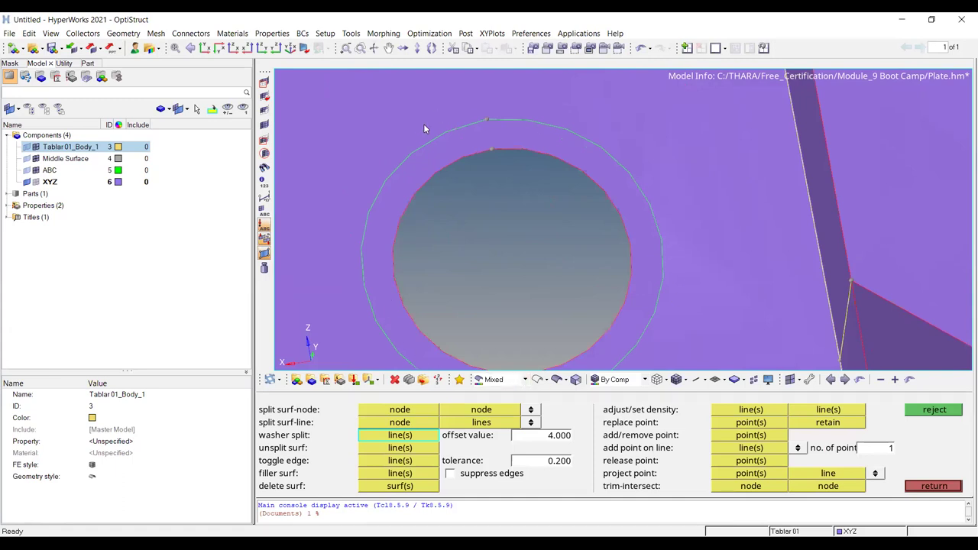
{"action": "scroll", "coordinate": [457, 130], "scroll_direction": "down", "scroll_amount": 3}
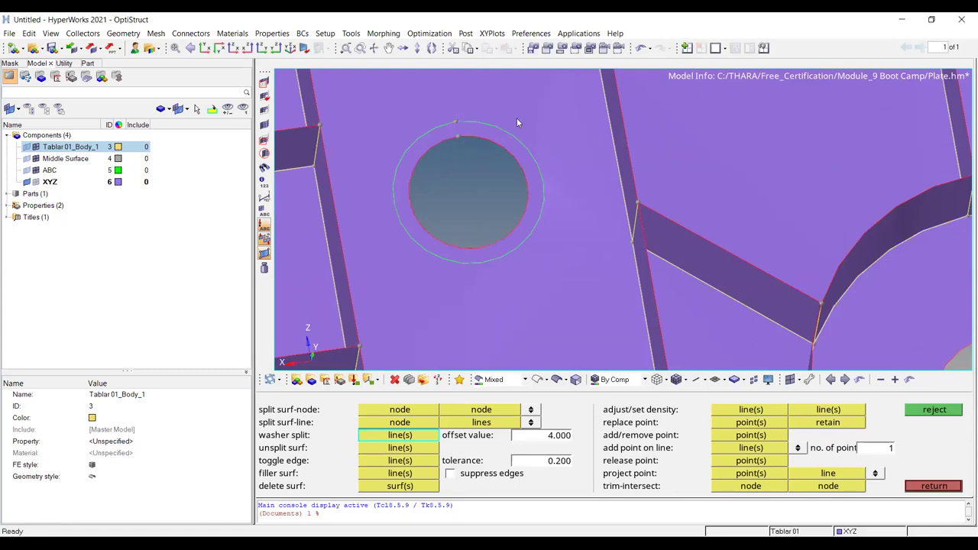
Step: Add washer splits with the same 4.000 offset around the other three holes outside the central ring and leave quick edit
{"action": "scroll", "coordinate": [438, 163], "scroll_direction": "down", "scroll_amount": 4}
{"action": "right_click_drag", "start_coordinate": [467, 255], "coordinate": [475, 164], "text": "ctrl"}
{"action": "right_click_drag", "start_coordinate": [480, 303], "coordinate": [486, 221], "text": "ctrl"}
{"action": "scroll", "coordinate": [493, 245], "scroll_direction": "up", "scroll_amount": 2}
{"action": "left_click", "coordinate": [527, 242]}
{"action": "scroll", "coordinate": [571, 227], "scroll_direction": "down", "scroll_amount": 4}
{"action": "scroll", "coordinate": [596, 207], "scroll_direction": "up", "scroll_amount": 5}
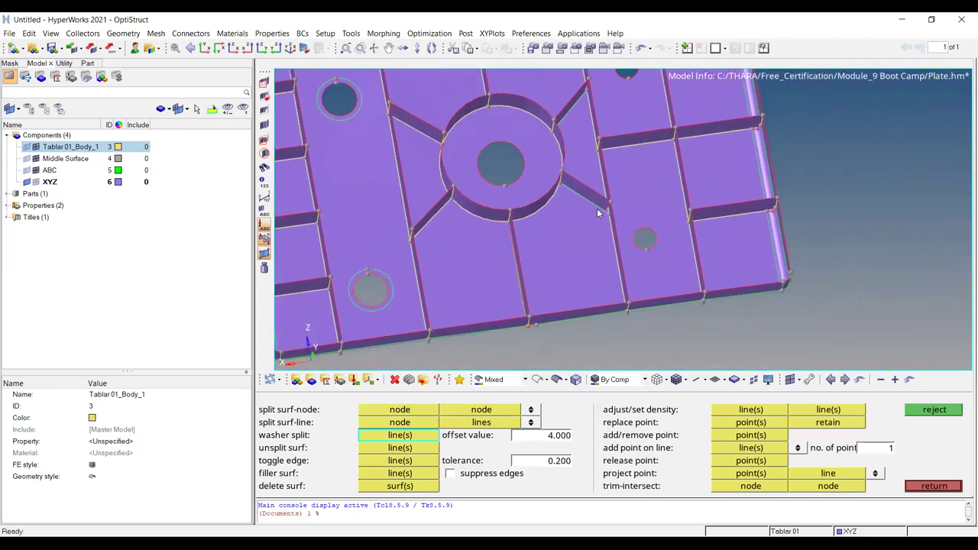
{"action": "scroll", "coordinate": [611, 224], "scroll_direction": "down", "scroll_amount": 3}
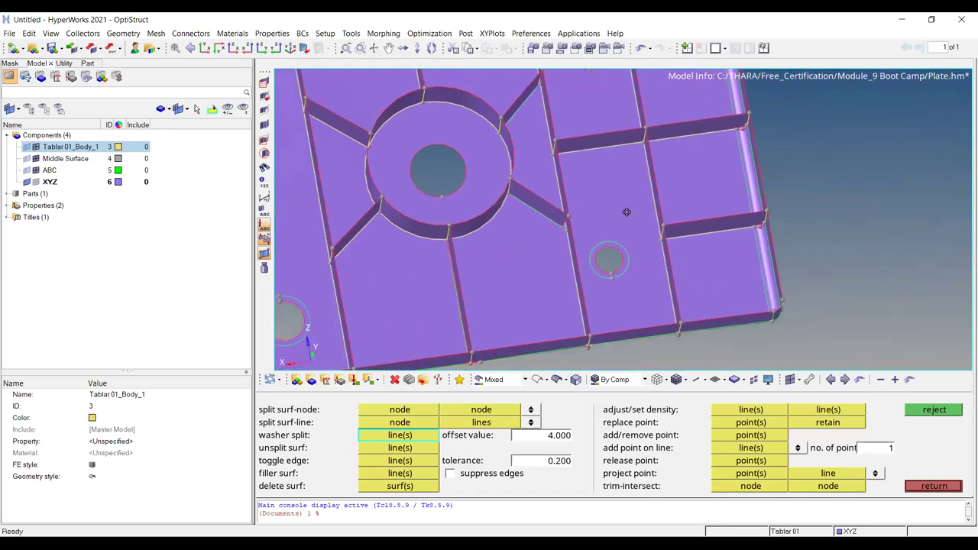
{"action": "scroll", "coordinate": [608, 213], "scroll_direction": "up", "scroll_amount": 4}
{"action": "left_click", "coordinate": [615, 159]}
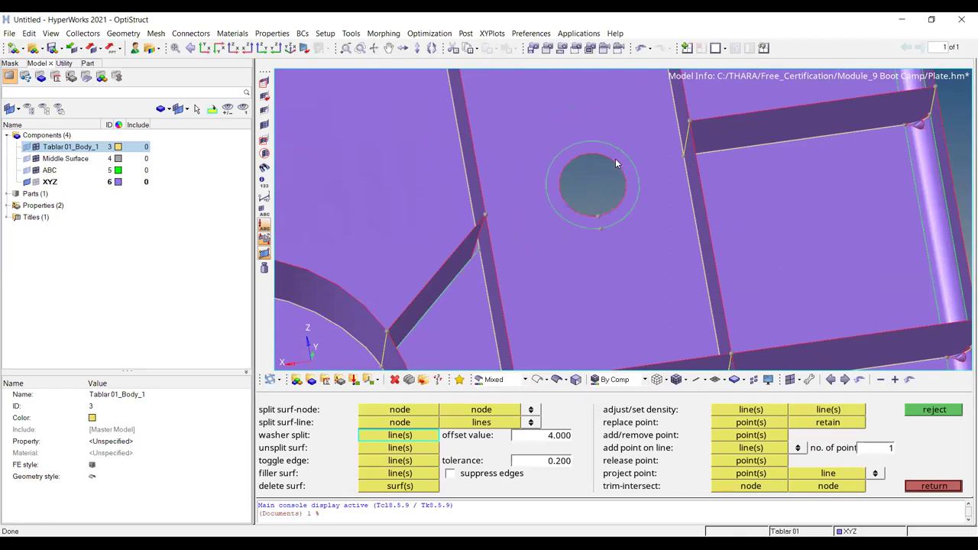
{"action": "key", "text": "Escape"}
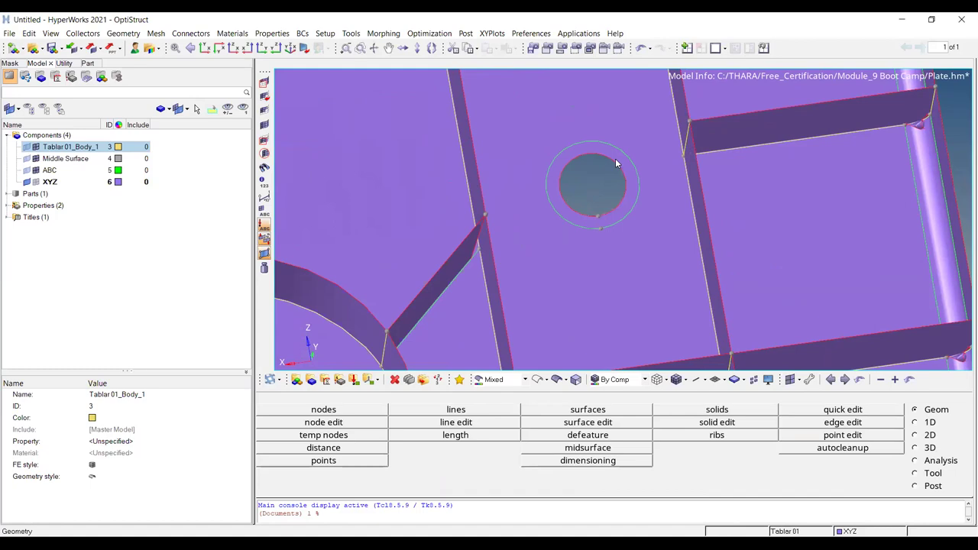
Step: Examine the XYZ midsurface's ring, diagonal ribs, border fillets and the washers around the holes
{"action": "scroll", "coordinate": [576, 172], "scroll_direction": "down", "scroll_amount": 6}
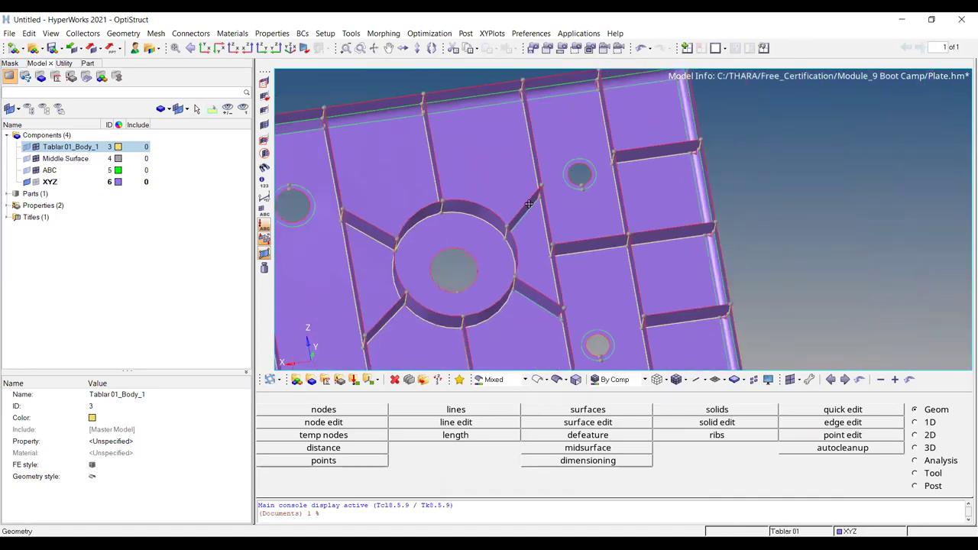
{"action": "left_click_drag", "start_coordinate": [630, 171], "coordinate": [517, 250], "text": "ctrl"}
{"action": "scroll", "coordinate": [476, 270], "scroll_direction": "up", "scroll_amount": 4}
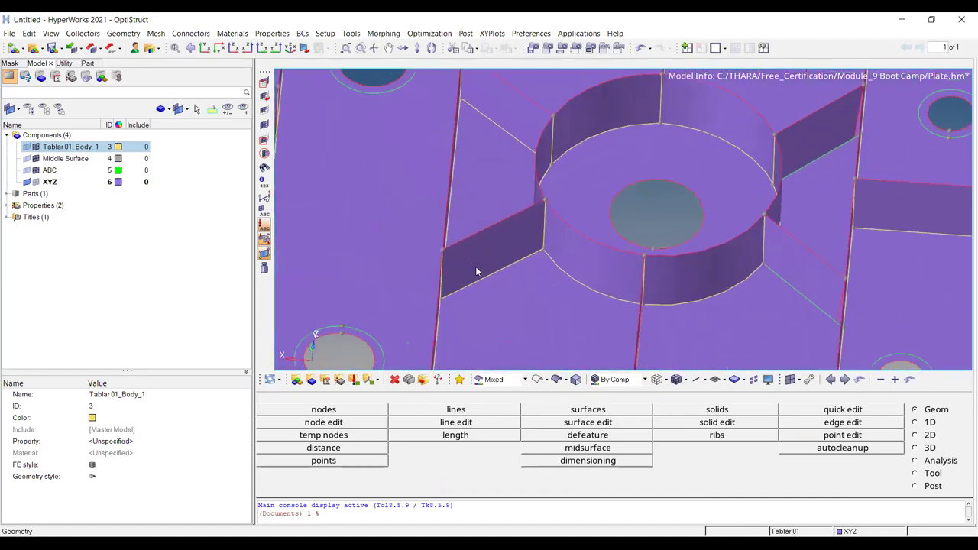
{"action": "right_click_drag", "start_coordinate": [504, 179], "coordinate": [527, 224], "text": "ctrl"}
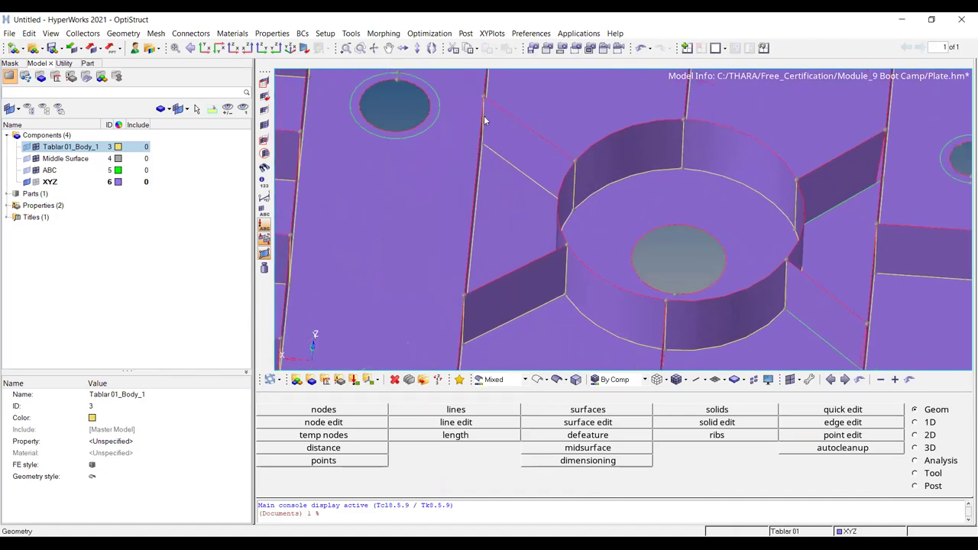
{"action": "scroll", "coordinate": [525, 260], "scroll_direction": "down", "scroll_amount": 4}
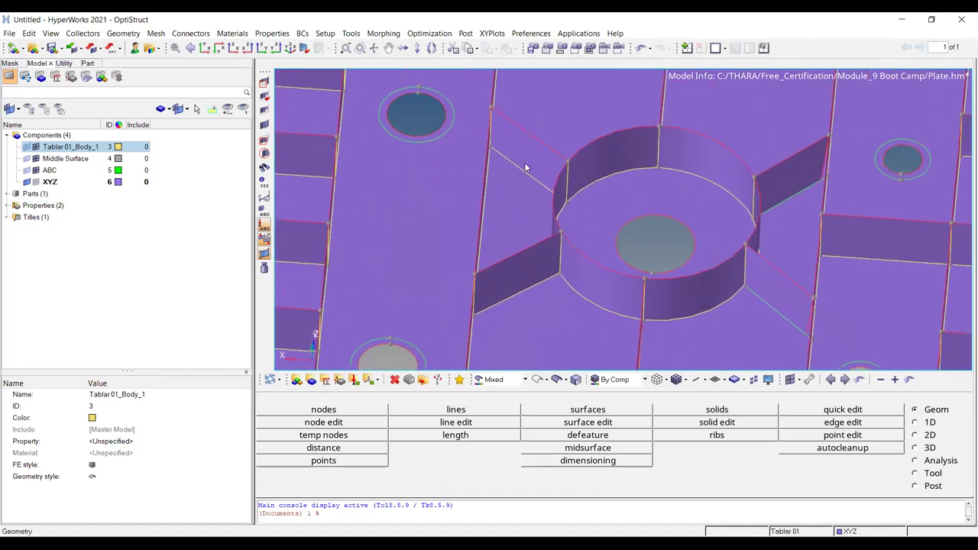
{"action": "scroll", "coordinate": [499, 219], "scroll_direction": "up", "scroll_amount": 3}
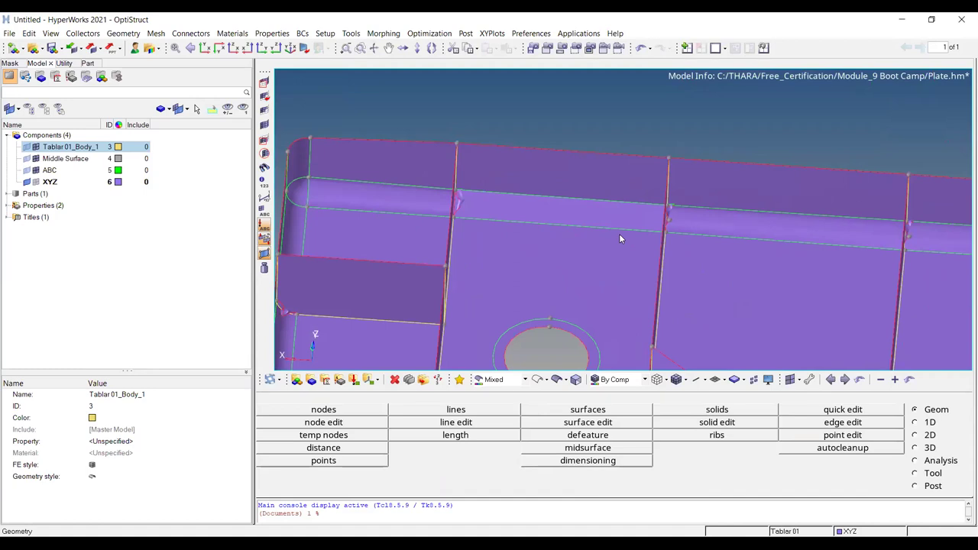
{"action": "scroll", "coordinate": [525, 182], "scroll_direction": "down", "scroll_amount": 4, "text": "ctrl"}
{"action": "left_click_drag", "start_coordinate": [559, 211], "coordinate": [549, 191], "text": "ctrl"}
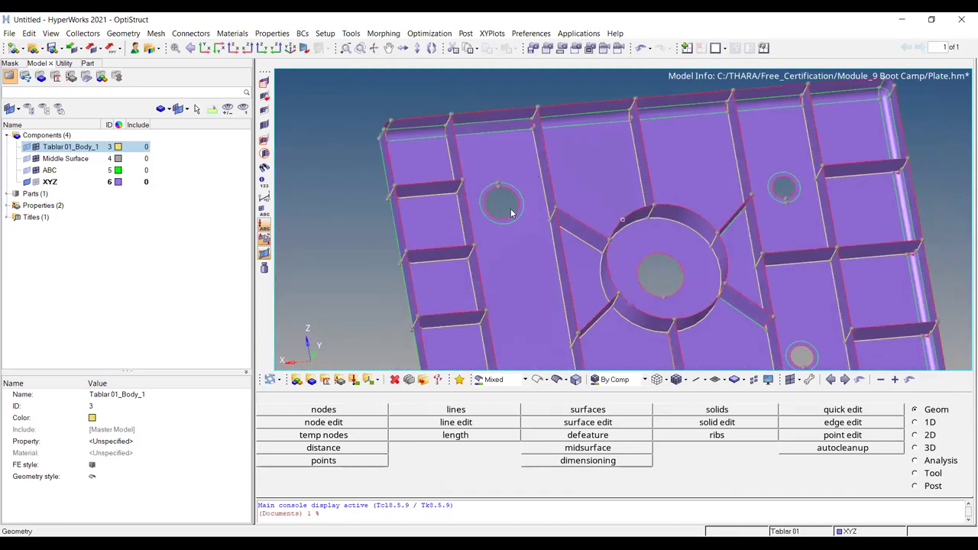
{"action": "scroll", "coordinate": [511, 213], "scroll_direction": "up", "scroll_amount": 3}
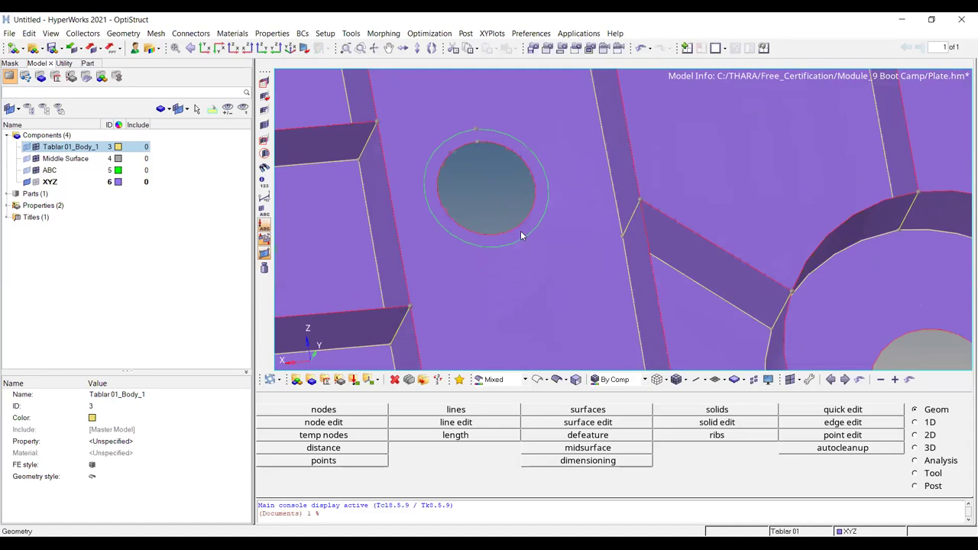
{"action": "scroll", "coordinate": [502, 183], "scroll_direction": "down", "scroll_amount": 4}
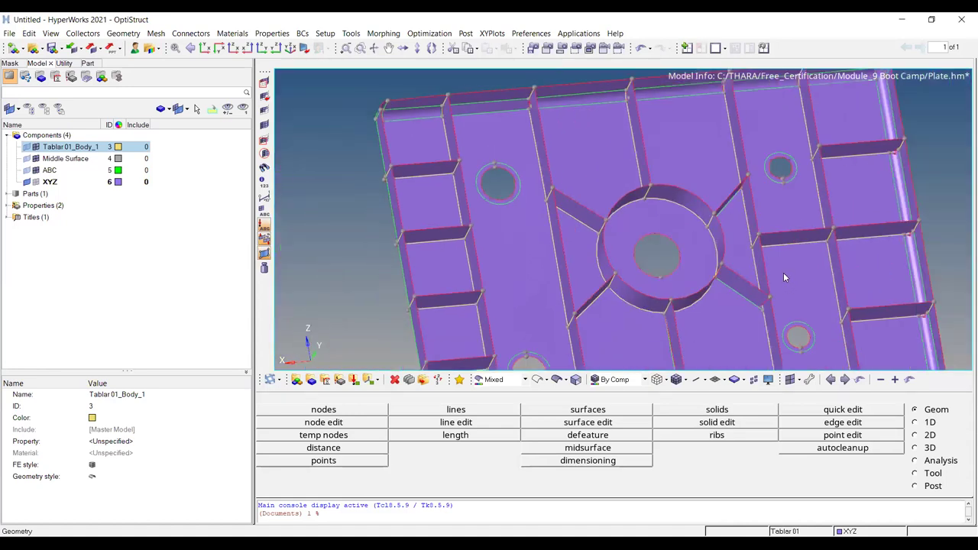
{"action": "scroll", "coordinate": [726, 239], "scroll_direction": "up", "scroll_amount": 2}
{"action": "scroll", "coordinate": [726, 238], "scroll_direction": "down", "scroll_amount": 2}
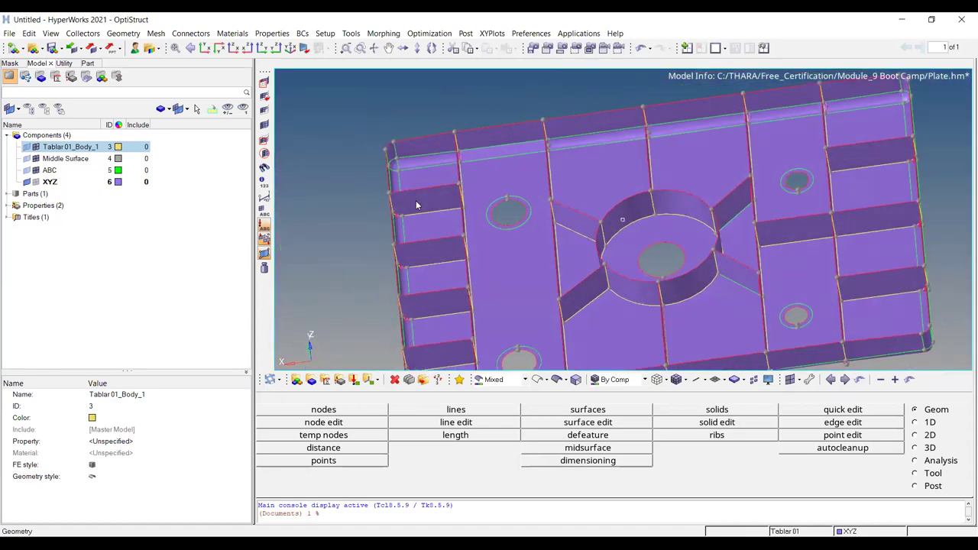
Step: Show Tablar 01_Body_1 over XYZ and examine the solid's border fillets and corner against the midsurface
{"action": "left_click", "coordinate": [27, 146]}
{"action": "mouse_move", "coordinate": [647, 203]}
{"action": "left_mouse_down", "text": "ctrl"}
{"action": "mouse_move", "coordinate": [547, 196]}
{"action": "mouse_move", "coordinate": [571, 190]}
{"action": "left_mouse_up", "text": "ctrl"}
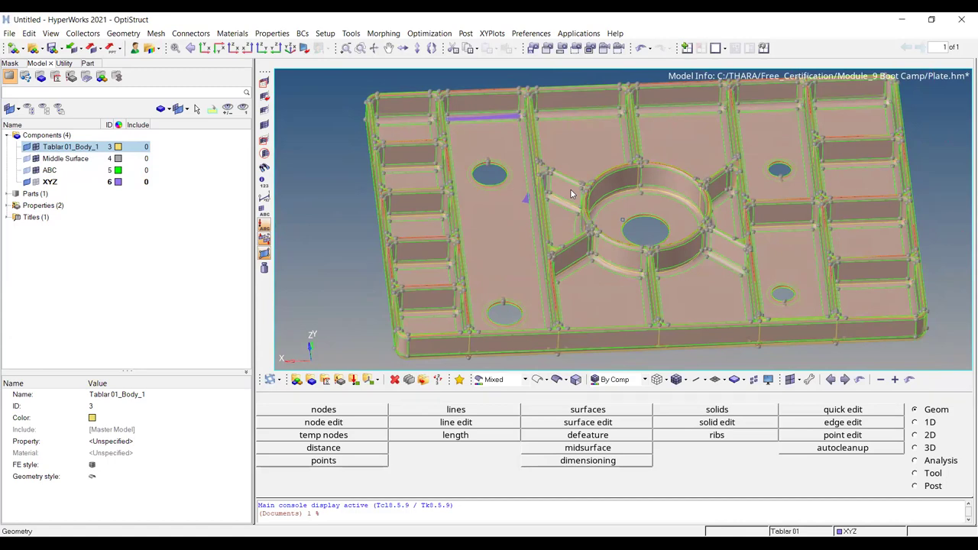
{"action": "scroll", "coordinate": [382, 95], "scroll_direction": "up", "scroll_amount": 4}
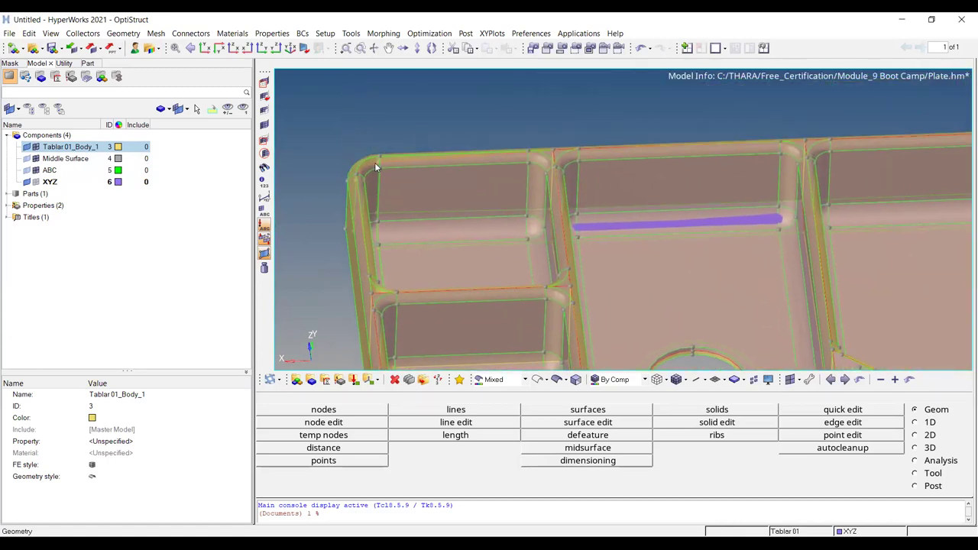
{"action": "scroll", "coordinate": [381, 157], "scroll_direction": "up", "scroll_amount": 2}
{"action": "scroll", "coordinate": [625, 129], "scroll_direction": "down", "scroll_amount": 4}
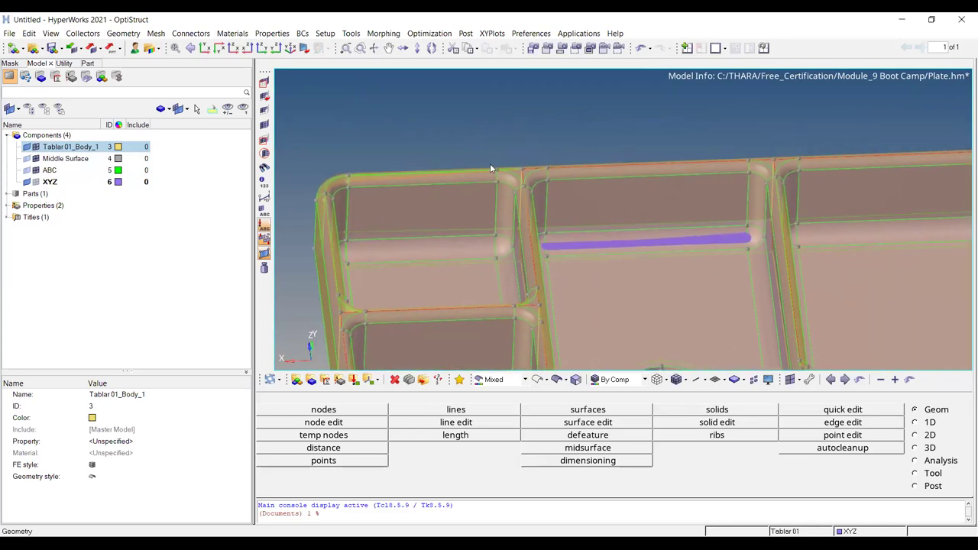
Step: Examine how the XYZ midsurface lies inside the solid at the border rib junction, the ring's rib joints and the central hole's edge
{"action": "scroll", "coordinate": [643, 182], "scroll_direction": "up", "scroll_amount": 5}
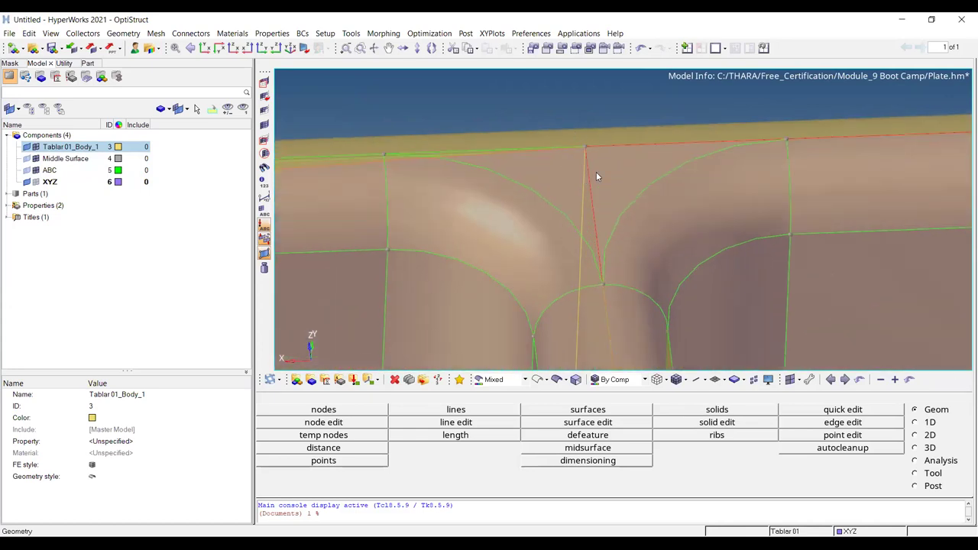
{"action": "scroll", "coordinate": [570, 139], "scroll_direction": "up", "scroll_amount": 2}
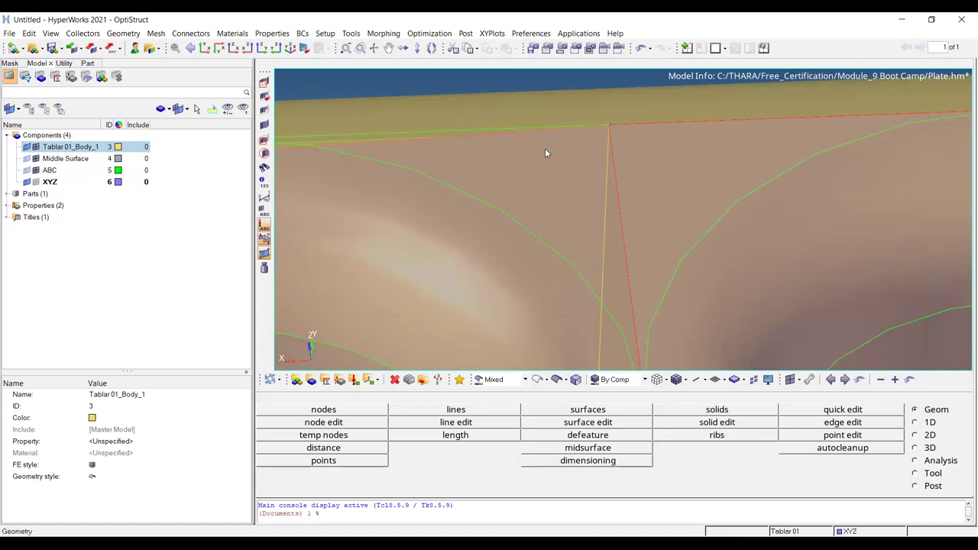
{"action": "scroll", "coordinate": [546, 153], "scroll_direction": "down", "scroll_amount": 6}
{"action": "right_click_drag", "start_coordinate": [836, 166], "coordinate": [604, 182], "text": "ctrl"}
{"action": "scroll", "coordinate": [604, 182], "scroll_direction": "down", "scroll_amount": 3}
{"action": "mouse_move", "coordinate": [689, 131]}
{"action": "left_mouse_down", "text": "ctrl"}
{"action": "mouse_move", "coordinate": [669, 191]}
{"action": "mouse_move", "coordinate": [666, 158]}
{"action": "mouse_move", "coordinate": [689, 131]}
{"action": "left_mouse_up", "text": "ctrl"}
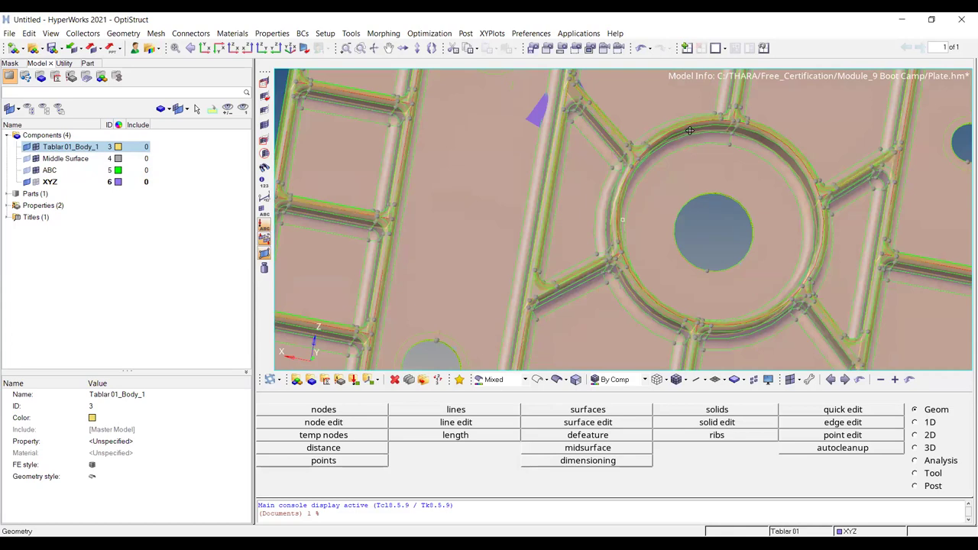
{"action": "scroll", "coordinate": [603, 150], "scroll_direction": "up", "scroll_amount": 4}
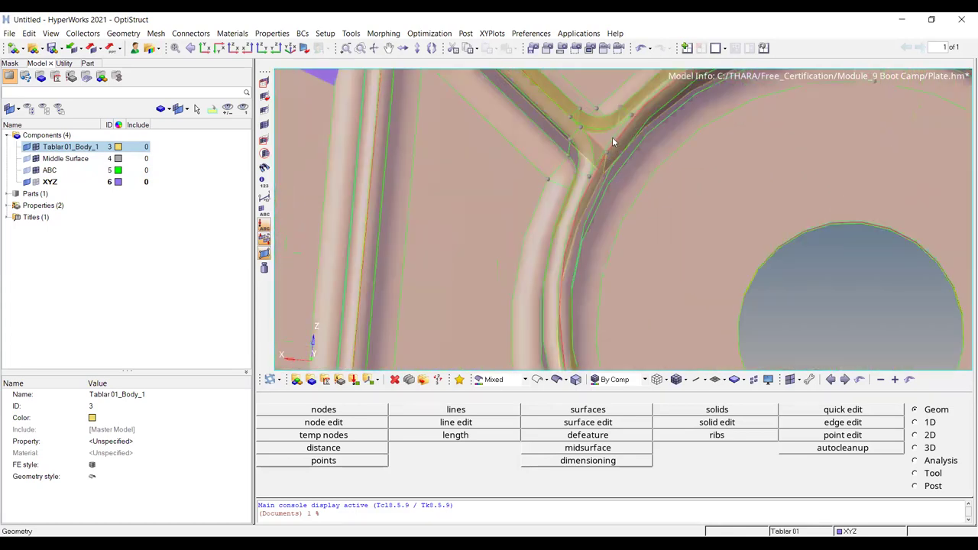
{"action": "scroll", "coordinate": [611, 137], "scroll_direction": "down", "scroll_amount": 3}
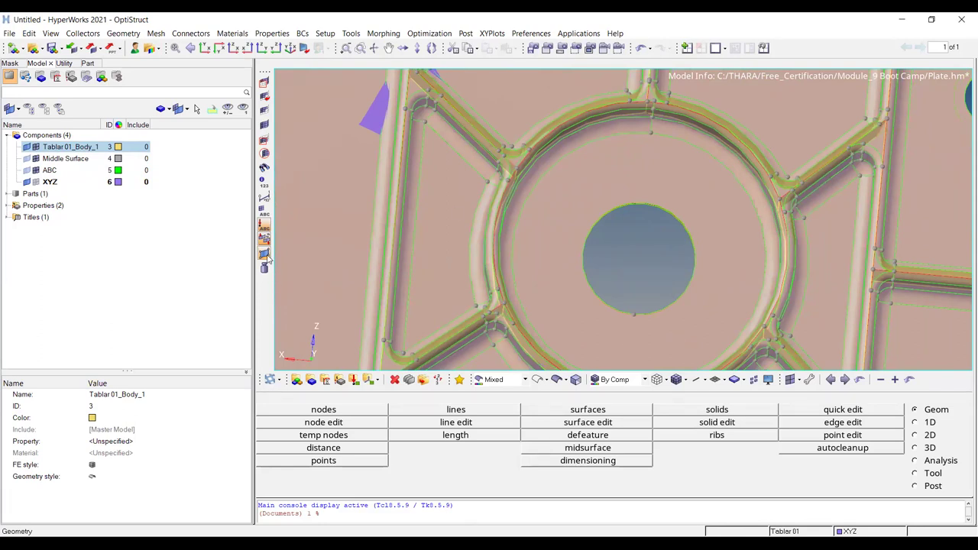
{"action": "left_click_drag", "start_coordinate": [709, 220], "coordinate": [680, 214], "text": "ctrl"}
{"action": "scroll", "coordinate": [563, 278], "scroll_direction": "up", "scroll_amount": 10}
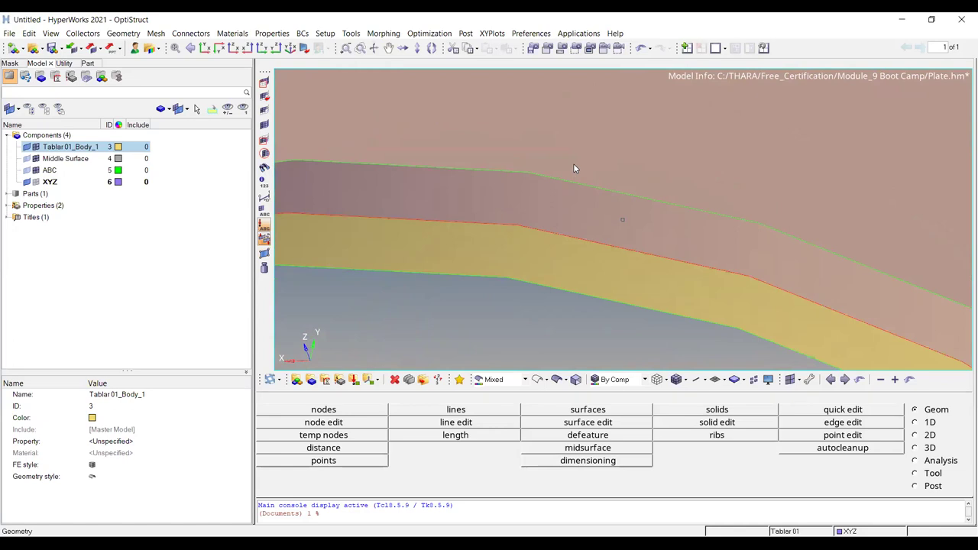
{"action": "scroll", "coordinate": [540, 299], "scroll_direction": "up", "scroll_amount": 4}
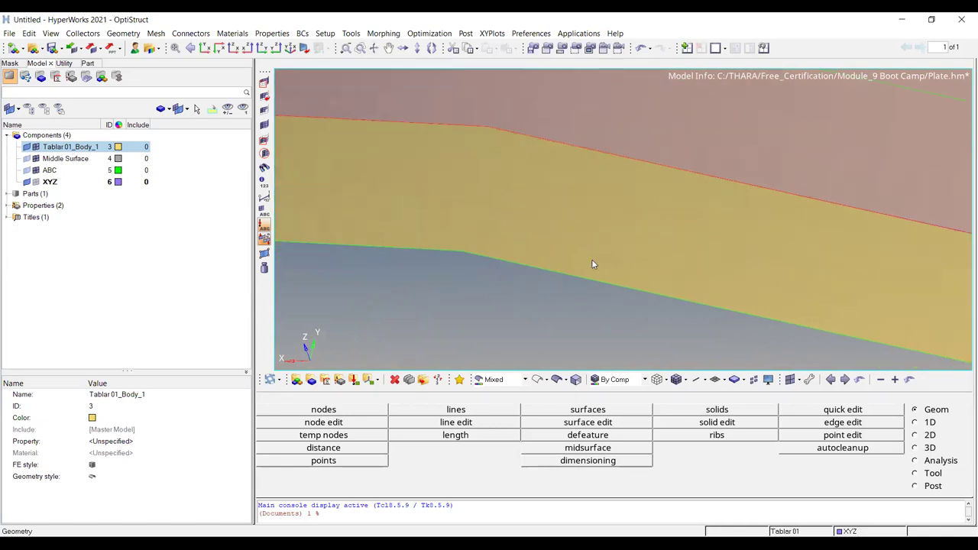
{"action": "scroll", "coordinate": [639, 218], "scroll_direction": "down", "scroll_amount": 3}
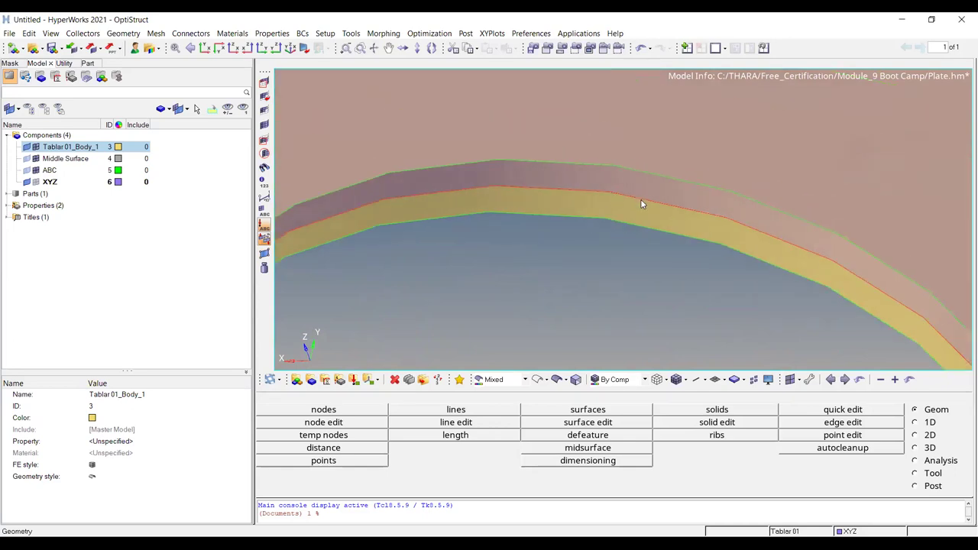
{"action": "key", "text": "F2"}
{"action": "left_click", "coordinate": [639, 196]}
{"action": "middle_click", "coordinate": [639, 196]}
{"action": "key", "text": "ctrl+z"}
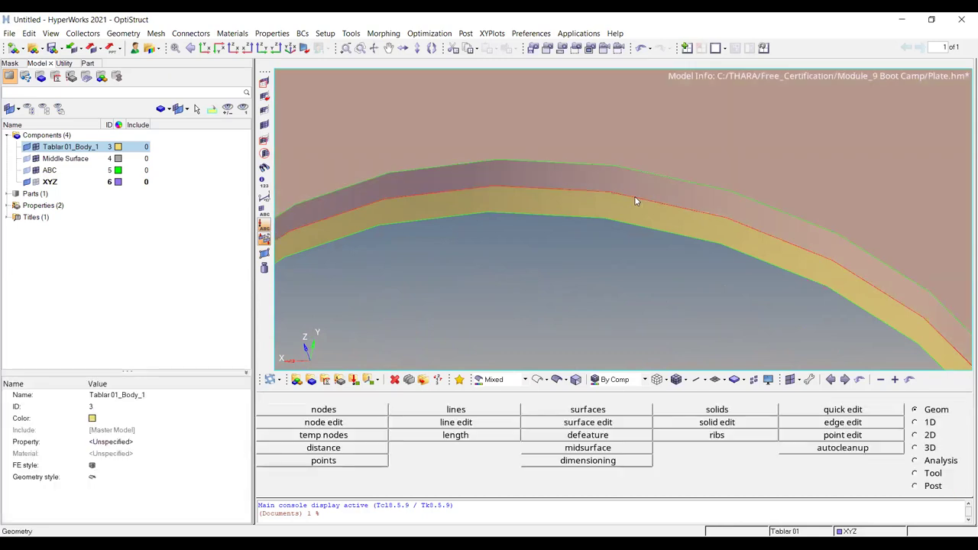
Step: Highlight the central hole's two solid edges and the midsurface edge between them by picking a point on each in temp nodes
{"action": "key", "text": "shift+F2"}
{"action": "left_click", "coordinate": [637, 168]}
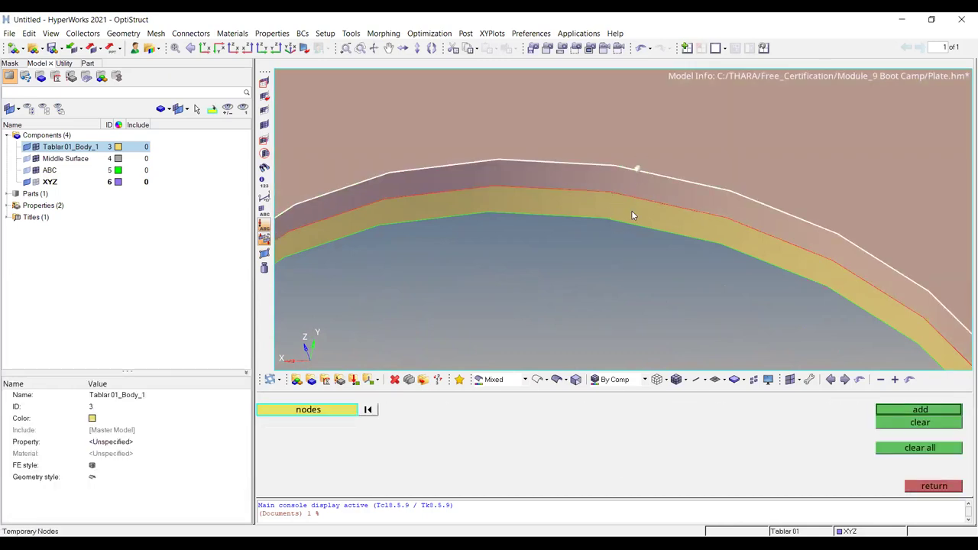
{"action": "scroll", "coordinate": [631, 210], "scroll_direction": "up", "scroll_amount": 3}
{"action": "left_click", "coordinate": [624, 241]}
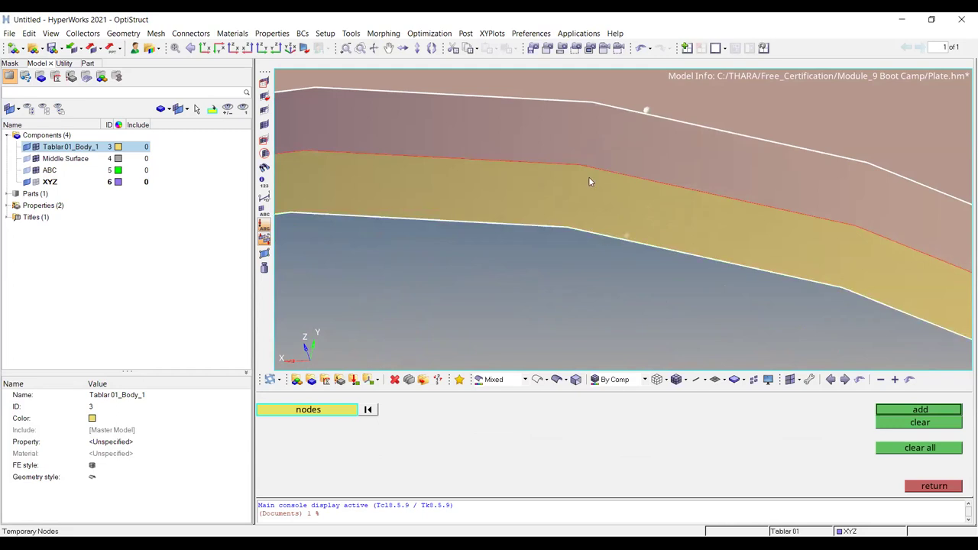
{"action": "scroll", "coordinate": [627, 229], "scroll_direction": "up", "scroll_amount": 3}
{"action": "left_click", "coordinate": [626, 180]}
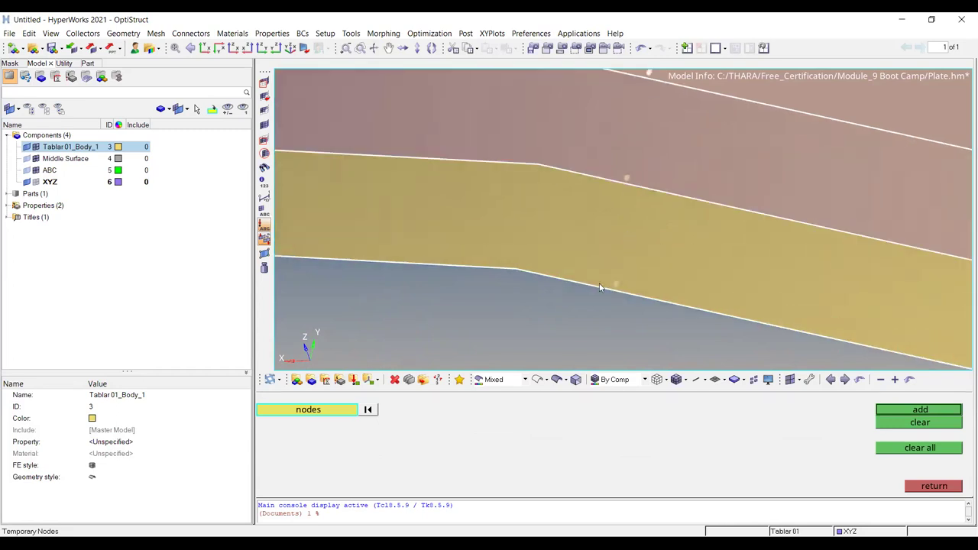
Step: Compare the hole's three edges in wireframe, leave temp nodes and restore the shaded display of the whole plate
{"action": "left_click", "coordinate": [539, 380]}
{"action": "right_click_drag", "start_coordinate": [597, 199], "coordinate": [594, 207], "text": "ctrl"}
{"action": "scroll", "coordinate": [594, 206], "scroll_direction": "down", "scroll_amount": 4}
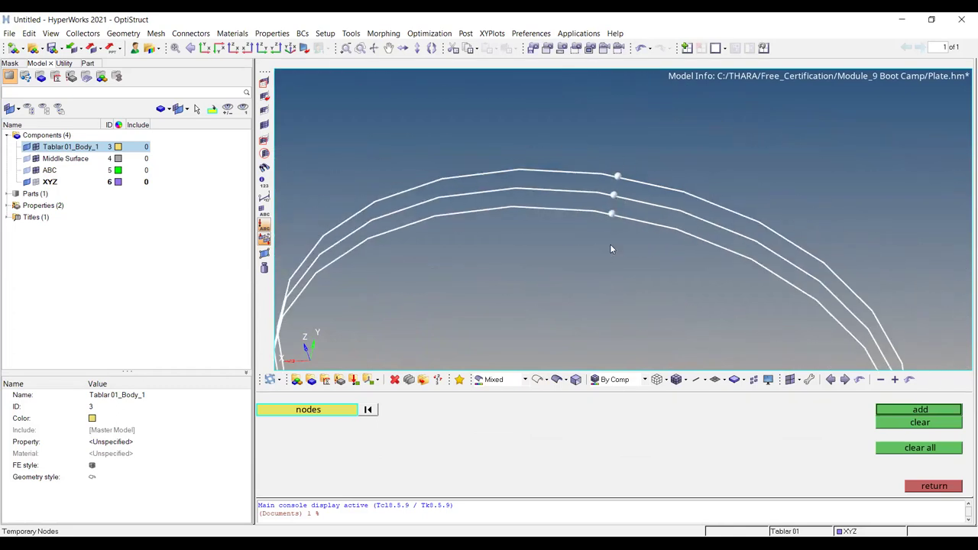
{"action": "key", "text": "Escape"}
{"action": "scroll", "coordinate": [599, 232], "scroll_direction": "up", "scroll_amount": 4}
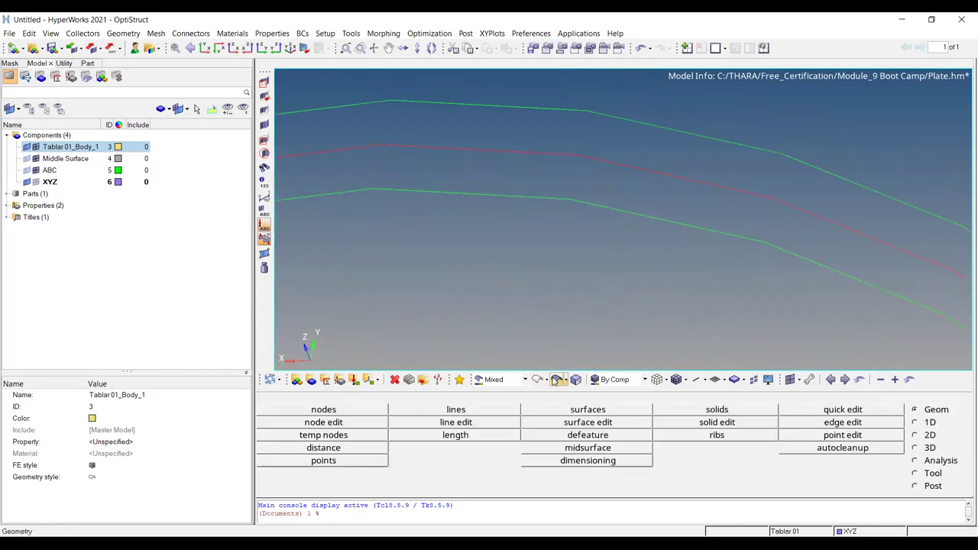
{"action": "left_click", "coordinate": [557, 380]}
{"action": "scroll", "coordinate": [573, 163], "scroll_direction": "down", "scroll_amount": 3}
{"action": "scroll", "coordinate": [571, 163], "scroll_direction": "down", "scroll_amount": 8}
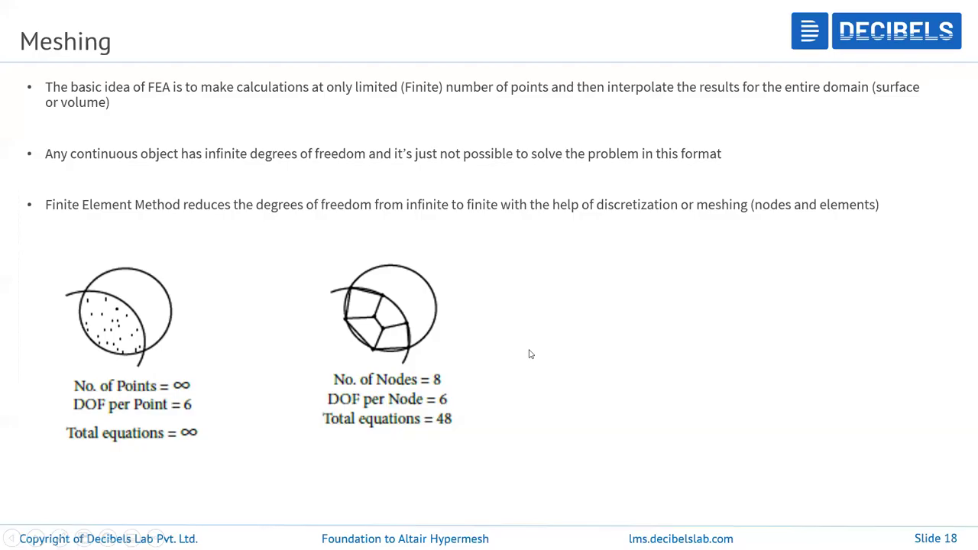
{"action": "key", "text": "Left"}
{"action": "key", "text": "Left"}
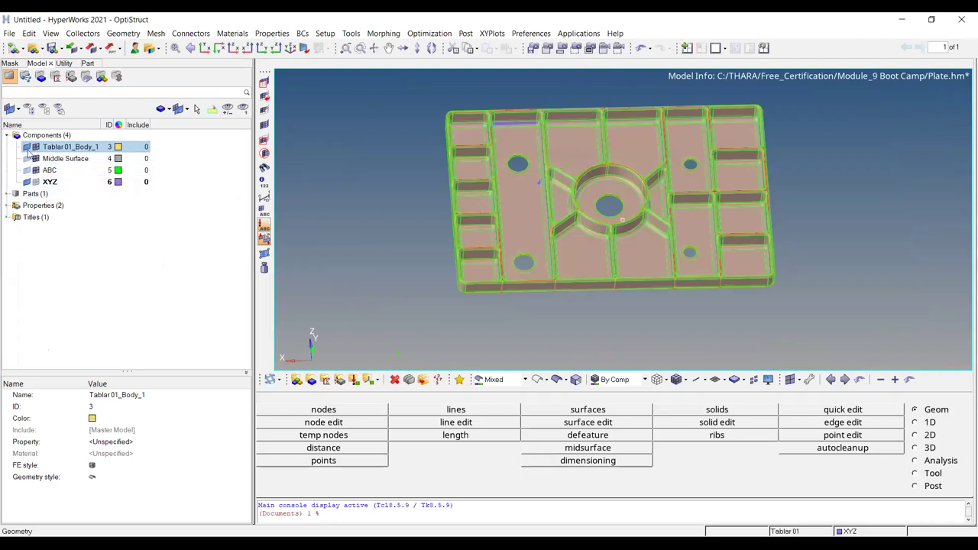
Step: Hide Tablar 01_Body_1 and examine the XYZ midsurface's ribs, ring and hole washers on their own
{"action": "left_click", "coordinate": [27, 148]}
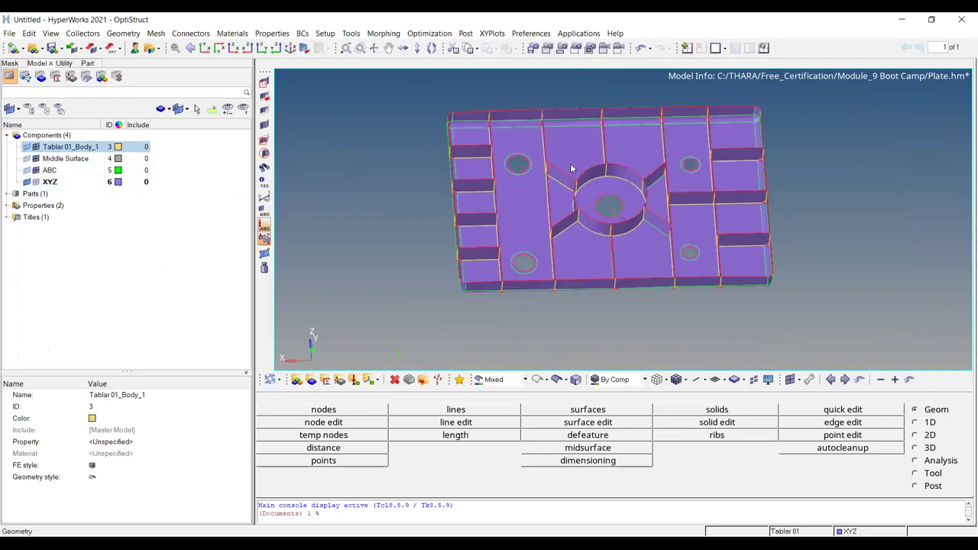
{"action": "scroll", "coordinate": [565, 188], "scroll_direction": "down", "scroll_amount": 2}
{"action": "scroll", "coordinate": [542, 180], "scroll_direction": "up", "scroll_amount": 3}
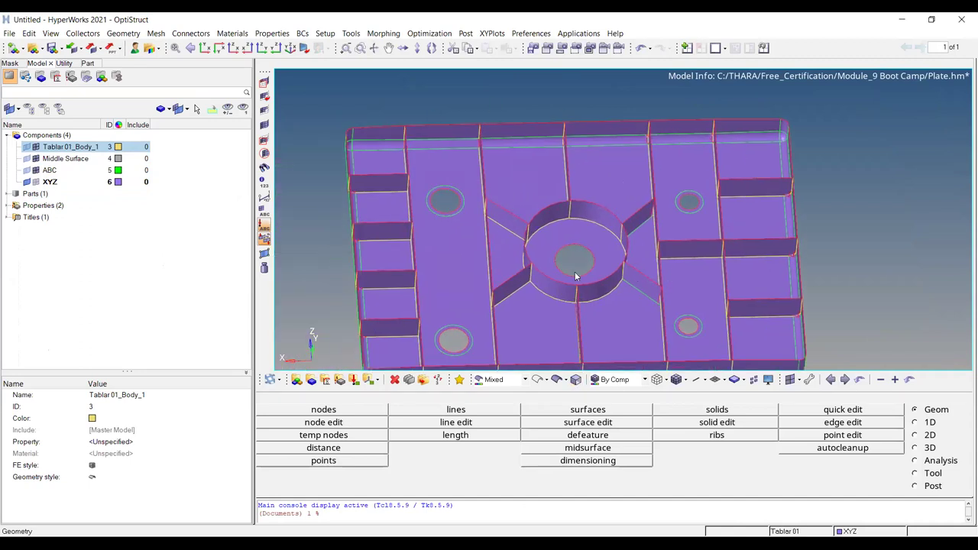
{"action": "left_click_drag", "start_coordinate": [563, 280], "coordinate": [611, 248], "text": "ctrl"}
Step: Show Tablar 01_Body_1, hide XYZ and examine the solid plate's ribs, ring and holes from several angles
{"action": "left_click", "coordinate": [28, 147]}
{"action": "left_click_drag", "start_coordinate": [537, 223], "coordinate": [512, 281], "text": "ctrl"}
{"action": "scroll", "coordinate": [504, 267], "scroll_direction": "up", "scroll_amount": 4, "text": "ctrl"}
{"action": "left_click", "coordinate": [27, 182]}
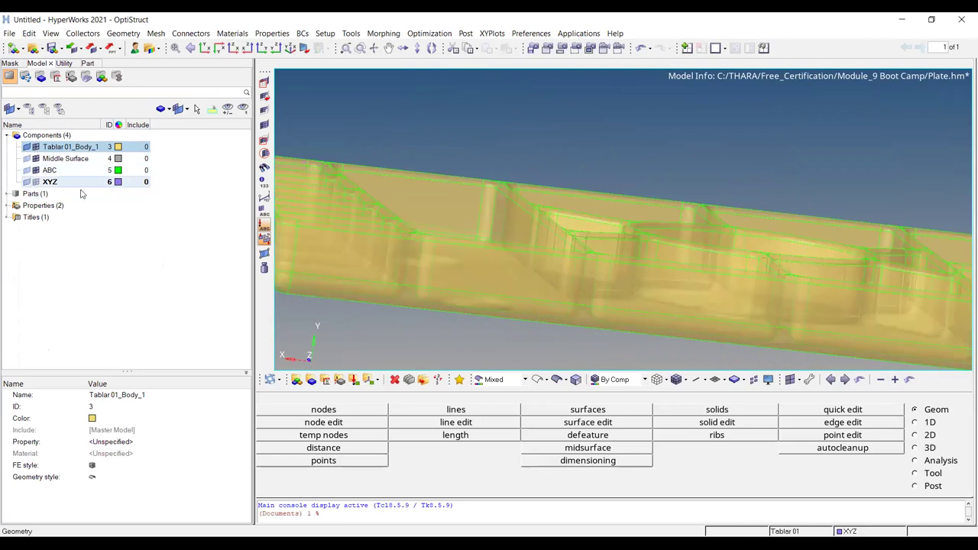
{"action": "right_click_drag", "start_coordinate": [597, 262], "coordinate": [620, 234], "text": "ctrl"}
{"action": "scroll", "coordinate": [619, 234], "scroll_direction": "down", "scroll_amount": 3, "text": "ctrl"}
{"action": "left_click_drag", "start_coordinate": [639, 242], "coordinate": [505, 134], "text": "ctrl"}
{"action": "right_click_drag", "start_coordinate": [682, 168], "coordinate": [525, 221], "text": "ctrl"}
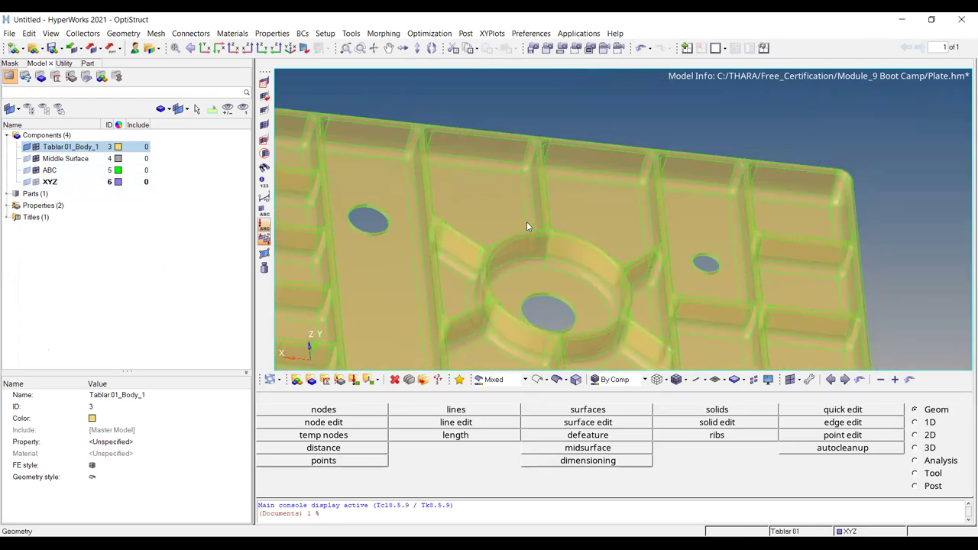
{"action": "scroll", "coordinate": [525, 223], "scroll_direction": "down", "scroll_amount": 3, "text": "ctrl"}
{"action": "left_click_drag", "start_coordinate": [579, 230], "coordinate": [588, 231], "text": "ctrl"}
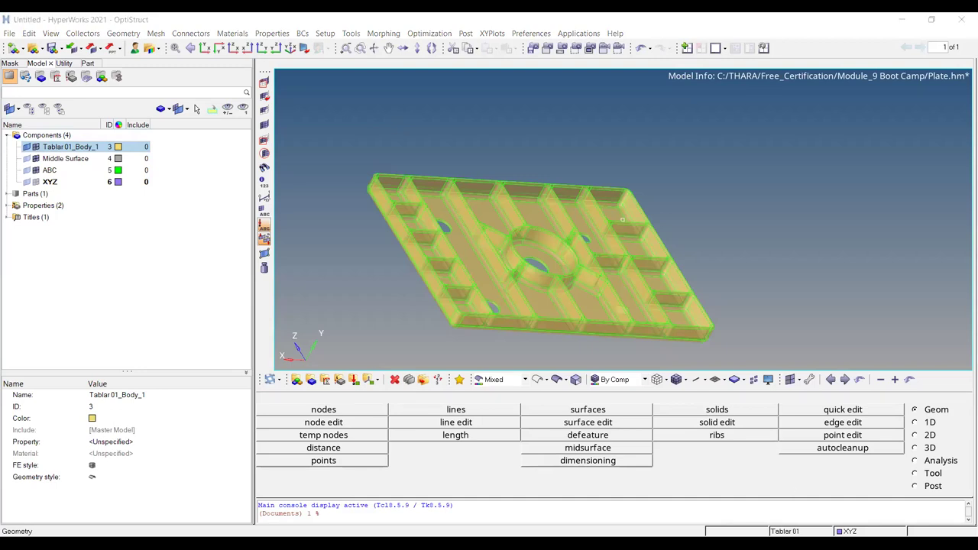
{"action": "key", "text": "alt+Tab"}
{"action": "key", "text": "Right"}
{"action": "key", "text": "Left"}
{"action": "key", "text": "Left"}
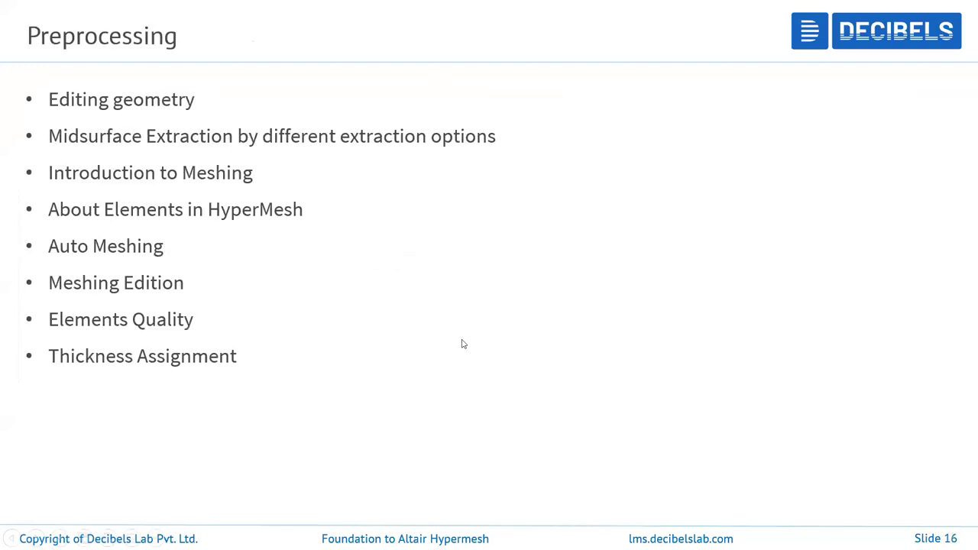
{"action": "key", "text": "Right"}
{"action": "key", "text": "Right"}
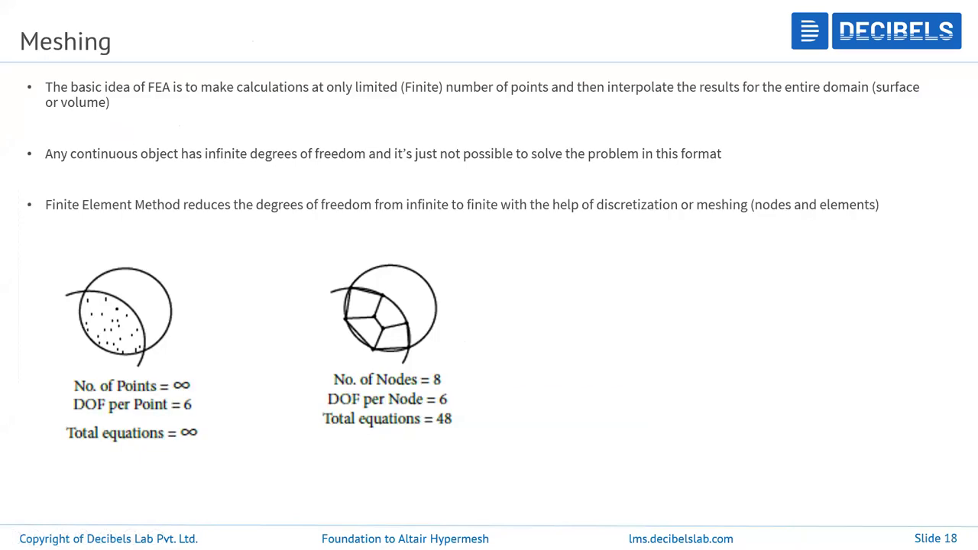
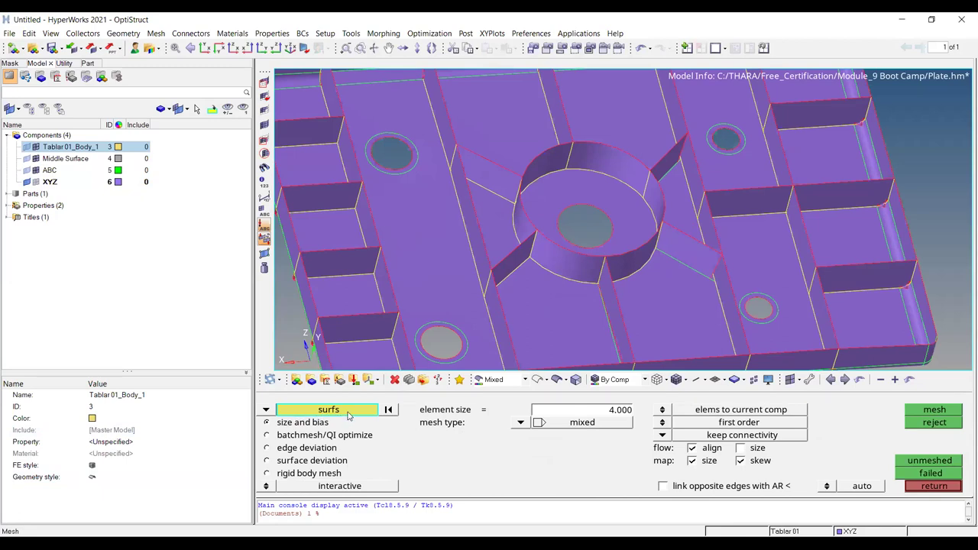
Step: Look over the automesh options for elems and return the entity type to surfs
{"action": "left_click", "coordinate": [267, 410]}
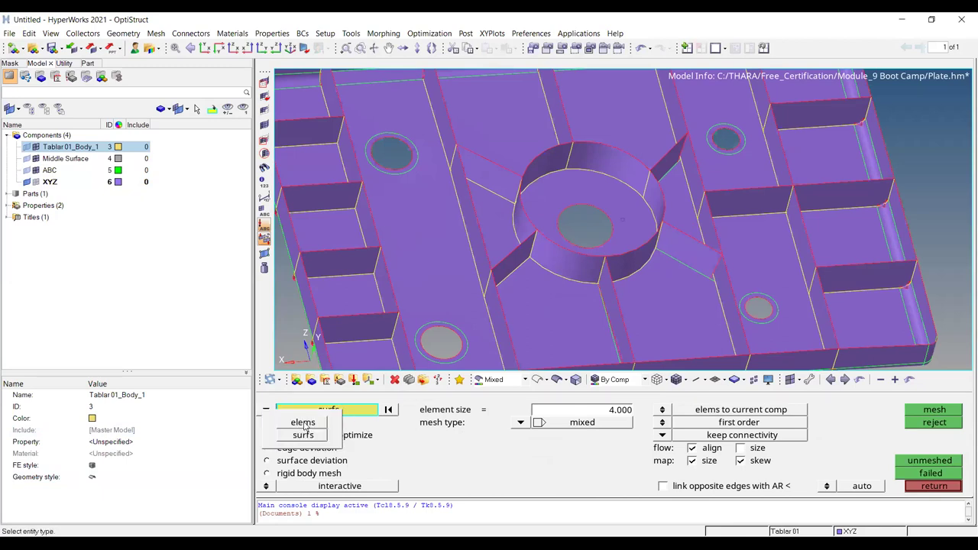
{"action": "left_click", "coordinate": [304, 422]}
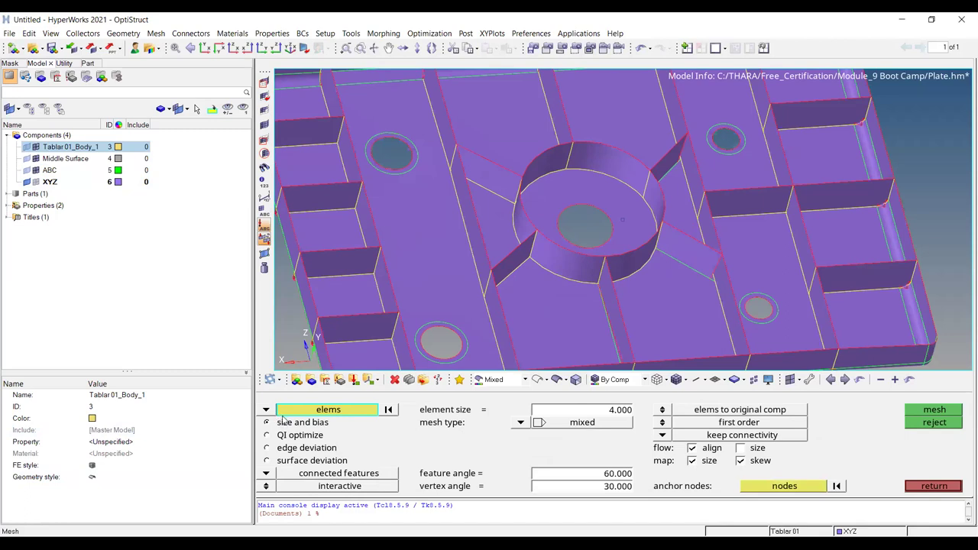
{"action": "left_click", "coordinate": [266, 411]}
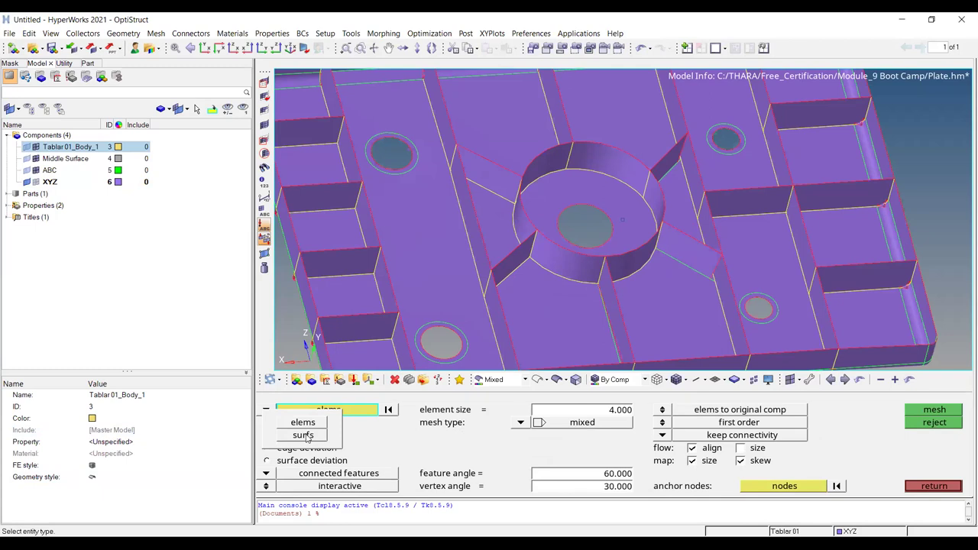
{"action": "left_click", "coordinate": [304, 434]}
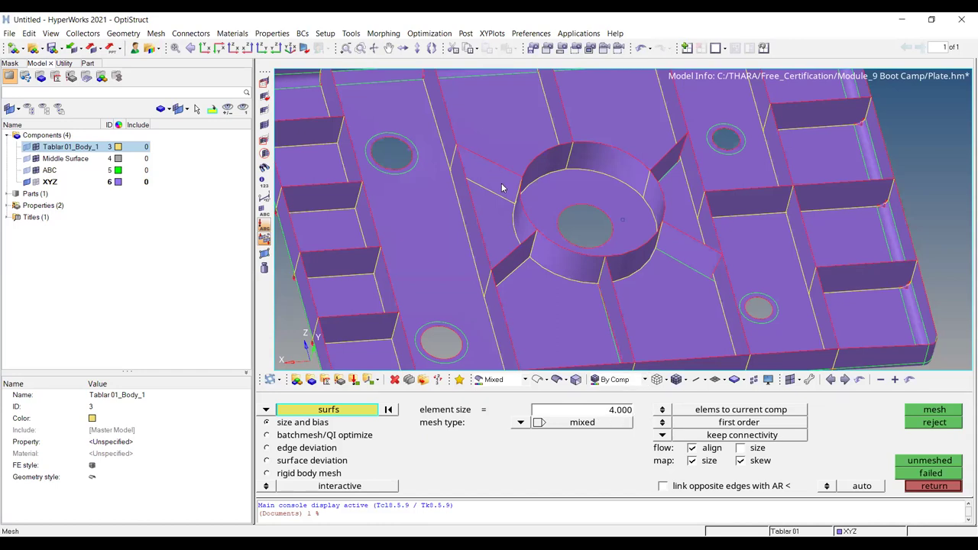
Step: Examine the XYZ midsurface before meshing and check the element order choices, keeping first order
{"action": "scroll", "coordinate": [481, 168], "scroll_direction": "down", "scroll_amount": 5}
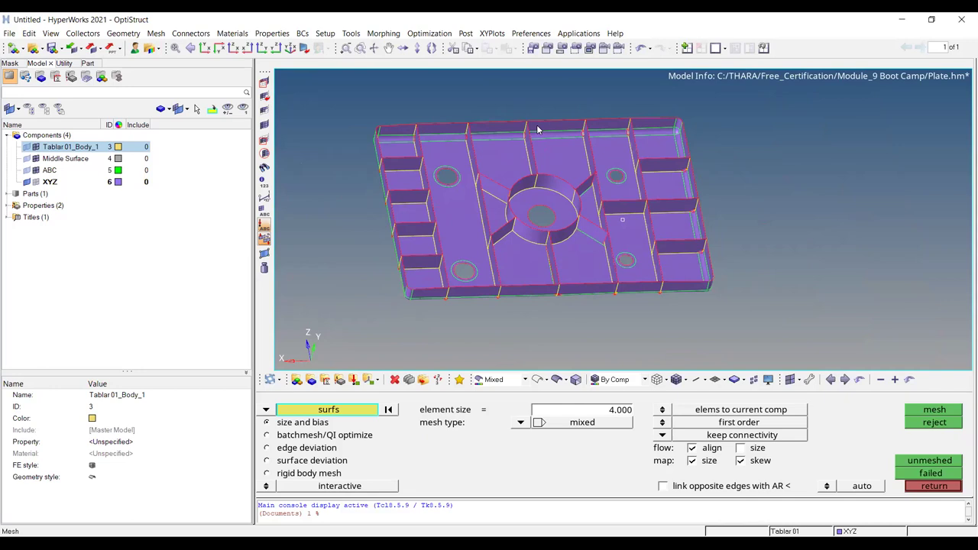
{"action": "scroll", "coordinate": [537, 130], "scroll_direction": "up", "scroll_amount": 1}
{"action": "right_click_drag", "start_coordinate": [586, 191], "coordinate": [609, 193], "text": "ctrl"}
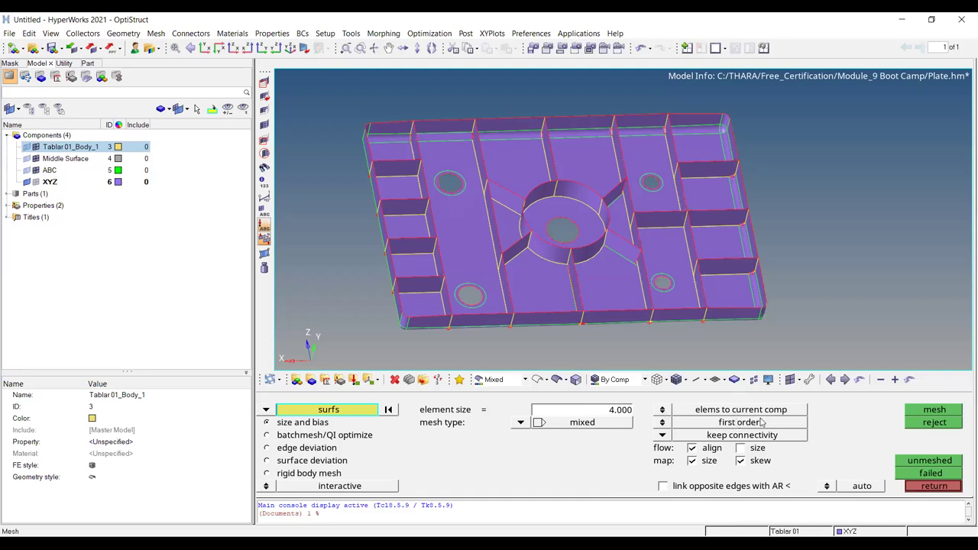
{"action": "left_click", "coordinate": [662, 423]}
{"action": "left_click", "coordinate": [665, 424]}
{"action": "scroll", "coordinate": [669, 257], "scroll_direction": "up", "scroll_amount": 6}
{"action": "scroll", "coordinate": [669, 257], "scroll_direction": "down", "scroll_amount": 5}
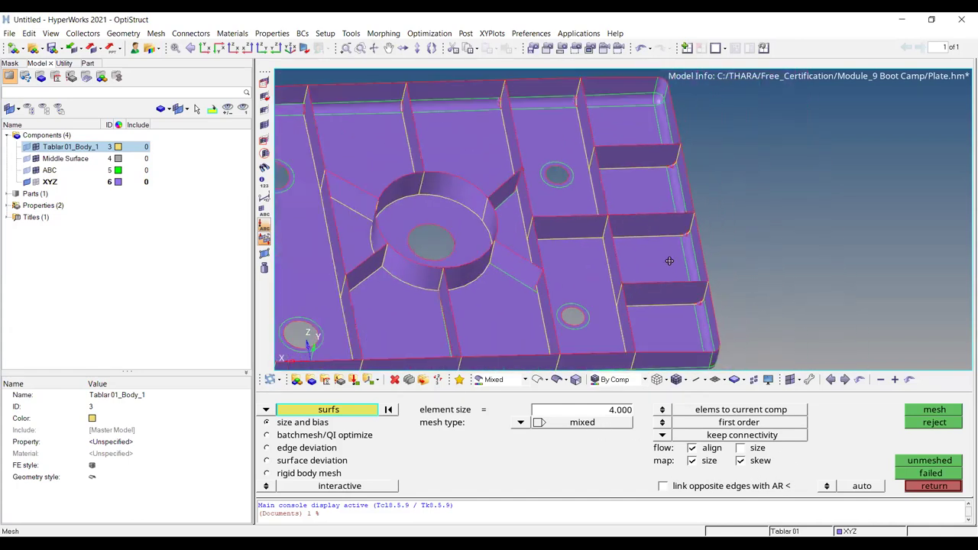
Step: Mesh the floor surface around the small hole below the cross rib with mixed elements of size 4.000, and inspect the elements around the washer
{"action": "scroll", "coordinate": [663, 293], "scroll_direction": "up", "scroll_amount": 8}
{"action": "left_click", "coordinate": [673, 288]}
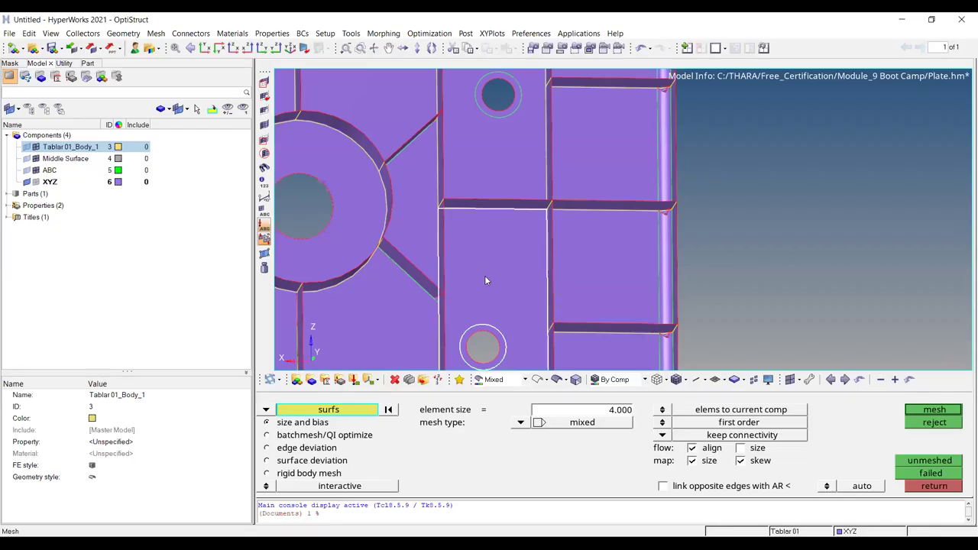
{"action": "scroll", "coordinate": [485, 275], "scroll_direction": "down", "scroll_amount": 3}
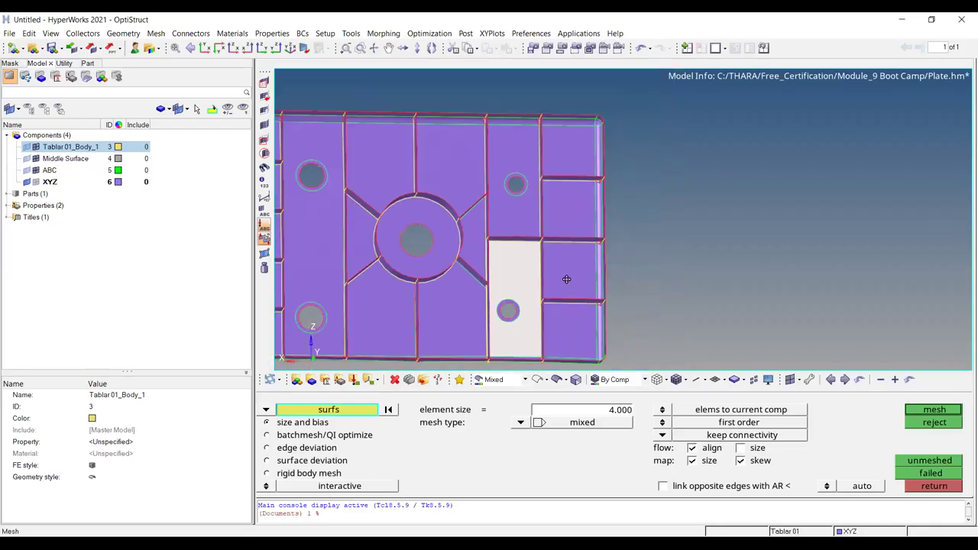
{"action": "scroll", "coordinate": [509, 293], "scroll_direction": "up", "scroll_amount": 4}
{"action": "left_click_drag", "start_coordinate": [474, 301], "coordinate": [527, 269], "text": "ctrl"}
{"action": "middle_click", "coordinate": [526, 269]}
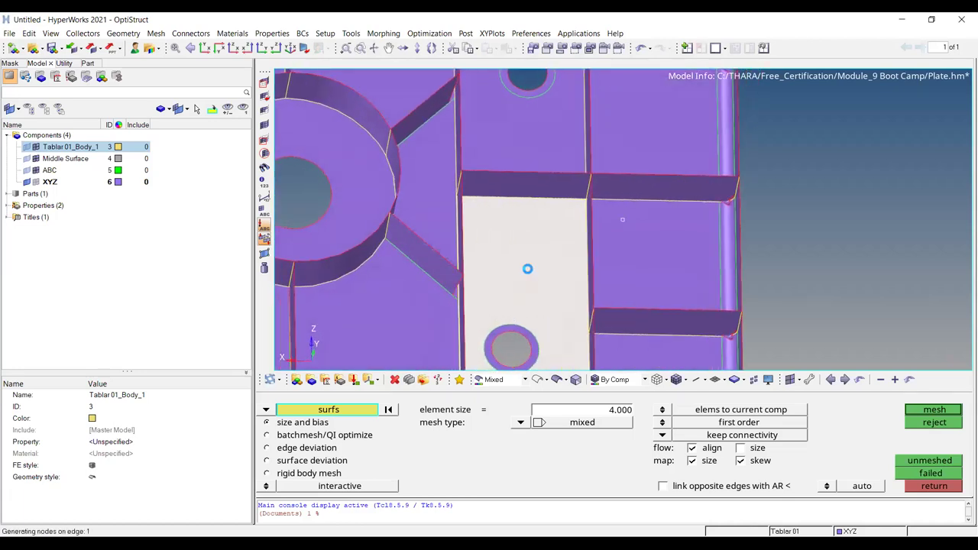
{"action": "scroll", "coordinate": [530, 260], "scroll_direction": "down", "scroll_amount": 2}
{"action": "scroll", "coordinate": [538, 237], "scroll_direction": "down", "scroll_amount": 2}
{"action": "scroll", "coordinate": [539, 255], "scroll_direction": "up", "scroll_amount": 6}
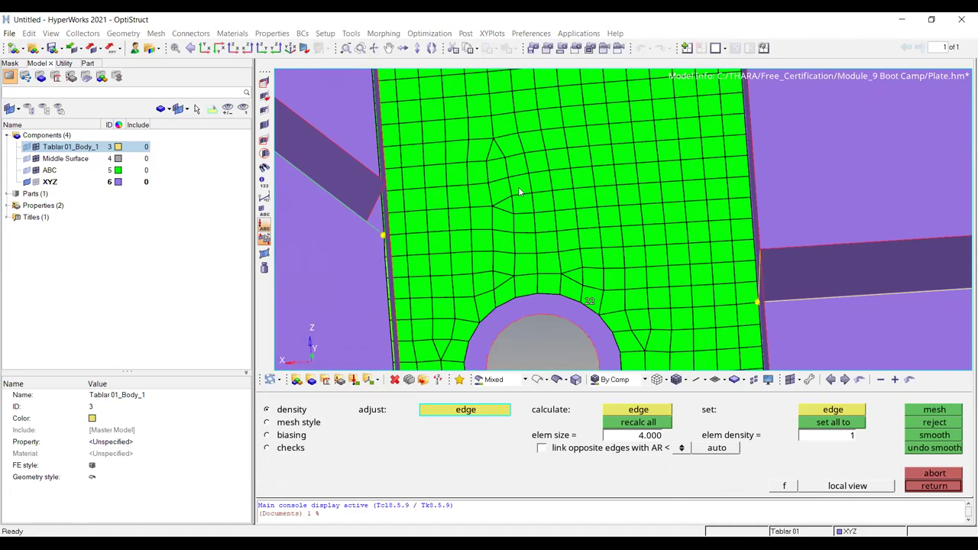
Step: Reject the mixed mesh on the floor surface around the small hole and return to the automesh settings
{"action": "scroll", "coordinate": [518, 191], "scroll_direction": "down", "scroll_amount": 3}
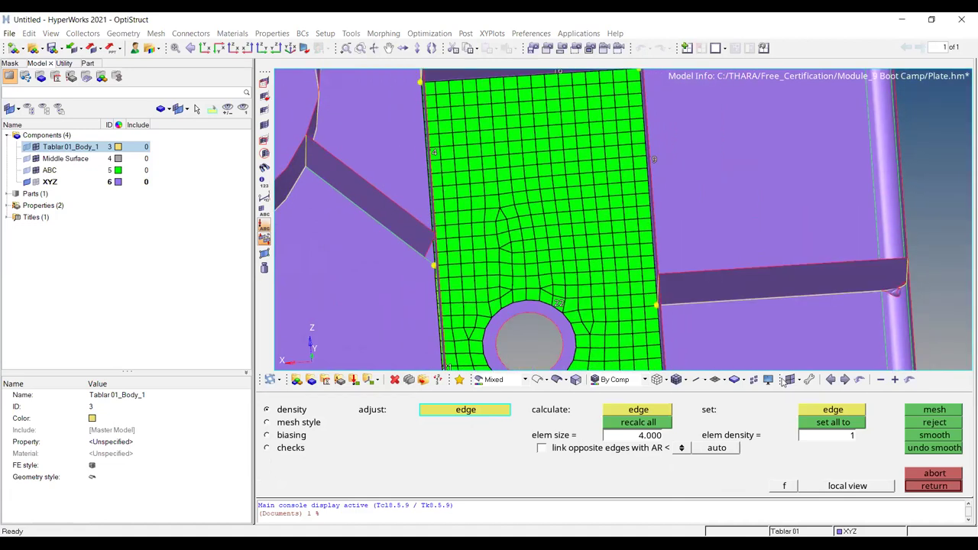
{"action": "left_click", "coordinate": [935, 422]}
{"action": "left_click", "coordinate": [933, 485]}
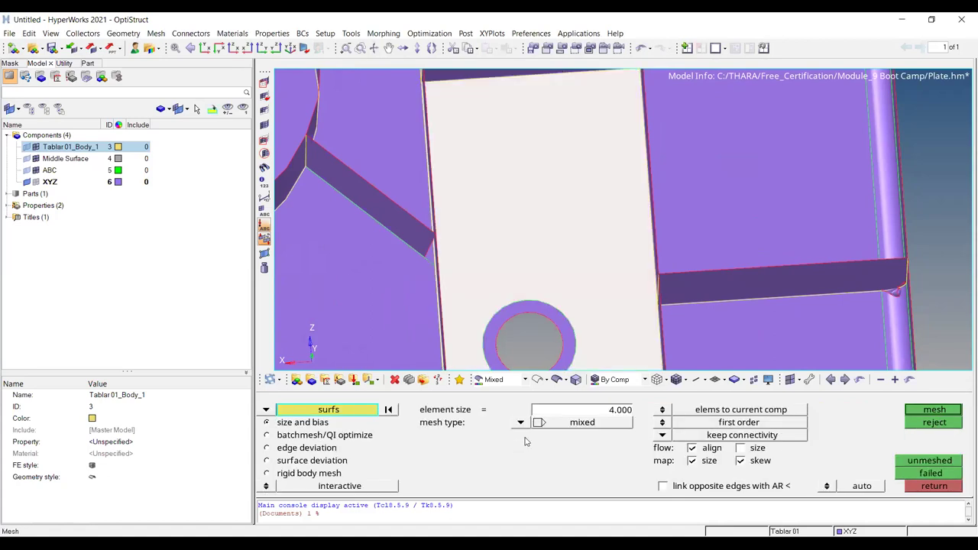
Step: Mesh the same floor surface with quads only elements of size 4.000 and inspect the elements below the cross rib
{"action": "left_click", "coordinate": [526, 425]}
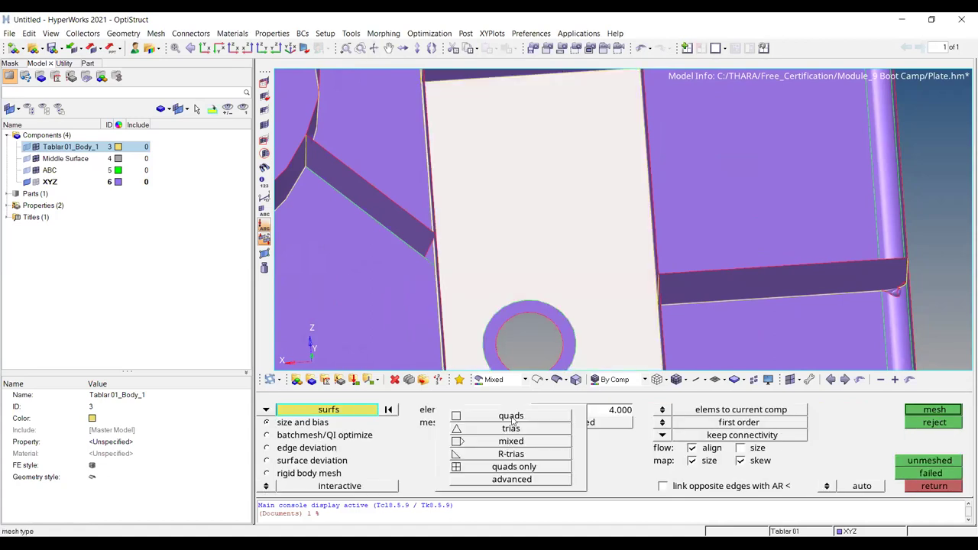
{"action": "left_click", "coordinate": [513, 466]}
{"action": "scroll", "coordinate": [554, 278], "scroll_direction": "down", "scroll_amount": 2}
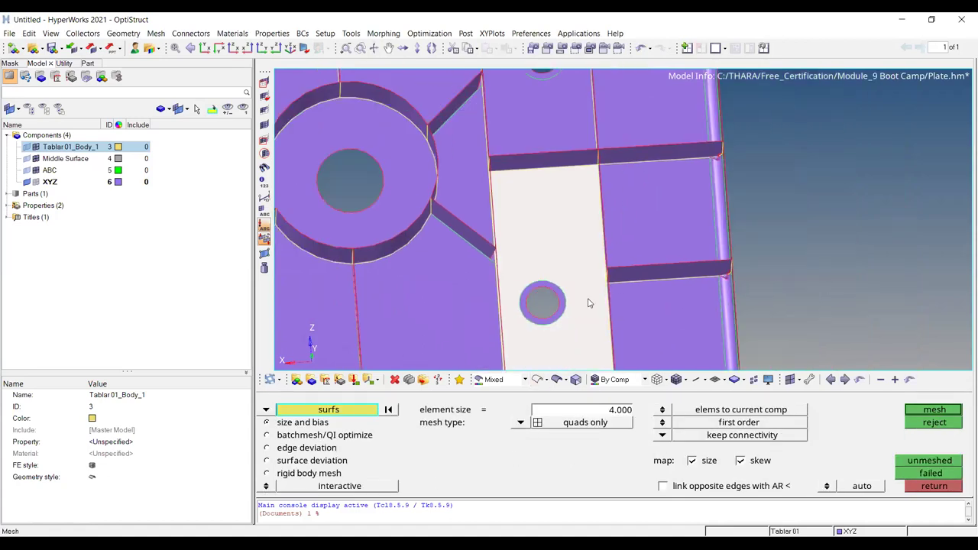
{"action": "middle_click", "coordinate": [553, 283]}
{"action": "scroll", "coordinate": [547, 305], "scroll_direction": "up", "scroll_amount": 3}
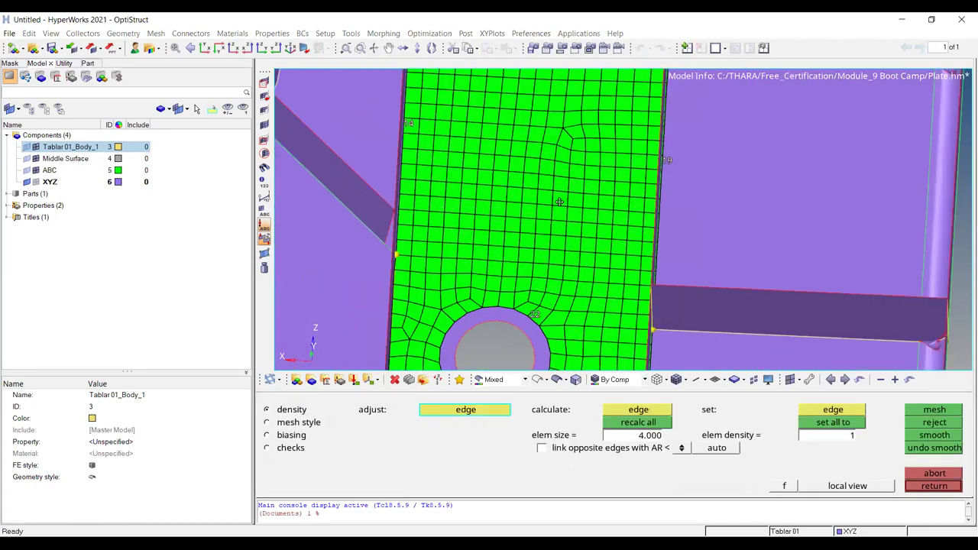
{"action": "scroll", "coordinate": [559, 201], "scroll_direction": "up", "scroll_amount": 4}
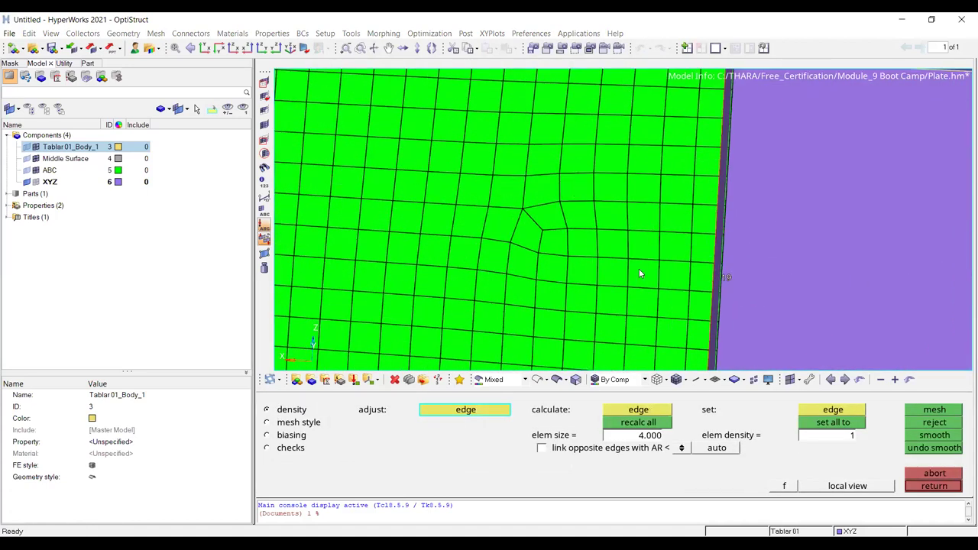
Step: Examine the quads only elements around the small hole's washer and reject this mesh
{"action": "scroll", "coordinate": [548, 210], "scroll_direction": "down", "scroll_amount": 5, "text": "ctrl"}
{"action": "right_click_drag", "start_coordinate": [504, 277], "coordinate": [563, 196], "text": "ctrl"}
{"action": "left_click_drag", "start_coordinate": [563, 197], "coordinate": [449, 267], "text": "ctrl"}
{"action": "scroll", "coordinate": [448, 266], "scroll_direction": "up", "scroll_amount": 1}
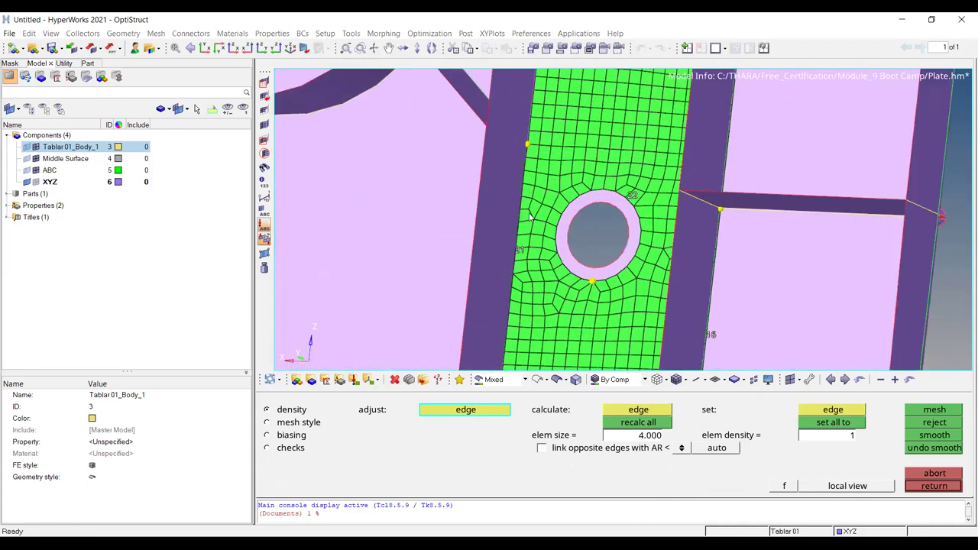
{"action": "scroll", "coordinate": [529, 217], "scroll_direction": "down", "scroll_amount": 2, "text": "ctrl"}
{"action": "left_click_drag", "start_coordinate": [544, 226], "coordinate": [616, 227], "text": "ctrl"}
{"action": "right_click_drag", "start_coordinate": [623, 224], "coordinate": [546, 273], "text": "ctrl"}
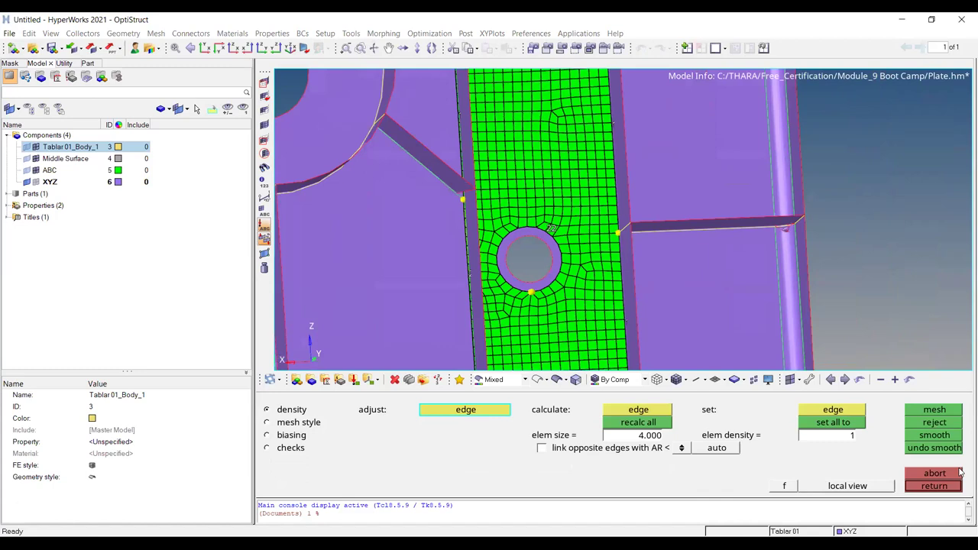
{"action": "left_click", "coordinate": [934, 422]}
{"action": "left_click", "coordinate": [933, 486]}
Step: Mesh the floor surface around the small hole with trias of size 4.000, inspect the pattern and reject it
{"action": "left_click", "coordinate": [518, 422]}
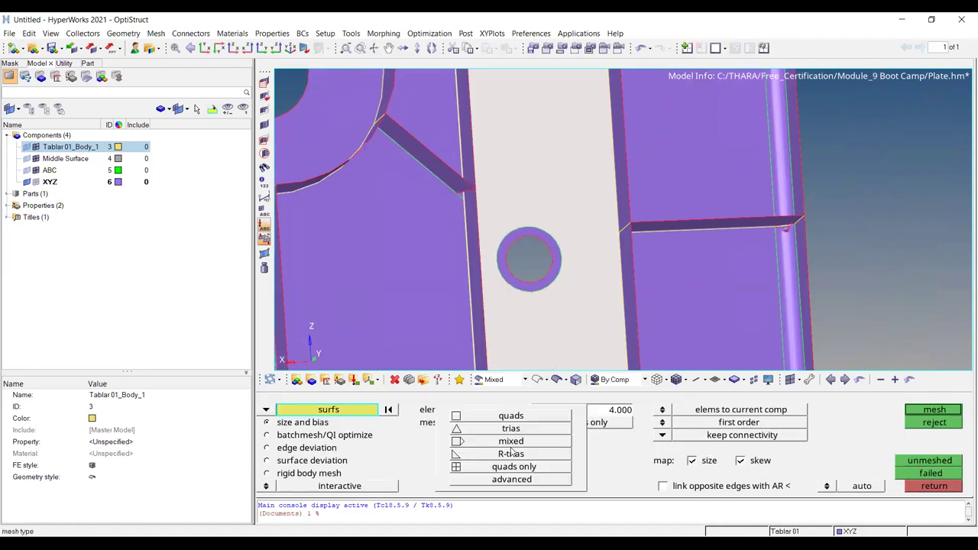
{"action": "left_click", "coordinate": [510, 428]}
{"action": "middle_click", "coordinate": [602, 271]}
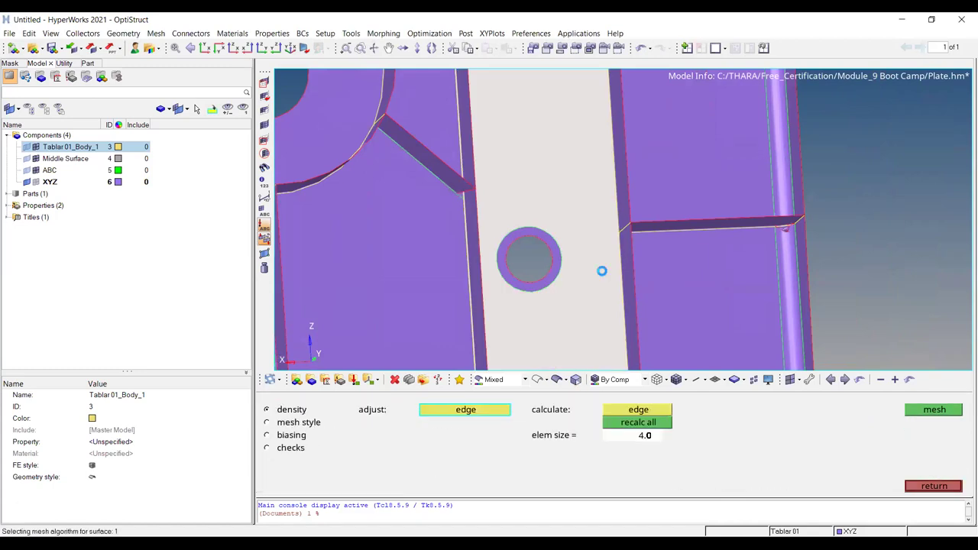
{"action": "left_click_drag", "start_coordinate": [589, 280], "coordinate": [567, 234], "text": "ctrl"}
{"action": "scroll", "coordinate": [567, 233], "scroll_direction": "up", "scroll_amount": 2, "text": "ctrl"}
{"action": "right_click_drag", "start_coordinate": [550, 149], "coordinate": [565, 224], "text": "ctrl"}
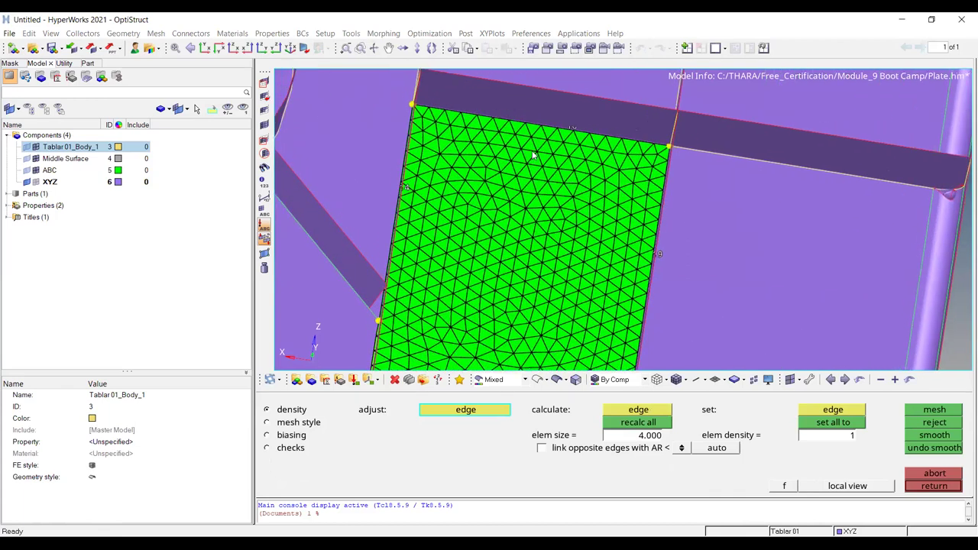
{"action": "scroll", "coordinate": [495, 163], "scroll_direction": "up", "scroll_amount": 5, "text": "ctrl"}
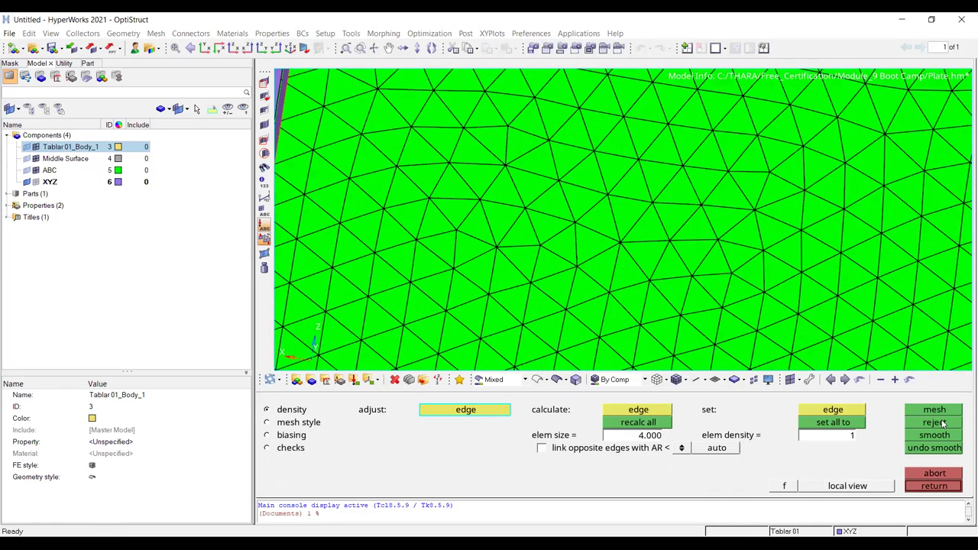
{"action": "left_click", "coordinate": [942, 423]}
{"action": "key", "text": "Escape"}
Step: Mesh the floor surface around the small hole with R-trias of size 4.000, inspect the pattern and reject it
{"action": "left_click", "coordinate": [521, 424]}
{"action": "left_click", "coordinate": [508, 455]}
{"action": "scroll", "coordinate": [558, 248], "scroll_direction": "down", "scroll_amount": 4, "text": "ctrl"}
{"action": "middle_click", "coordinate": [556, 245]}
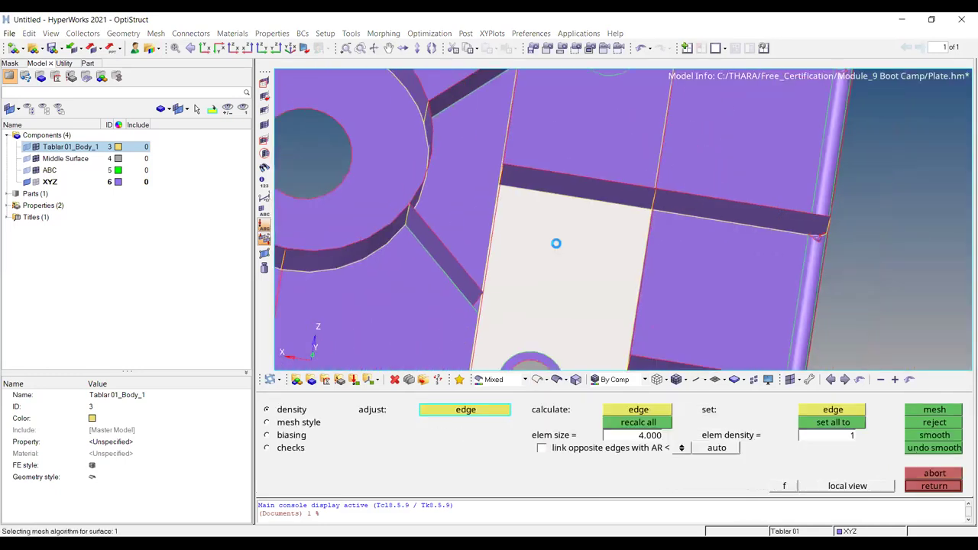
{"action": "left_click_drag", "start_coordinate": [568, 327], "coordinate": [593, 277], "text": "ctrl"}
{"action": "scroll", "coordinate": [582, 205], "scroll_direction": "up", "scroll_amount": 5, "text": "ctrl"}
{"action": "scroll", "coordinate": [598, 175], "scroll_direction": "down", "scroll_amount": 3, "text": "ctrl"}
{"action": "scroll", "coordinate": [598, 175], "scroll_direction": "down", "scroll_amount": 1, "text": "ctrl"}
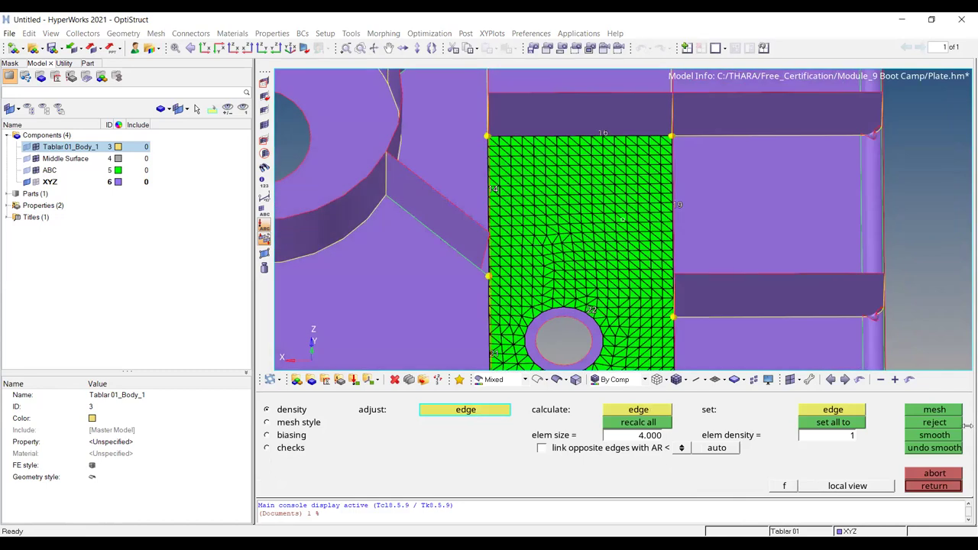
{"action": "left_click", "coordinate": [944, 425]}
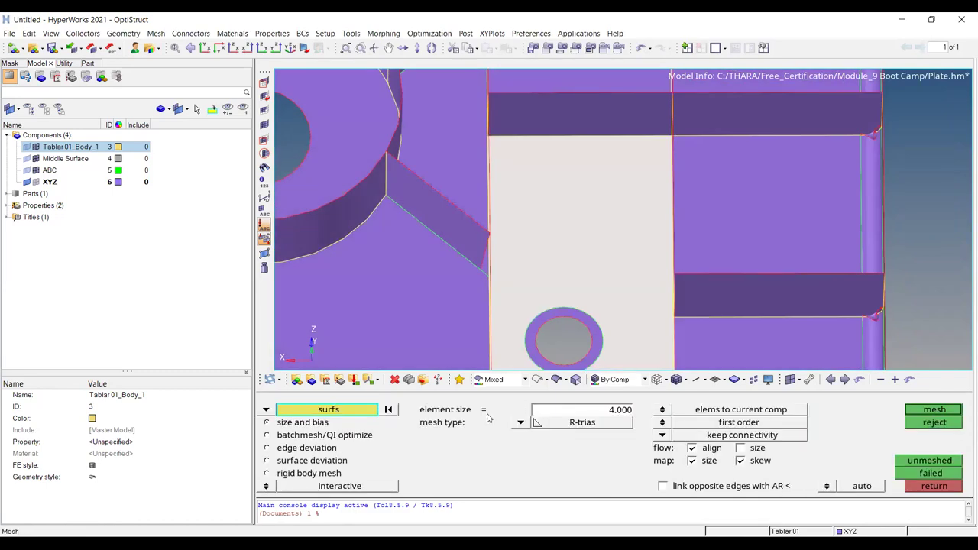
Step: Set the mesh type back to mixed and clear the surface selection
{"action": "left_click", "coordinate": [520, 423]}
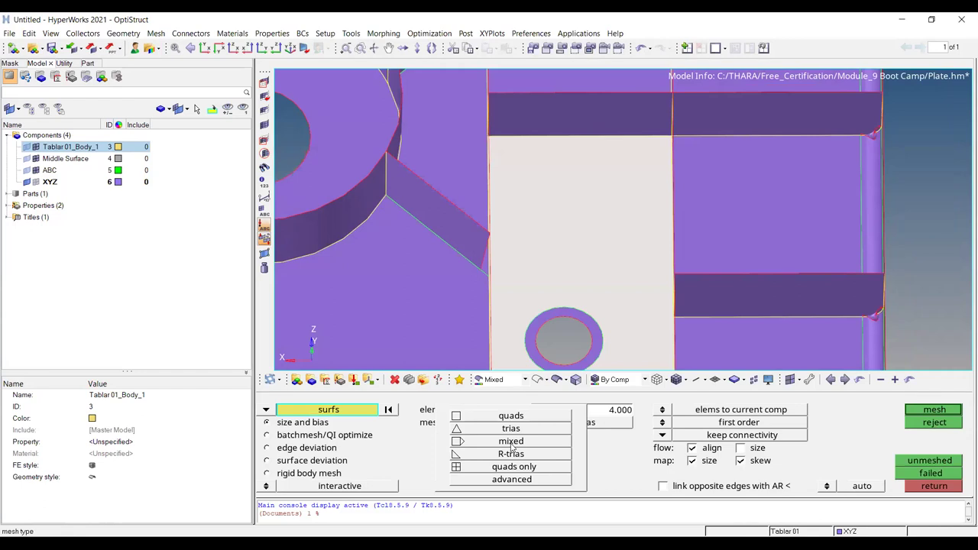
{"action": "left_click", "coordinate": [512, 443]}
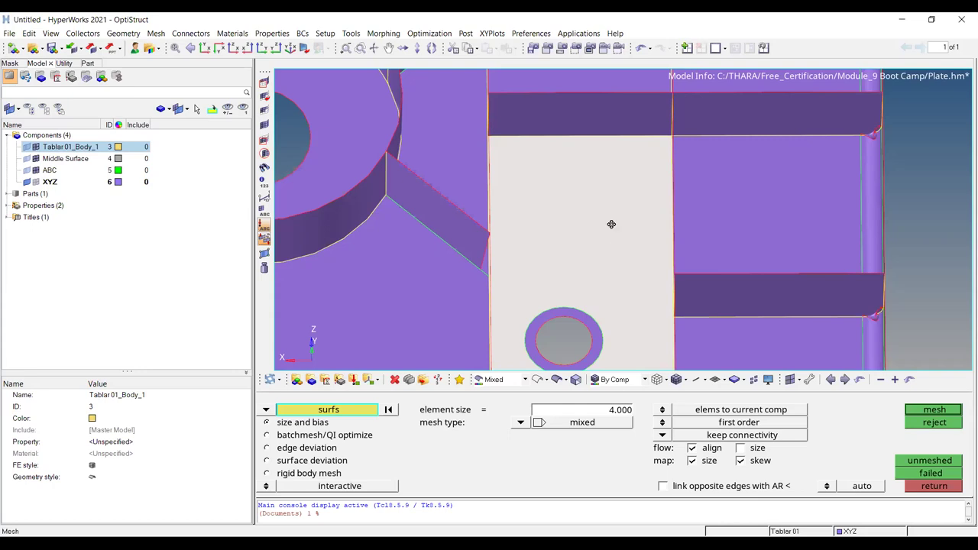
{"action": "scroll", "coordinate": [611, 224], "scroll_direction": "down", "scroll_amount": 5, "text": "ctrl"}
{"action": "left_click_drag", "start_coordinate": [629, 270], "coordinate": [658, 269], "text": "ctrl"}
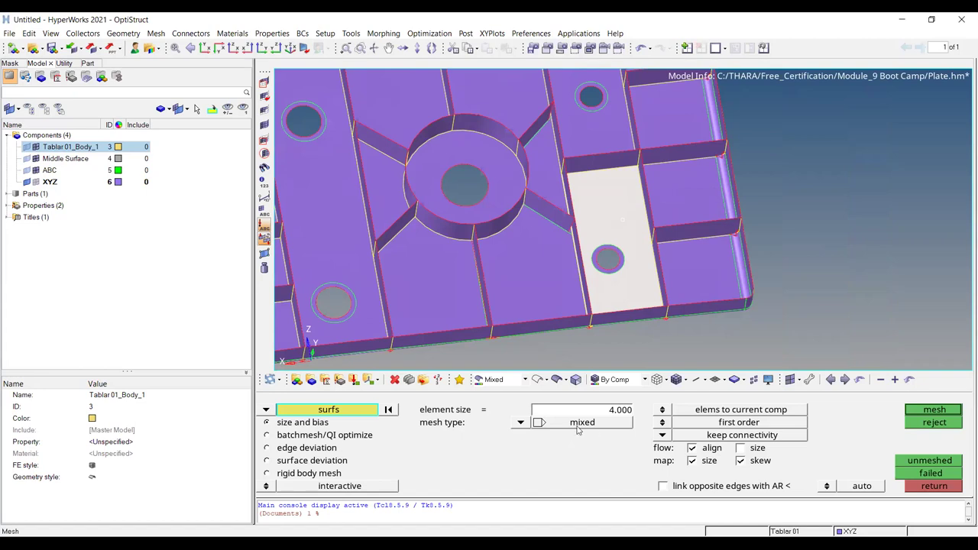
{"action": "left_click", "coordinate": [389, 410]}
{"action": "right_click_drag", "start_coordinate": [520, 218], "coordinate": [627, 217], "text": "ctrl"}
{"action": "left_click_drag", "start_coordinate": [626, 218], "coordinate": [419, 118], "text": "ctrl"}
{"action": "left_click_drag", "start_coordinate": [483, 155], "coordinate": [559, 127], "text": "ctrl"}
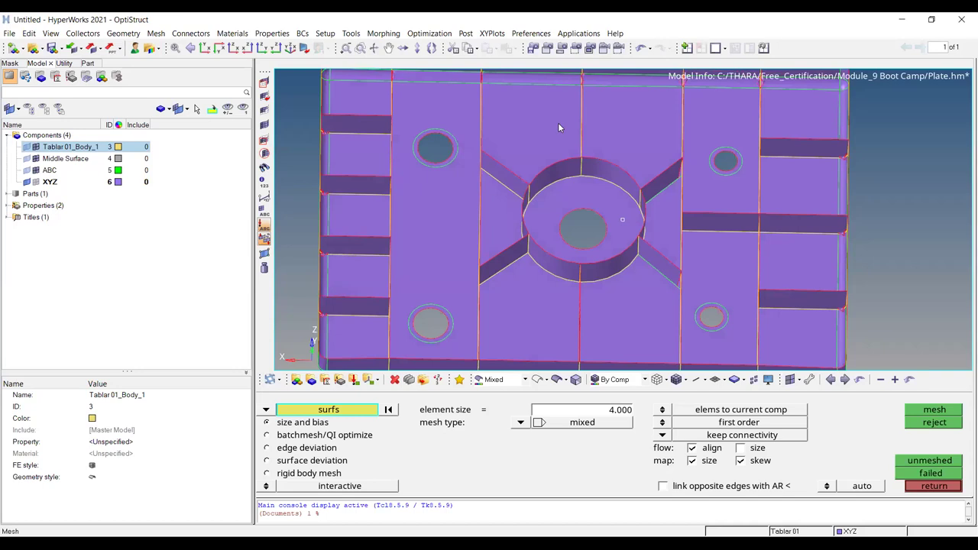
{"action": "left_click_drag", "start_coordinate": [624, 219], "coordinate": [640, 204], "text": "ctrl"}
{"action": "scroll", "coordinate": [646, 134], "scroll_direction": "up", "scroll_amount": 3}
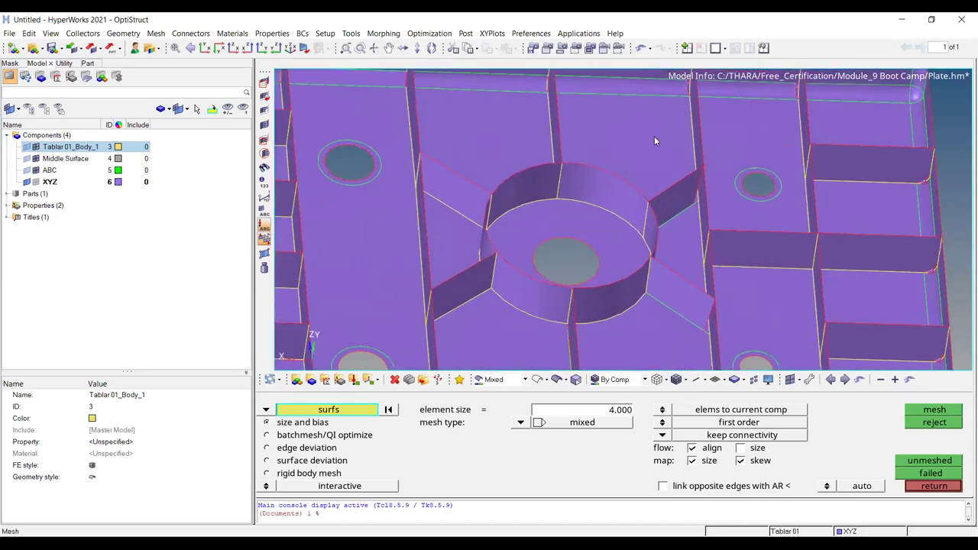
{"action": "left_click", "coordinate": [602, 158]}
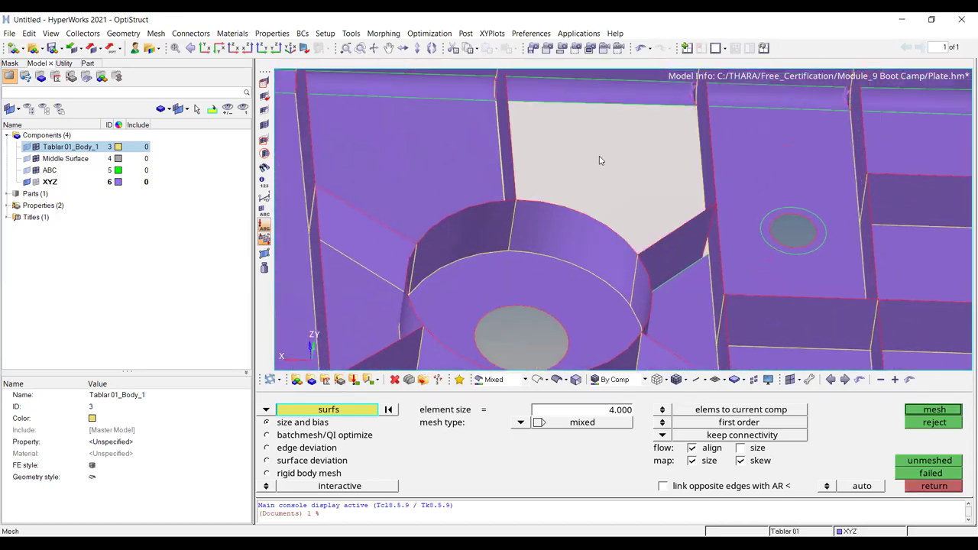
{"action": "left_click", "coordinate": [421, 126]}
{"action": "scroll", "coordinate": [583, 163], "scroll_direction": "down", "scroll_amount": 3}
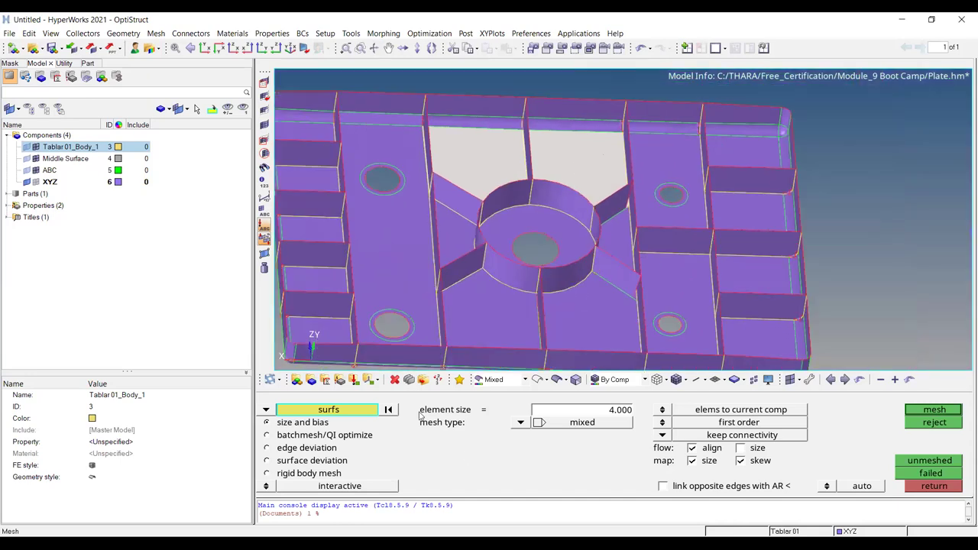
{"action": "left_click", "coordinate": [388, 410]}
Step: Try to mesh the washer surface around the large upper hole on the side opposite the small holes, and abort
{"action": "right_click_drag", "start_coordinate": [598, 202], "coordinate": [642, 238], "text": "ctrl"}
{"action": "scroll", "coordinate": [439, 210], "scroll_direction": "up", "scroll_amount": 10}
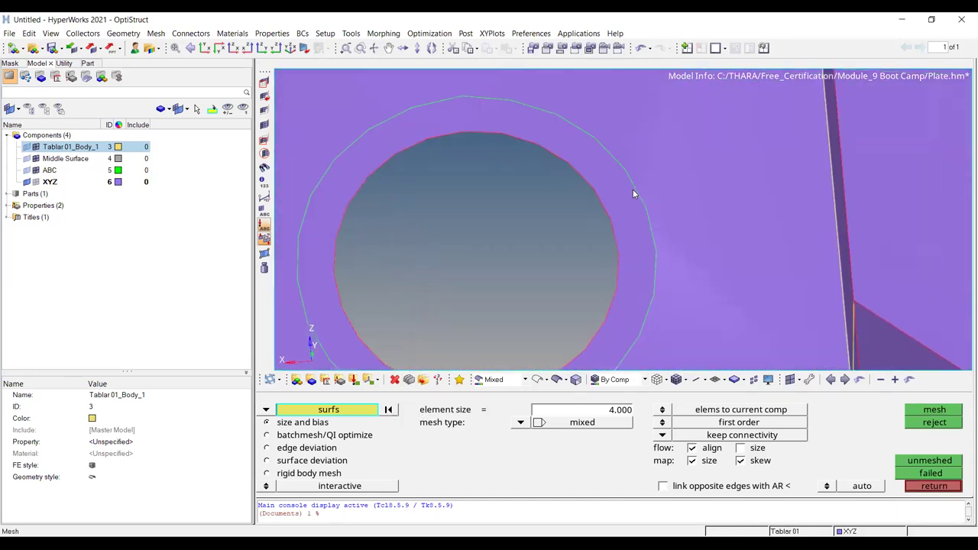
{"action": "left_click", "coordinate": [632, 188]}
{"action": "scroll", "coordinate": [502, 205], "scroll_direction": "down", "scroll_amount": 3}
{"action": "middle_click", "coordinate": [502, 203]}
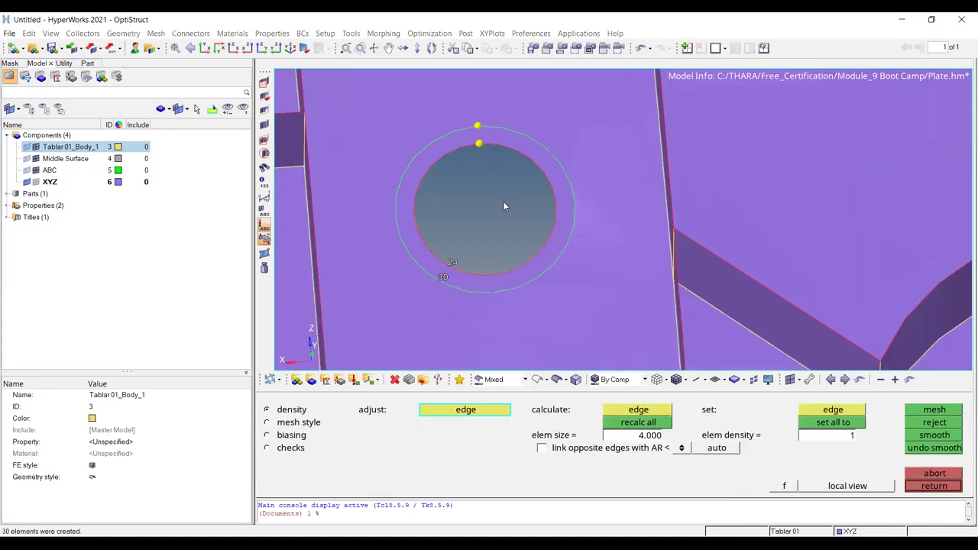
{"action": "left_click", "coordinate": [957, 474]}
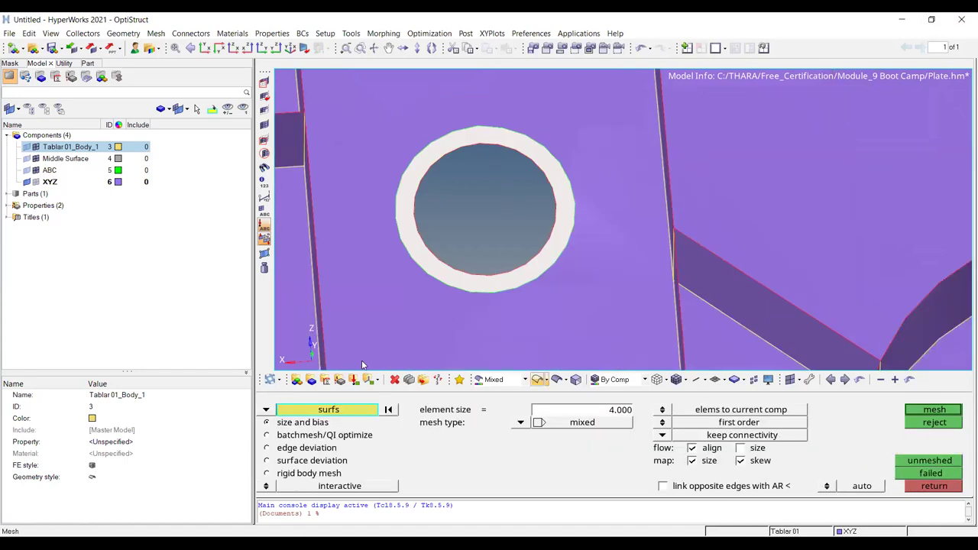
Step: Reselect the large hole's washer surface, mesh it with mixed elements of size 4.000 and inspect its edge densities
{"action": "left_click", "coordinate": [391, 410]}
{"action": "scroll", "coordinate": [447, 280], "scroll_direction": "up", "scroll_amount": 2}
{"action": "left_click_drag", "start_coordinate": [447, 284], "coordinate": [451, 283], "text": "ctrl"}
{"action": "left_click", "coordinate": [450, 283]}
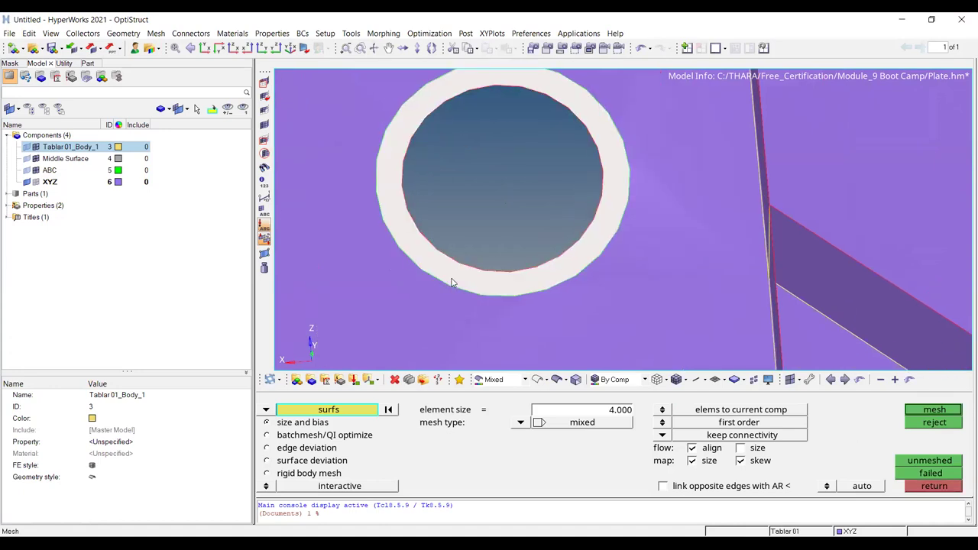
{"action": "left_click", "coordinate": [934, 410]}
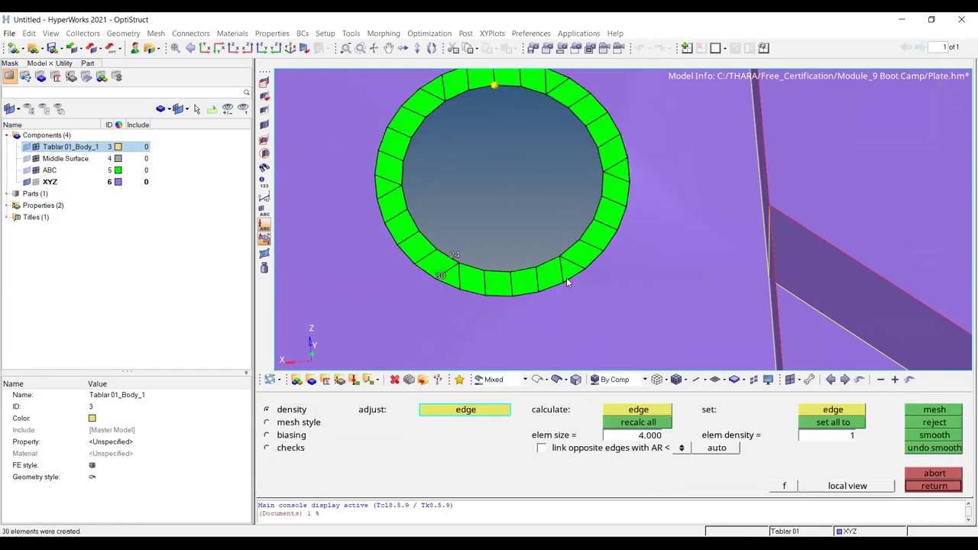
{"action": "scroll", "coordinate": [566, 282], "scroll_direction": "down", "scroll_amount": 3}
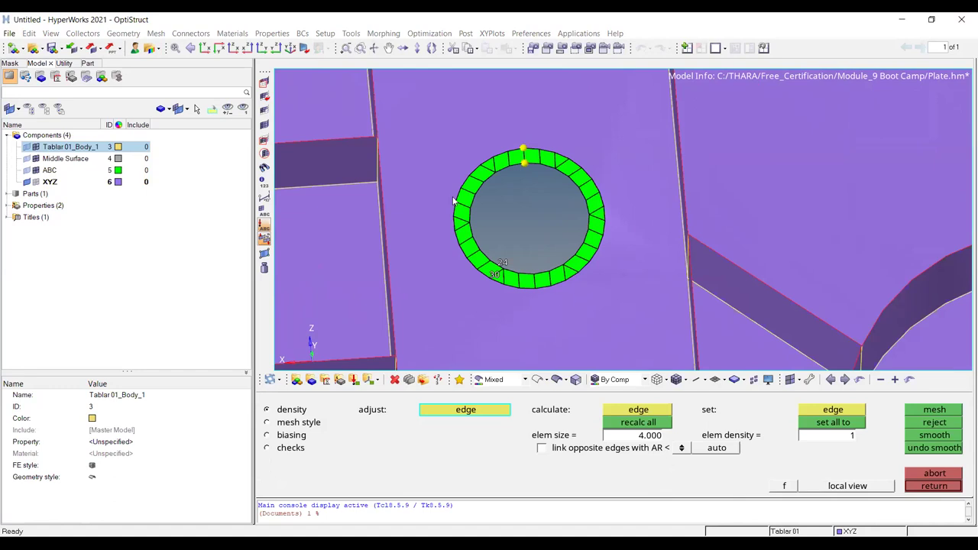
{"action": "scroll", "coordinate": [503, 268], "scroll_direction": "up", "scroll_amount": 2}
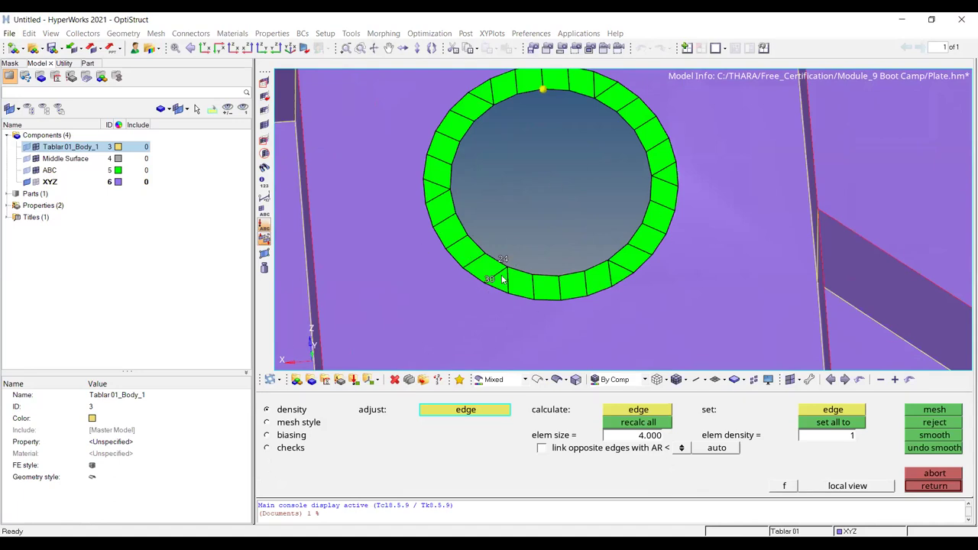
Step: Raise the element density on the washer's inner hole edge to 30 and remesh the washer
{"action": "left_click", "coordinate": [502, 260]}
{"action": "left_click", "coordinate": [502, 261]}
{"action": "left_click", "coordinate": [502, 260]}
{"action": "left_click", "coordinate": [501, 261]}
{"action": "left_click", "coordinate": [501, 261]}
{"action": "left_click", "coordinate": [501, 260]}
{"action": "middle_click", "coordinate": [501, 261]}
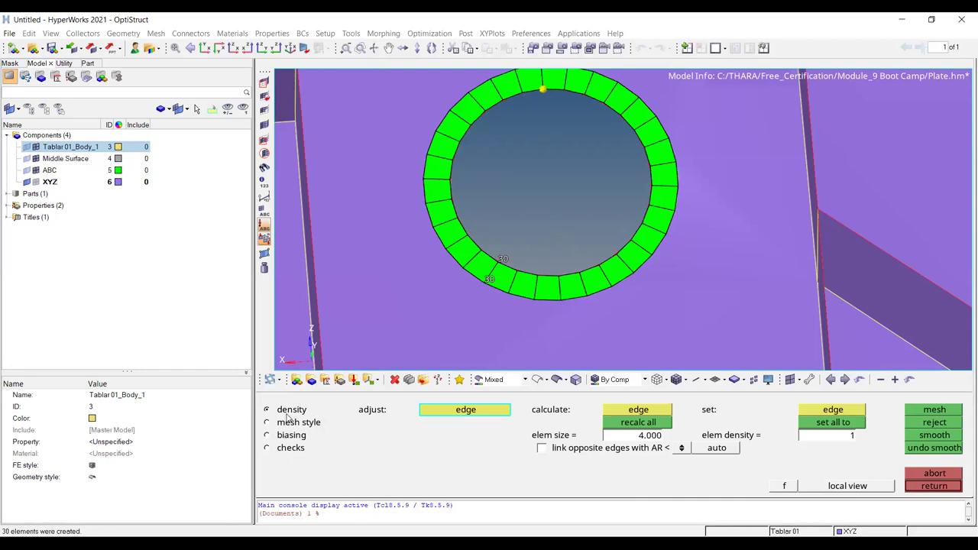
Step: Match the washer ring's outer edge density to the inner edge's 30, remesh the ring and accept the mesh
{"action": "left_click", "coordinate": [488, 284]}
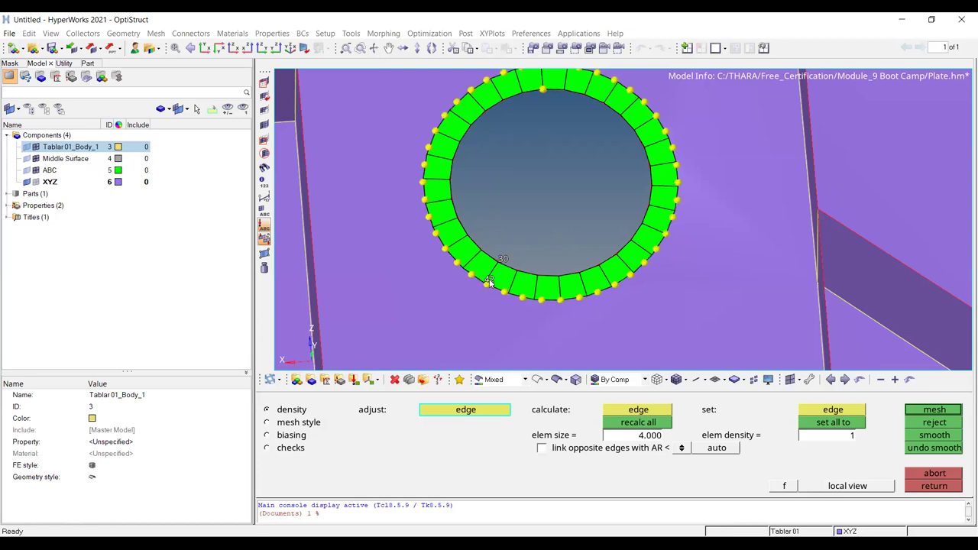
{"action": "right_click", "coordinate": [490, 282]}
{"action": "right_click", "coordinate": [490, 282]}
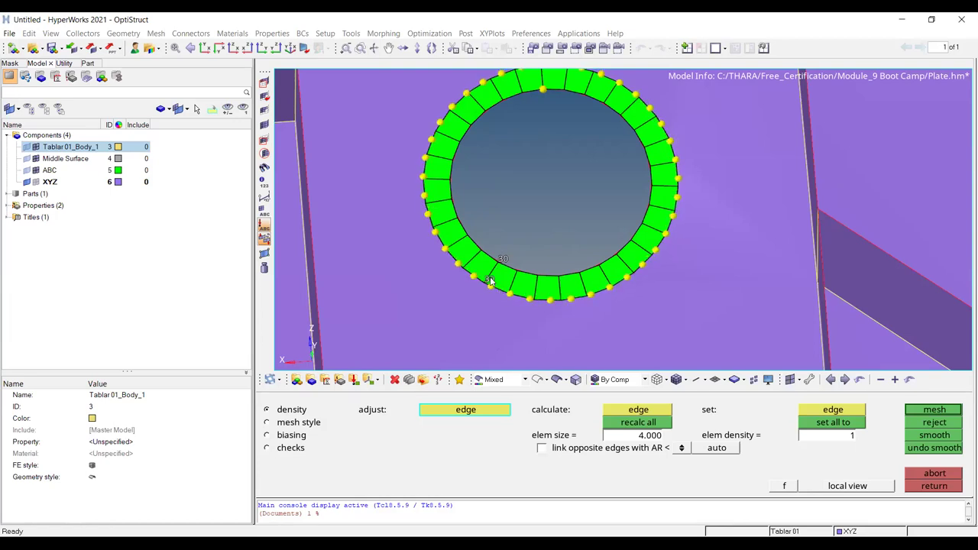
{"action": "right_click", "coordinate": [489, 283]}
{"action": "right_click", "coordinate": [490, 282]}
{"action": "right_click", "coordinate": [489, 282]}
{"action": "right_click", "coordinate": [490, 282]}
{"action": "right_click", "coordinate": [489, 282]}
{"action": "right_click", "coordinate": [489, 283]}
{"action": "right_click", "coordinate": [490, 283]}
{"action": "middle_click", "coordinate": [489, 283]}
{"action": "middle_click", "coordinate": [541, 198]}
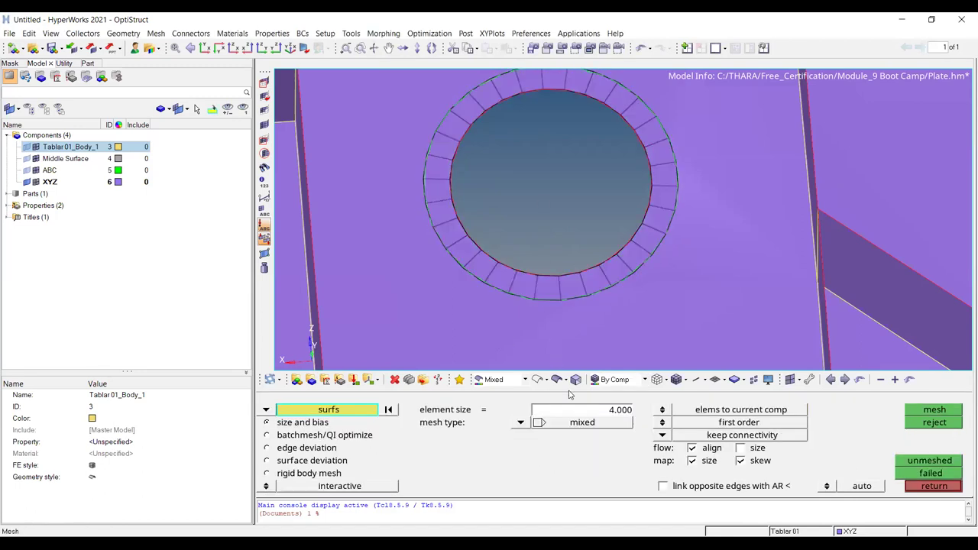
Step: Examine the meshed washer ring with the geometry in wireframe, and restore the shaded geometry display
{"action": "left_click", "coordinate": [538, 382]}
{"action": "scroll", "coordinate": [538, 274], "scroll_direction": "down", "scroll_amount": 4}
{"action": "mouse_move", "coordinate": [686, 255]}
{"action": "left_mouse_down", "text": "ctrl"}
{"action": "mouse_move", "coordinate": [640, 283]}
{"action": "mouse_move", "coordinate": [583, 260]}
{"action": "left_mouse_up", "text": "ctrl"}
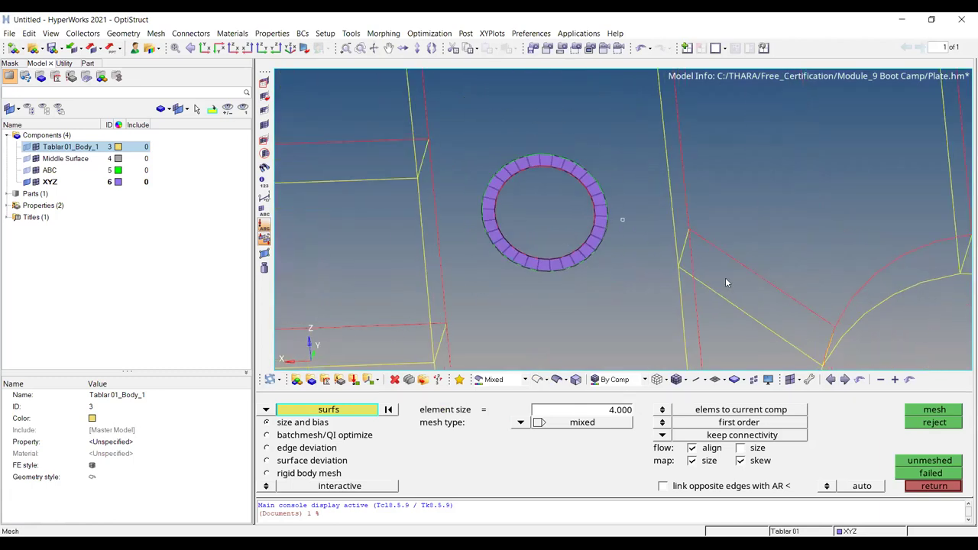
{"action": "scroll", "coordinate": [526, 197], "scroll_direction": "up", "scroll_amount": 3}
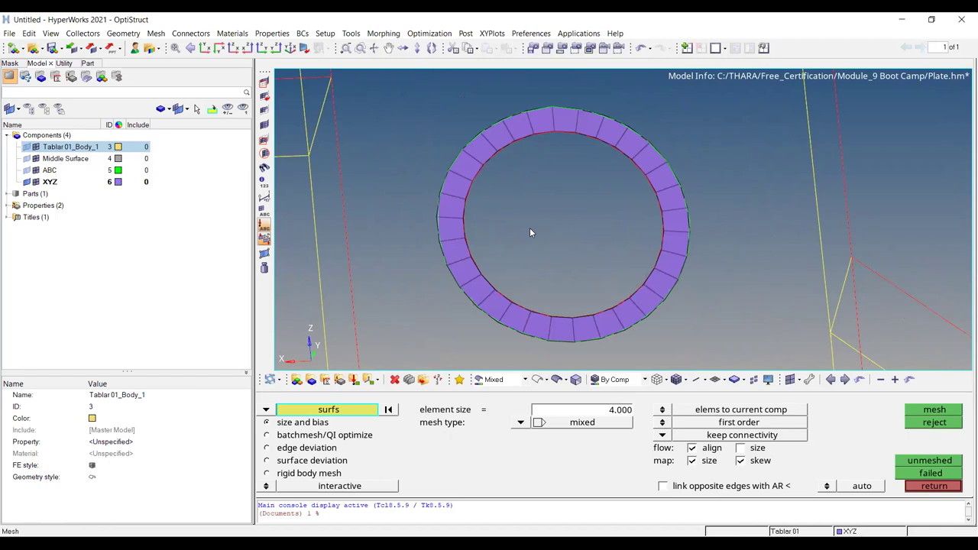
{"action": "left_click", "coordinate": [558, 380]}
Step: Mesh the washer surface around the lower hole on the same side of the plate with 4.000 mixed elements
{"action": "scroll", "coordinate": [612, 166], "scroll_direction": "down", "scroll_amount": 3}
{"action": "scroll", "coordinate": [612, 164], "scroll_direction": "down", "scroll_amount": 3}
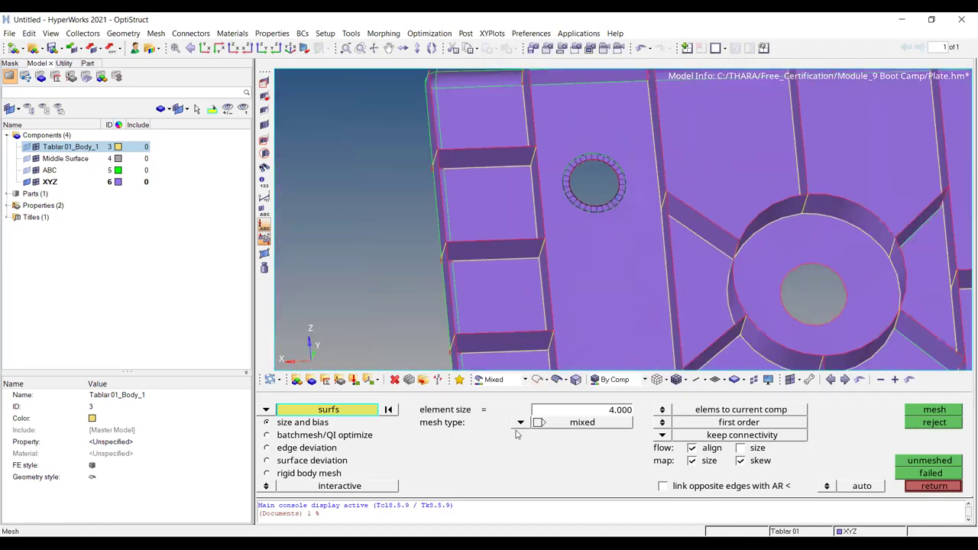
{"action": "left_click_drag", "start_coordinate": [658, 234], "coordinate": [643, 258], "text": "ctrl"}
{"action": "right_click_drag", "start_coordinate": [642, 329], "coordinate": [592, 180], "text": "ctrl"}
{"action": "scroll", "coordinate": [566, 277], "scroll_direction": "up", "scroll_amount": 4}
{"action": "left_click", "coordinate": [568, 277]}
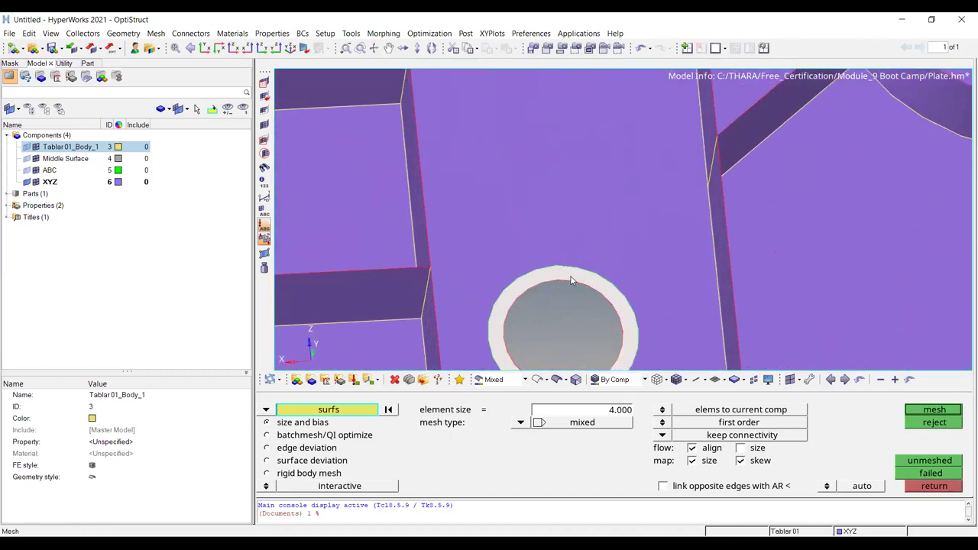
{"action": "middle_click", "coordinate": [568, 276]}
Step: Set the lower washer's inner edge density to 30 to match its outer edge, remesh and accept the mesh
{"action": "scroll", "coordinate": [504, 221], "scroll_direction": "down", "scroll_amount": 3}
{"action": "scroll", "coordinate": [521, 311], "scroll_direction": "up", "scroll_amount": 4}
{"action": "left_click", "coordinate": [515, 296]}
{"action": "left_click", "coordinate": [515, 296]}
{"action": "left_click", "coordinate": [516, 297]}
{"action": "left_click", "coordinate": [515, 297]}
{"action": "left_click", "coordinate": [516, 296]}
{"action": "left_click", "coordinate": [516, 297]}
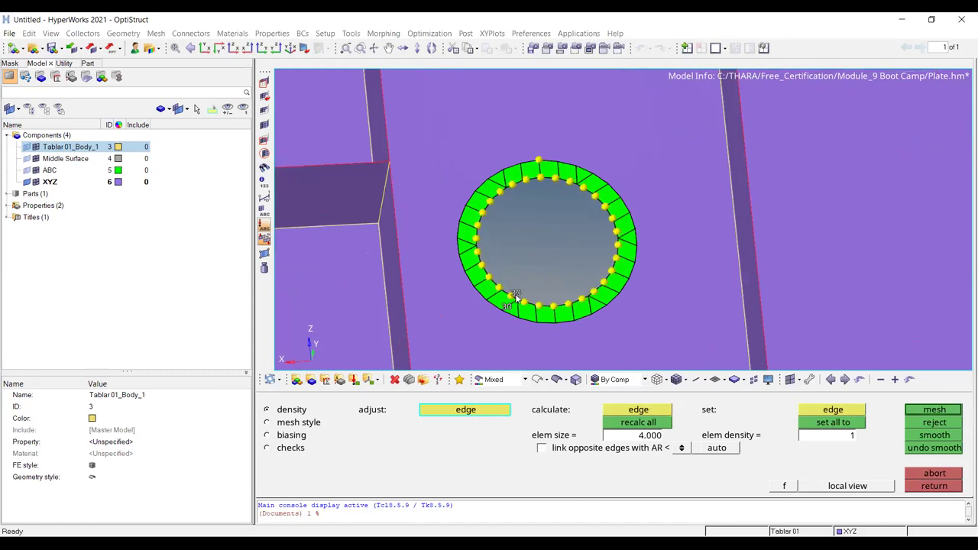
{"action": "scroll", "coordinate": [518, 298], "scroll_direction": "down", "scroll_amount": 5}
{"action": "middle_click", "coordinate": [526, 235]}
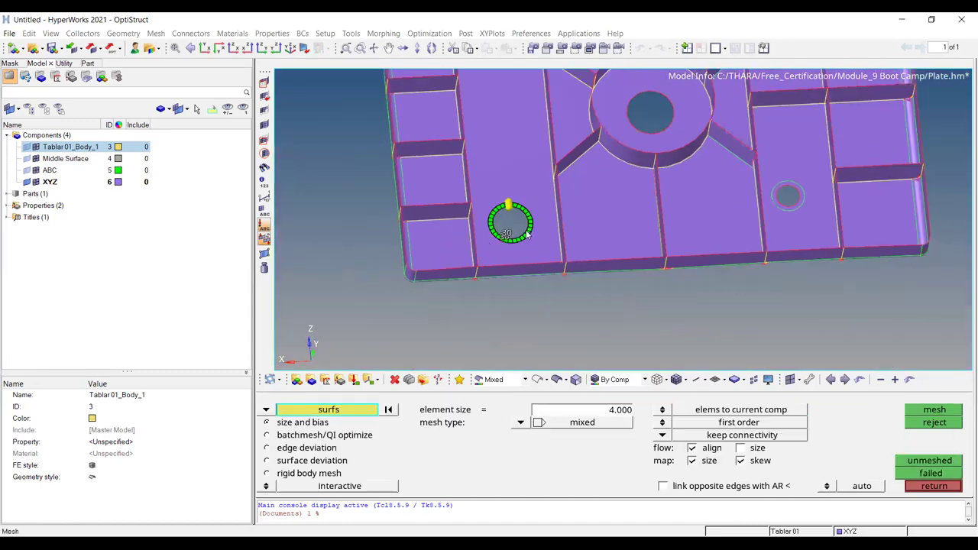
Step: Mesh the diagonal rib between the central boss and the long rib near the lower washer, element size 4.000
{"action": "left_click_drag", "start_coordinate": [681, 238], "coordinate": [667, 301], "text": "ctrl"}
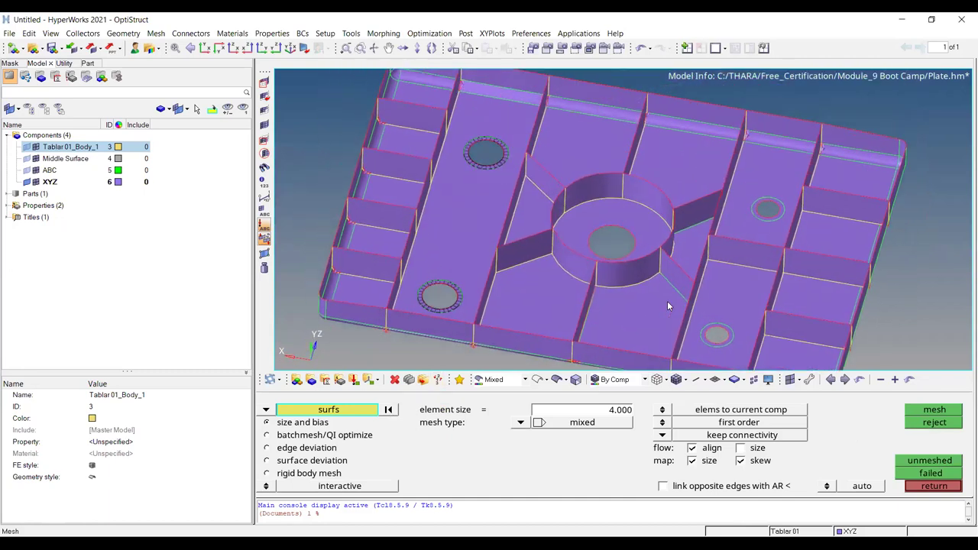
{"action": "scroll", "coordinate": [539, 253], "scroll_direction": "up", "scroll_amount": 5}
{"action": "left_click", "coordinate": [541, 252]}
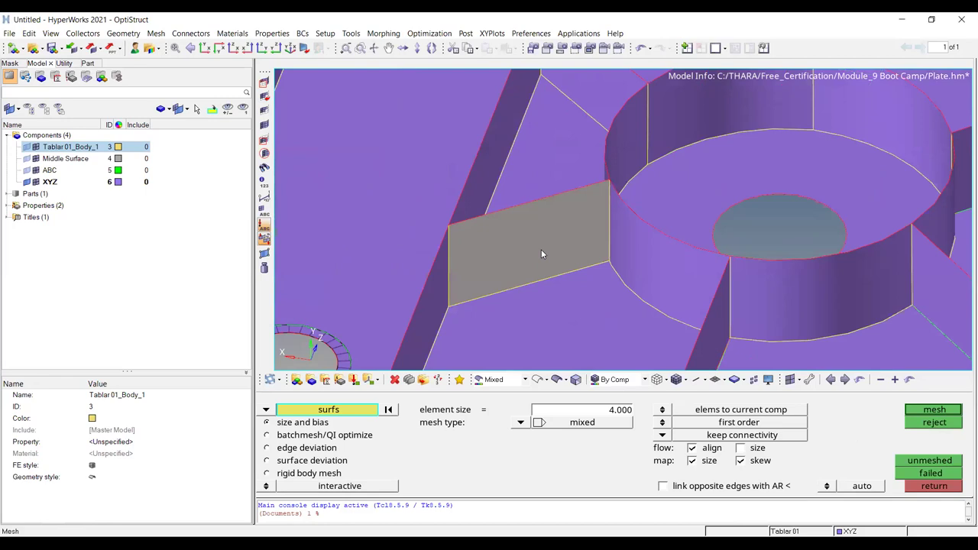
{"action": "left_click_drag", "start_coordinate": [540, 253], "coordinate": [518, 222], "text": "ctrl"}
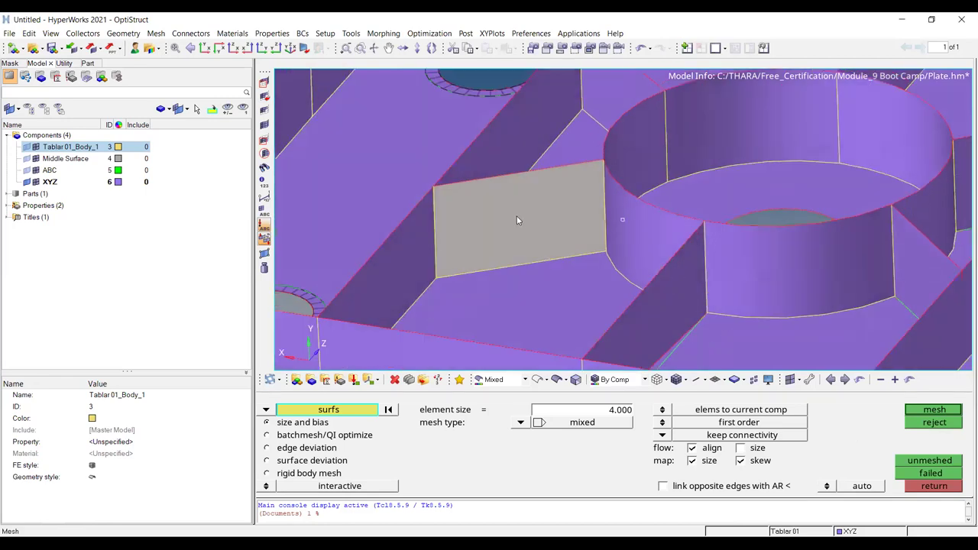
{"action": "middle_click", "coordinate": [516, 216]}
{"action": "middle_click", "coordinate": [517, 213]}
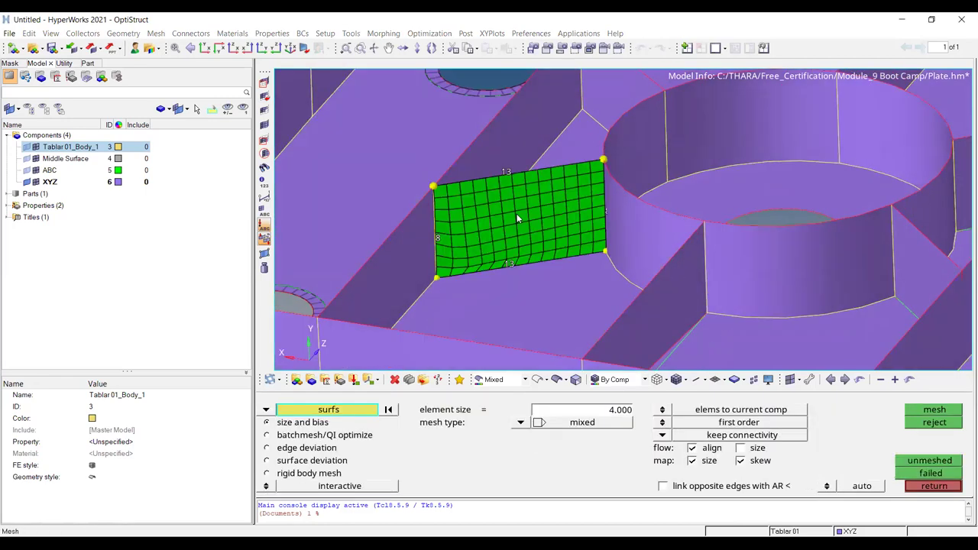
Step: Mesh the two curved boss wall surfaces adjoining the meshed diagonal rib with 4.000 mixed elements
{"action": "left_click_drag", "start_coordinate": [481, 210], "coordinate": [685, 246], "text": "ctrl"}
{"action": "left_click", "coordinate": [685, 250]}
{"action": "middle_click", "coordinate": [685, 250]}
{"action": "middle_click", "coordinate": [686, 248]}
{"action": "left_click_drag", "start_coordinate": [492, 158], "coordinate": [519, 198], "text": "ctrl"}
{"action": "left_click", "coordinate": [550, 206]}
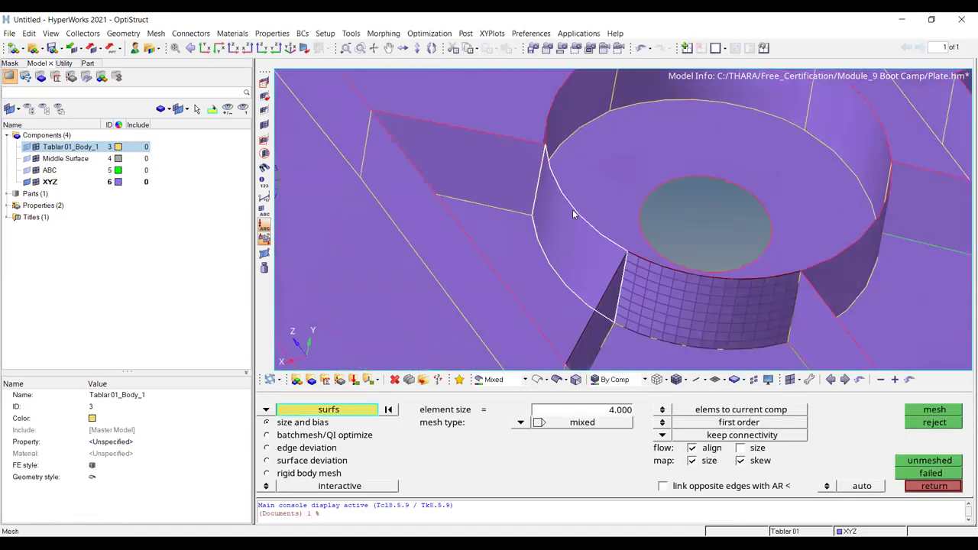
{"action": "middle_click", "coordinate": [572, 211]}
{"action": "middle_click", "coordinate": [623, 233]}
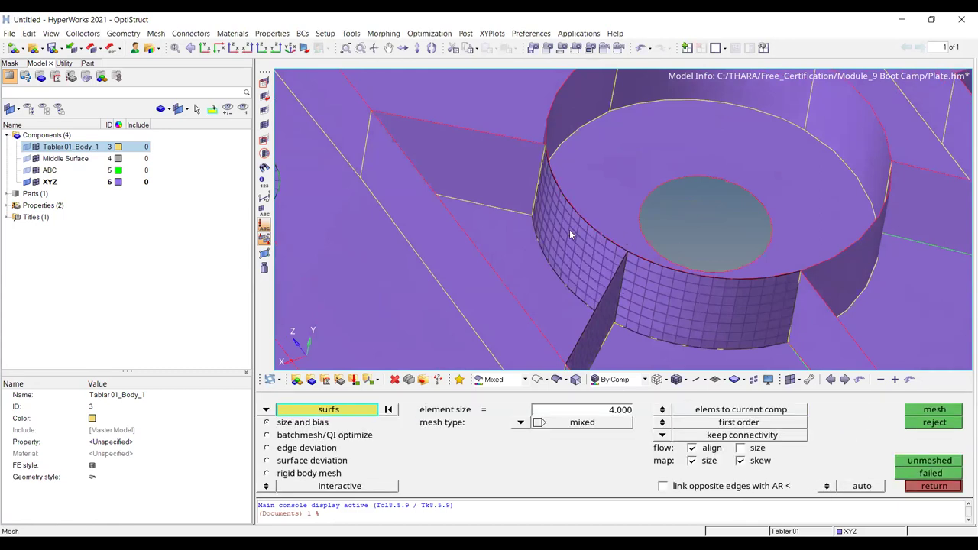
Step: Mesh the base panel bounded by the meshed diagonal rib and curved boss wall, check the element flow and accept the mesh
{"action": "left_click_drag", "start_coordinate": [599, 174], "coordinate": [631, 245], "text": "ctrl"}
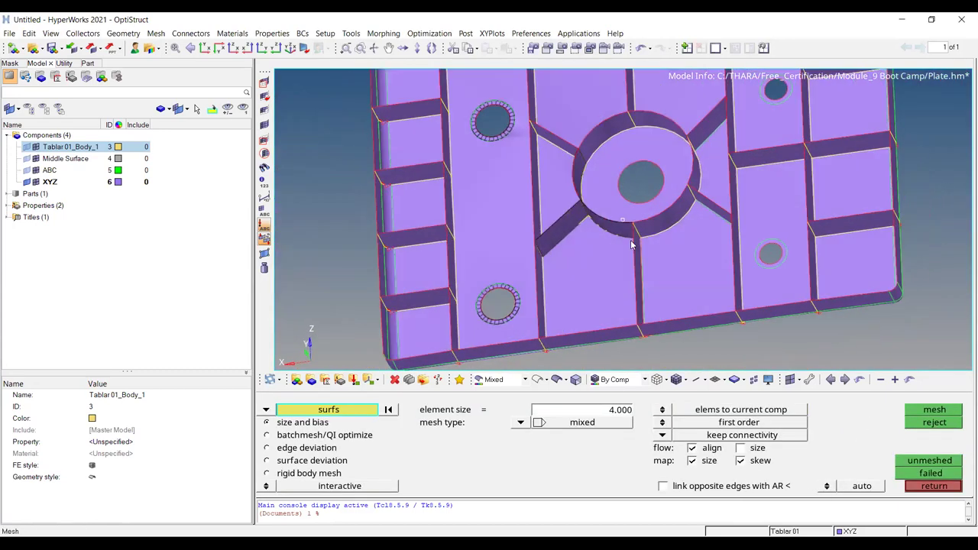
{"action": "left_click", "coordinate": [578, 289]}
{"action": "scroll", "coordinate": [596, 269], "scroll_direction": "up", "scroll_amount": 5}
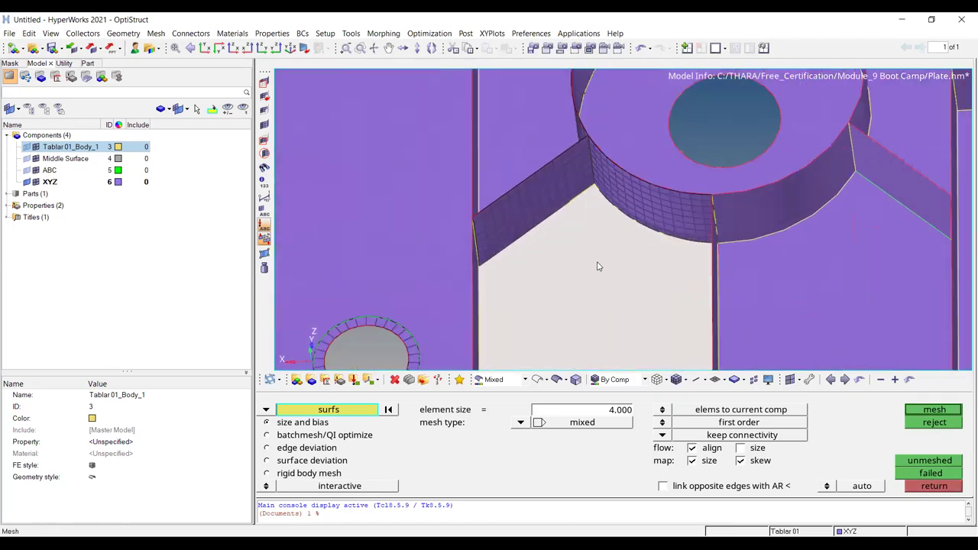
{"action": "middle_click", "coordinate": [598, 266]}
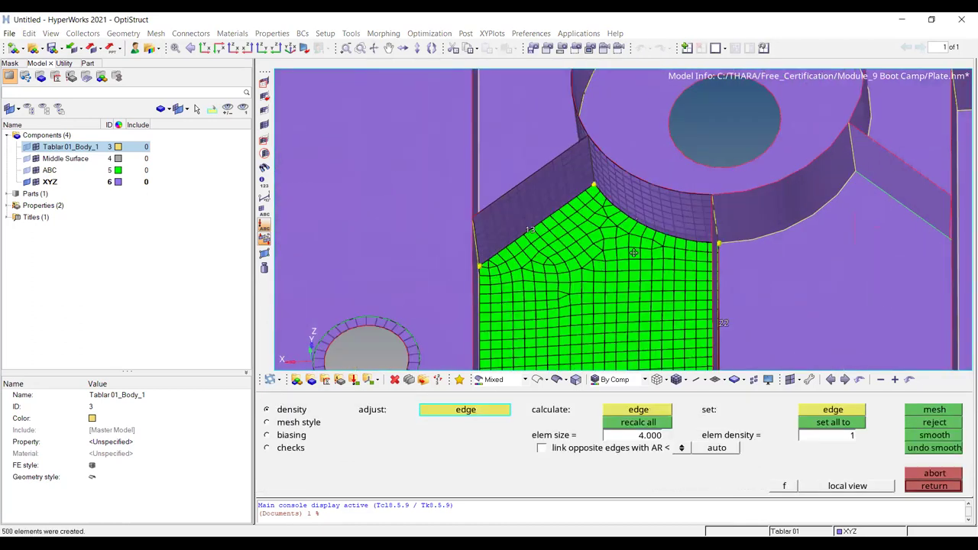
{"action": "scroll", "coordinate": [599, 264], "scroll_direction": "down", "scroll_amount": 5}
{"action": "scroll", "coordinate": [634, 260], "scroll_direction": "up", "scroll_amount": 3}
{"action": "scroll", "coordinate": [634, 260], "scroll_direction": "up", "scroll_amount": 4}
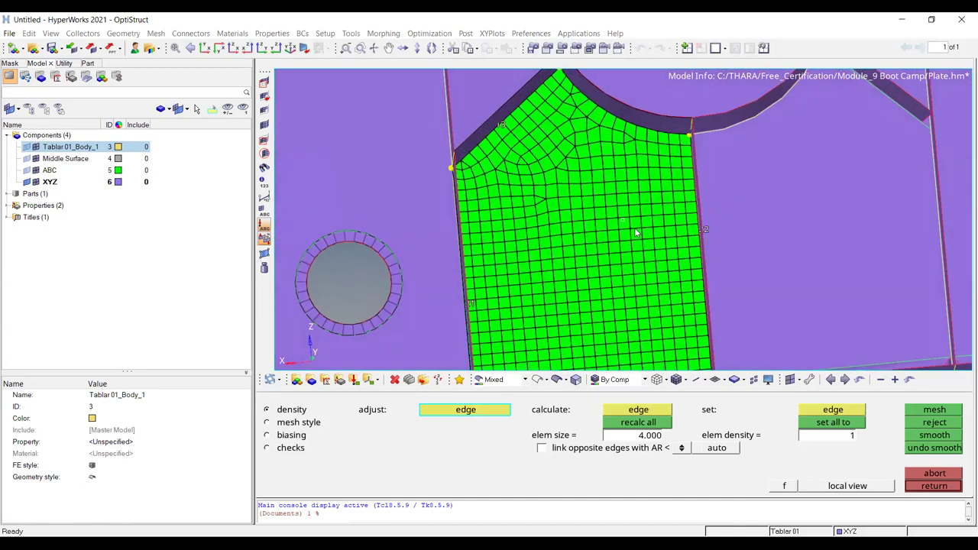
{"action": "left_click_drag", "start_coordinate": [640, 229], "coordinate": [553, 229], "text": "ctrl"}
{"action": "scroll", "coordinate": [523, 221], "scroll_direction": "up", "scroll_amount": 2}
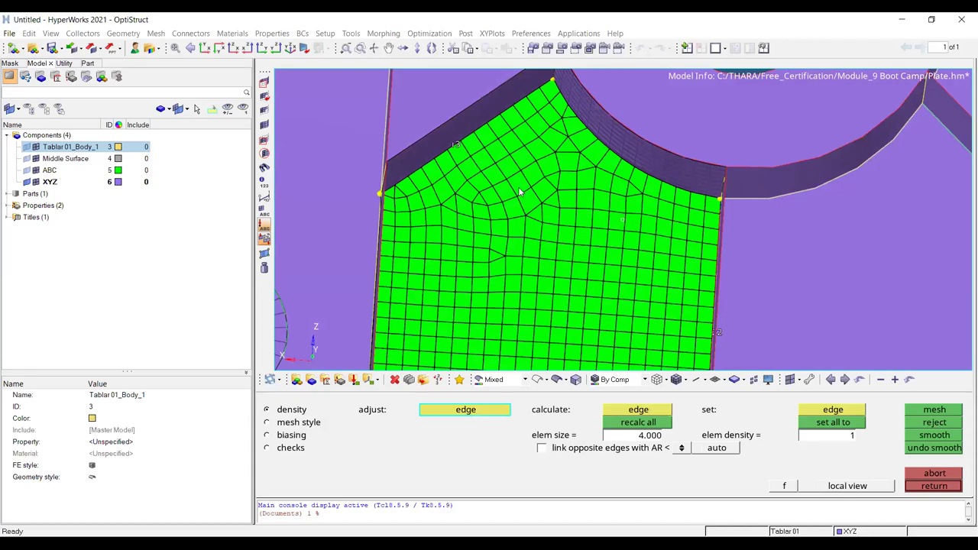
{"action": "key", "text": "Escape"}
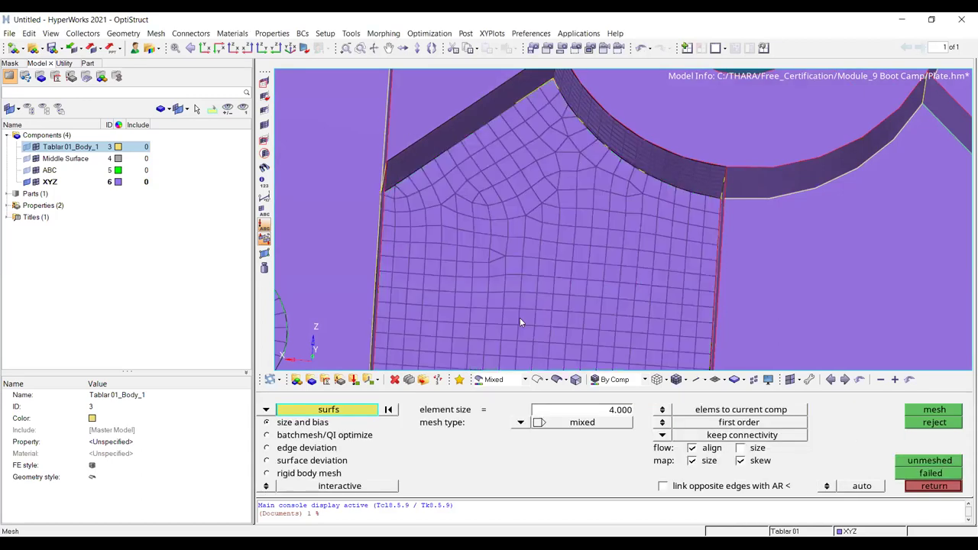
Step: Display the geometry as wireframe and set the automesh entity type to elems
{"action": "left_click", "coordinate": [537, 380]}
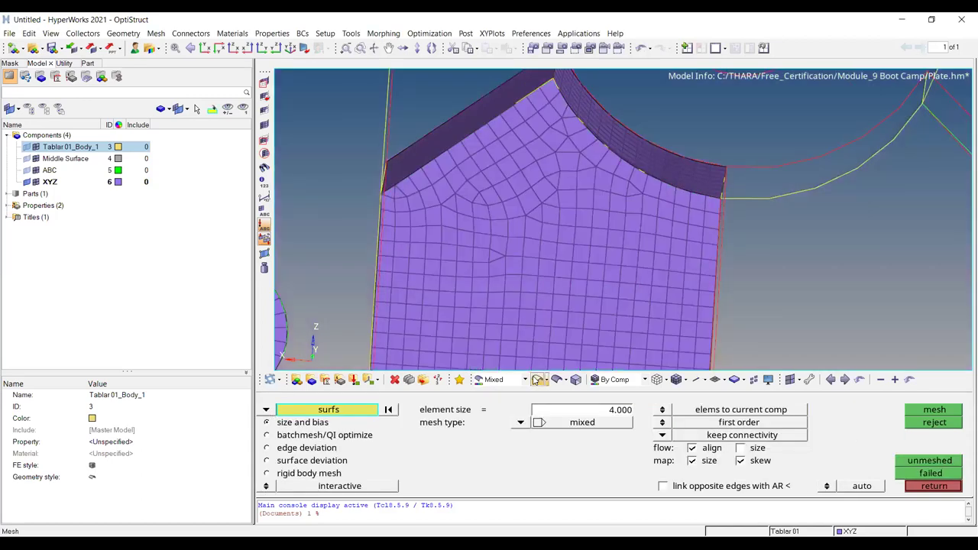
{"action": "left_click", "coordinate": [266, 409]}
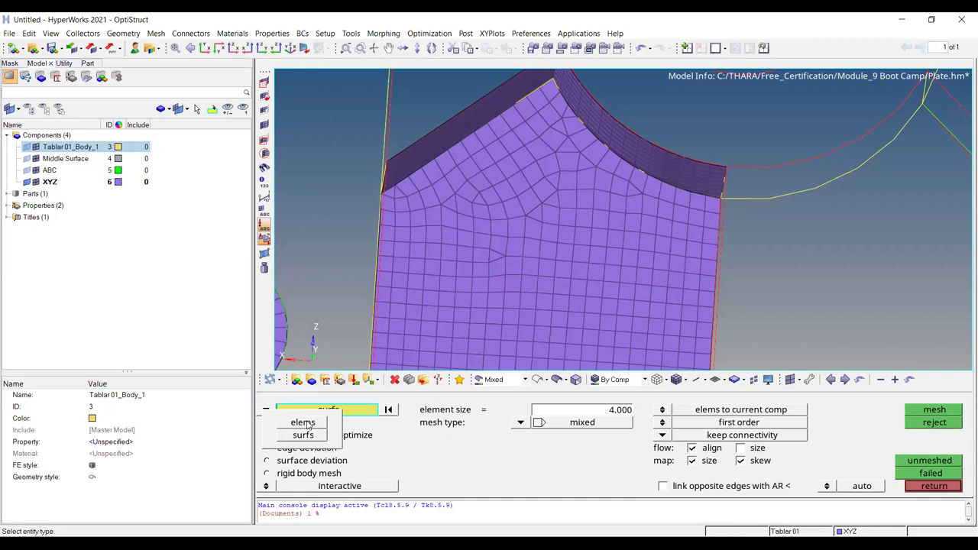
{"action": "left_click", "coordinate": [302, 423]}
Step: Remesh the irregular elements below the diagonal rib, including those up to the panel's corner at the boss wall, and accept the result
{"action": "scroll", "coordinate": [441, 186], "scroll_direction": "up", "scroll_amount": 3}
{"action": "left_click_drag", "start_coordinate": [394, 162], "coordinate": [504, 319], "text": "shift"}
{"action": "left_click_drag", "start_coordinate": [645, 348], "coordinate": [646, 344], "text": "shift"}
{"action": "left_click_drag", "start_coordinate": [420, 122], "coordinate": [660, 227], "text": "shift"}
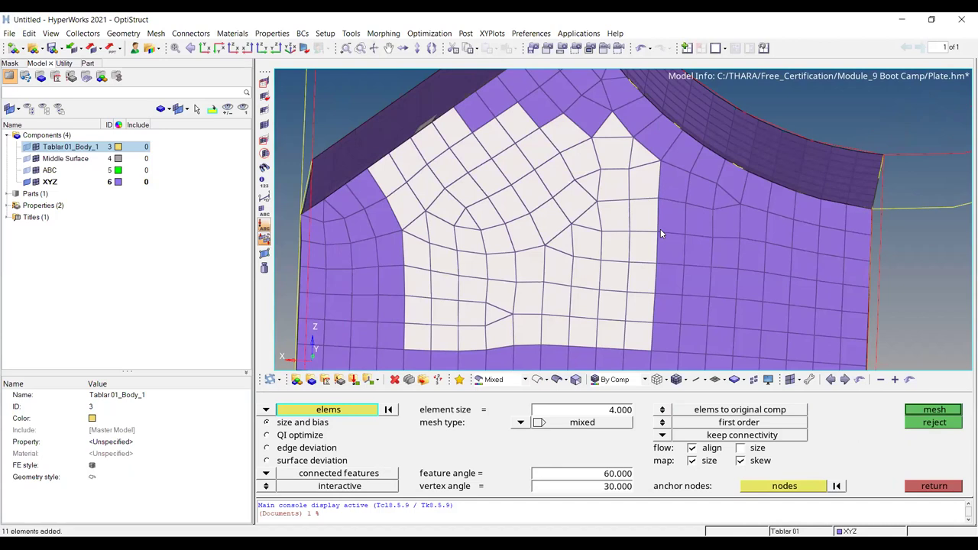
{"action": "scroll", "coordinate": [499, 79], "scroll_direction": "up", "scroll_amount": 3}
{"action": "left_click", "coordinate": [510, 104]}
{"action": "left_click", "coordinate": [530, 100]}
{"action": "right_click_drag", "start_coordinate": [550, 123], "coordinate": [541, 188], "text": "ctrl"}
{"action": "left_click", "coordinate": [562, 193]}
{"action": "left_click", "coordinate": [617, 205]}
{"action": "left_click", "coordinate": [636, 184]}
{"action": "left_click", "coordinate": [615, 148]}
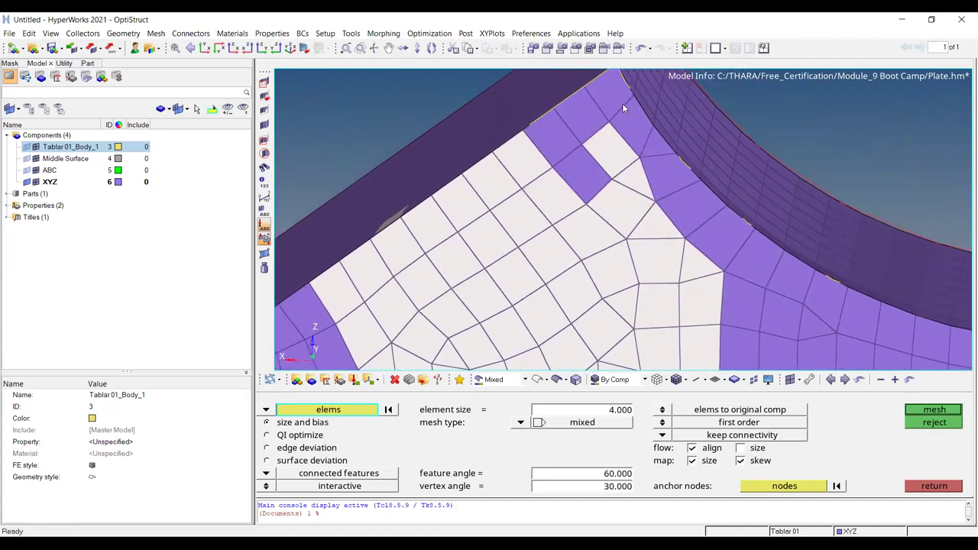
{"action": "left_click", "coordinate": [627, 115]}
{"action": "left_click", "coordinate": [611, 97]}
{"action": "left_click", "coordinate": [582, 107]}
{"action": "left_click", "coordinate": [553, 137]}
{"action": "left_click", "coordinate": [585, 175]}
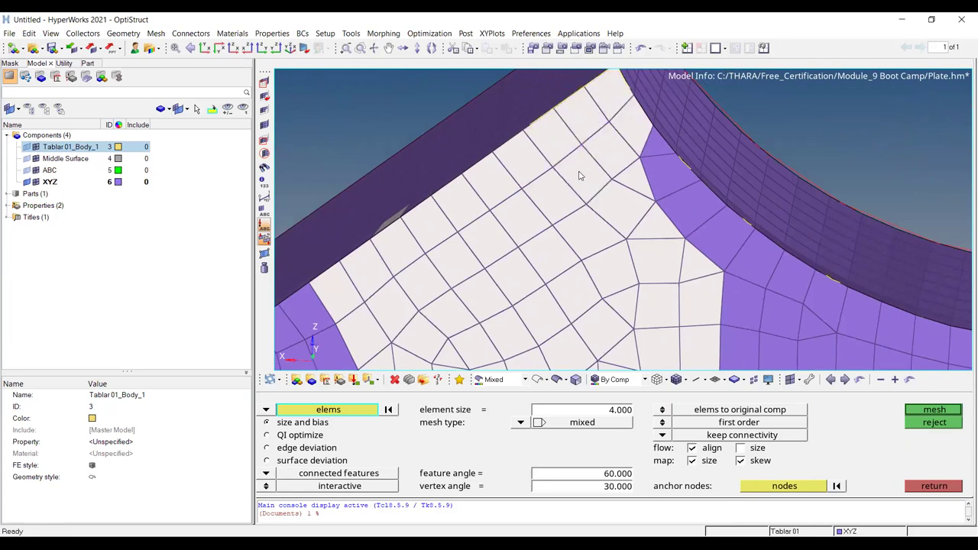
{"action": "scroll", "coordinate": [580, 176], "scroll_direction": "down", "scroll_amount": 3}
{"action": "middle_click", "coordinate": [585, 262]}
{"action": "middle_click", "coordinate": [586, 264]}
{"action": "middle_click", "coordinate": [601, 305]}
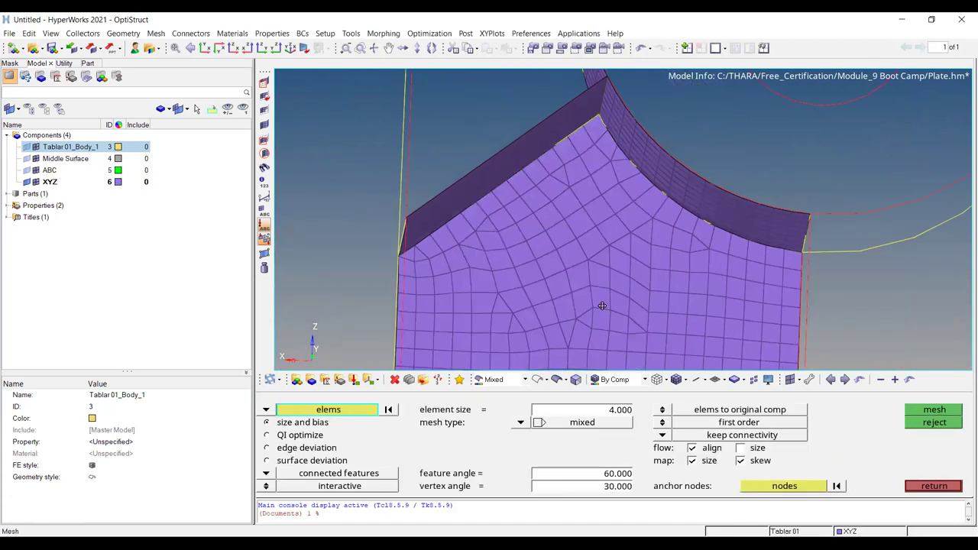
Step: Remesh the remaining irregular elements in the middle of the panel, including the adjoining elements up toward the boss wall
{"action": "right_click_drag", "start_coordinate": [601, 306], "coordinate": [652, 164], "text": "ctrl"}
{"action": "scroll", "coordinate": [586, 170], "scroll_direction": "up", "scroll_amount": 2}
{"action": "left_click_drag", "start_coordinate": [520, 111], "coordinate": [678, 207], "text": "shift"}
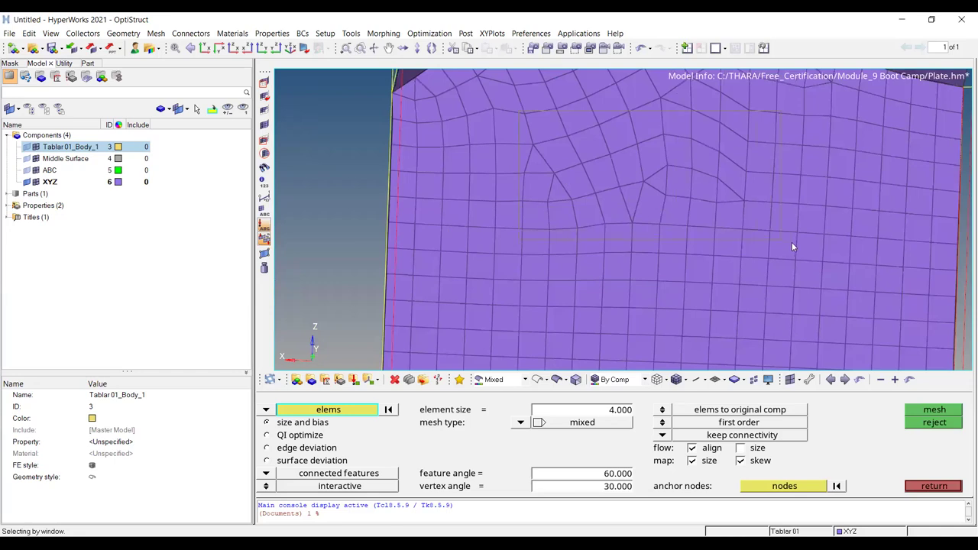
{"action": "left_click_drag", "start_coordinate": [795, 258], "coordinate": [795, 259], "text": "shift"}
{"action": "left_click_drag", "start_coordinate": [502, 111], "coordinate": [628, 266], "text": "shift"}
{"action": "right_click_drag", "start_coordinate": [610, 136], "coordinate": [523, 199], "text": "ctrl"}
{"action": "left_click_drag", "start_coordinate": [519, 148], "coordinate": [660, 200], "text": "shift"}
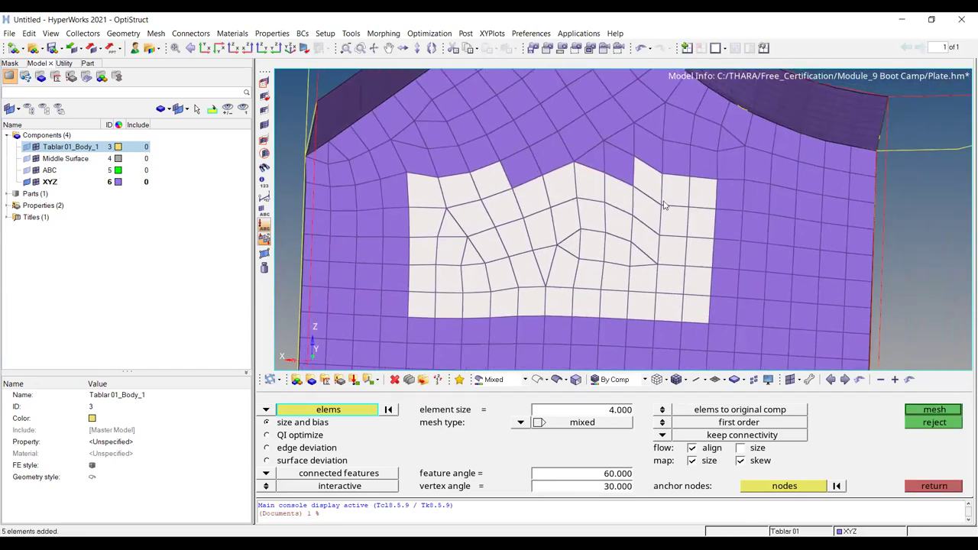
{"action": "left_click", "coordinate": [580, 138]}
{"action": "left_click", "coordinate": [609, 120]}
{"action": "left_click", "coordinate": [621, 139]}
{"action": "left_click", "coordinate": [678, 169]}
{"action": "left_click", "coordinate": [703, 164]}
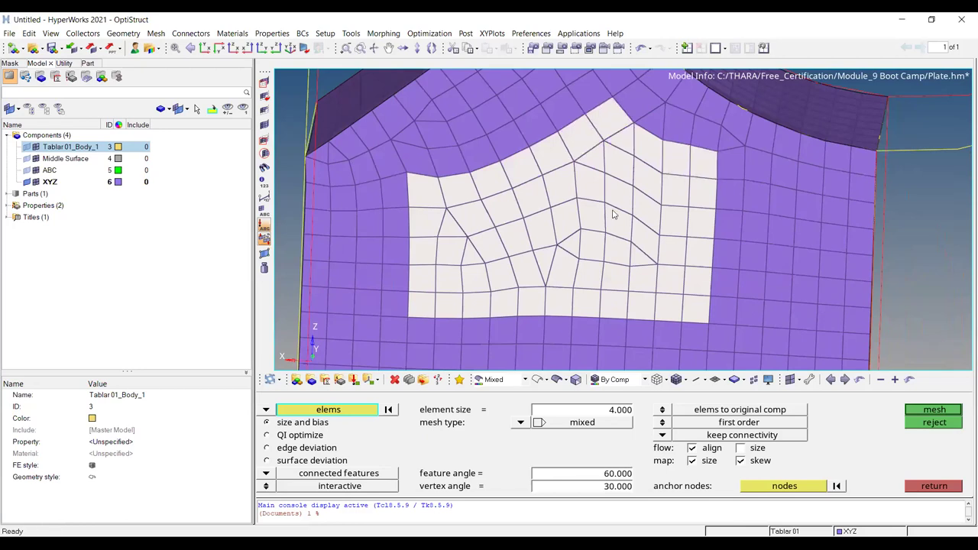
{"action": "middle_click", "coordinate": [624, 241]}
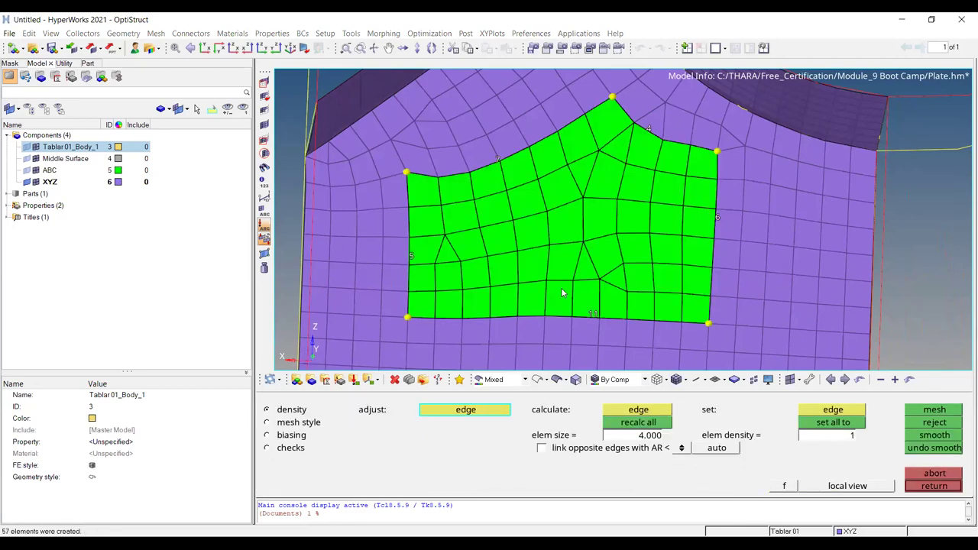
Step: Set the mesh style's element type to quads for the whole patch and accept the remesh
{"action": "left_click", "coordinate": [307, 426]}
{"action": "left_click", "coordinate": [405, 462]}
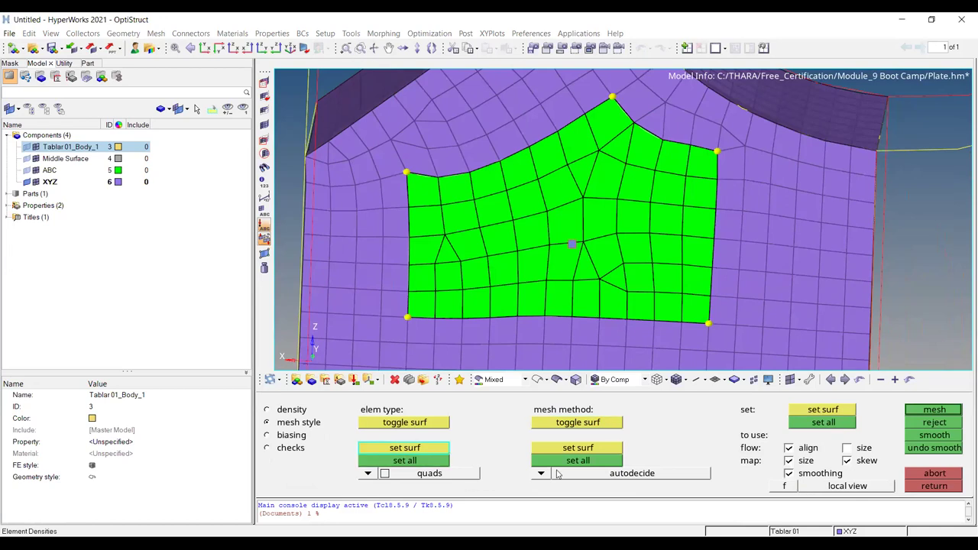
{"action": "key", "text": "Escape"}
Step: Remesh a smaller block of distorted elements in the centre of the patch and accept the result
{"action": "left_click_drag", "start_coordinate": [456, 135], "coordinate": [572, 262], "text": "shift"}
{"action": "left_click_drag", "start_coordinate": [619, 292], "coordinate": [619, 292], "text": "shift"}
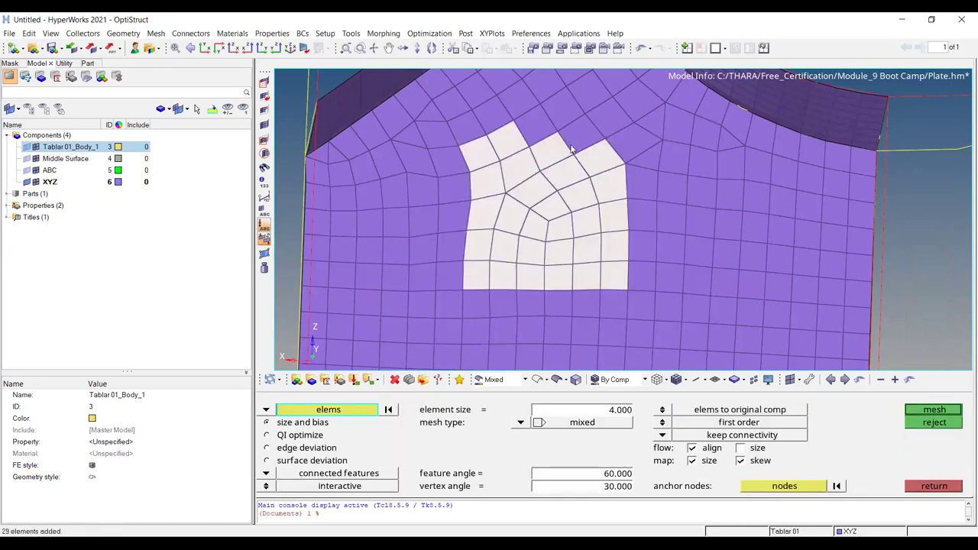
{"action": "middle_click", "coordinate": [583, 191]}
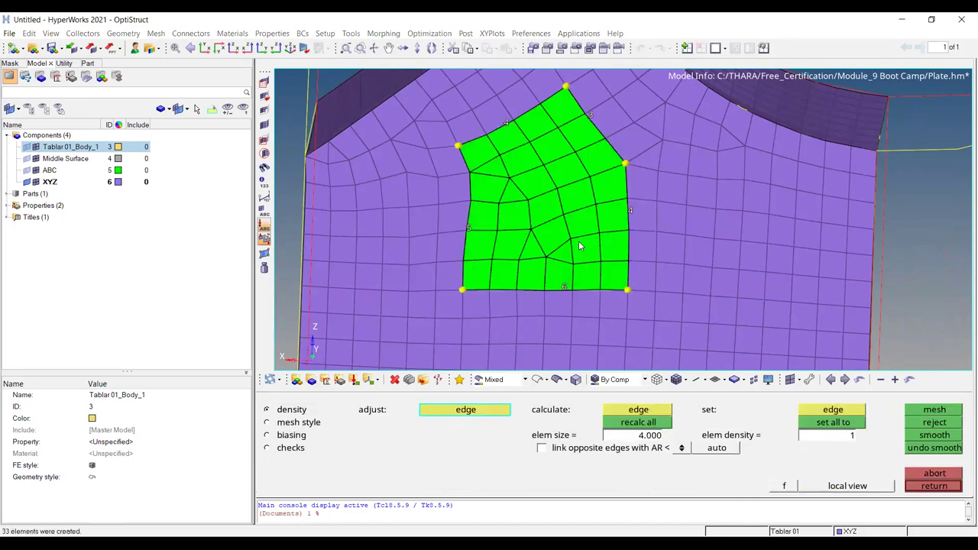
{"action": "middle_click", "coordinate": [579, 240]}
Step: Remesh the distorted block in the centre of the panel together with its adjoining column of elements, and accept the result
{"action": "left_click_drag", "start_coordinate": [585, 257], "coordinate": [643, 297], "text": "shift"}
{"action": "middle_click", "coordinate": [625, 285]}
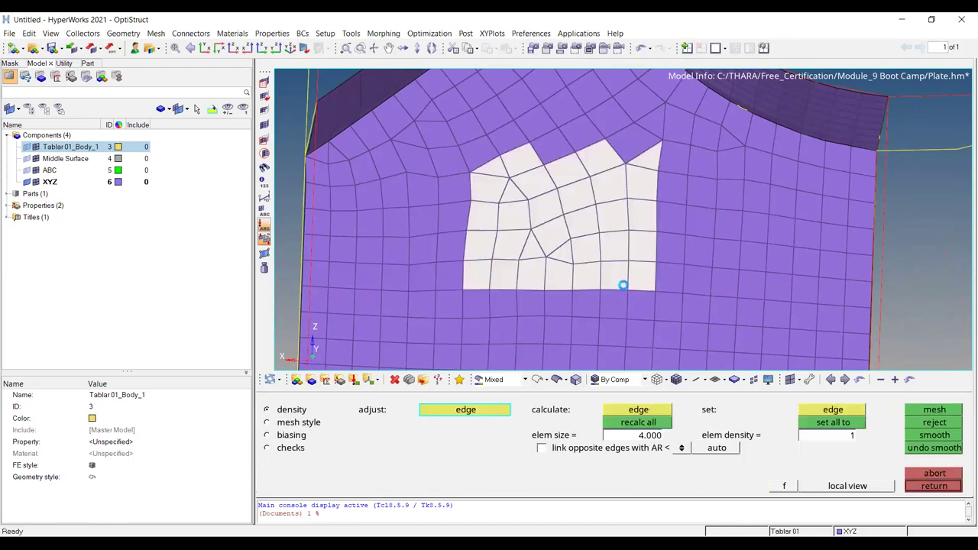
{"action": "middle_click", "coordinate": [604, 273]}
Step: Remesh a wider block of elements across the panel below the boss and accept the result
{"action": "scroll", "coordinate": [607, 220], "scroll_direction": "down", "scroll_amount": 2, "text": "ctrl"}
{"action": "scroll", "coordinate": [611, 216], "scroll_direction": "down", "scroll_amount": 2}
{"action": "left_click_drag", "start_coordinate": [504, 210], "coordinate": [760, 337], "text": "shift"}
{"action": "middle_click", "coordinate": [603, 282]}
{"action": "middle_click", "coordinate": [603, 283]}
Step: Clear the selection, then remesh the washer ring around the neighbouring hole together with the panel's adjacent edge strip, and accept the result
{"action": "left_click", "coordinate": [389, 410]}
{"action": "right_click_drag", "start_coordinate": [493, 232], "coordinate": [615, 205], "text": "ctrl"}
{"action": "left_click_drag", "start_coordinate": [376, 132], "coordinate": [589, 307], "text": "shift"}
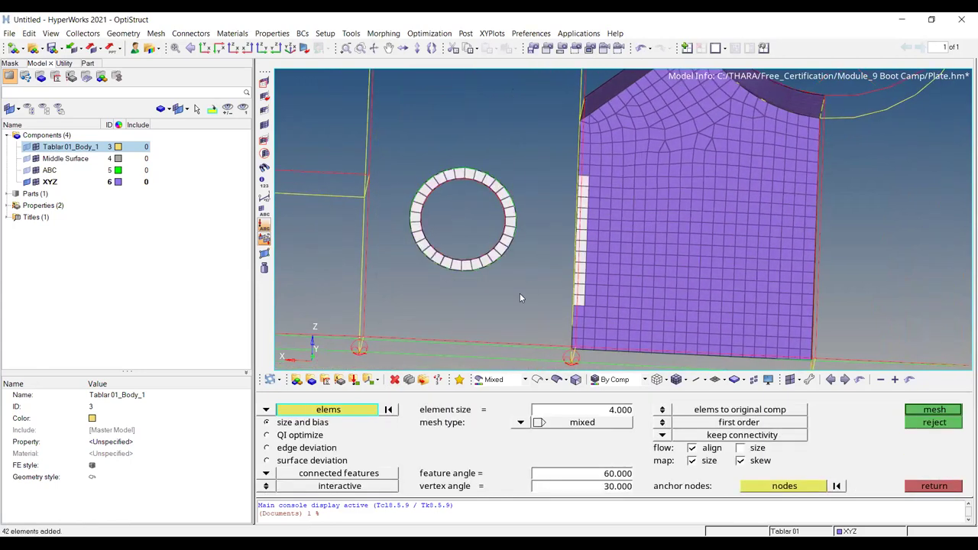
{"action": "middle_click", "coordinate": [519, 293]}
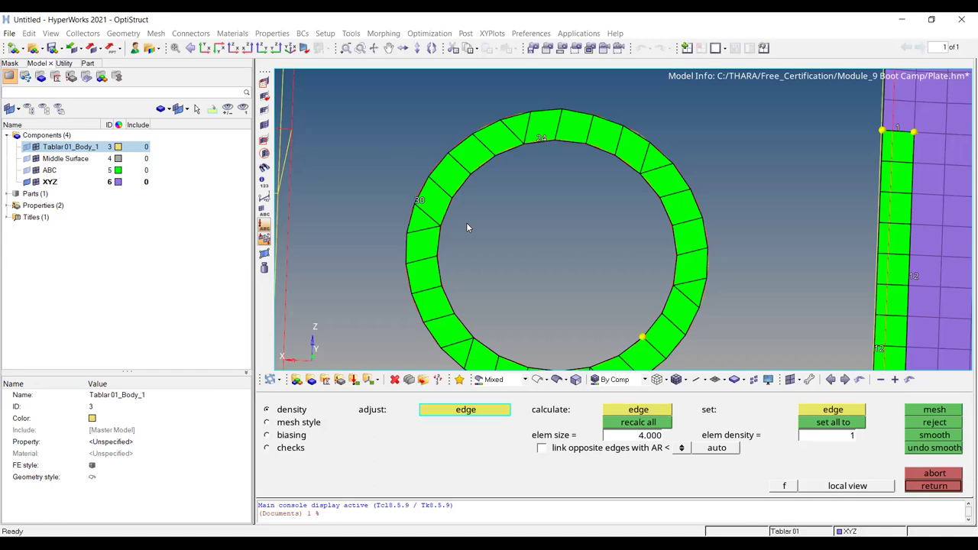
{"action": "key", "text": "Escape"}
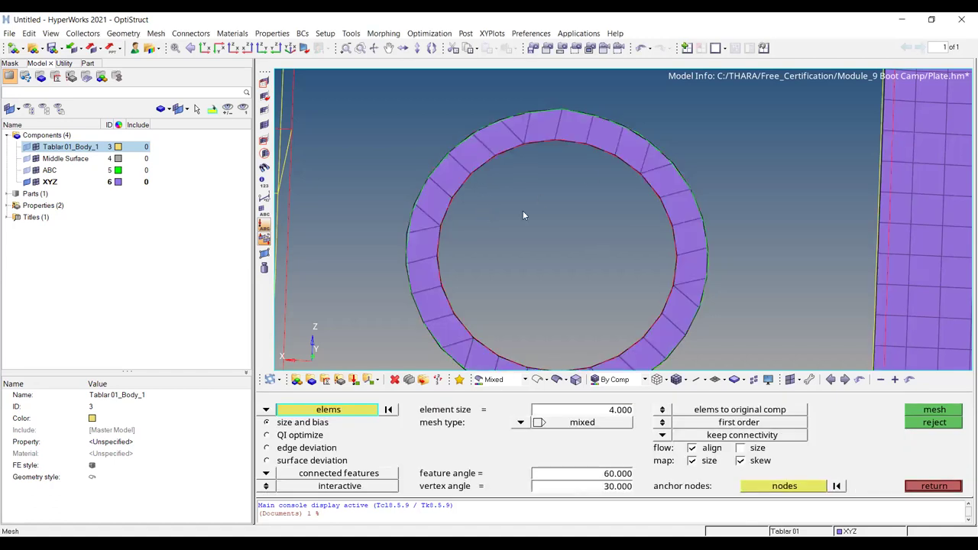
Step: Switch the mesh selection to surfaces and mesh the boss and plate half opposite the washer rings with 4.000 mixed elements
{"action": "scroll", "coordinate": [523, 208], "scroll_direction": "down", "scroll_amount": 3}
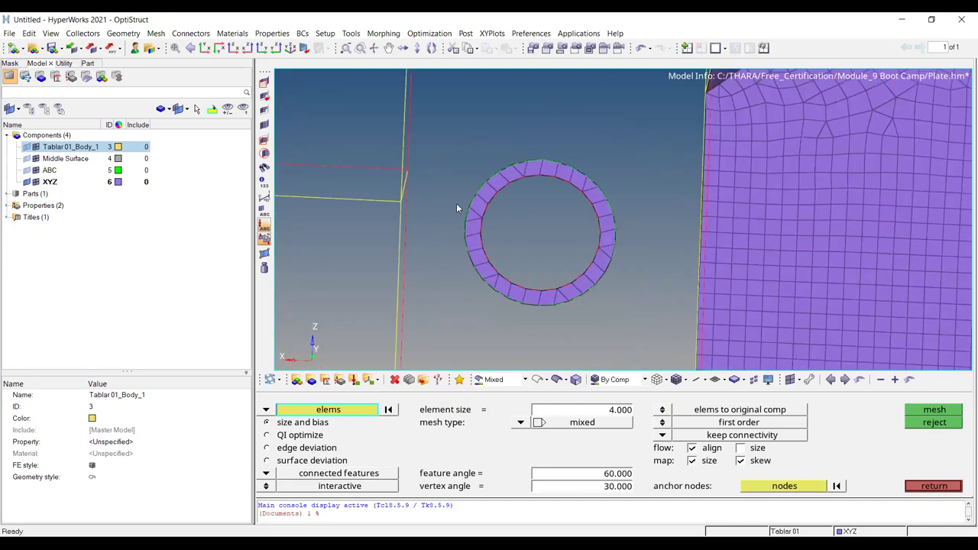
{"action": "scroll", "coordinate": [456, 204], "scroll_direction": "down", "scroll_amount": 2}
{"action": "left_click", "coordinate": [267, 410]}
{"action": "left_click", "coordinate": [304, 437]}
{"action": "scroll", "coordinate": [496, 244], "scroll_direction": "down", "scroll_amount": 2}
{"action": "right_click_drag", "start_coordinate": [715, 246], "coordinate": [675, 310], "text": "ctrl"}
{"action": "left_click_drag", "start_coordinate": [674, 310], "coordinate": [663, 300], "text": "ctrl"}
{"action": "left_click_drag", "start_coordinate": [558, 86], "coordinate": [860, 336], "text": "shift"}
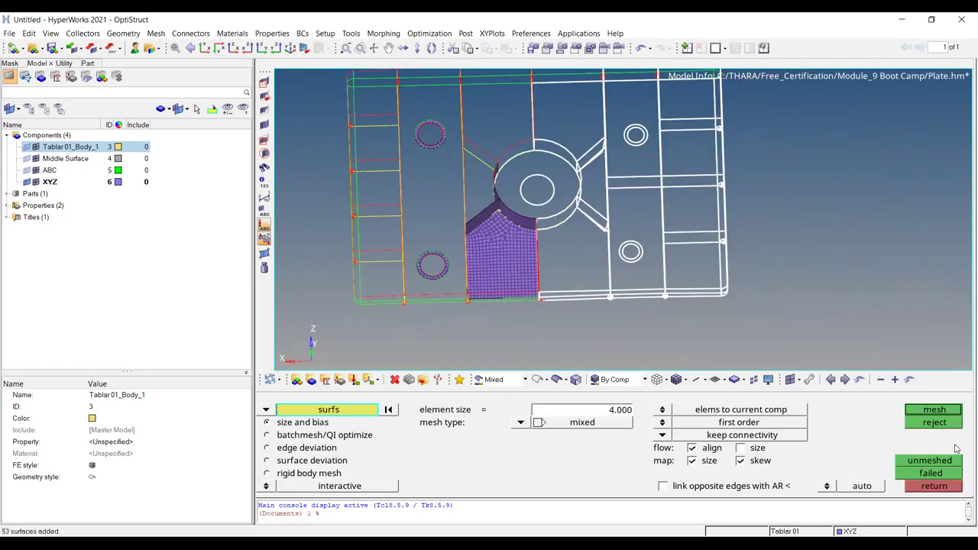
{"action": "left_click", "coordinate": [943, 413]}
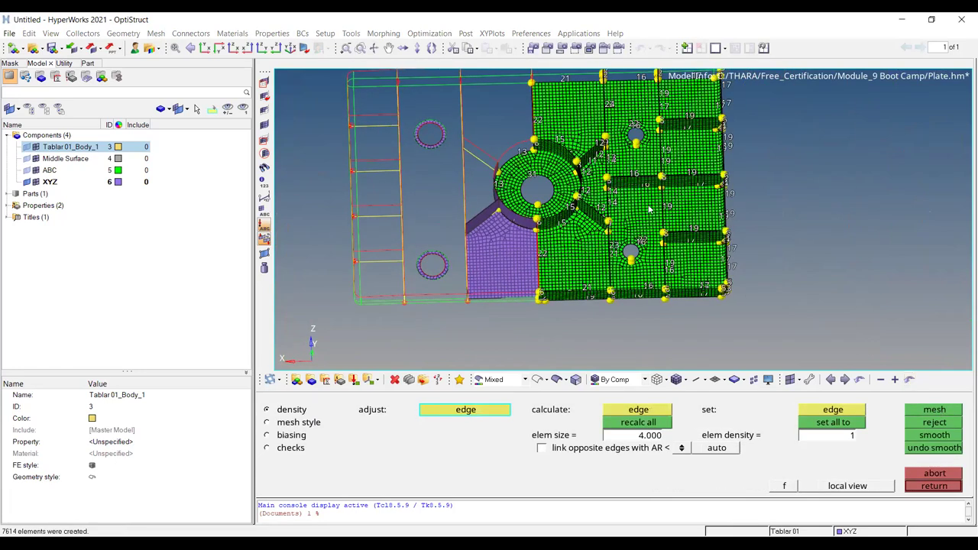
Step: Set the inner edge density of the upper hole in the newly meshed half to 22 and accept the mesh
{"action": "scroll", "coordinate": [632, 207], "scroll_direction": "up", "scroll_amount": 5}
{"action": "scroll", "coordinate": [632, 207], "scroll_direction": "down", "scroll_amount": 3}
{"action": "right_click_drag", "start_coordinate": [658, 98], "coordinate": [605, 182], "text": "ctrl"}
{"action": "scroll", "coordinate": [605, 183], "scroll_direction": "up", "scroll_amount": 6}
{"action": "right_click_drag", "start_coordinate": [563, 151], "coordinate": [563, 156], "text": "ctrl"}
{"action": "scroll", "coordinate": [563, 155], "scroll_direction": "up", "scroll_amount": 2}
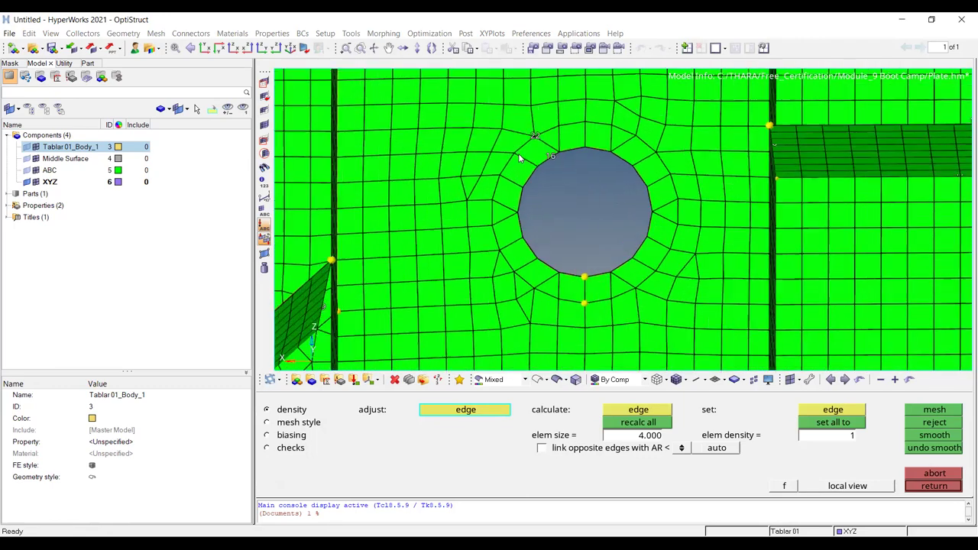
{"action": "left_click", "coordinate": [560, 154]}
{"action": "left_click", "coordinate": [560, 154]}
{"action": "left_click", "coordinate": [560, 154]}
{"action": "left_click", "coordinate": [560, 154]}
{"action": "left_click", "coordinate": [559, 155]}
{"action": "left_click", "coordinate": [559, 155]}
{"action": "left_click", "coordinate": [560, 155]}
{"action": "right_click", "coordinate": [562, 159]}
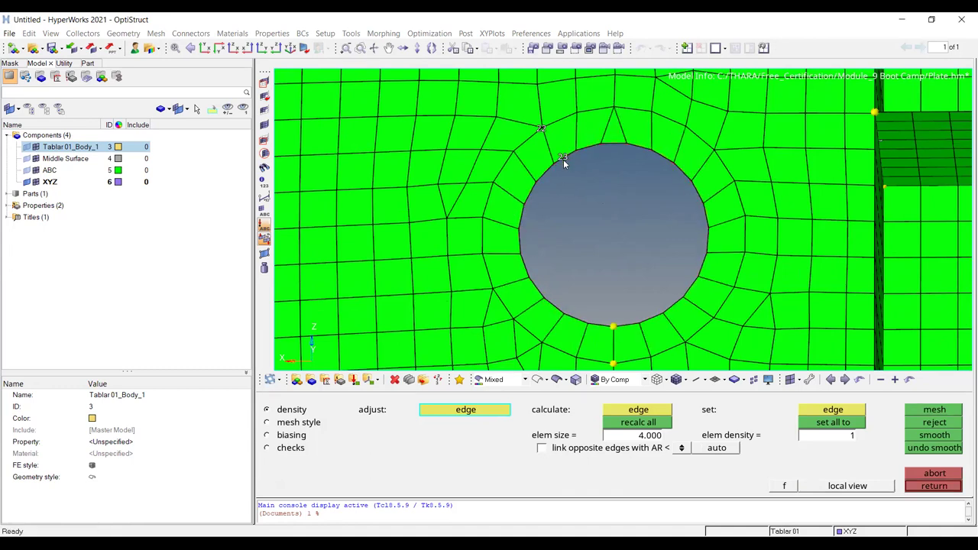
{"action": "scroll", "coordinate": [536, 129], "scroll_direction": "up", "scroll_amount": 2}
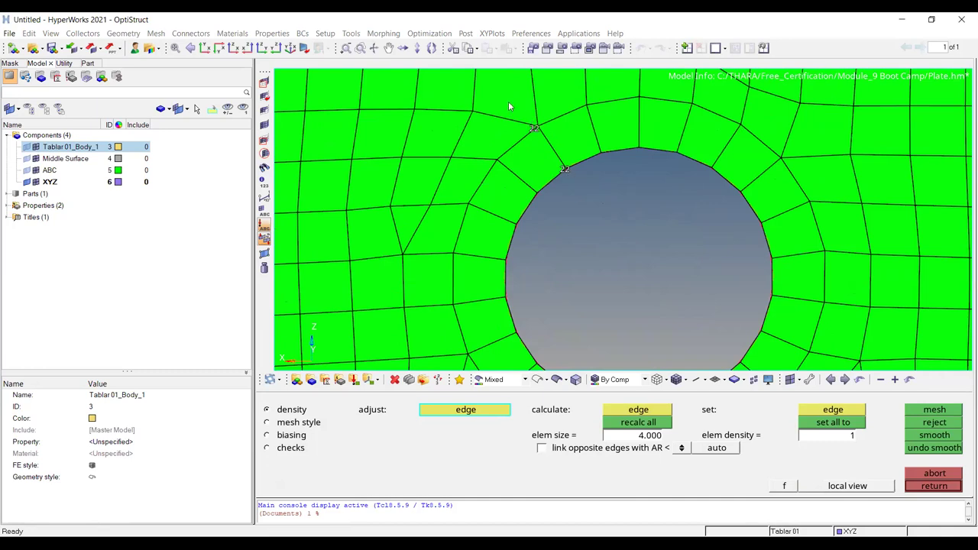
{"action": "key", "text": "Escape"}
Step: Shade the geometry, mesh the two upper outer-wall surfaces and their two fillet strips with 4.000 mixed elements, and accept the result
{"action": "scroll", "coordinate": [622, 185], "scroll_direction": "down", "scroll_amount": 9}
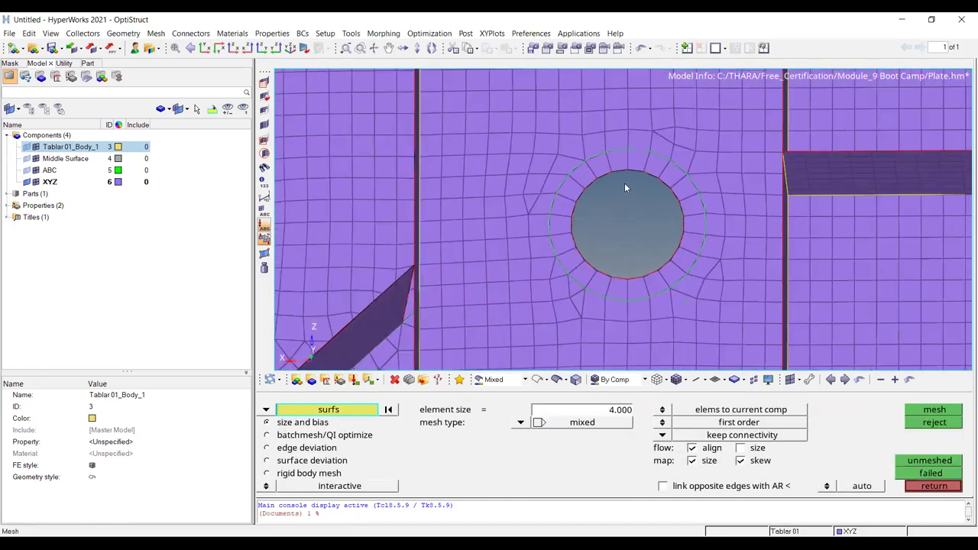
{"action": "left_click_drag", "start_coordinate": [450, 193], "coordinate": [441, 192], "text": "ctrl"}
{"action": "right_click_drag", "start_coordinate": [441, 192], "coordinate": [580, 192], "text": "ctrl"}
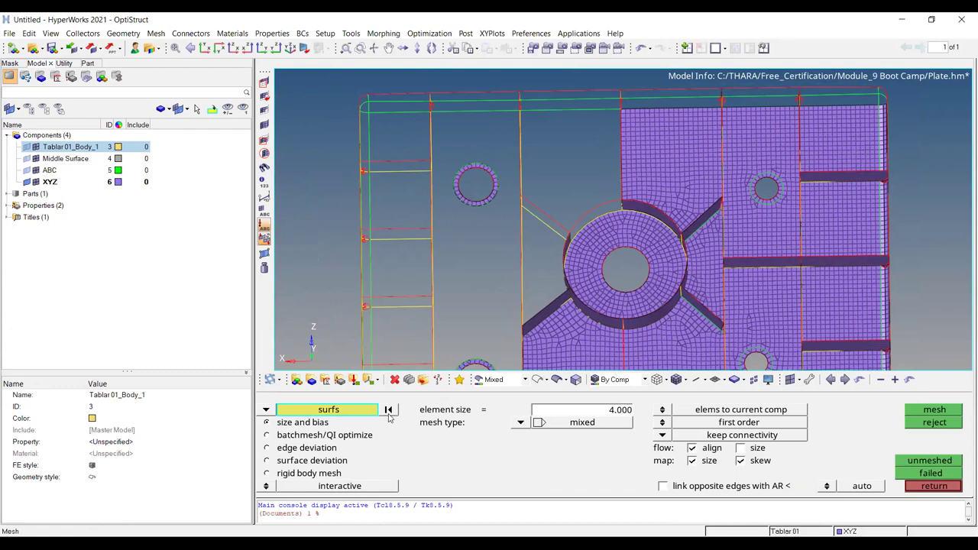
{"action": "left_click_drag", "start_coordinate": [498, 267], "coordinate": [518, 279], "text": "ctrl"}
{"action": "left_click", "coordinate": [557, 379]}
{"action": "scroll", "coordinate": [463, 143], "scroll_direction": "up", "scroll_amount": 3}
{"action": "left_click_drag", "start_coordinate": [462, 142], "coordinate": [480, 155], "text": "ctrl"}
{"action": "right_click_drag", "start_coordinate": [480, 154], "coordinate": [452, 304], "text": "ctrl"}
{"action": "scroll", "coordinate": [458, 237], "scroll_direction": "up", "scroll_amount": 3}
{"action": "left_click", "coordinate": [474, 259]}
{"action": "left_click", "coordinate": [510, 221]}
{"action": "left_click", "coordinate": [634, 223]}
{"action": "left_click", "coordinate": [657, 263]}
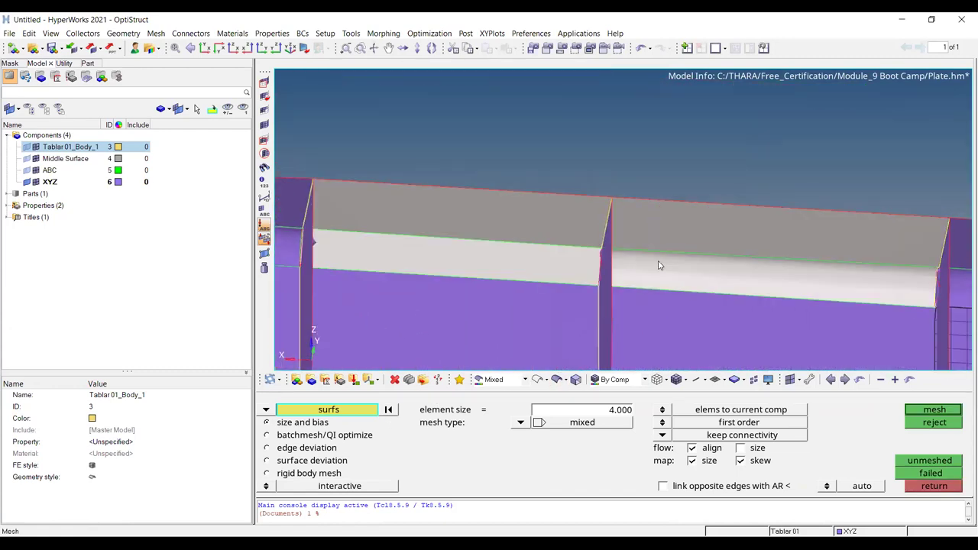
{"action": "middle_click", "coordinate": [658, 262]}
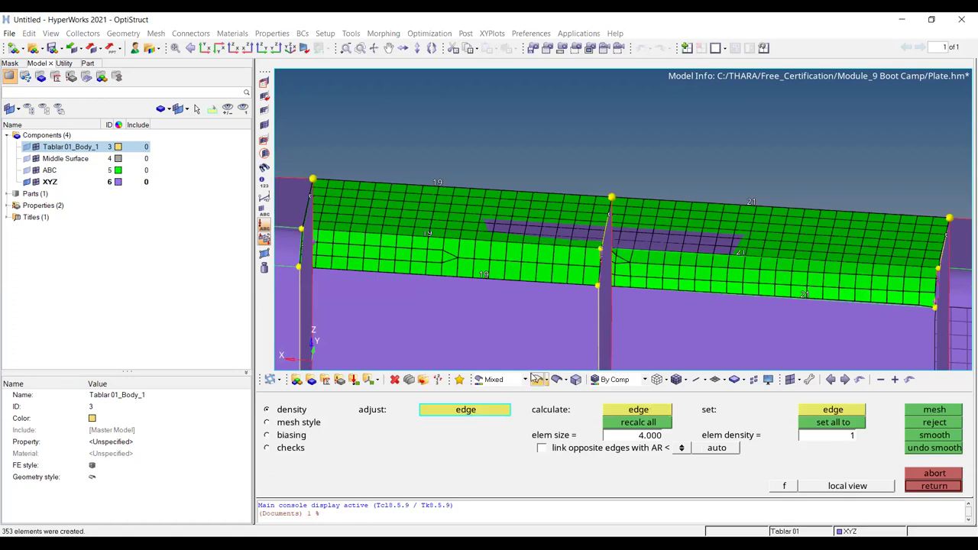
{"action": "middle_click", "coordinate": [551, 237]}
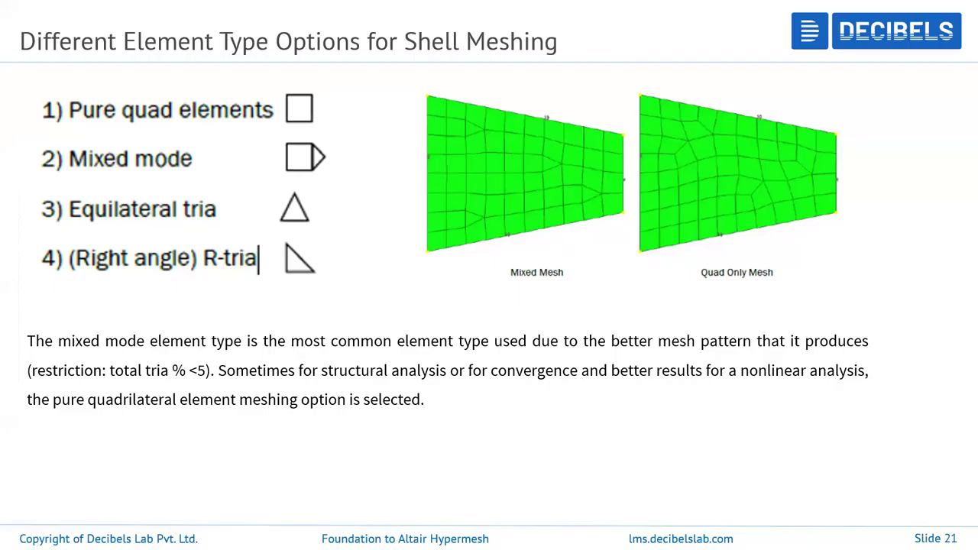
{"action": "key", "text": "Right"}
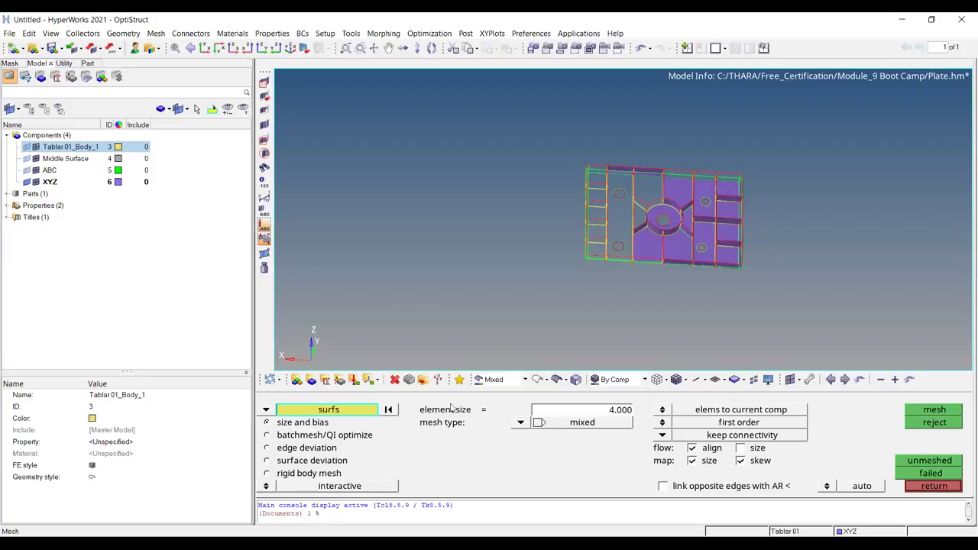
Step: Select all surfaces of the plate and mesh them with an element size of 4.000 and the mixed type
{"action": "left_click_drag", "start_coordinate": [524, 118], "coordinate": [872, 358], "text": "shift"}
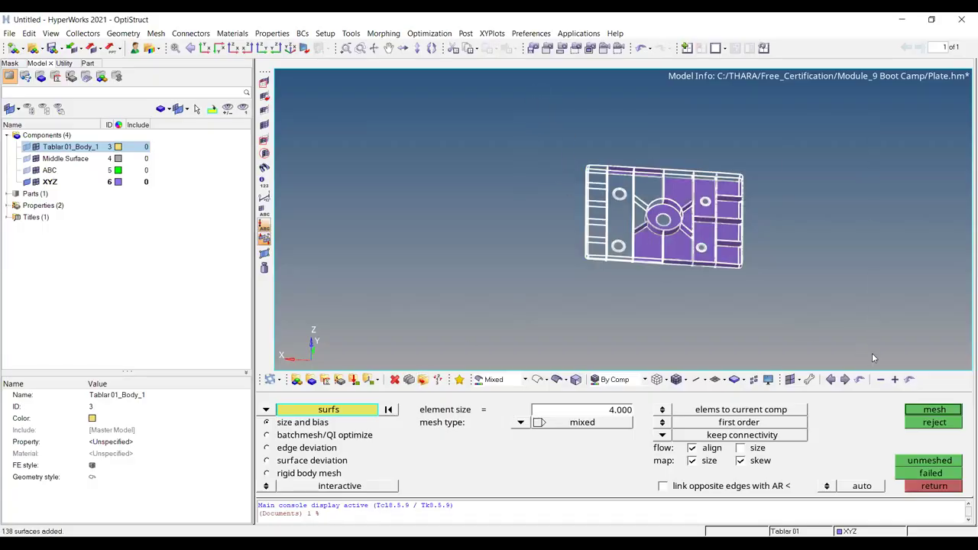
{"action": "right_click_drag", "start_coordinate": [573, 164], "coordinate": [505, 130], "text": "ctrl"}
{"action": "left_click_drag", "start_coordinate": [430, 93], "coordinate": [755, 302], "text": "shift"}
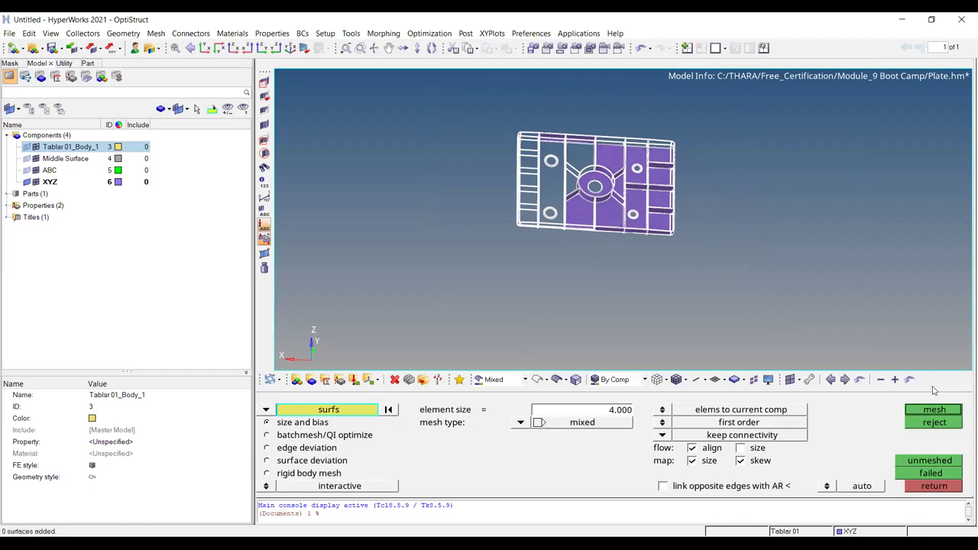
{"action": "left_click", "coordinate": [938, 409]}
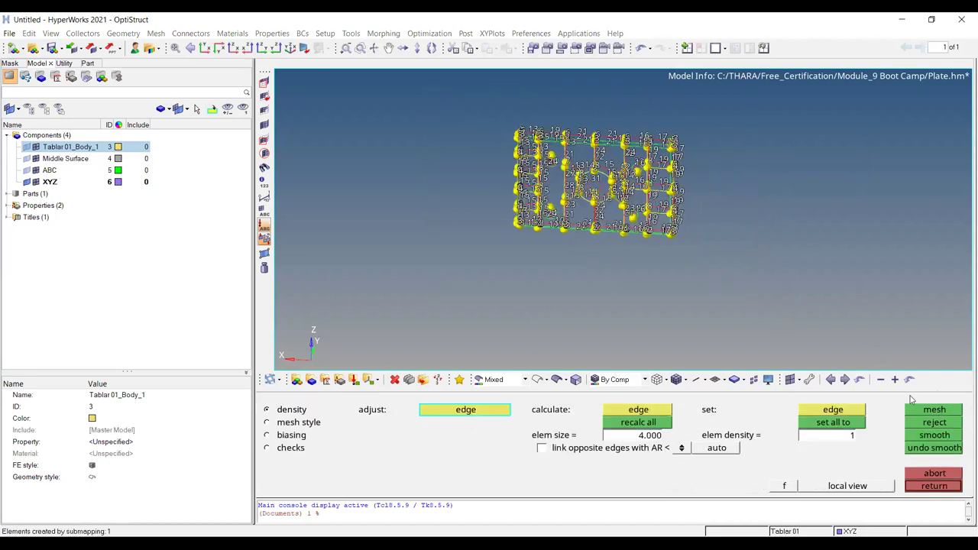
Step: Try an edge density of 22 where the panel meets the outer wall's fillet behind the boss, then restore it to 21
{"action": "scroll", "coordinate": [557, 157], "scroll_direction": "up", "scroll_amount": 2}
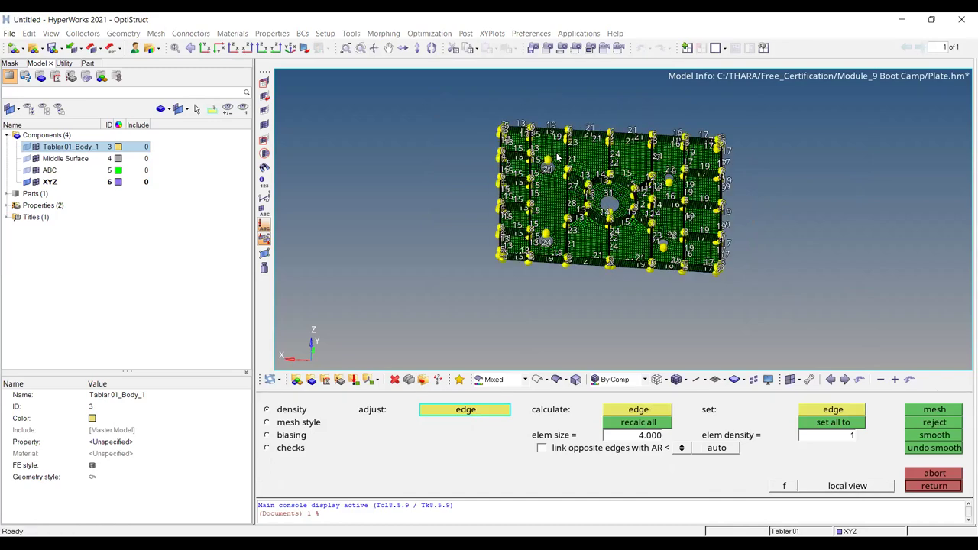
{"action": "scroll", "coordinate": [558, 157], "scroll_direction": "up", "scroll_amount": 4}
{"action": "left_click_drag", "start_coordinate": [637, 286], "coordinate": [654, 124], "text": "ctrl"}
{"action": "scroll", "coordinate": [654, 124], "scroll_direction": "up", "scroll_amount": 4}
{"action": "right_click_drag", "start_coordinate": [641, 94], "coordinate": [636, 114], "text": "ctrl"}
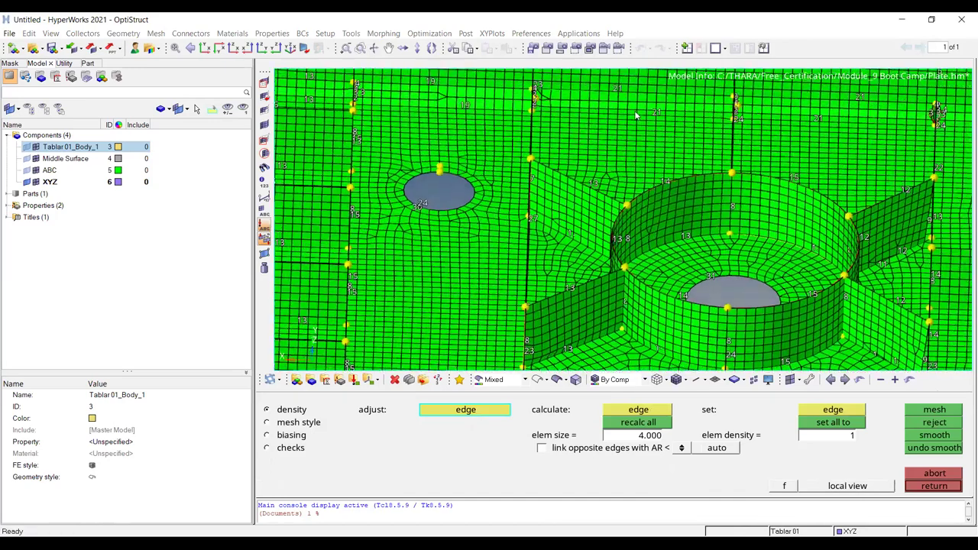
{"action": "left_click", "coordinate": [654, 114]}
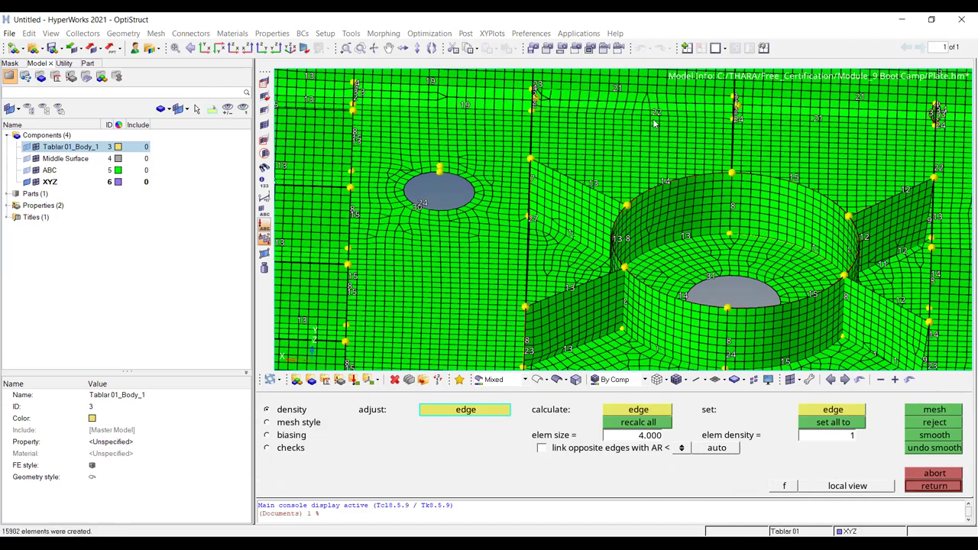
{"action": "right_click", "coordinate": [654, 115]}
{"action": "scroll", "coordinate": [574, 172], "scroll_direction": "down", "scroll_amount": 1}
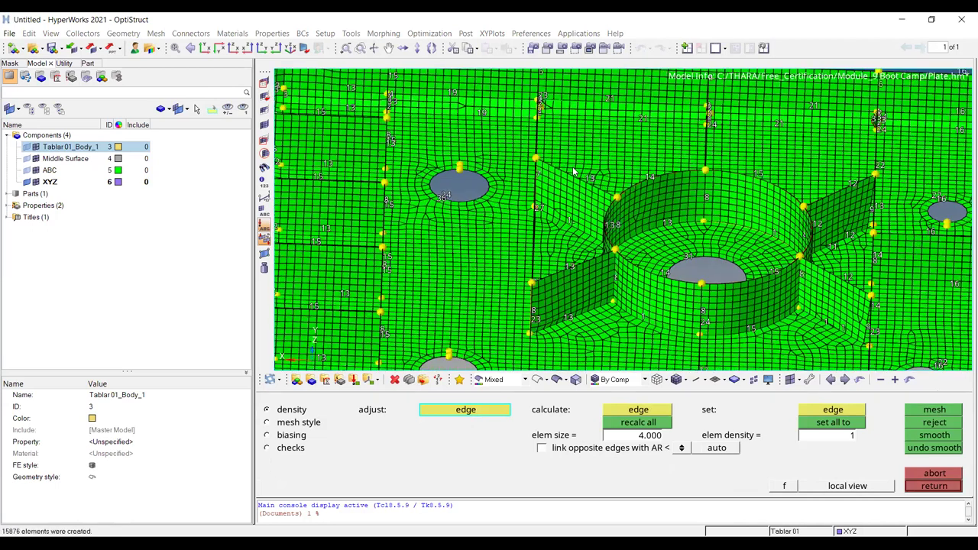
{"action": "scroll", "coordinate": [574, 171], "scroll_direction": "down", "scroll_amount": 1}
Step: Accept the mesh of the whole plate and bring the complete part into view
{"action": "key", "text": "Escape"}
{"action": "scroll", "coordinate": [538, 174], "scroll_direction": "down", "scroll_amount": 3}
{"action": "left_click_drag", "start_coordinate": [611, 178], "coordinate": [626, 215], "text": "ctrl"}
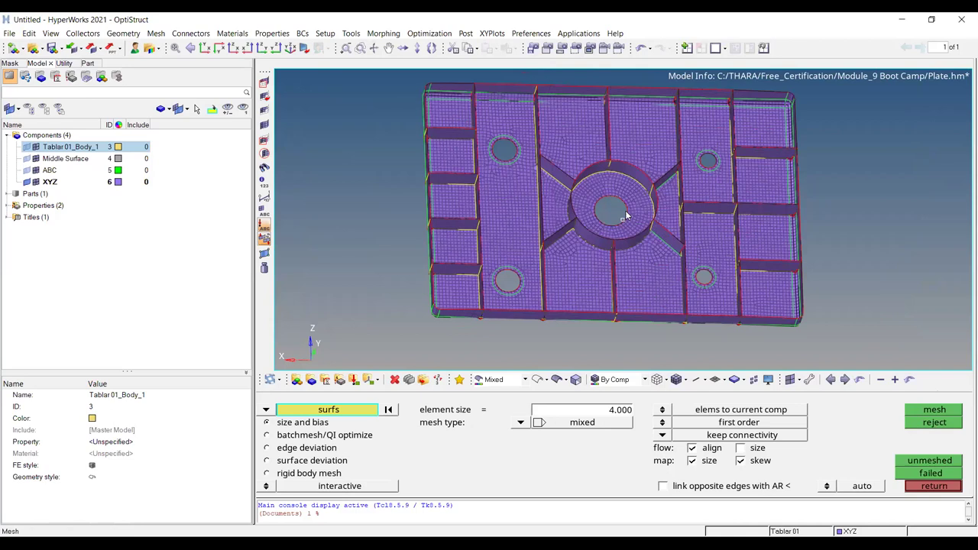
{"action": "right_click_drag", "start_coordinate": [630, 156], "coordinate": [570, 186], "text": "ctrl"}
{"action": "left_click_drag", "start_coordinate": [591, 187], "coordinate": [567, 154], "text": "ctrl"}
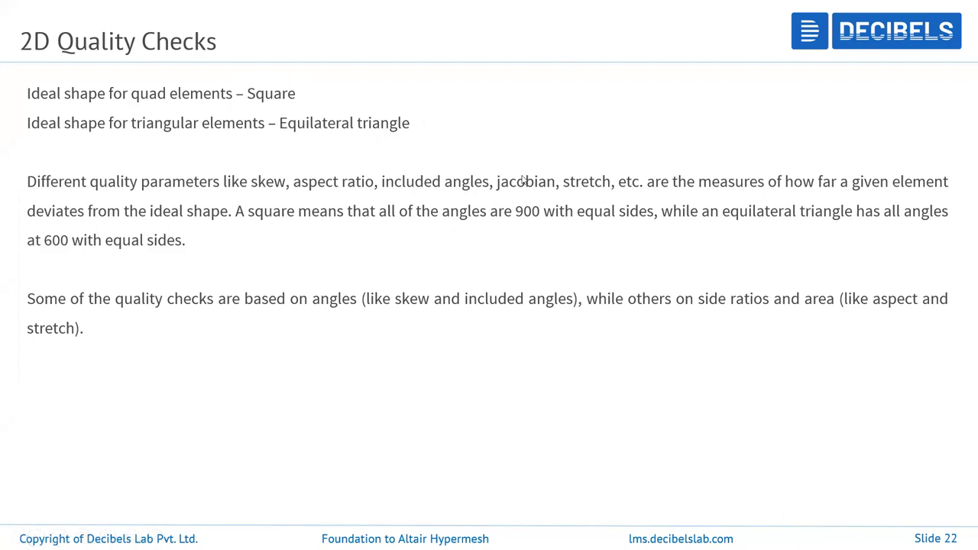
Step: Switch back to HyperWorks and examine the element flow around the central boss, its hole, the ribs and the washers
{"action": "key", "text": "alt+Tab"}
{"action": "left_click_drag", "start_coordinate": [499, 202], "coordinate": [496, 238], "text": "ctrl"}
{"action": "scroll", "coordinate": [496, 237], "scroll_direction": "up", "scroll_amount": 5, "text": "ctrl"}
{"action": "right_click_drag", "start_coordinate": [497, 246], "coordinate": [518, 210], "text": "ctrl"}
{"action": "scroll", "coordinate": [518, 210], "scroll_direction": "down", "scroll_amount": 3, "text": "ctrl"}
{"action": "scroll", "coordinate": [452, 192], "scroll_direction": "down", "scroll_amount": 3}
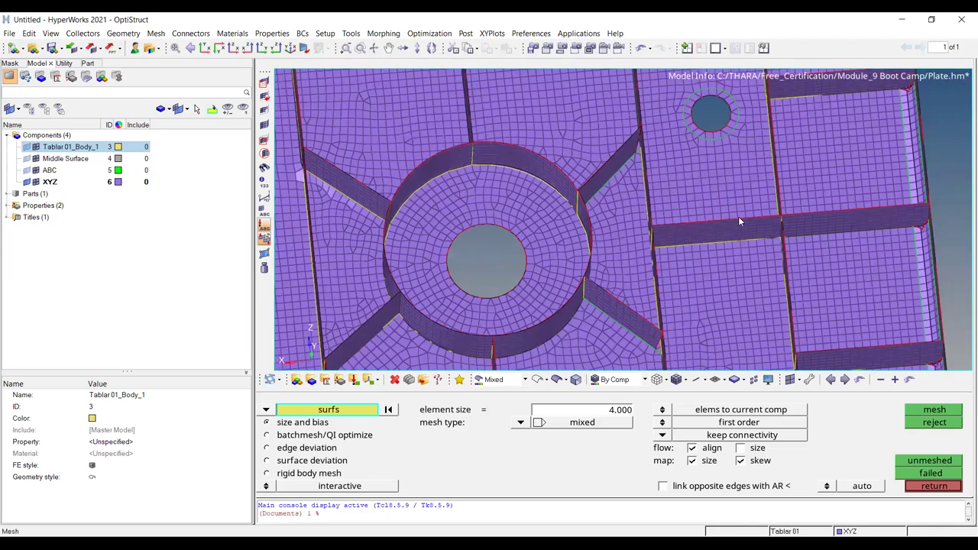
{"action": "left_click_drag", "start_coordinate": [738, 222], "coordinate": [589, 235], "text": "ctrl"}
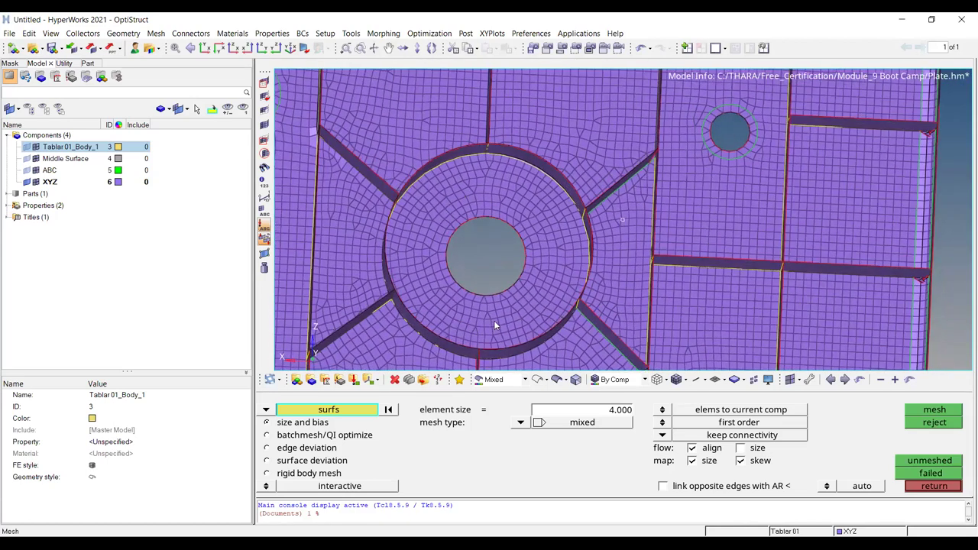
{"action": "scroll", "coordinate": [493, 324], "scroll_direction": "up", "scroll_amount": 3}
{"action": "left_click_drag", "start_coordinate": [381, 257], "coordinate": [618, 187], "text": "ctrl"}
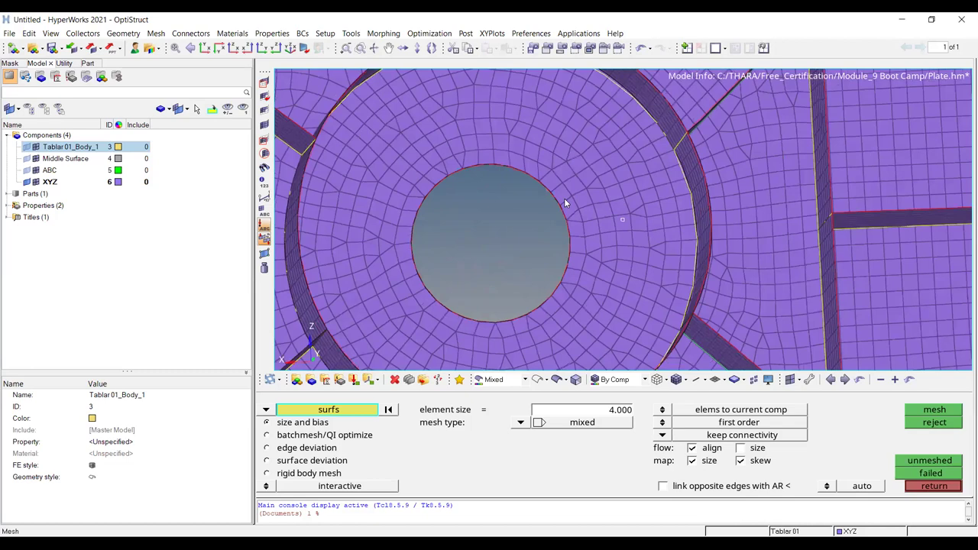
{"action": "scroll", "coordinate": [569, 214], "scroll_direction": "down", "scroll_amount": 2}
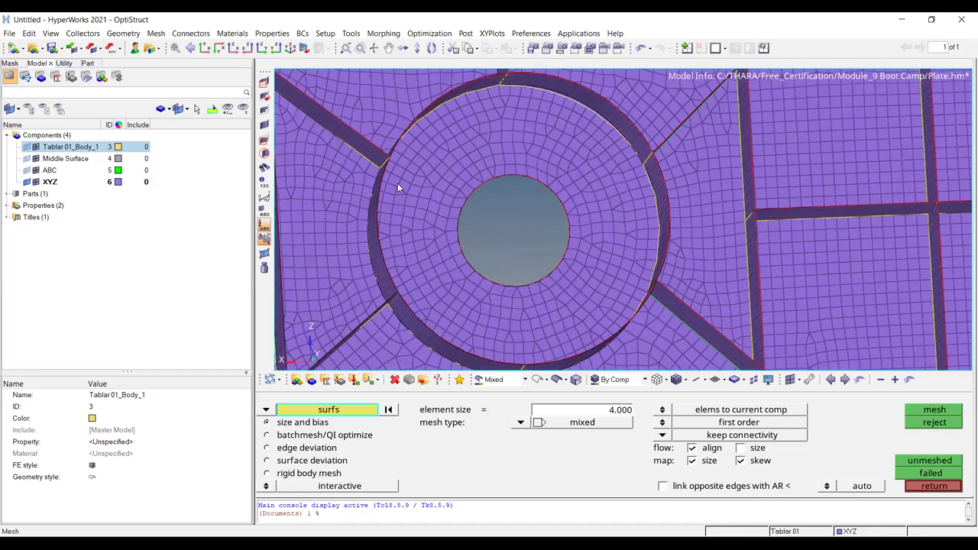
{"action": "left_click_drag", "start_coordinate": [554, 326], "coordinate": [414, 278], "text": "ctrl"}
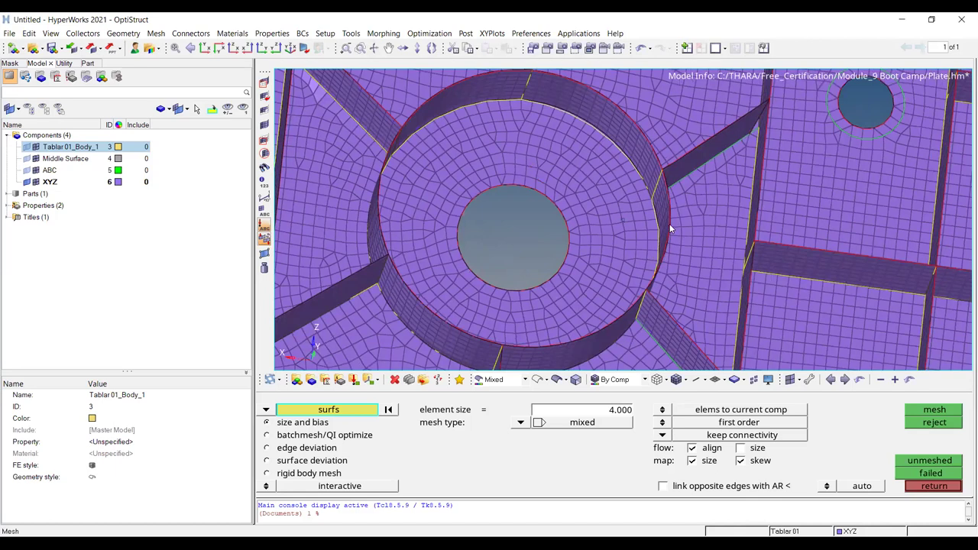
{"action": "scroll", "coordinate": [664, 160], "scroll_direction": "down", "scroll_amount": 4, "text": "ctrl"}
{"action": "left_click_drag", "start_coordinate": [648, 214], "coordinate": [722, 270], "text": "ctrl"}
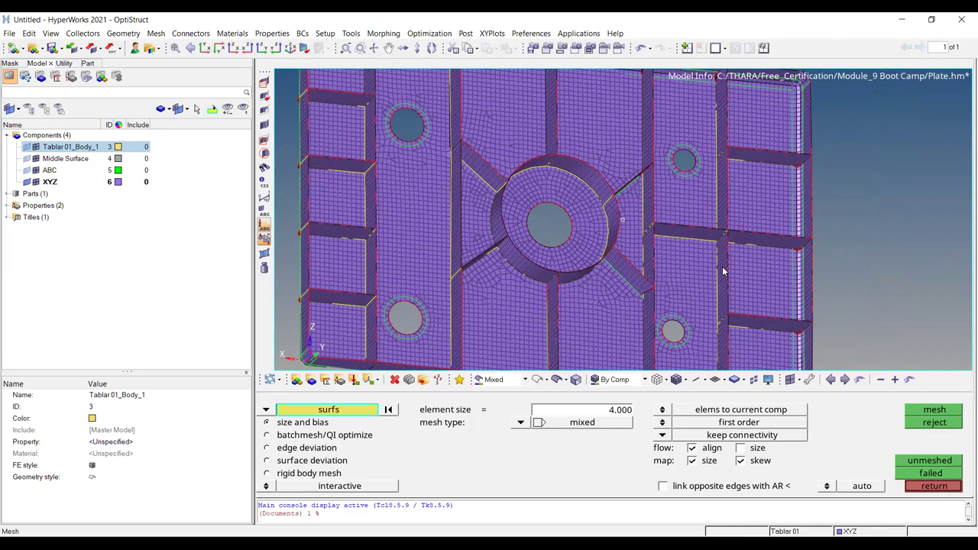
Step: Set the mesh selection to elements and examine the irregular quads between the boss, its diagonal rib and the neighbouring straight rib
{"action": "scroll", "coordinate": [575, 268], "scroll_direction": "up", "scroll_amount": 5}
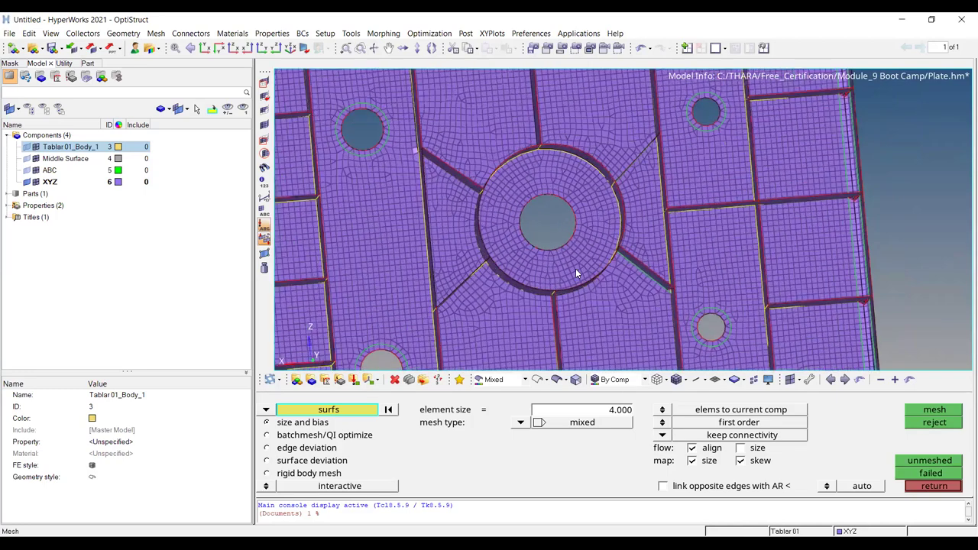
{"action": "scroll", "coordinate": [626, 267], "scroll_direction": "up", "scroll_amount": 5}
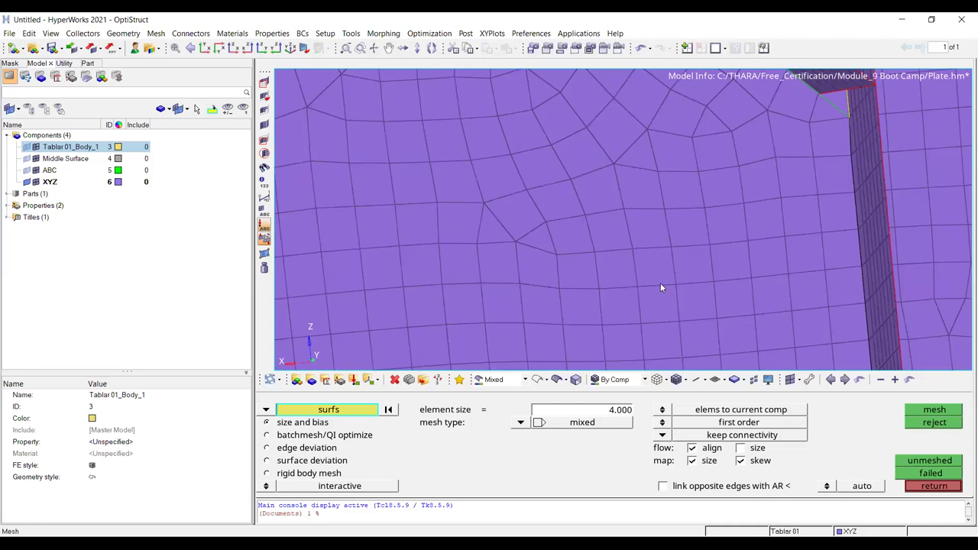
{"action": "left_click", "coordinate": [266, 409]}
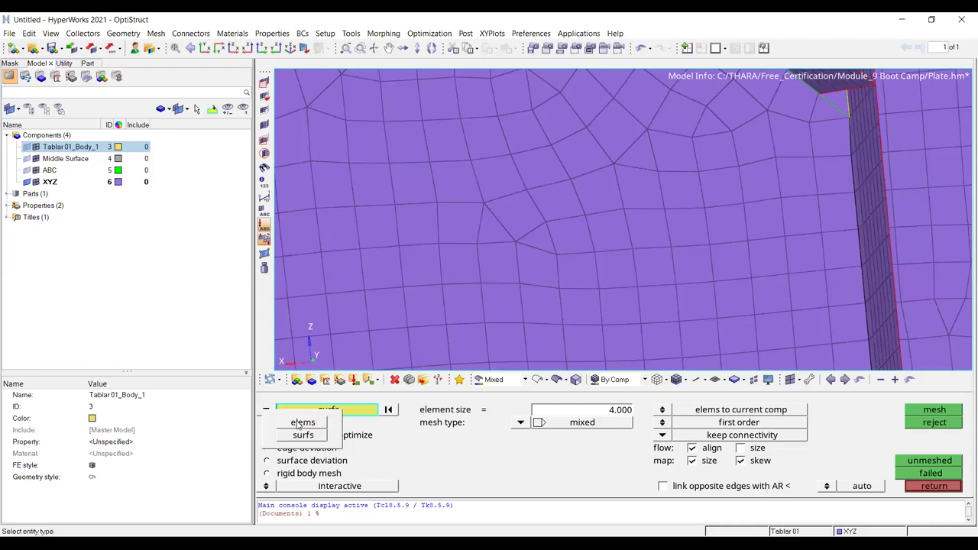
{"action": "left_click", "coordinate": [302, 418]}
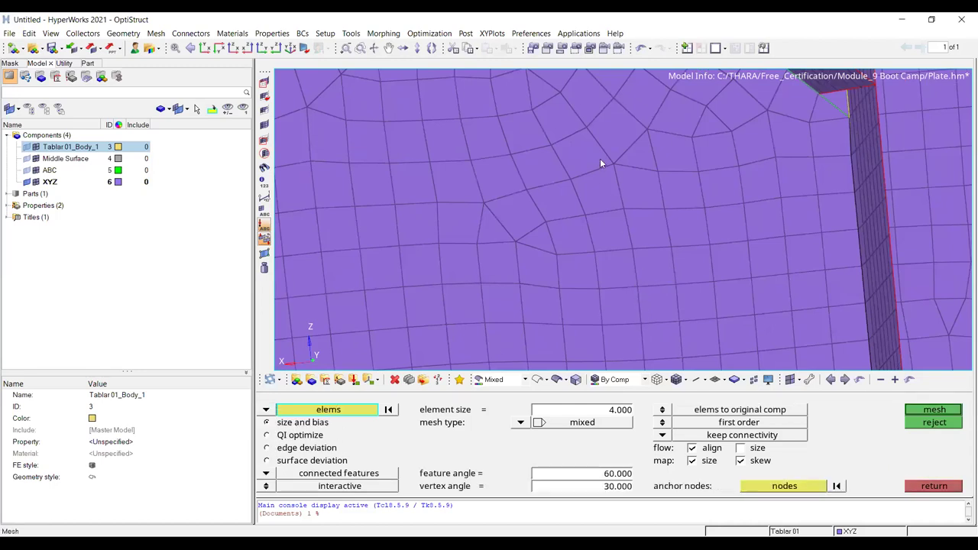
{"action": "scroll", "coordinate": [611, 282], "scroll_direction": "up", "scroll_amount": 4}
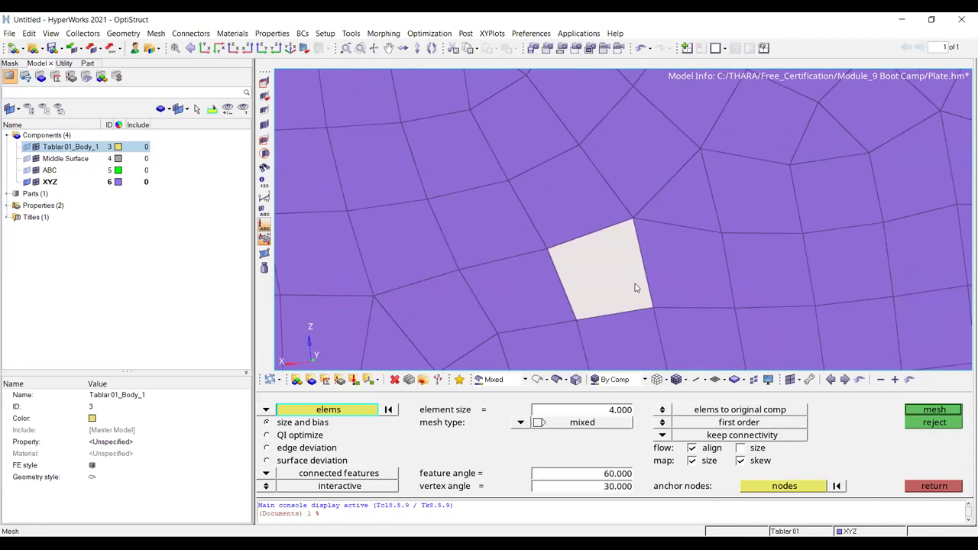
{"action": "scroll", "coordinate": [613, 206], "scroll_direction": "down", "scroll_amount": 3}
{"action": "right_click_drag", "start_coordinate": [640, 213], "coordinate": [620, 243], "text": "ctrl"}
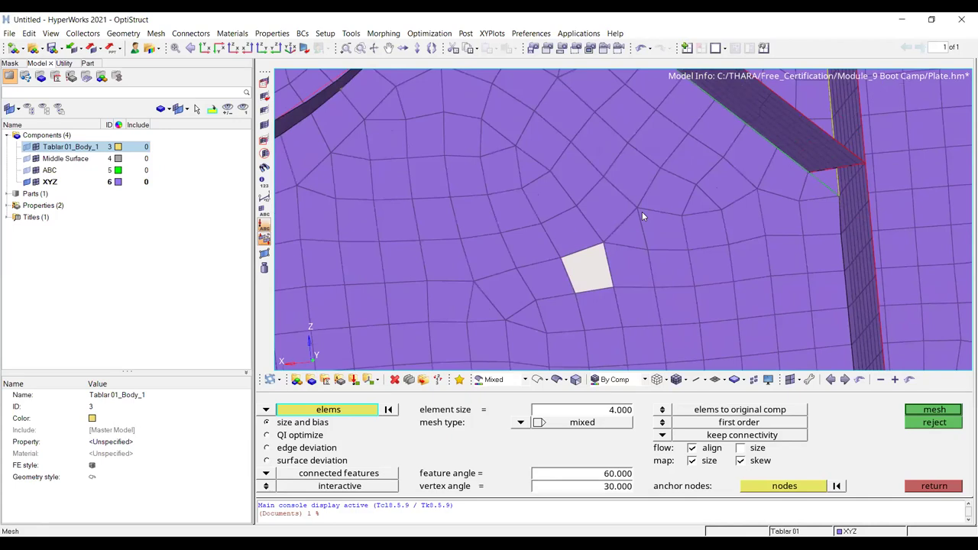
{"action": "scroll", "coordinate": [595, 188], "scroll_direction": "down", "scroll_amount": 4}
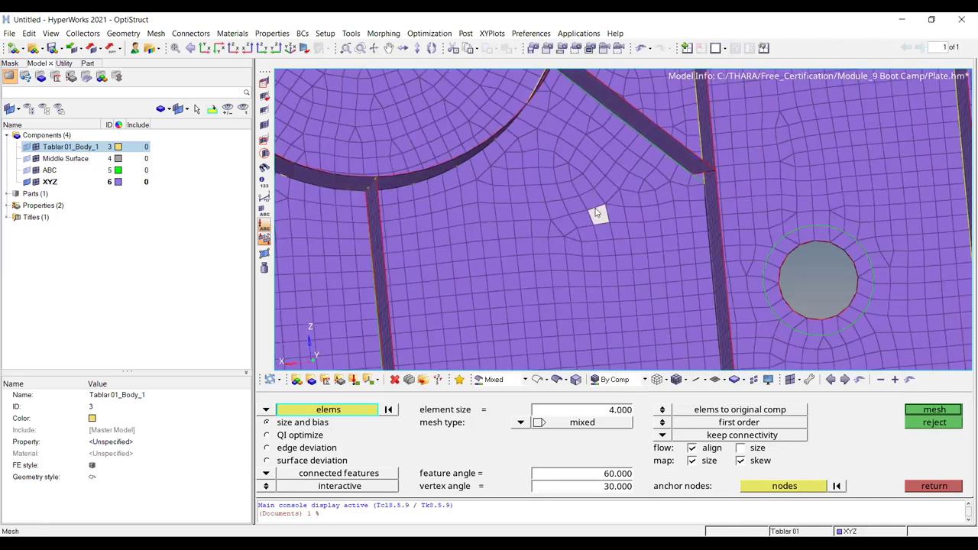
{"action": "scroll", "coordinate": [595, 212], "scroll_direction": "down", "scroll_amount": 3}
{"action": "left_click_drag", "start_coordinate": [550, 244], "coordinate": [649, 198], "text": "ctrl"}
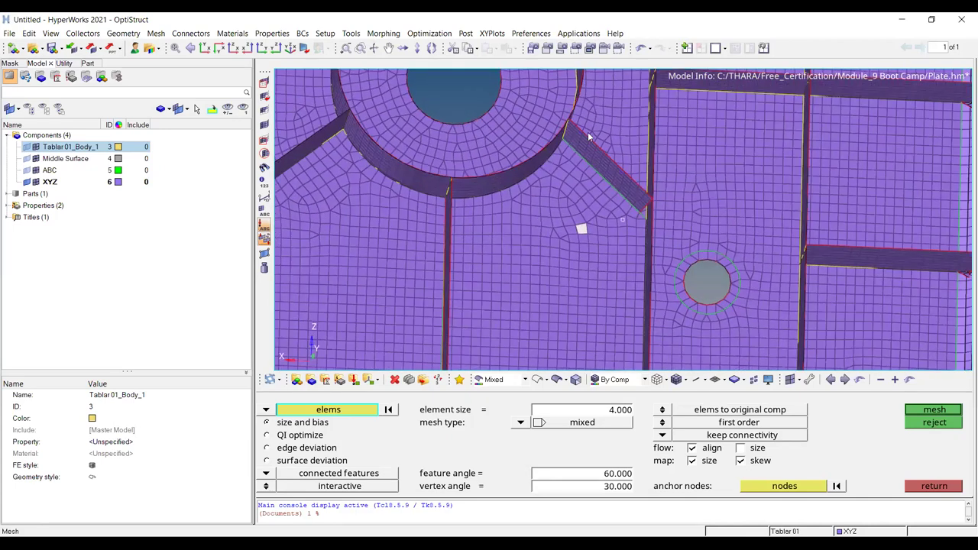
{"action": "scroll", "coordinate": [611, 249], "scroll_direction": "up", "scroll_amount": 3}
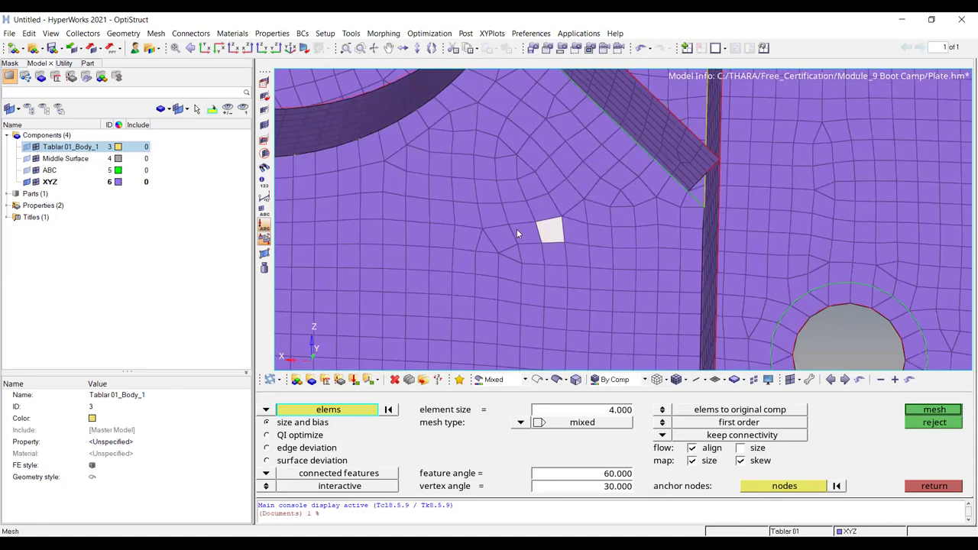
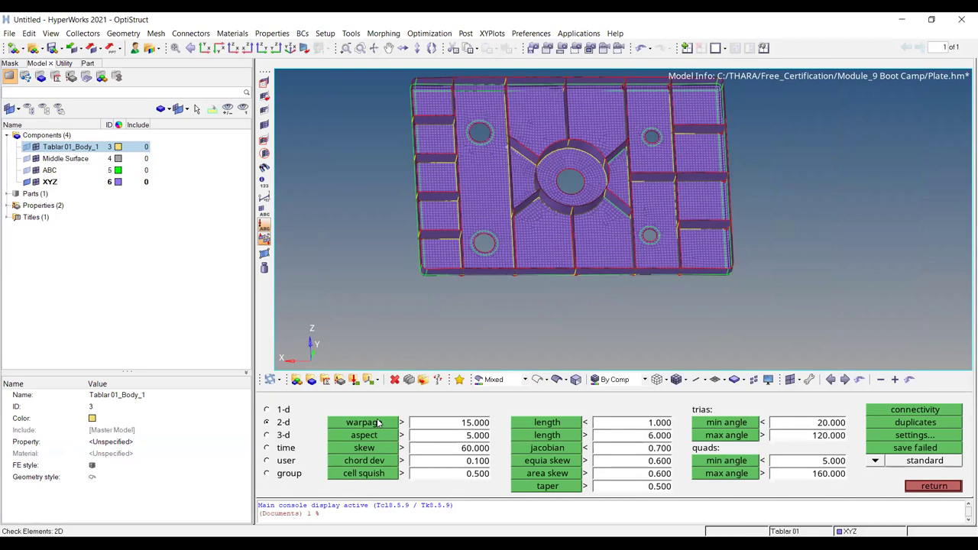
Step: Check the 2D elements for warpage above 15.000 and examine the highlighted ones where the rib meets the outer wall's fillet
{"action": "left_click", "coordinate": [376, 421]}
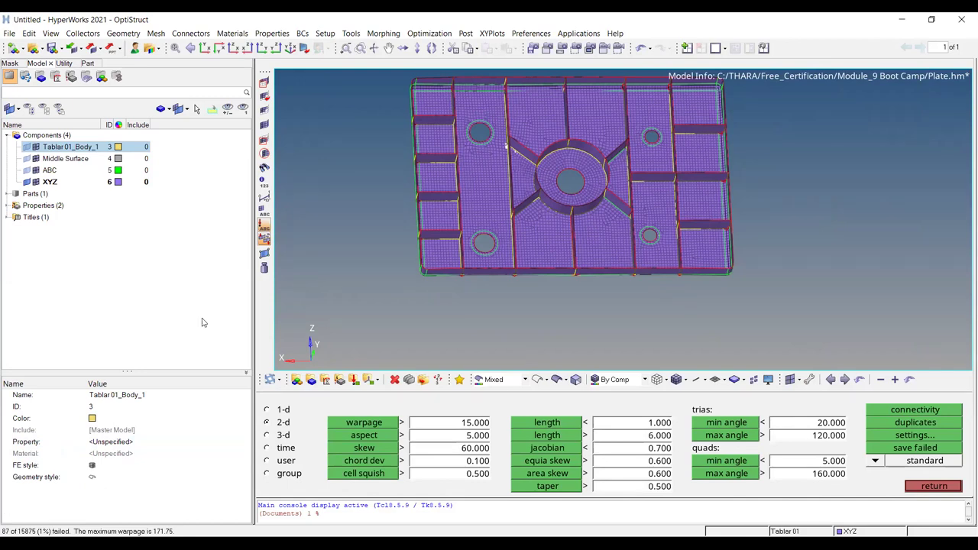
{"action": "left_click_drag", "start_coordinate": [510, 177], "coordinate": [571, 165], "text": "ctrl"}
{"action": "scroll", "coordinate": [575, 171], "scroll_direction": "up", "scroll_amount": 3, "text": "ctrl"}
{"action": "right_click_drag", "start_coordinate": [588, 221], "coordinate": [649, 353], "text": "ctrl"}
{"action": "left_click_drag", "start_coordinate": [538, 263], "coordinate": [502, 313], "text": "ctrl"}
{"action": "scroll", "coordinate": [571, 172], "scroll_direction": "up", "scroll_amount": 5, "text": "ctrl"}
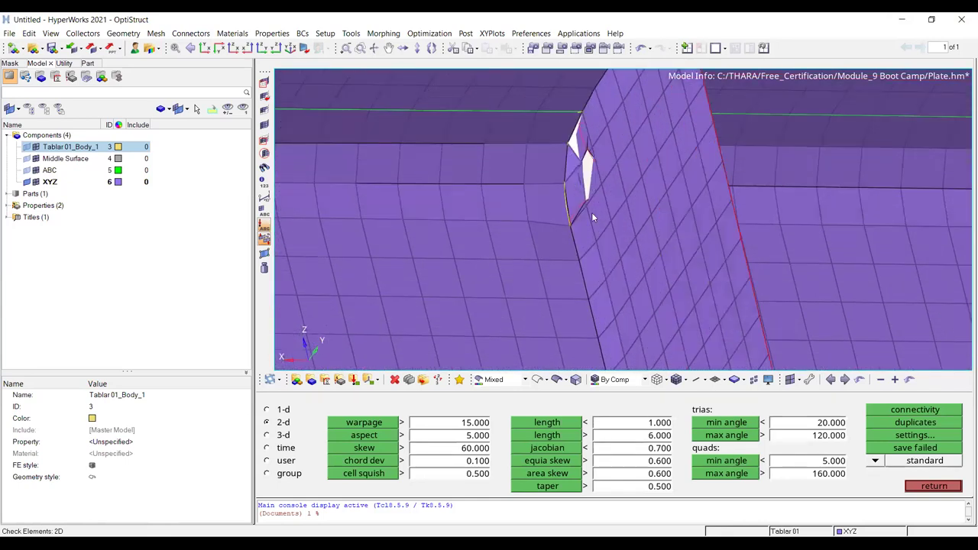
{"action": "left_click_drag", "start_coordinate": [592, 218], "coordinate": [527, 263], "text": "ctrl"}
{"action": "scroll", "coordinate": [382, 316], "scroll_direction": "up", "scroll_amount": 3, "text": "ctrl"}
{"action": "right_click_drag", "start_coordinate": [419, 314], "coordinate": [458, 221], "text": "ctrl"}
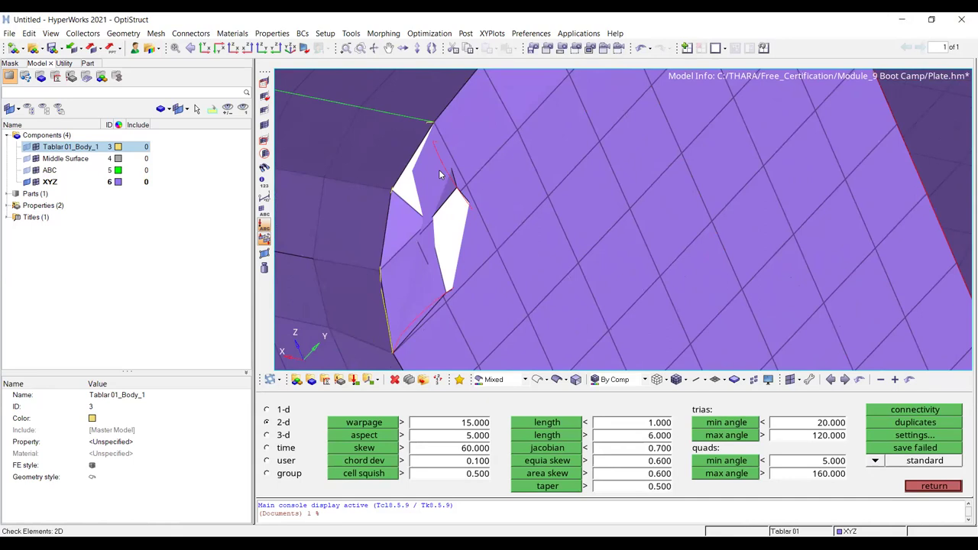
{"action": "scroll", "coordinate": [502, 207], "scroll_direction": "down", "scroll_amount": 2, "text": "ctrl"}
{"action": "scroll", "coordinate": [468, 206], "scroll_direction": "up", "scroll_amount": 2, "text": "ctrl"}
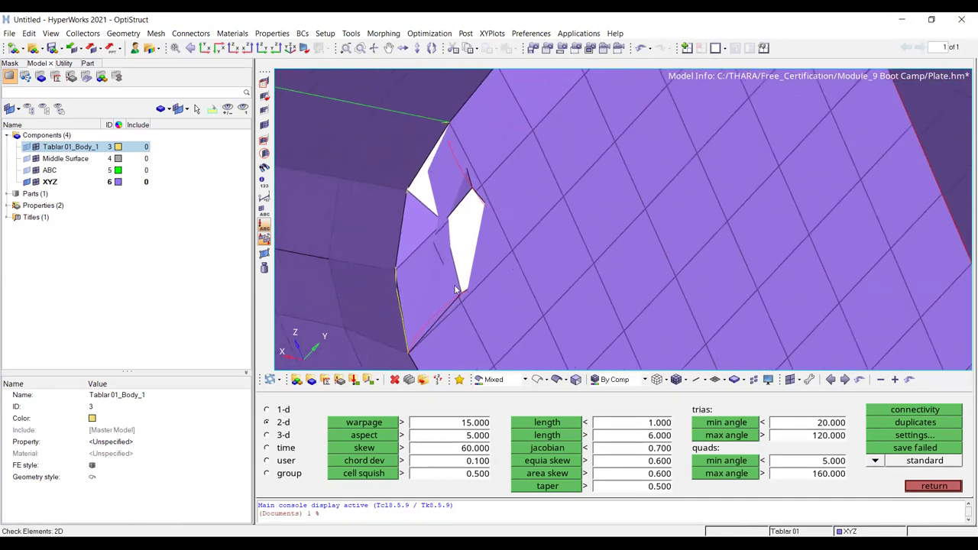
Step: Rerun the warpage check at 15.000 and save the failed elements to the user mark
{"action": "scroll", "coordinate": [494, 207], "scroll_direction": "down", "scroll_amount": 5, "text": "ctrl"}
{"action": "left_click_drag", "start_coordinate": [672, 234], "coordinate": [650, 219], "text": "ctrl"}
{"action": "scroll", "coordinate": [473, 326], "scroll_direction": "down", "scroll_amount": 2, "text": "ctrl"}
{"action": "left_click_drag", "start_coordinate": [473, 327], "coordinate": [565, 271], "text": "ctrl"}
{"action": "scroll", "coordinate": [616, 217], "scroll_direction": "down", "scroll_amount": 3, "text": "ctrl"}
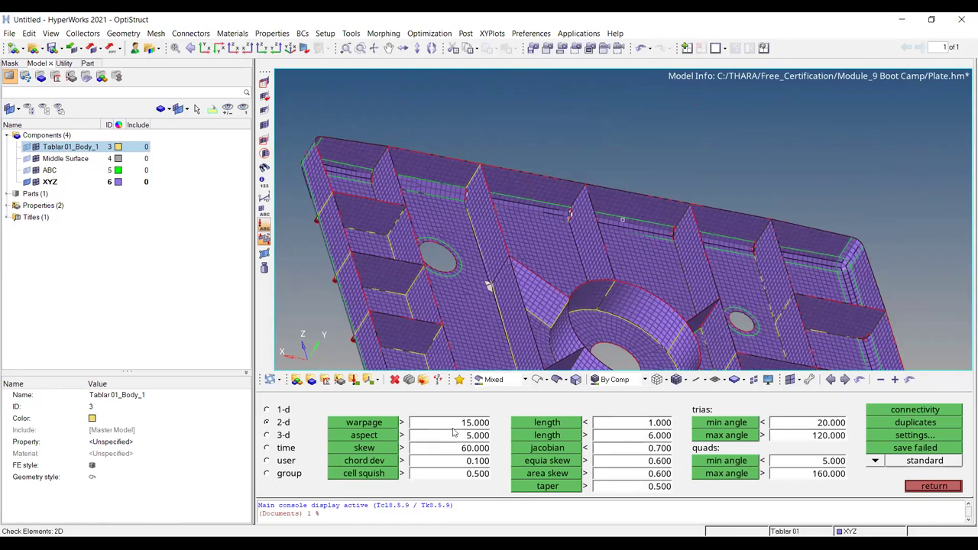
{"action": "left_click", "coordinate": [365, 425]}
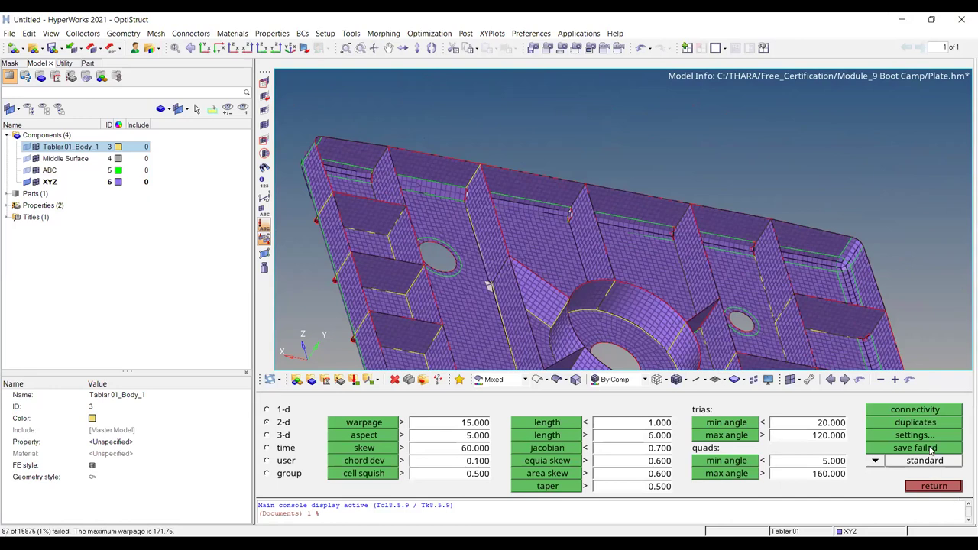
{"action": "left_click", "coordinate": [920, 449]}
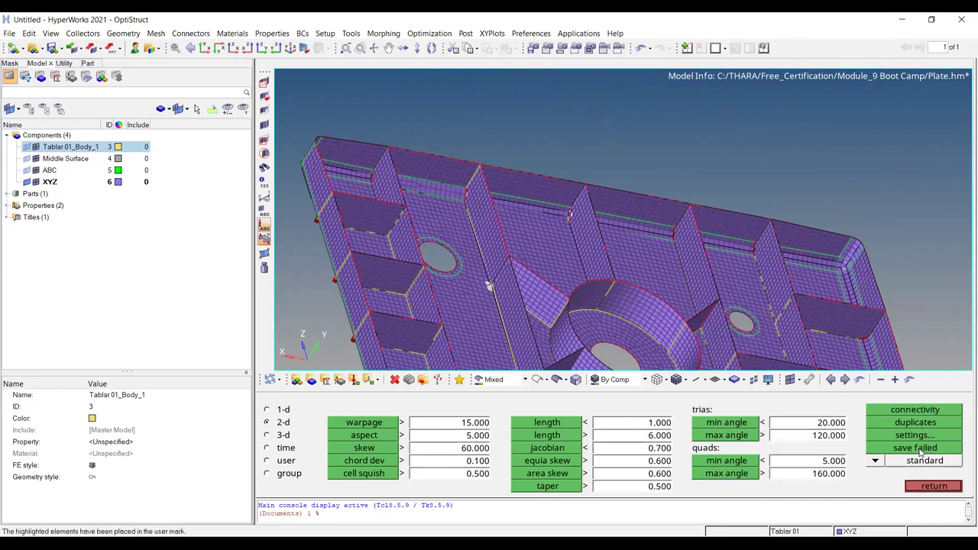
{"action": "key", "text": "Escape"}
Step: Retrieve the saved failed elements in the Mask tool and isolate them from the rest of the mesh
{"action": "key", "text": "F5"}
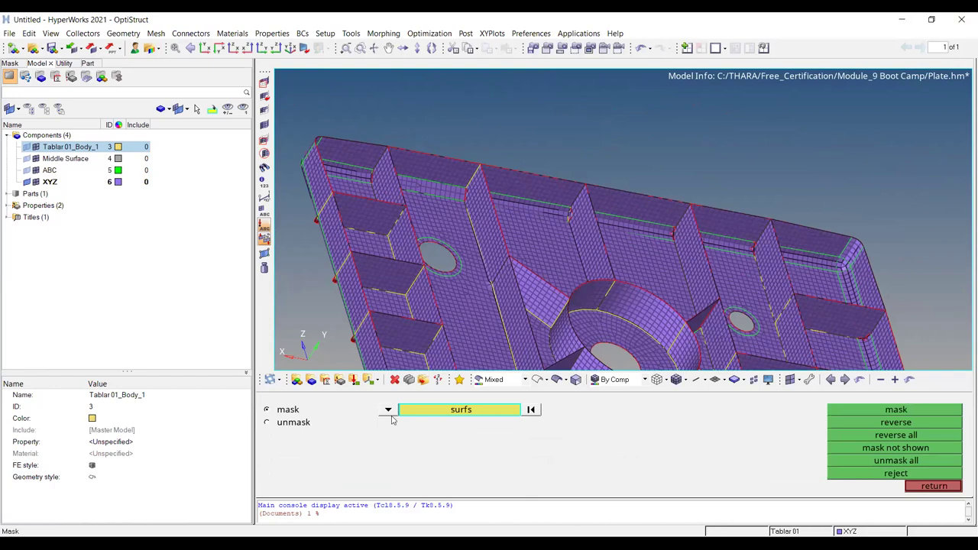
{"action": "left_click", "coordinate": [388, 409]}
{"action": "left_click", "coordinate": [345, 424]}
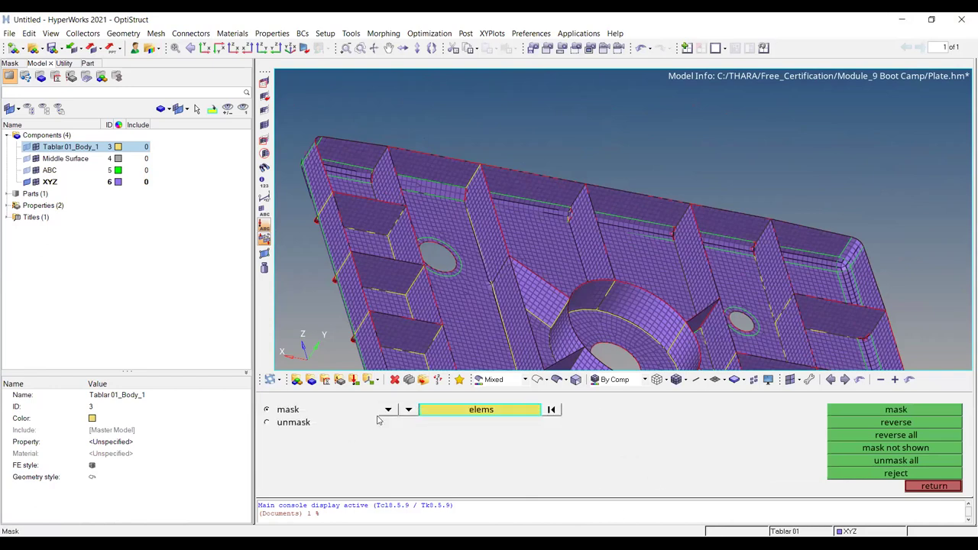
{"action": "left_click", "coordinate": [467, 411]}
{"action": "left_click", "coordinate": [448, 439]}
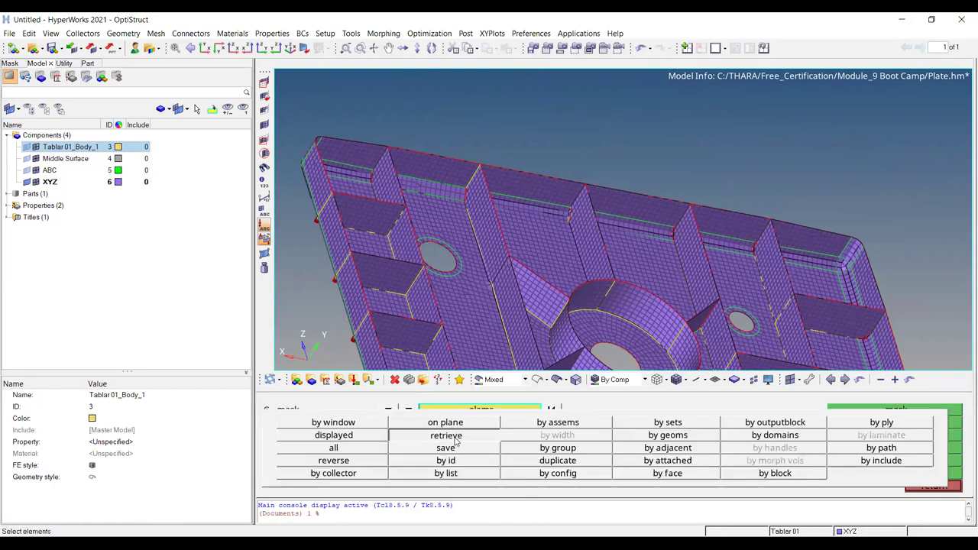
{"action": "left_click", "coordinate": [923, 411]}
Step: Show the elements attached to the isolated failed elements around the rib corner
{"action": "scroll", "coordinate": [613, 284], "scroll_direction": "up", "scroll_amount": 5}
{"action": "left_click_drag", "start_coordinate": [612, 284], "coordinate": [622, 218], "text": "ctrl"}
{"action": "left_click", "coordinate": [264, 111]}
{"action": "left_click_drag", "start_coordinate": [804, 210], "coordinate": [650, 188], "text": "ctrl"}
{"action": "scroll", "coordinate": [607, 175], "scroll_direction": "up", "scroll_amount": 5}
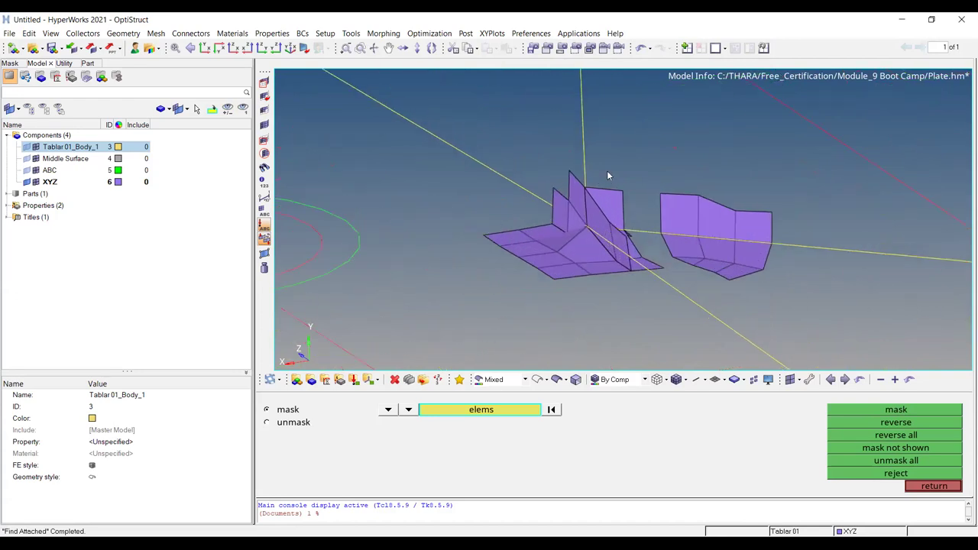
{"action": "scroll", "coordinate": [583, 269], "scroll_direction": "up", "scroll_amount": 5}
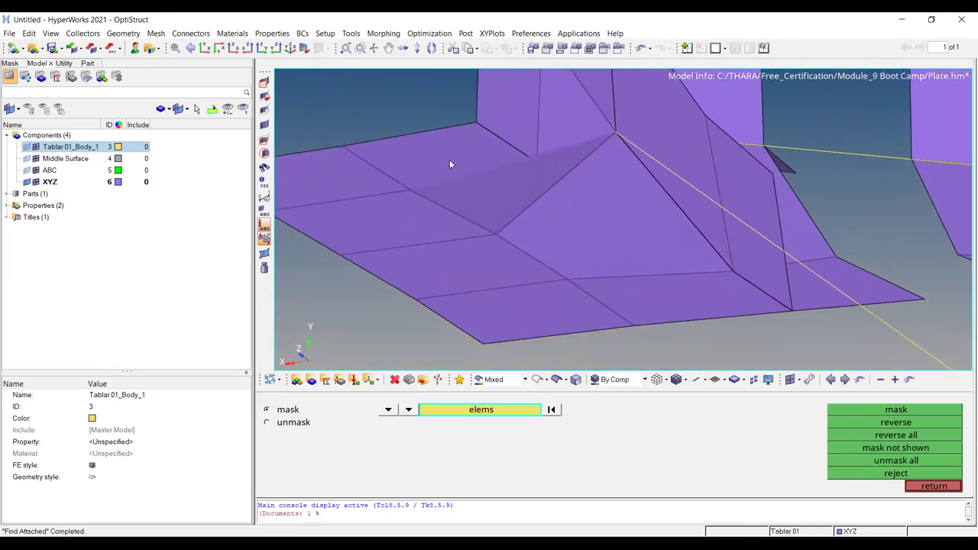
Step: Add temporary nodes on the displayed elements around the rib corner and on the neighbouring group of elements
{"action": "key", "text": "F2"}
{"action": "scroll", "coordinate": [507, 217], "scroll_direction": "down", "scroll_amount": 4}
{"action": "key", "text": "shift+F2"}
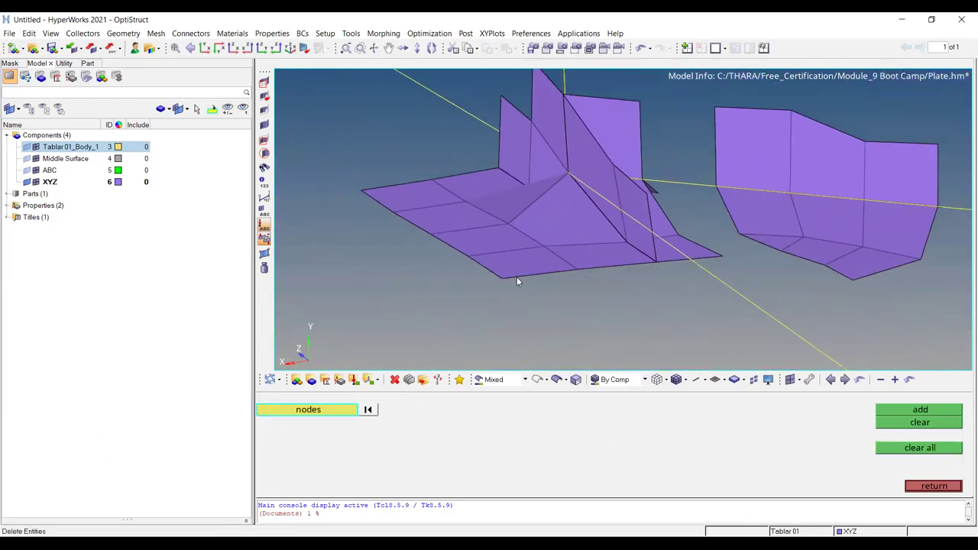
{"action": "left_click_drag", "start_coordinate": [645, 198], "coordinate": [589, 154], "text": "ctrl"}
{"action": "scroll", "coordinate": [589, 155], "scroll_direction": "up", "scroll_amount": 1}
{"action": "right_click_drag", "start_coordinate": [589, 155], "coordinate": [631, 378], "text": "ctrl"}
{"action": "scroll", "coordinate": [564, 238], "scroll_direction": "up", "scroll_amount": 3}
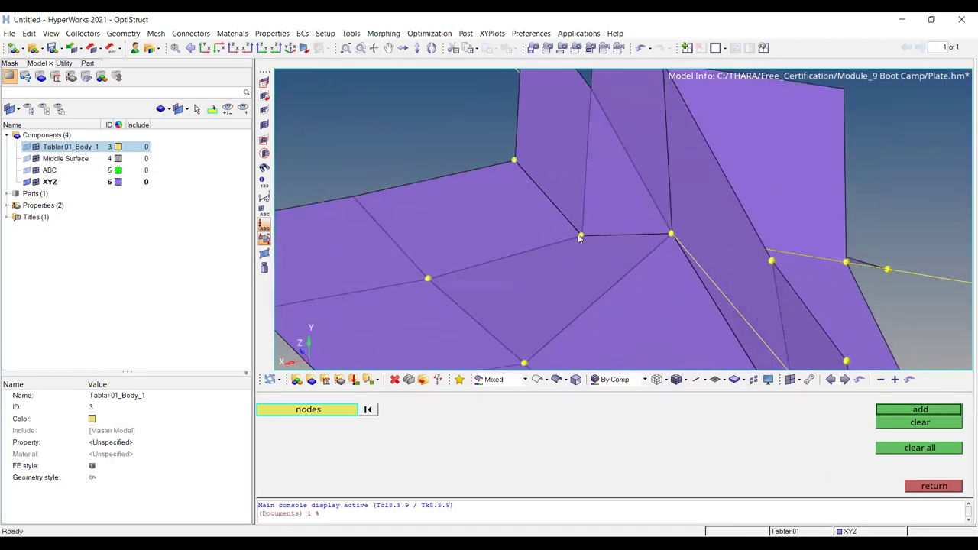
Step: Examine how the rib and base elements share nodes at the rib's lower corner
{"action": "scroll", "coordinate": [578, 233], "scroll_direction": "down", "scroll_amount": 3}
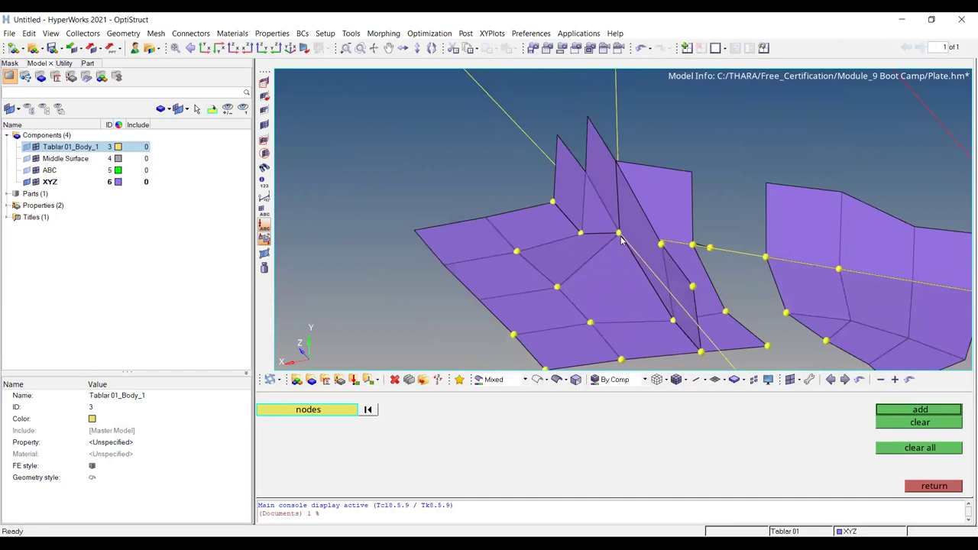
{"action": "scroll", "coordinate": [616, 232], "scroll_direction": "up", "scroll_amount": 3}
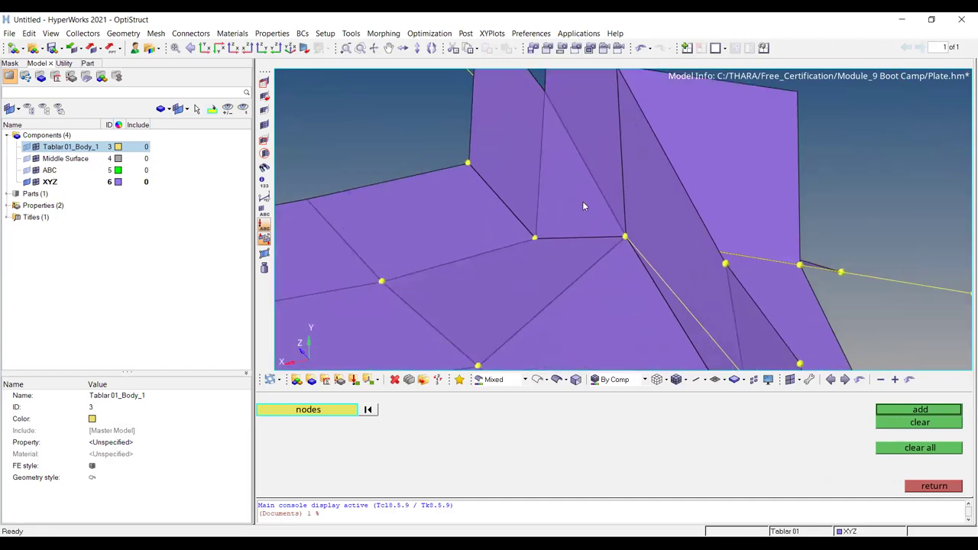
{"action": "scroll", "coordinate": [555, 228], "scroll_direction": "down", "scroll_amount": 3}
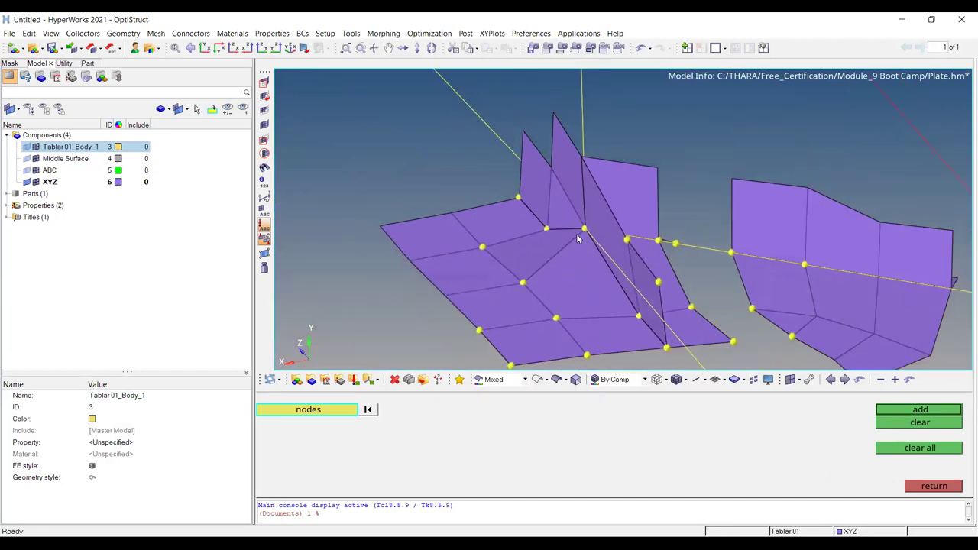
{"action": "scroll", "coordinate": [577, 239], "scroll_direction": "up", "scroll_amount": 3}
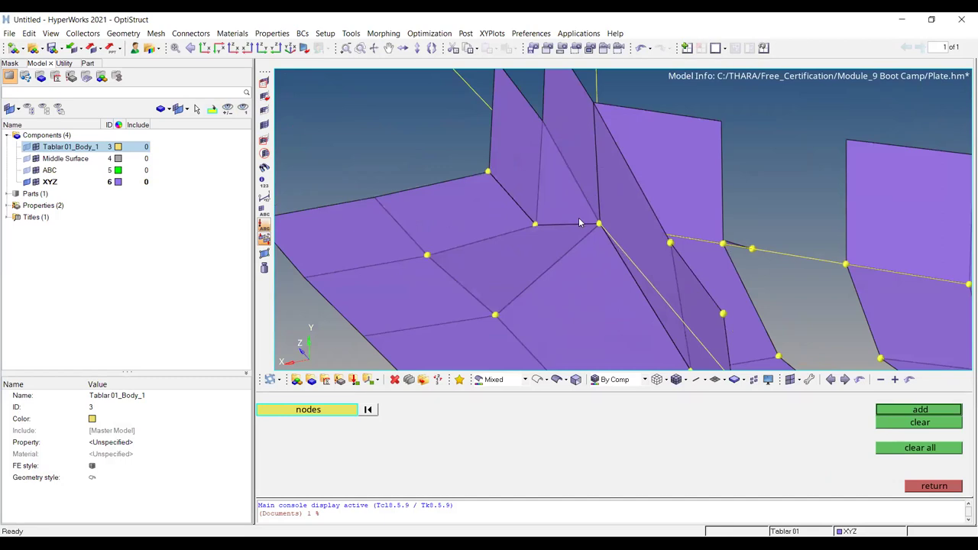
{"action": "scroll", "coordinate": [578, 222], "scroll_direction": "down", "scroll_amount": 3}
{"action": "left_click_drag", "start_coordinate": [579, 233], "coordinate": [599, 238], "text": "ctrl"}
{"action": "scroll", "coordinate": [598, 239], "scroll_direction": "up", "scroll_amount": 3}
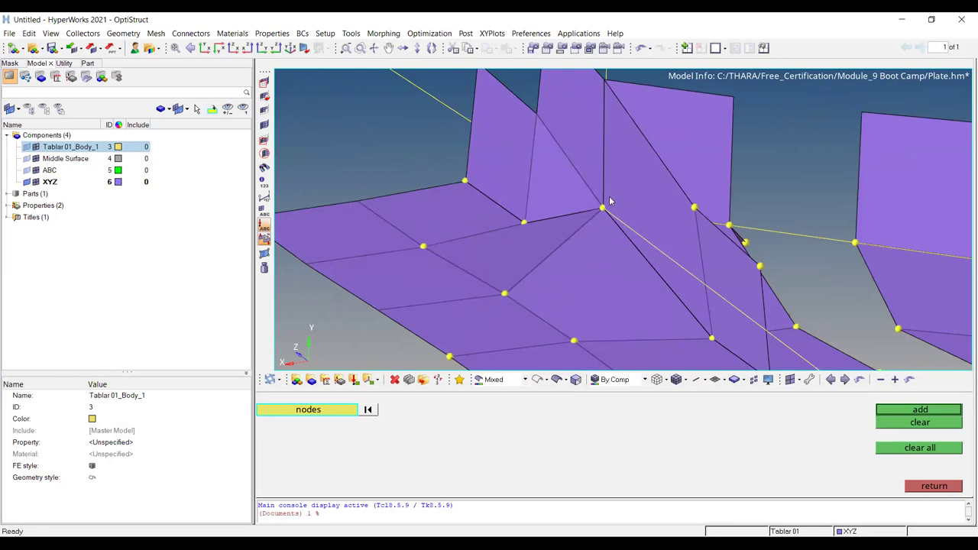
Step: Query the 2D quality values of the large base quad touching the raised rib corner node, and examine its neighbouring elements
{"action": "key", "text": "F5"}
{"action": "key", "text": "Escape"}
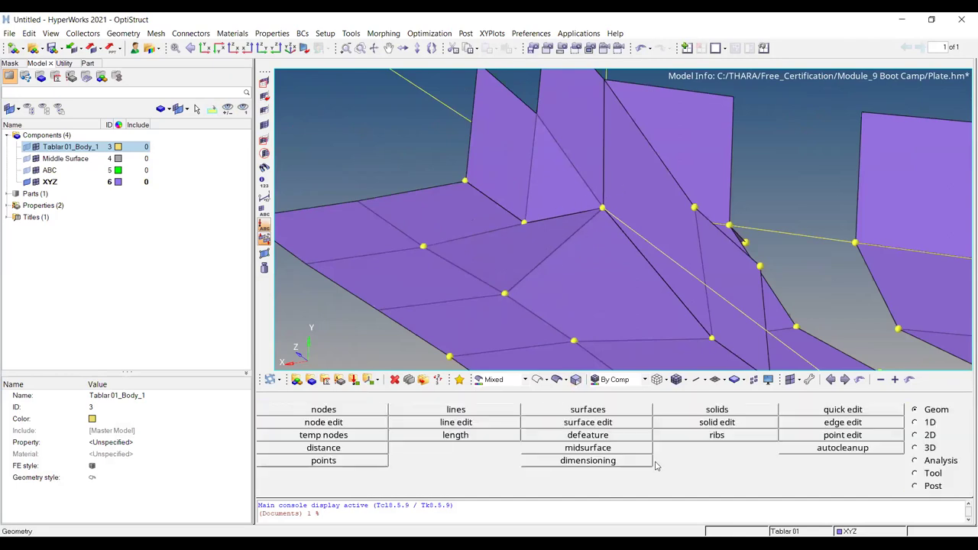
{"action": "left_click", "coordinate": [666, 382]}
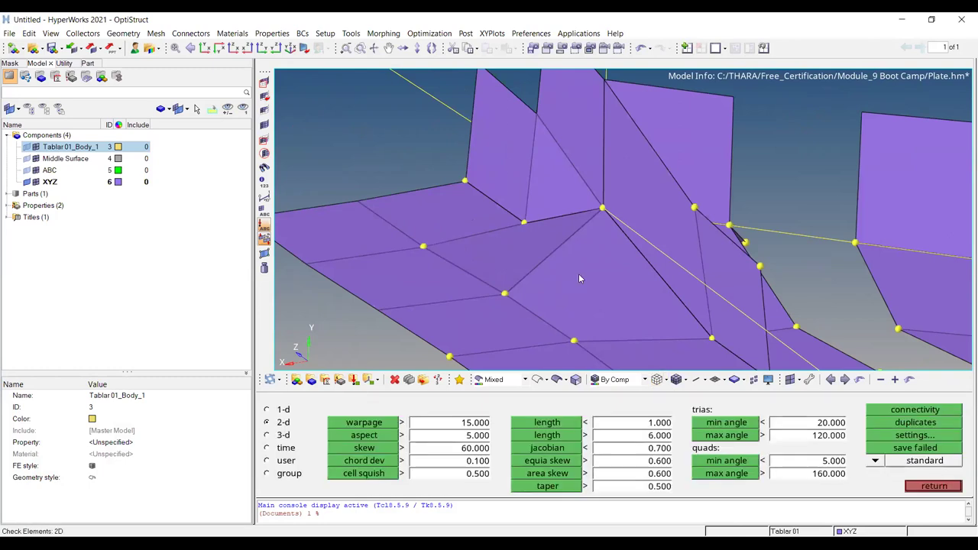
{"action": "left_click", "coordinate": [578, 273]}
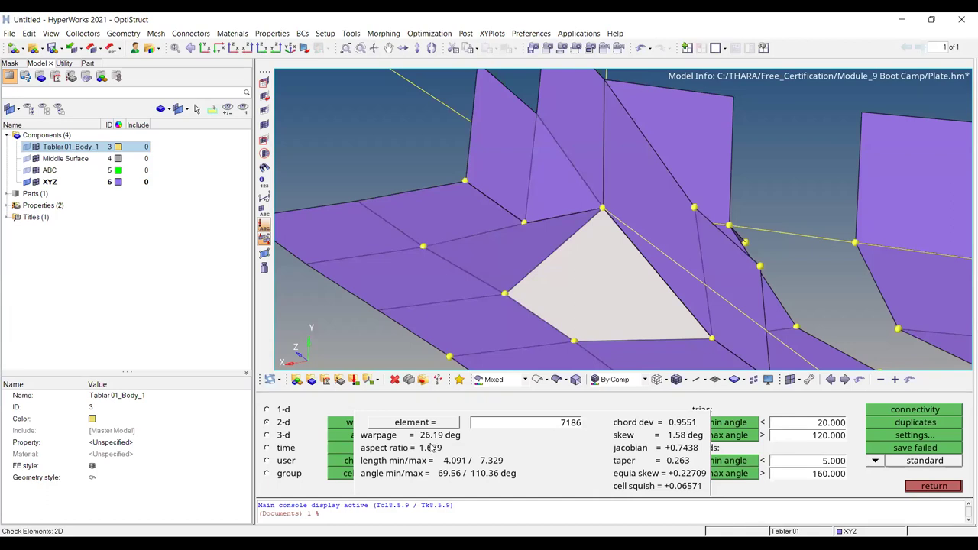
{"action": "left_click", "coordinate": [496, 251]}
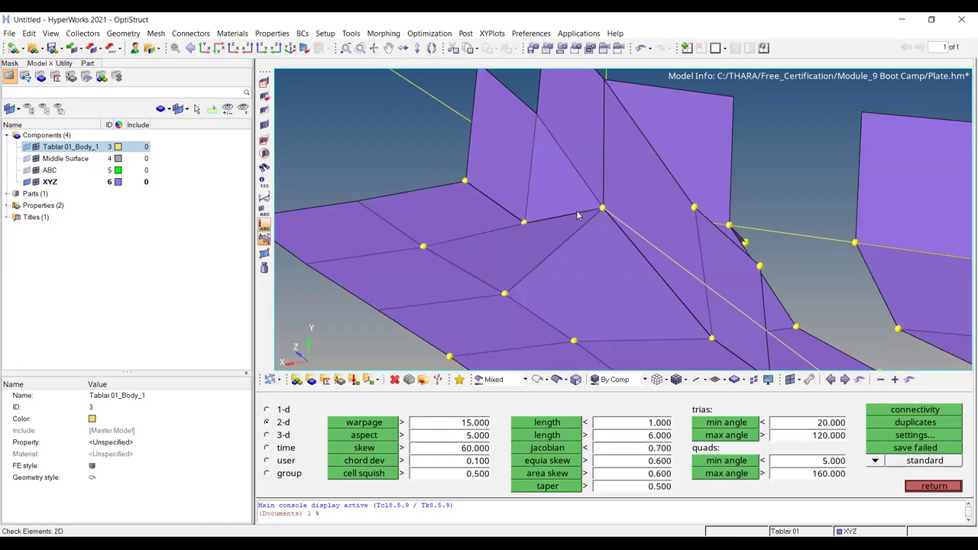
{"action": "scroll", "coordinate": [620, 262], "scroll_direction": "down", "scroll_amount": 3}
{"action": "scroll", "coordinate": [624, 279], "scroll_direction": "up", "scroll_amount": 5}
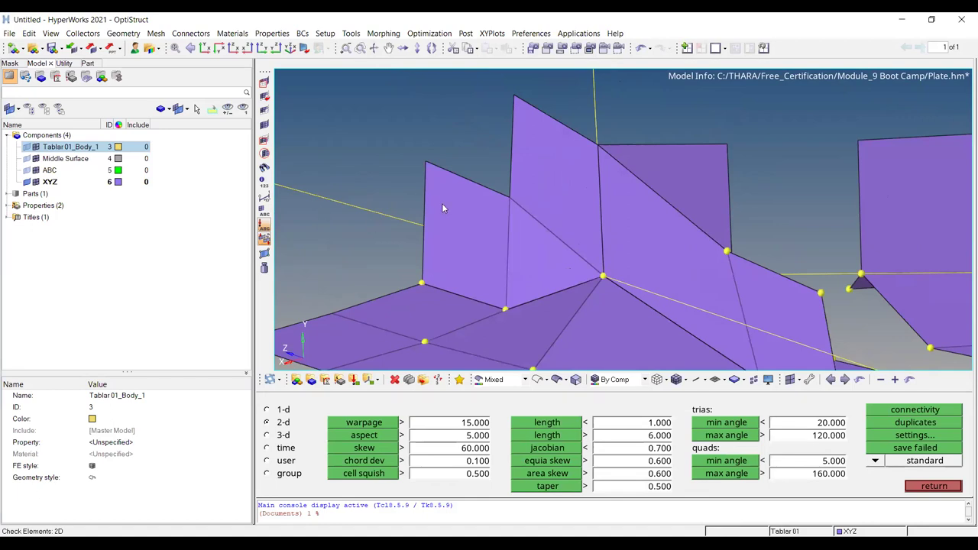
{"action": "scroll", "coordinate": [441, 207], "scroll_direction": "down", "scroll_amount": 3}
{"action": "scroll", "coordinate": [516, 230], "scroll_direction": "up", "scroll_amount": 6}
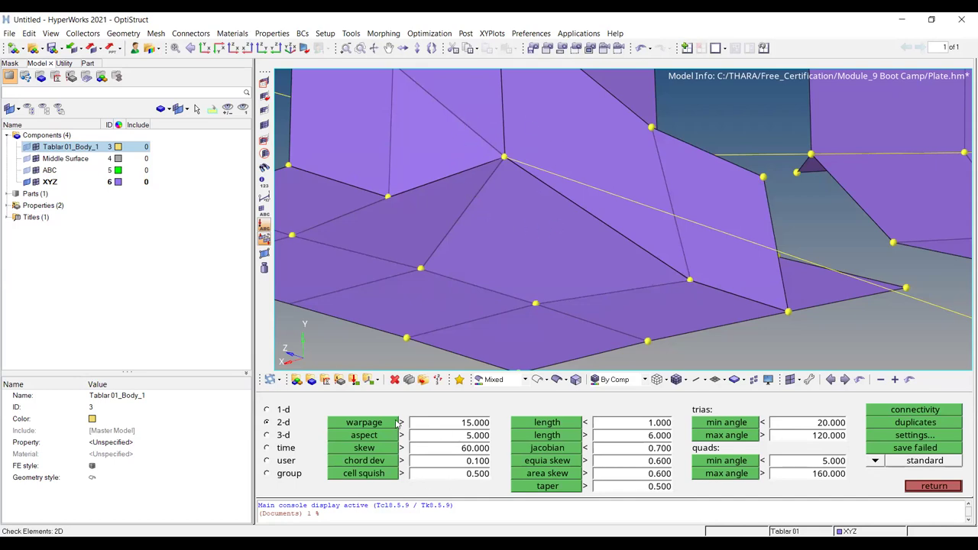
Step: Translate the raised rib corner node down to the base in 0.500 increments, normal to the plane of three neighbouring base nodes
{"action": "scroll", "coordinate": [530, 235], "scroll_direction": "down", "scroll_amount": 2, "text": "ctrl"}
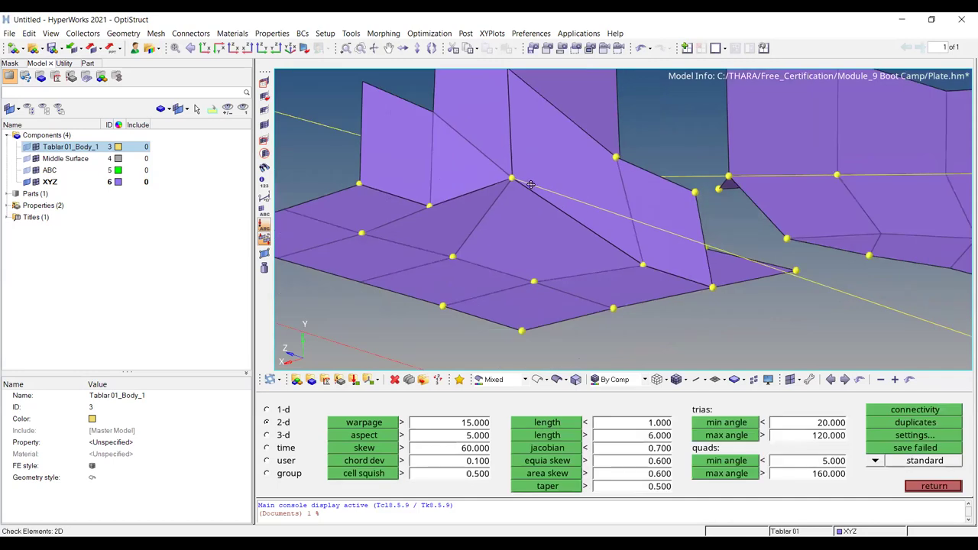
{"action": "right_click_drag", "start_coordinate": [527, 183], "coordinate": [520, 179], "text": "ctrl"}
{"action": "scroll", "coordinate": [520, 183], "scroll_direction": "up", "scroll_amount": 3, "text": "ctrl"}
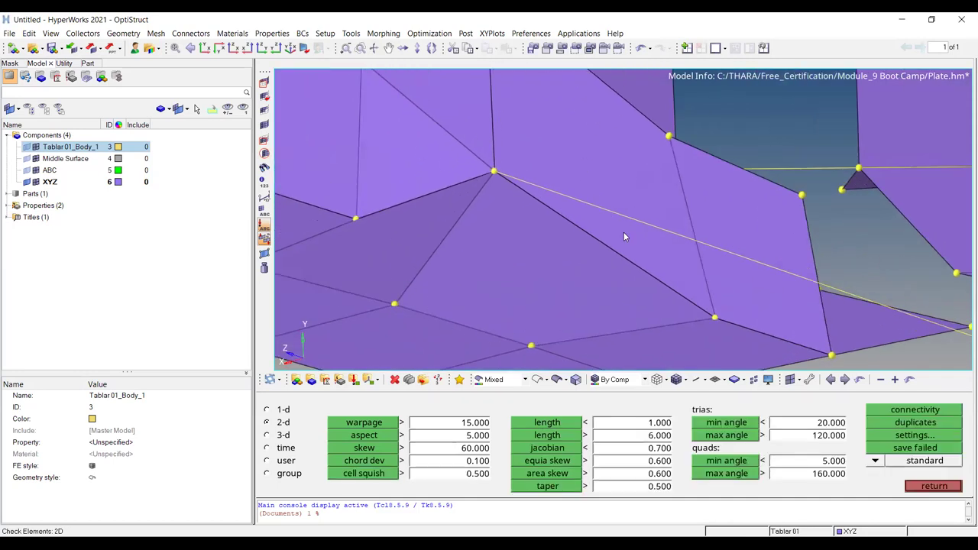
{"action": "key", "text": "F4"}
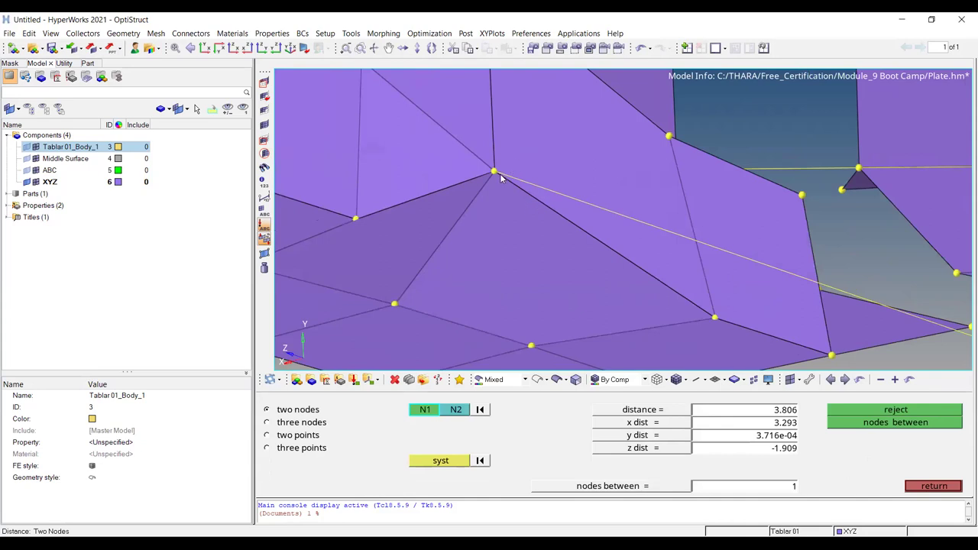
{"action": "key", "text": "shift+F4"}
{"action": "left_click", "coordinate": [394, 304]}
{"action": "left_click", "coordinate": [531, 345]}
{"action": "left_click", "coordinate": [714, 317]}
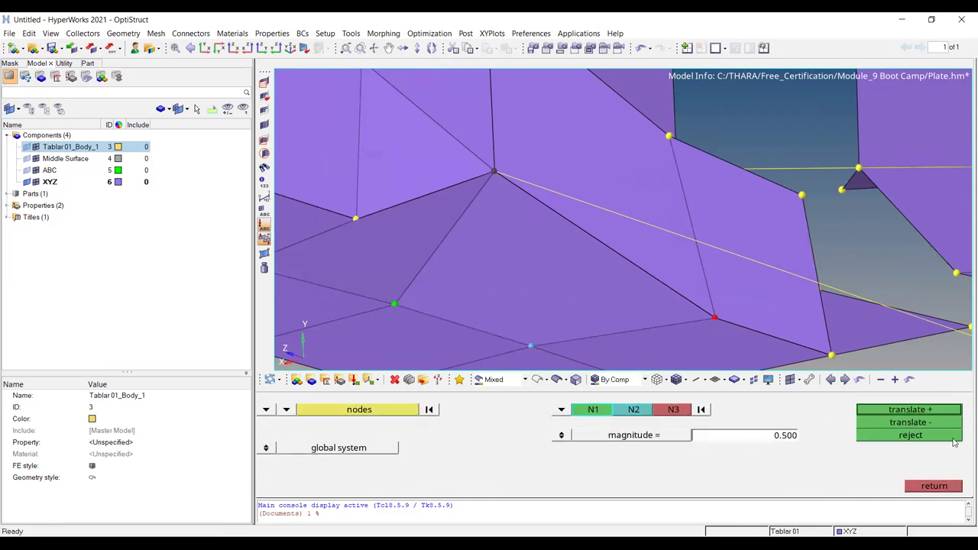
{"action": "left_click", "coordinate": [910, 424]}
{"action": "left_click", "coordinate": [909, 424]}
{"action": "left_click", "coordinate": [910, 424]}
{"action": "left_click", "coordinate": [910, 424]}
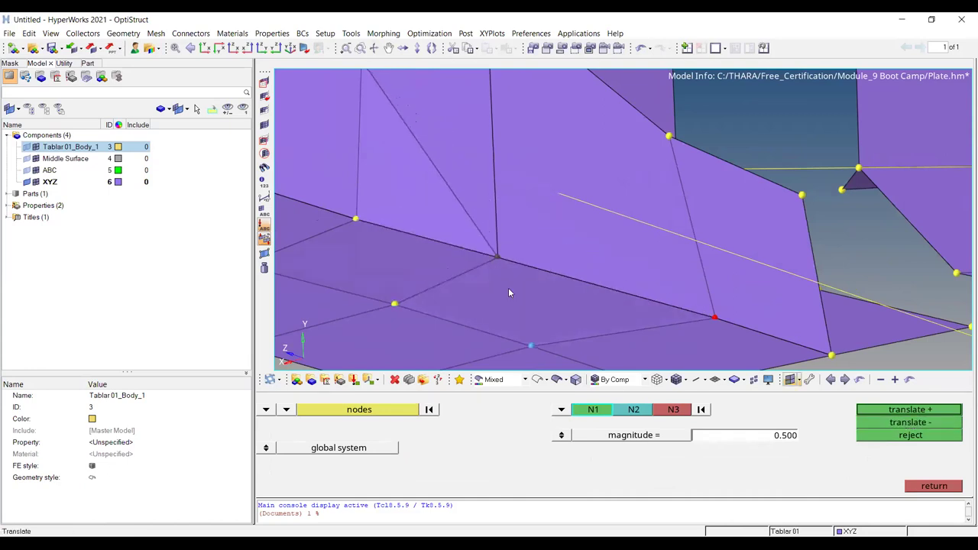
{"action": "right_click_drag", "start_coordinate": [707, 295], "coordinate": [714, 289], "text": "ctrl"}
{"action": "key", "text": "Escape"}
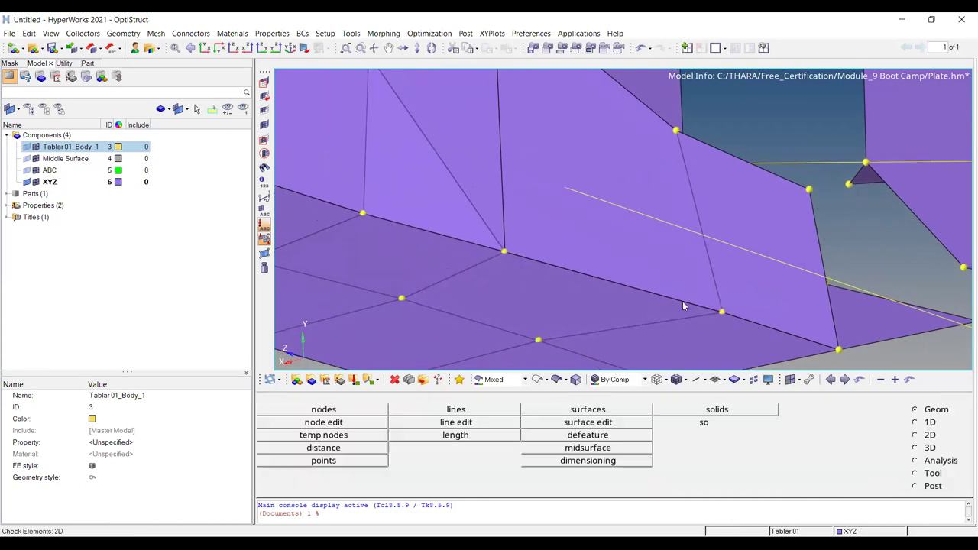
Step: Query the 2D quality values of the base quad at the moved rib corner node and examine the surrounding mesh
{"action": "key", "text": "F10"}
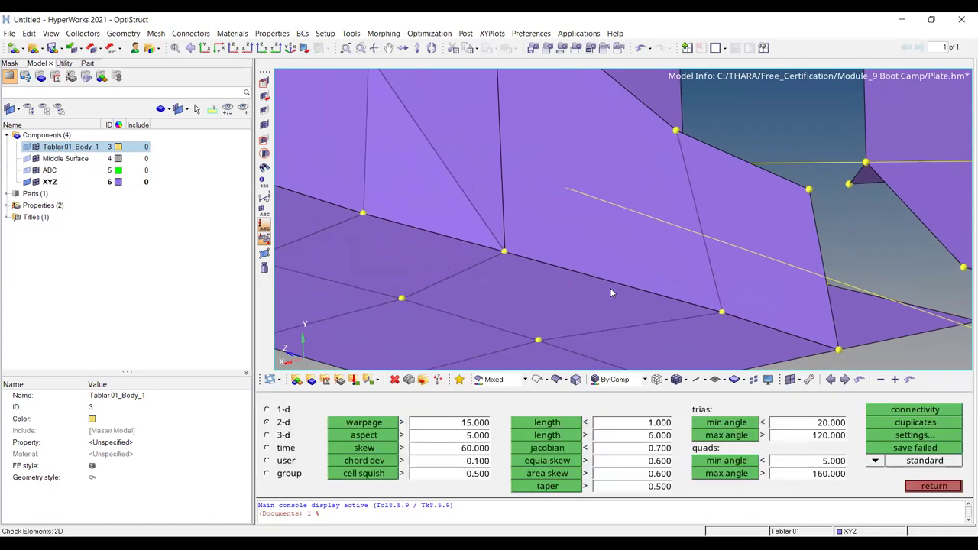
{"action": "left_click", "coordinate": [540, 301]}
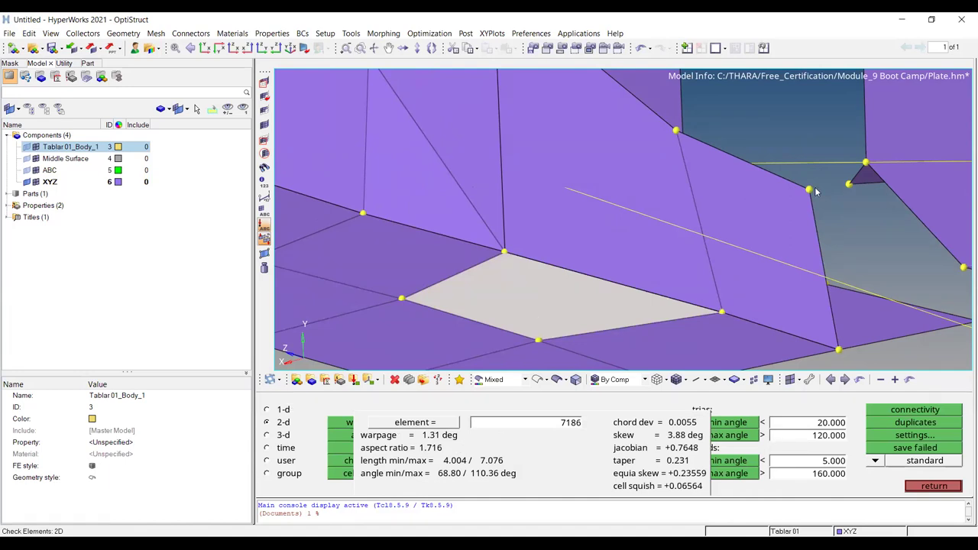
{"action": "key", "text": "Escape"}
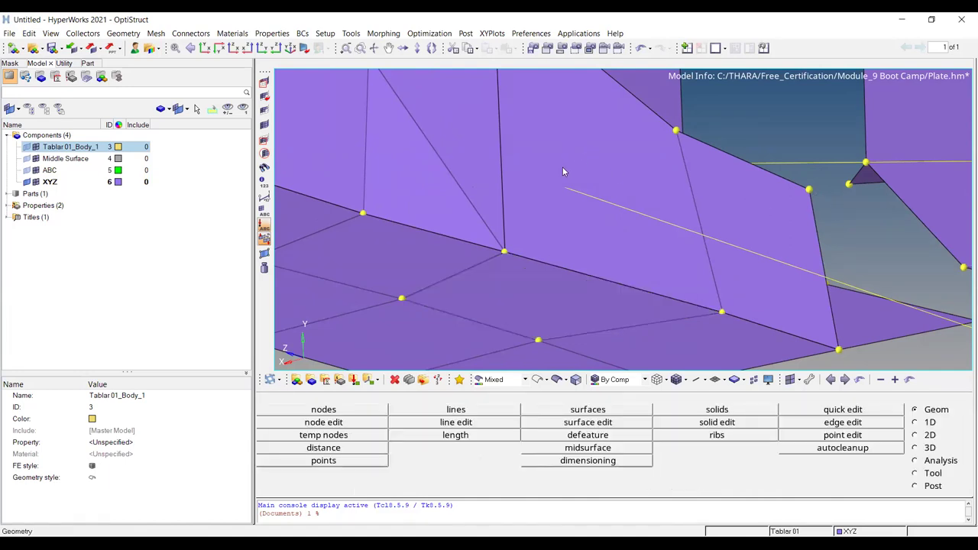
{"action": "scroll", "coordinate": [562, 172], "scroll_direction": "down", "scroll_amount": 5}
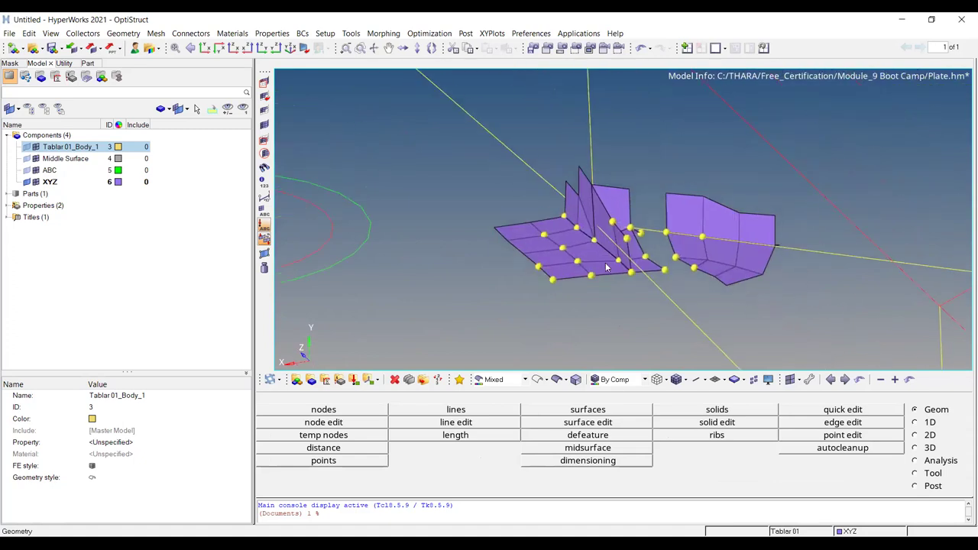
{"action": "scroll", "coordinate": [605, 262], "scroll_direction": "up", "scroll_amount": 3}
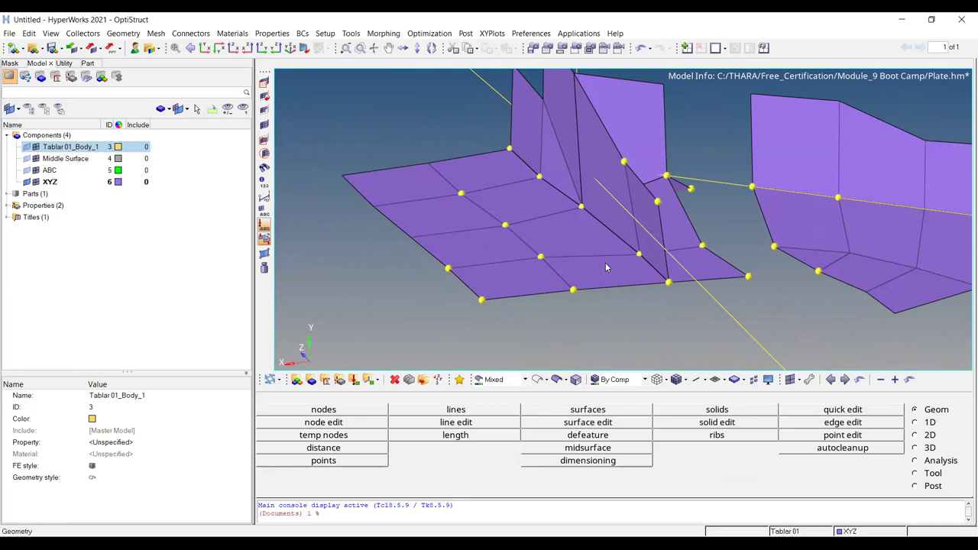
{"action": "scroll", "coordinate": [575, 233], "scroll_direction": "up", "scroll_amount": 2}
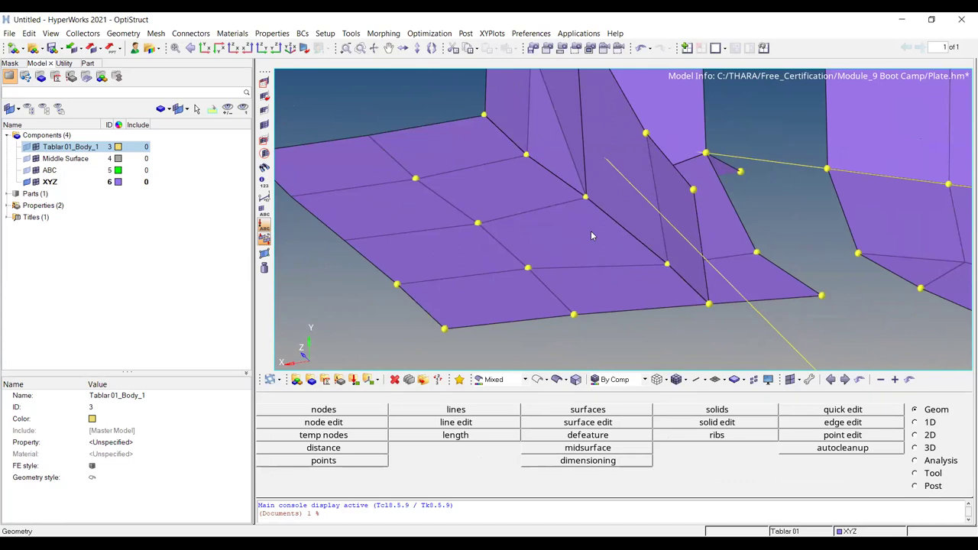
Step: Unmask all elements, check the mesh against the 5.000 aspect ratio limit, and save the failed elements
{"action": "key", "text": "F10"}
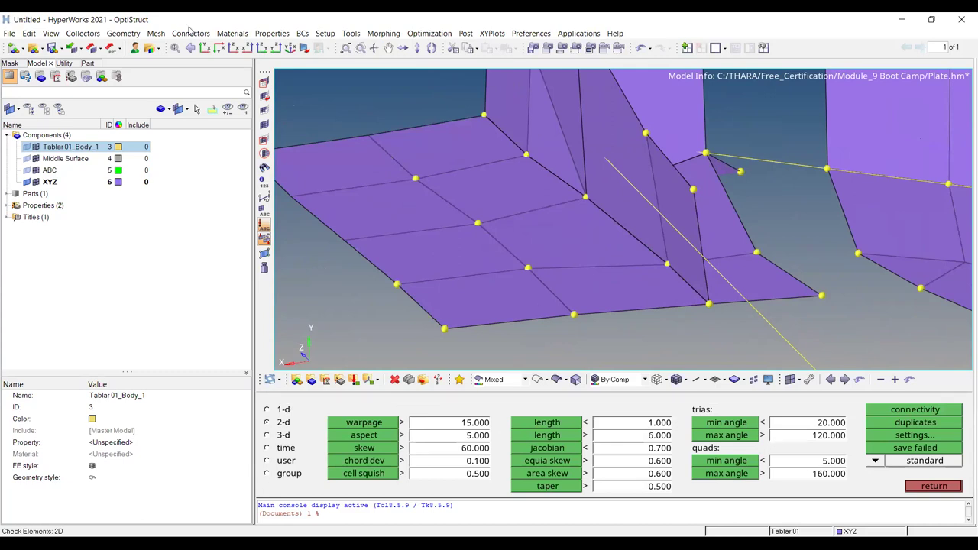
{"action": "left_click", "coordinate": [263, 127]}
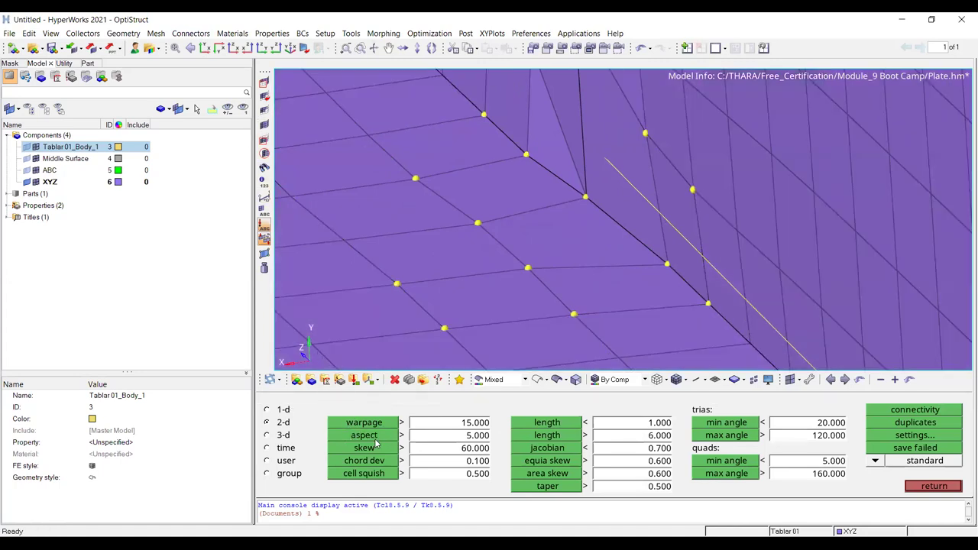
{"action": "scroll", "coordinate": [561, 230], "scroll_direction": "down", "scroll_amount": 10}
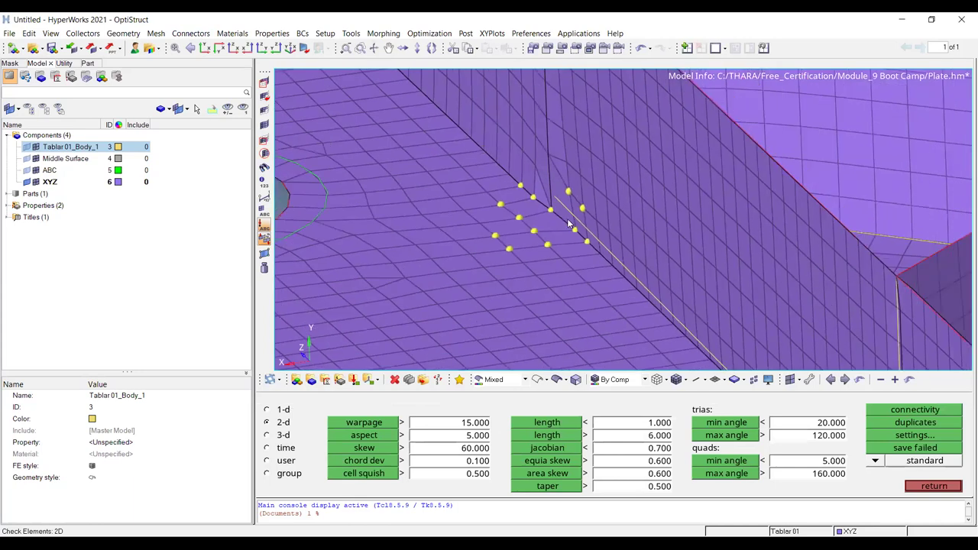
{"action": "left_click", "coordinate": [375, 435]}
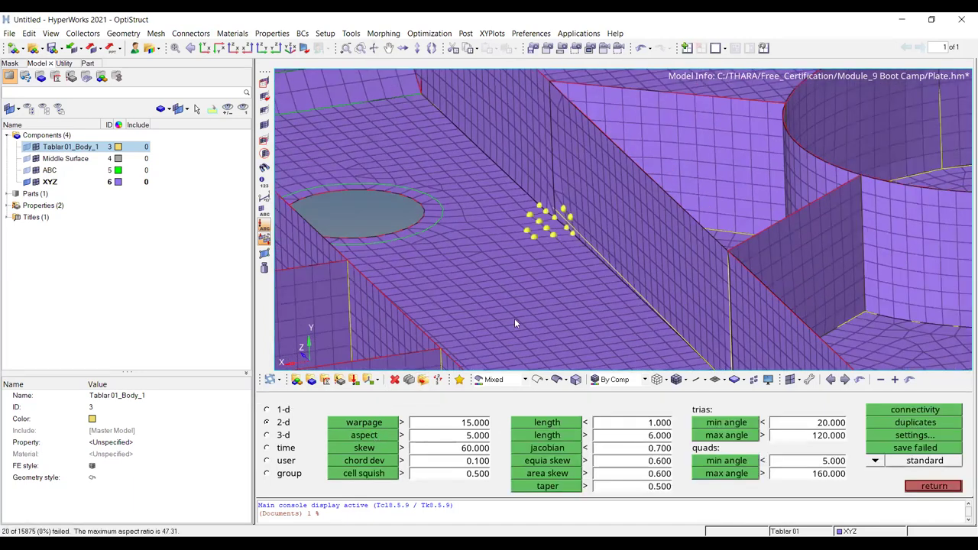
{"action": "left_click", "coordinate": [910, 449]}
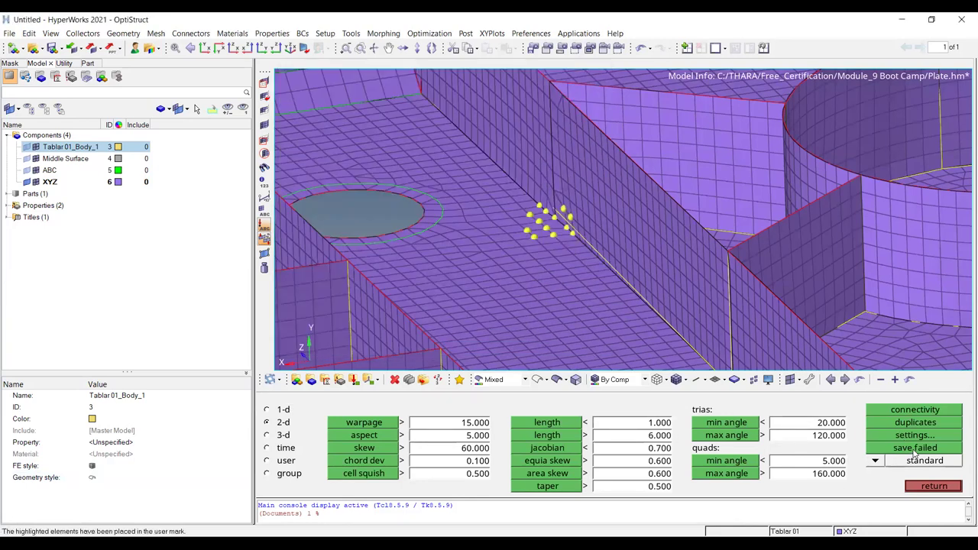
Step: Mask everything except the saved failed elements and clear all temporary nodes
{"action": "key", "text": "Escape"}
{"action": "key", "text": "F5"}
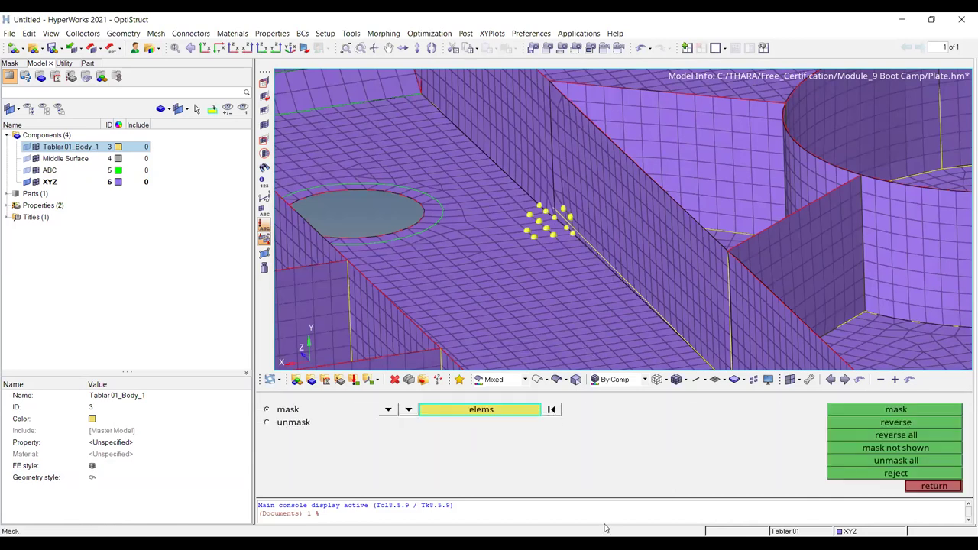
{"action": "left_click", "coordinate": [515, 411]}
{"action": "left_click", "coordinate": [431, 438]}
{"action": "left_click", "coordinate": [886, 409]}
{"action": "key", "text": "f"}
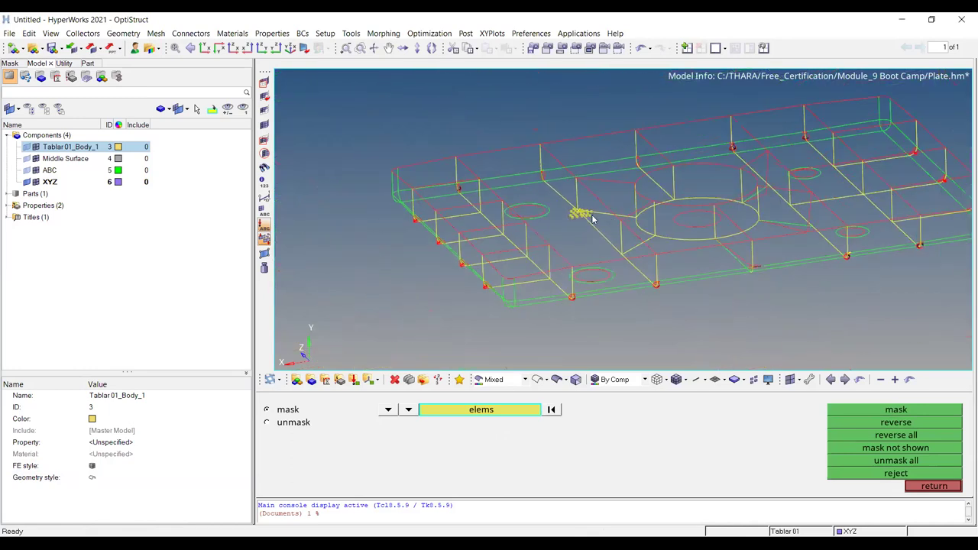
{"action": "key", "text": "shift+F2"}
{"action": "key", "text": "Escape"}
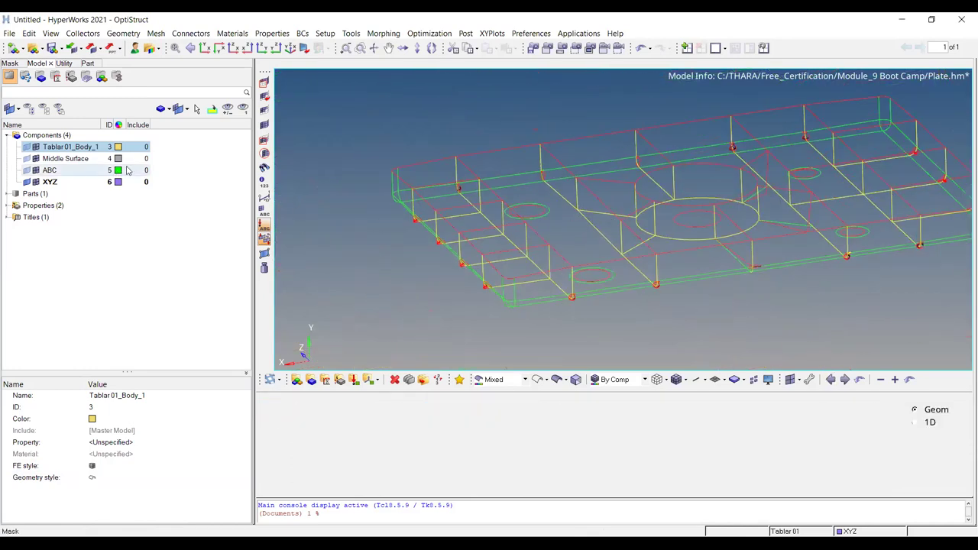
Step: Show the elements attached to the isolated aspect ratio failures and turn on the shrunken element display
{"action": "left_click", "coordinate": [264, 112]}
{"action": "left_click_drag", "start_coordinate": [686, 196], "coordinate": [687, 214], "text": "ctrl"}
{"action": "scroll", "coordinate": [688, 215], "scroll_direction": "up", "scroll_amount": 3, "text": "ctrl"}
{"action": "right_click_drag", "start_coordinate": [650, 257], "coordinate": [573, 359], "text": "ctrl"}
{"action": "scroll", "coordinate": [707, 152], "scroll_direction": "up", "scroll_amount": 7, "text": "ctrl"}
{"action": "scroll", "coordinate": [665, 171], "scroll_direction": "down", "scroll_amount": 4, "text": "ctrl"}
{"action": "scroll", "coordinate": [665, 171], "scroll_direction": "down", "scroll_amount": 4, "text": "ctrl"}
{"action": "right_click_drag", "start_coordinate": [776, 131], "coordinate": [445, 225], "text": "ctrl"}
{"action": "scroll", "coordinate": [448, 248], "scroll_direction": "up", "scroll_amount": 8, "text": "ctrl"}
{"action": "scroll", "coordinate": [462, 241], "scroll_direction": "up", "scroll_amount": 2, "text": "ctrl"}
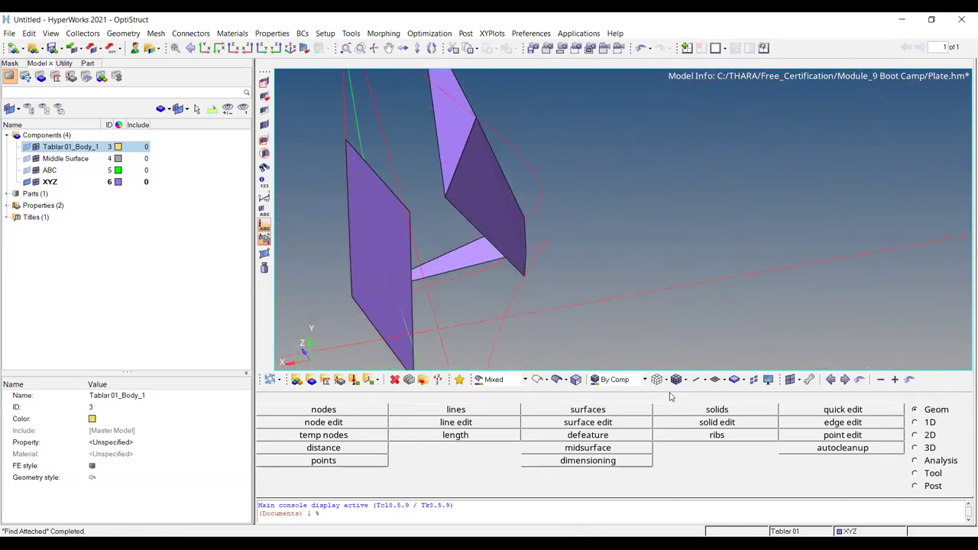
{"action": "left_click", "coordinate": [753, 384]}
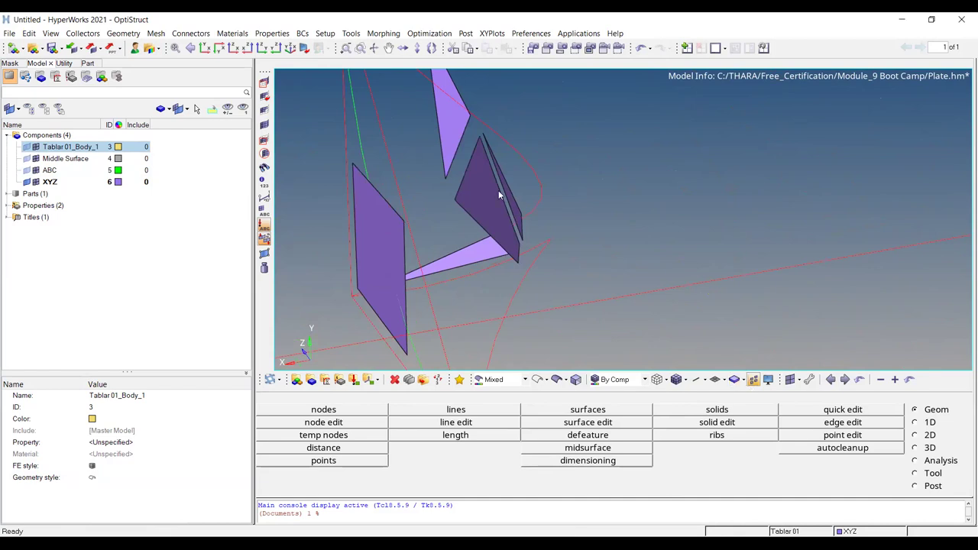
Step: Examine the thin sliver element and its neighbours in the shrunken display
{"action": "scroll", "coordinate": [499, 191], "scroll_direction": "up", "scroll_amount": 6, "text": "ctrl"}
{"action": "scroll", "coordinate": [569, 238], "scroll_direction": "down", "scroll_amount": 8, "text": "ctrl"}
{"action": "left_click_drag", "start_coordinate": [629, 301], "coordinate": [640, 301], "text": "ctrl"}
{"action": "scroll", "coordinate": [597, 278], "scroll_direction": "down", "scroll_amount": 4, "text": "ctrl"}
{"action": "scroll", "coordinate": [594, 278], "scroll_direction": "up", "scroll_amount": 4, "text": "ctrl"}
{"action": "scroll", "coordinate": [535, 229], "scroll_direction": "down", "scroll_amount": 5, "text": "ctrl"}
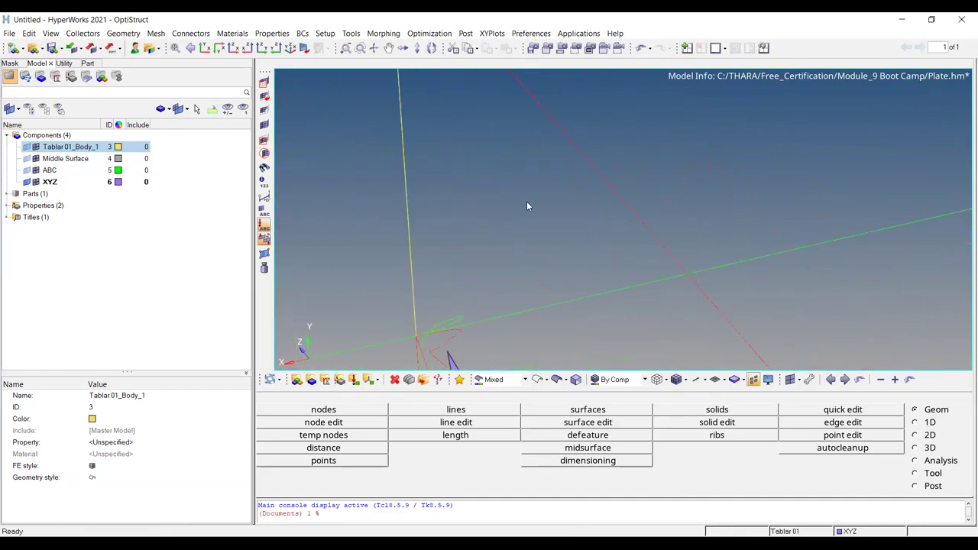
{"action": "scroll", "coordinate": [518, 267], "scroll_direction": "up", "scroll_amount": 5, "text": "ctrl"}
{"action": "scroll", "coordinate": [527, 252], "scroll_direction": "up", "scroll_amount": 2}
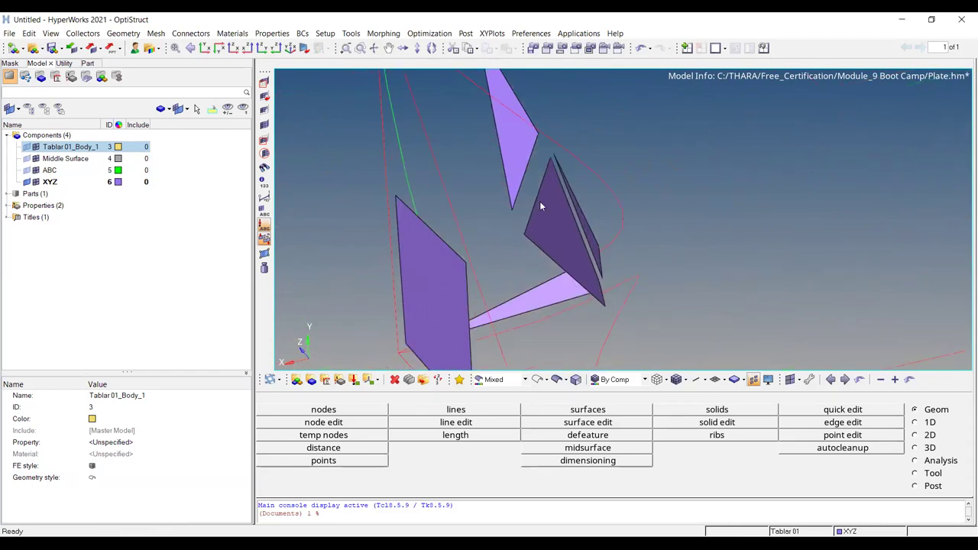
{"action": "scroll", "coordinate": [548, 217], "scroll_direction": "down", "scroll_amount": 1}
{"action": "scroll", "coordinate": [548, 221], "scroll_direction": "up", "scroll_amount": 2}
Step: Add temporary nodes on the elements around the sliver with shrinking off, and restore the shrunken display
{"action": "key", "text": "F2"}
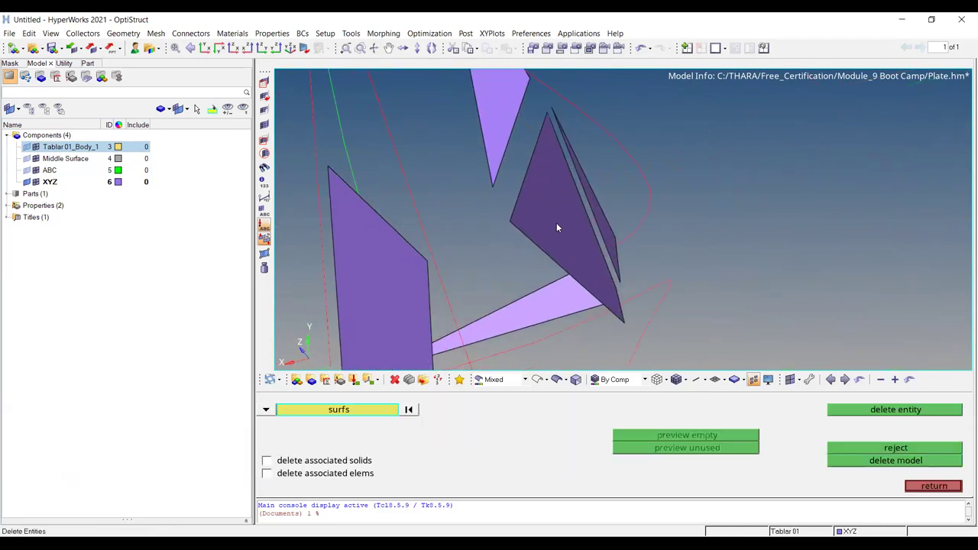
{"action": "key", "text": "Escape"}
{"action": "key", "text": "shift+F2"}
{"action": "left_click", "coordinate": [540, 80]}
{"action": "scroll", "coordinate": [538, 185], "scroll_direction": "down", "scroll_amount": 2}
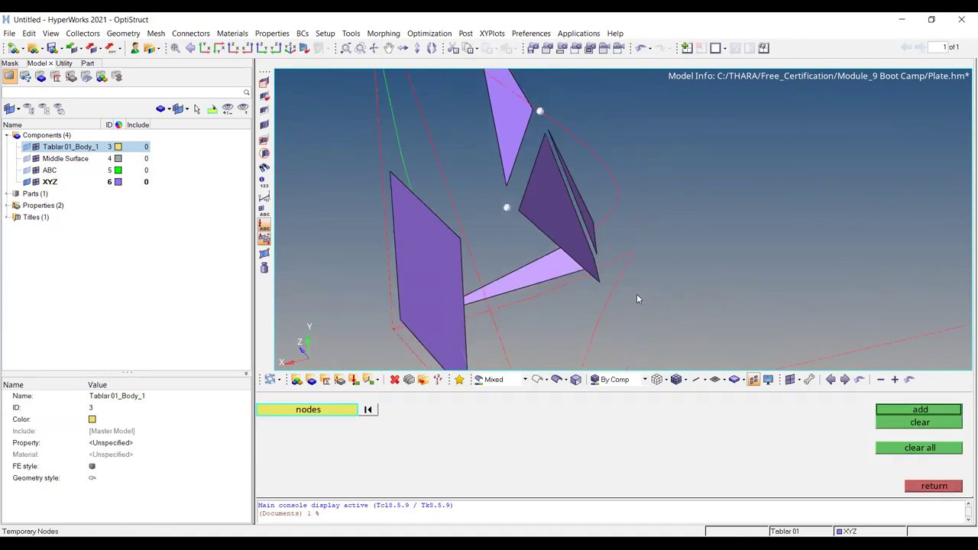
{"action": "left_click", "coordinate": [753, 380]}
{"action": "left_click_drag", "start_coordinate": [382, 138], "coordinate": [611, 306], "text": "shift"}
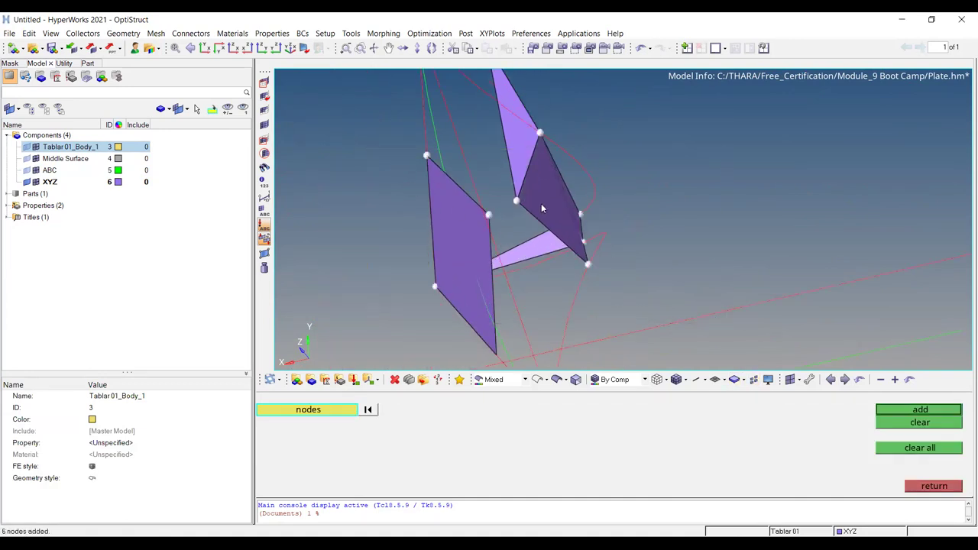
{"action": "left_click", "coordinate": [753, 379]}
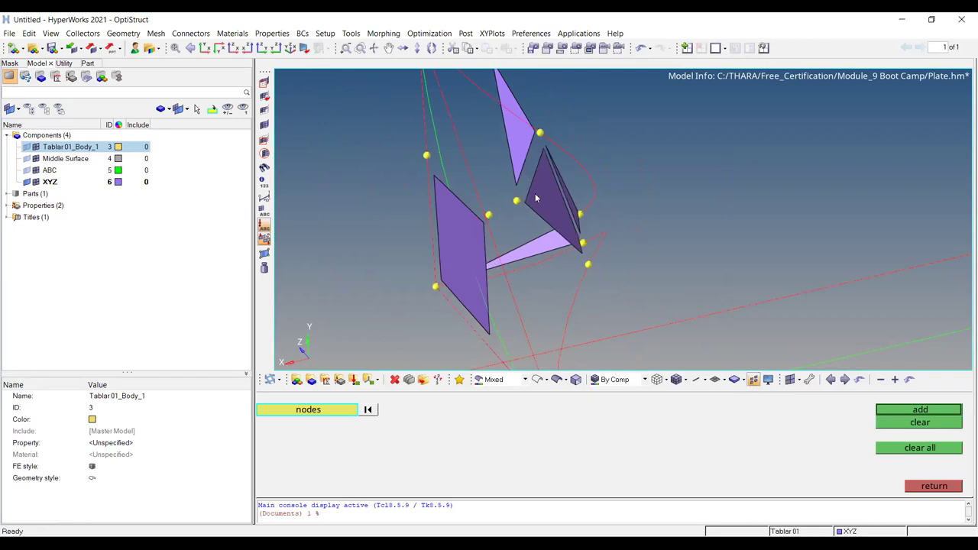
Step: Highlight the dark quad beside the sliver element and examine how it adjoins the neighbouring elements
{"action": "scroll", "coordinate": [536, 197], "scroll_direction": "up", "scroll_amount": 3}
{"action": "scroll", "coordinate": [580, 229], "scroll_direction": "down", "scroll_amount": 2}
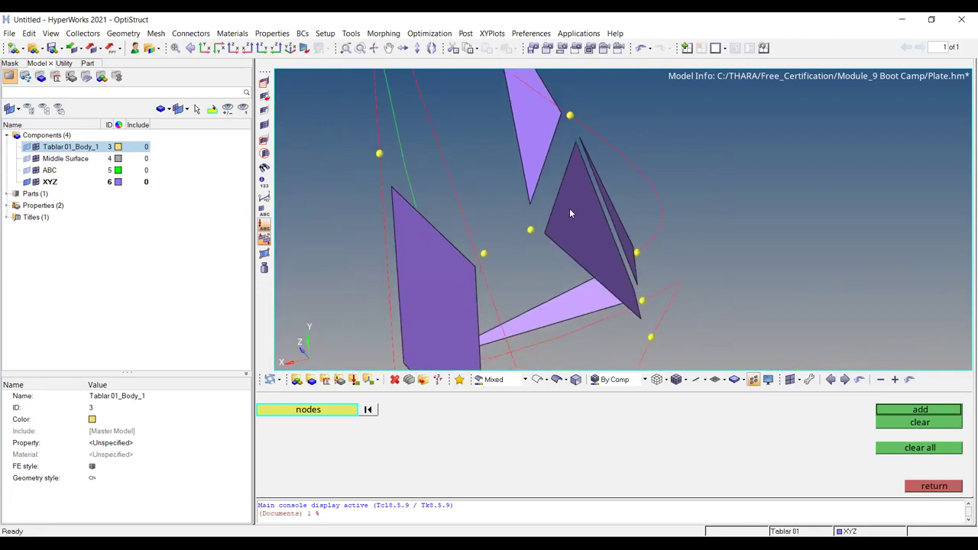
{"action": "left_click", "coordinate": [572, 219]}
{"action": "key", "text": "Escape"}
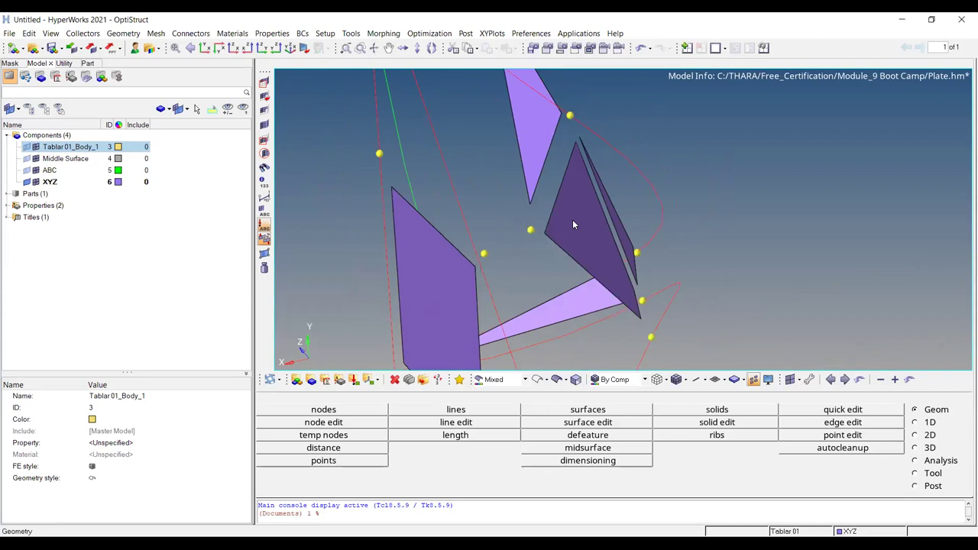
{"action": "key", "text": "F5"}
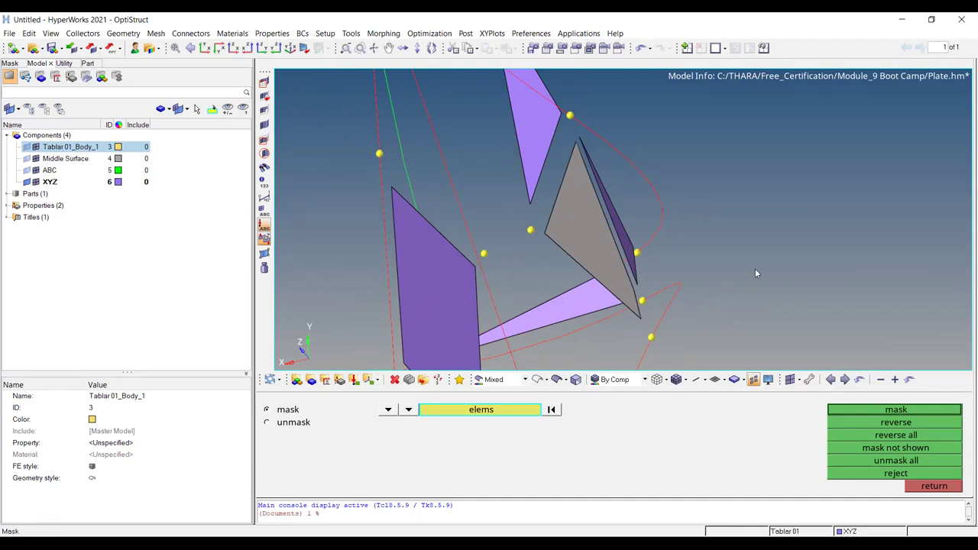
{"action": "key", "text": "Escape"}
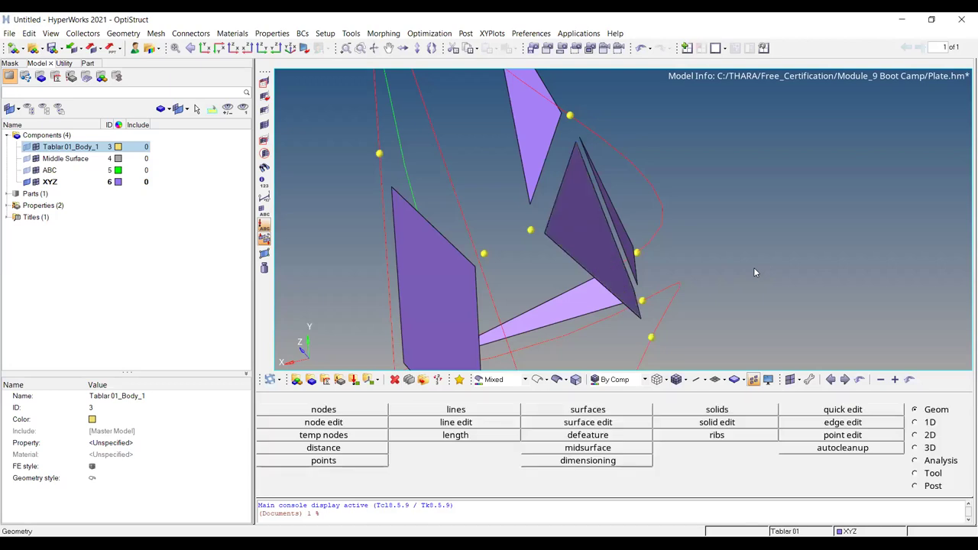
{"action": "key", "text": "F10"}
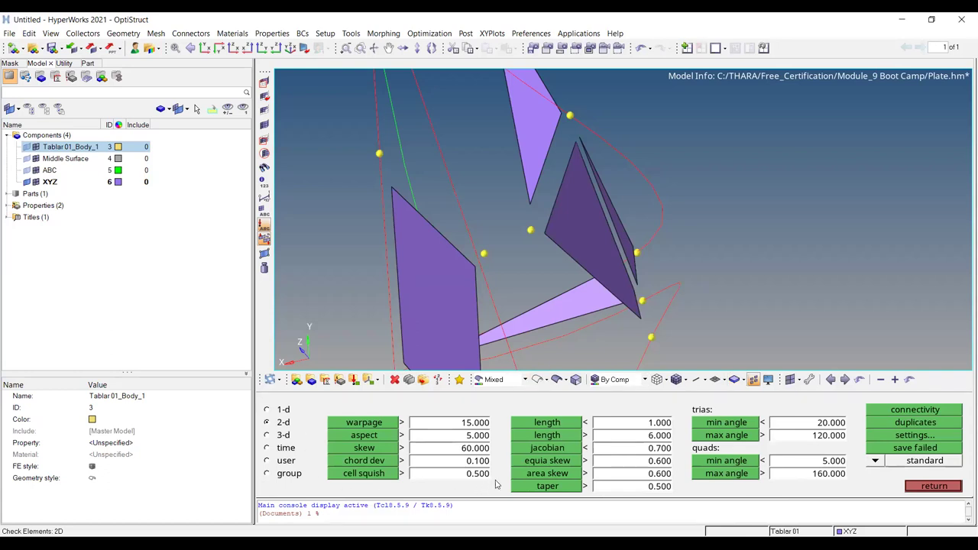
{"action": "key", "text": "Escape"}
Step: Unmask all elements and turn off the shrunken display to show the whole mesh around the temporary nodes
{"action": "left_click", "coordinate": [265, 126]}
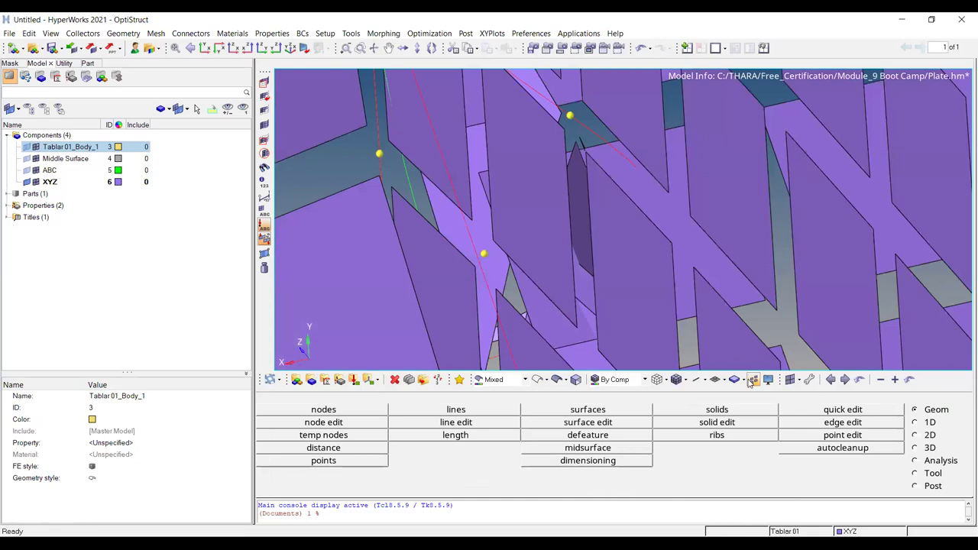
{"action": "left_click", "coordinate": [752, 378]}
{"action": "scroll", "coordinate": [633, 208], "scroll_direction": "down", "scroll_amount": 9, "text": "ctrl"}
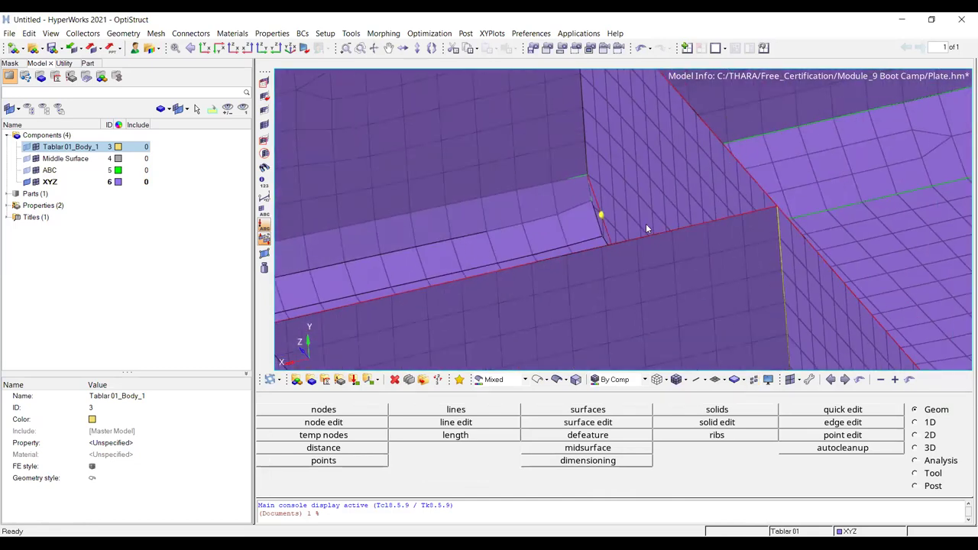
Step: Bring up the 2D element checks and examine the mesh along the ribs, the edge strip and the large hole
{"action": "key", "text": "F10"}
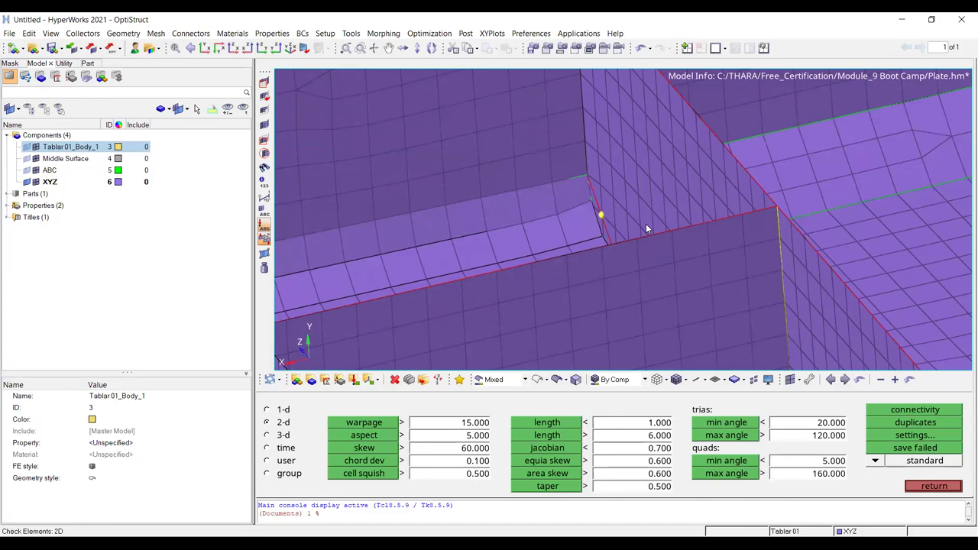
{"action": "scroll", "coordinate": [646, 228], "scroll_direction": "down", "scroll_amount": 6}
{"action": "left_click_drag", "start_coordinate": [663, 218], "coordinate": [765, 235], "text": "ctrl"}
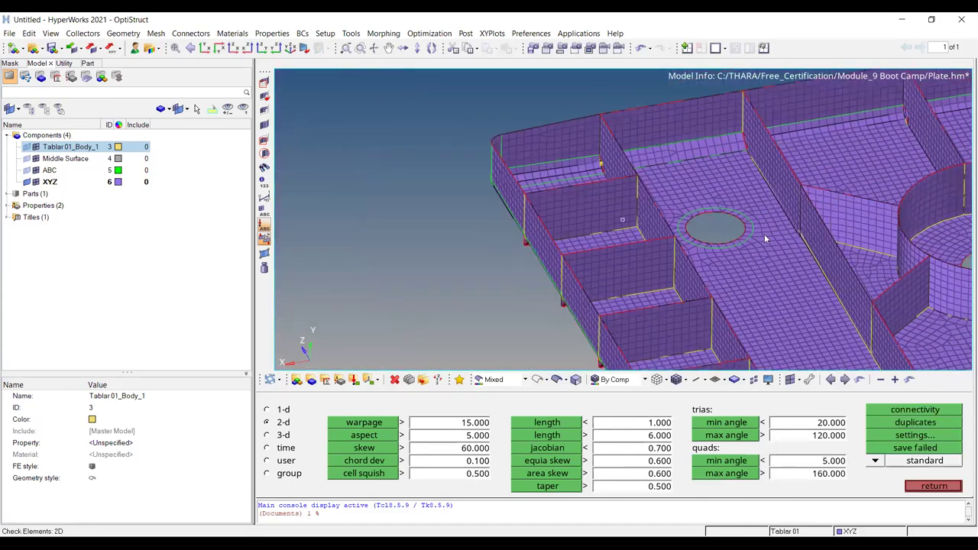
{"action": "scroll", "coordinate": [843, 196], "scroll_direction": "up", "scroll_amount": 1}
{"action": "scroll", "coordinate": [843, 196], "scroll_direction": "up", "scroll_amount": 4}
{"action": "scroll", "coordinate": [698, 234], "scroll_direction": "down", "scroll_amount": 3}
{"action": "left_click_drag", "start_coordinate": [677, 197], "coordinate": [762, 243], "text": "ctrl"}
{"action": "scroll", "coordinate": [826, 235], "scroll_direction": "up", "scroll_amount": 8}
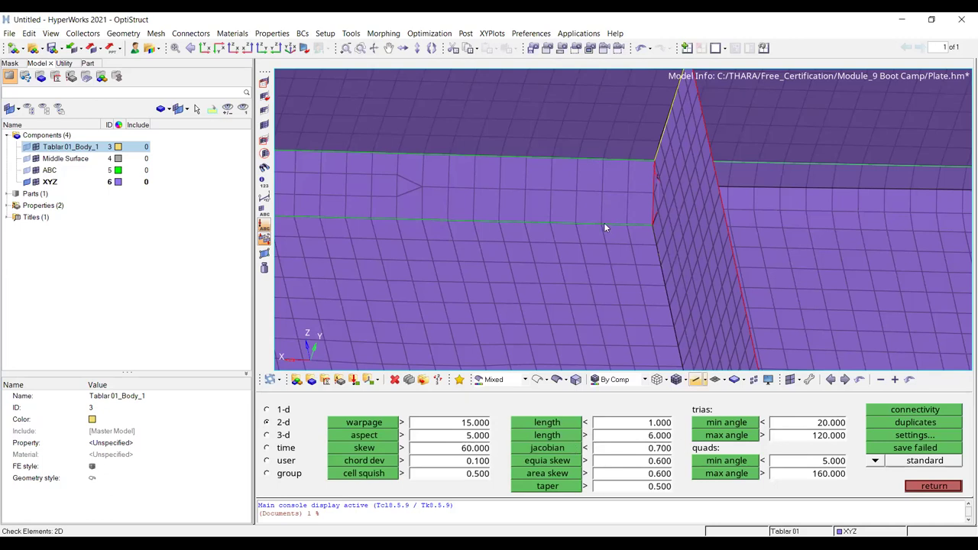
{"action": "scroll", "coordinate": [605, 223], "scroll_direction": "down", "scroll_amount": 6}
{"action": "left_click_drag", "start_coordinate": [599, 272], "coordinate": [749, 193], "text": "ctrl"}
{"action": "scroll", "coordinate": [469, 240], "scroll_direction": "up", "scroll_amount": 5}
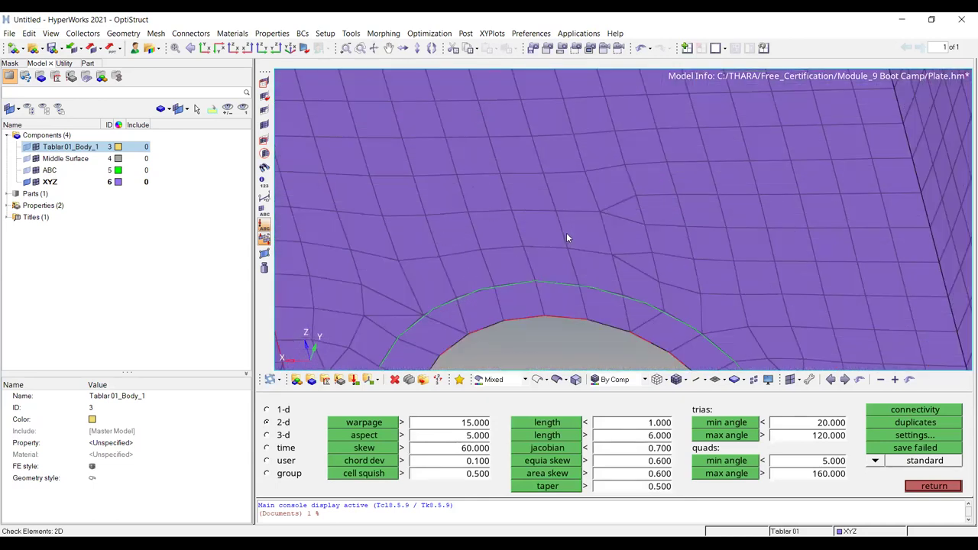
Step: Measure the length of an element edge near the large hole between two nodes
{"action": "key", "text": "F4"}
{"action": "scroll", "coordinate": [551, 188], "scroll_direction": "down", "scroll_amount": 4}
{"action": "scroll", "coordinate": [557, 176], "scroll_direction": "down", "scroll_amount": 2}
{"action": "scroll", "coordinate": [541, 195], "scroll_direction": "up", "scroll_amount": 5}
{"action": "left_click", "coordinate": [575, 128]}
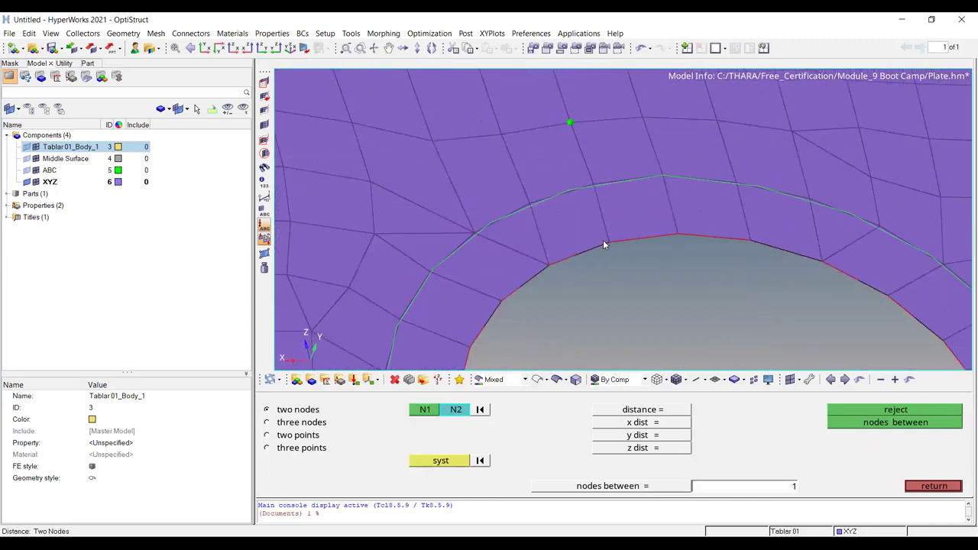
{"action": "left_click", "coordinate": [603, 240]}
{"action": "scroll", "coordinate": [595, 246], "scroll_direction": "down", "scroll_amount": 3}
{"action": "left_click", "coordinate": [564, 241]}
{"action": "left_click", "coordinate": [555, 209]}
{"action": "scroll", "coordinate": [572, 239], "scroll_direction": "down", "scroll_amount": 3}
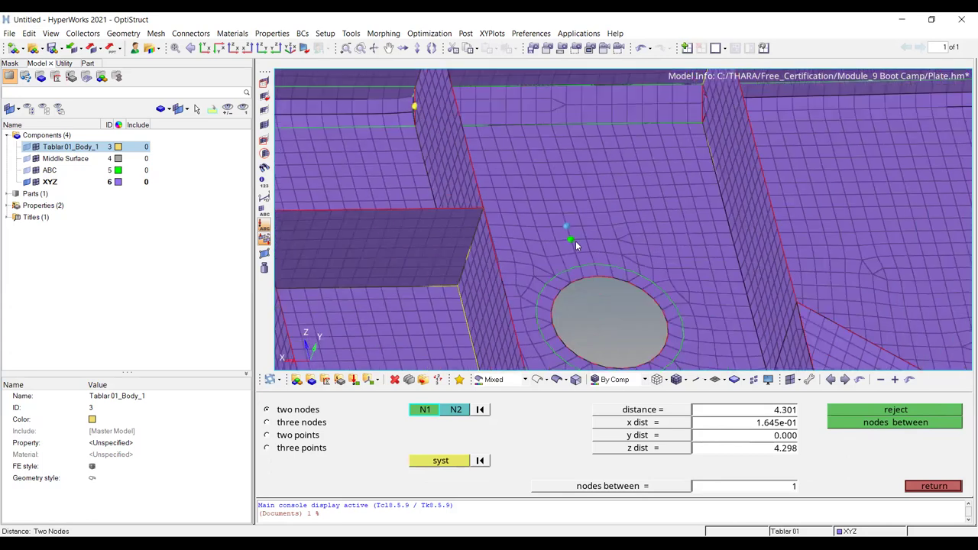
{"action": "key", "text": "Escape"}
{"action": "scroll", "coordinate": [615, 286], "scroll_direction": "up", "scroll_amount": 3}
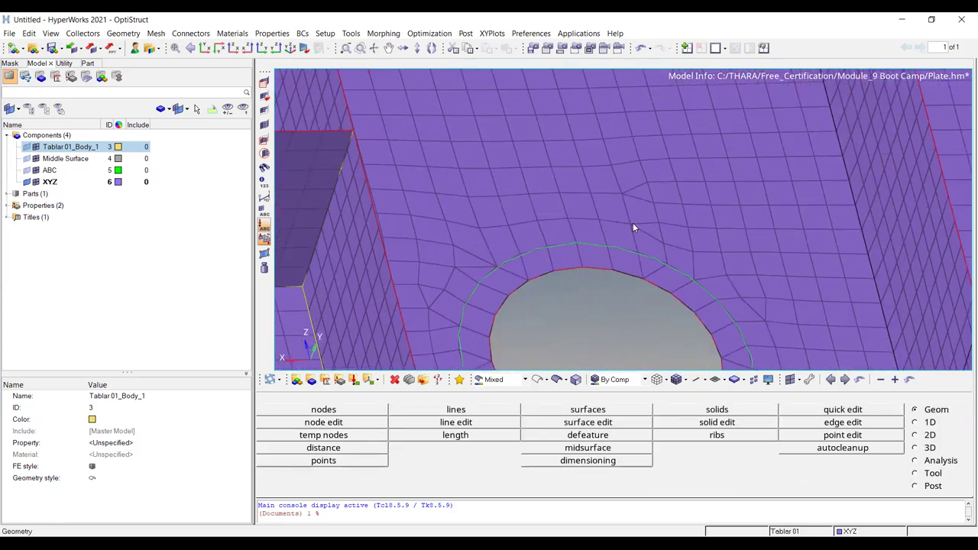
{"action": "right_click_drag", "start_coordinate": [553, 167], "coordinate": [553, 200], "text": "ctrl"}
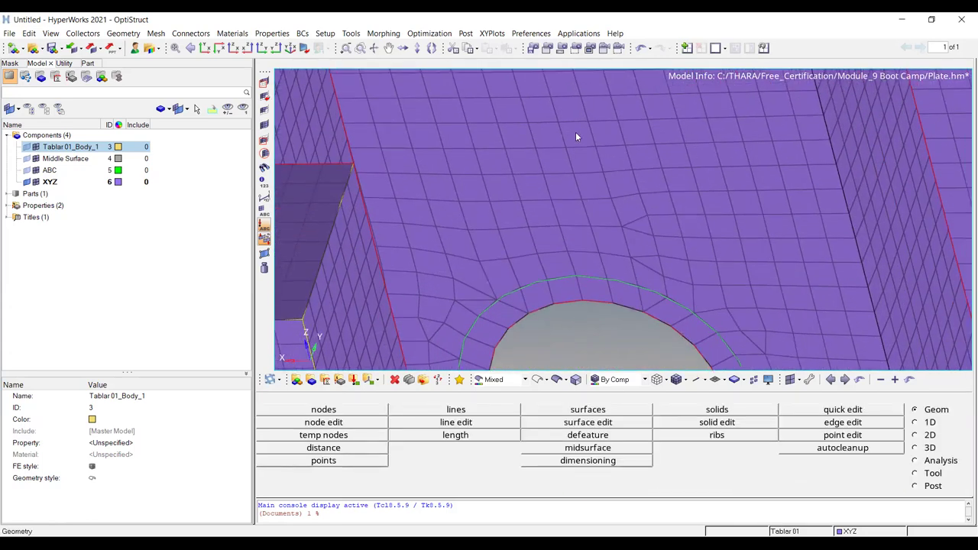
Step: Check the trias for a minimum angle below 20.000 and save the failed elements
{"action": "key", "text": "F10"}
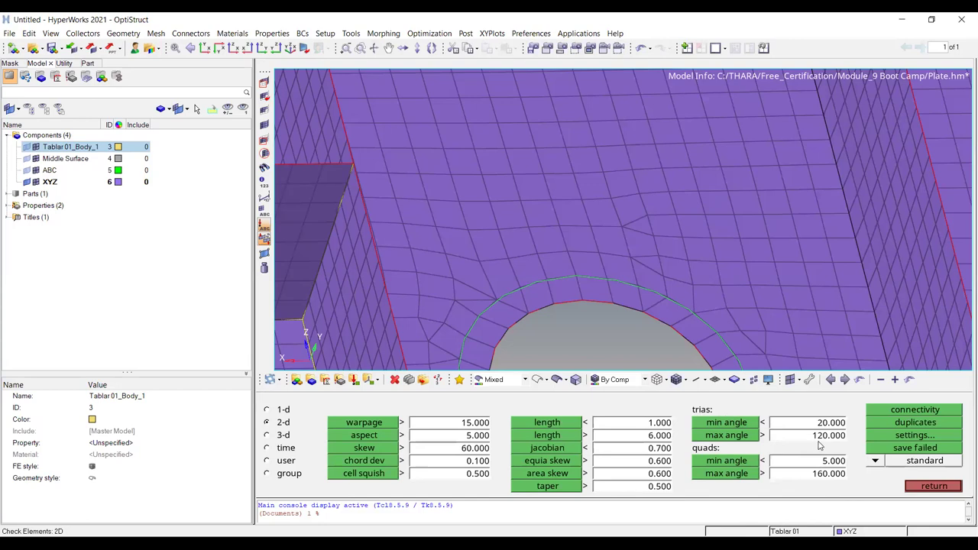
{"action": "left_click", "coordinate": [718, 422]}
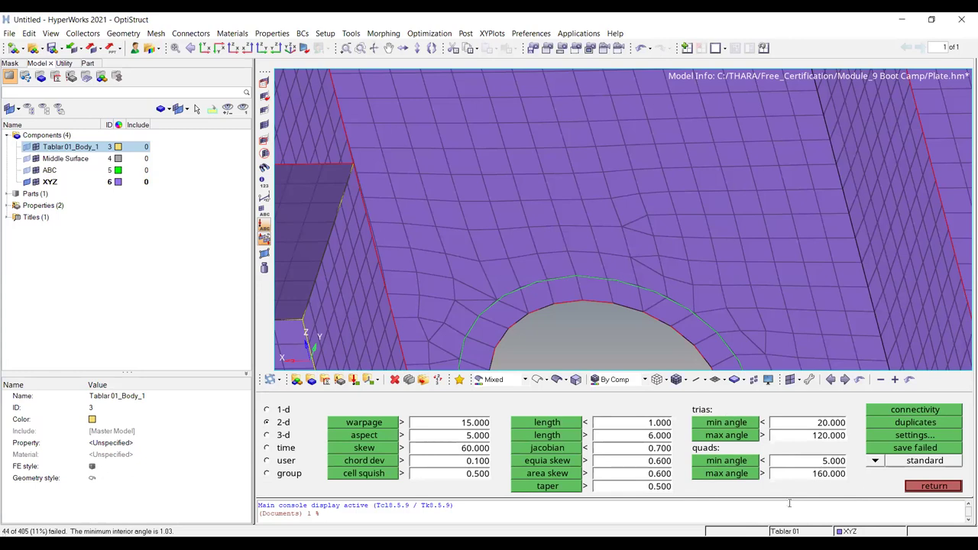
{"action": "left_click", "coordinate": [907, 447]}
{"action": "key", "text": "Escape"}
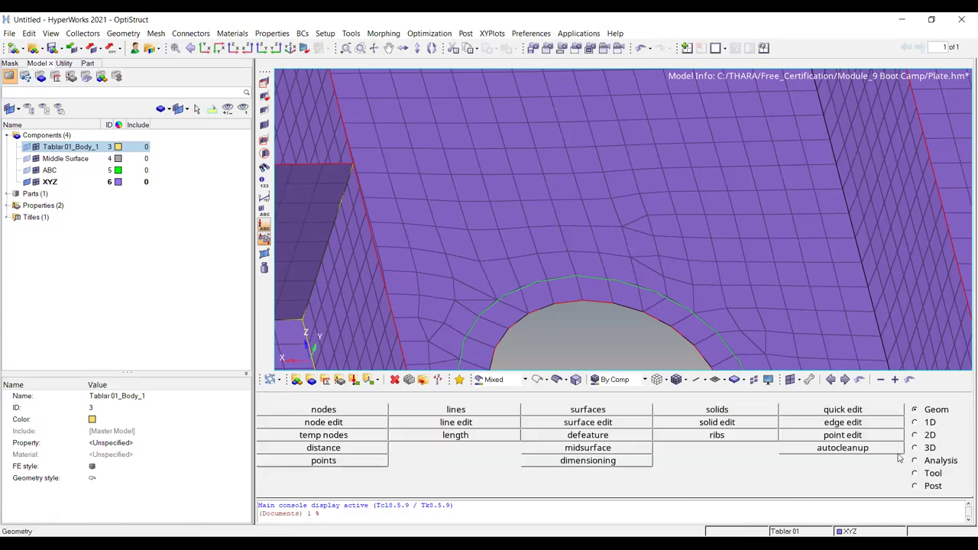
Step: Isolate the saved failed elements together with their attached neighbours, and frame one failing cluster at a rib end
{"action": "key", "text": "F5"}
{"action": "left_click", "coordinate": [524, 411]}
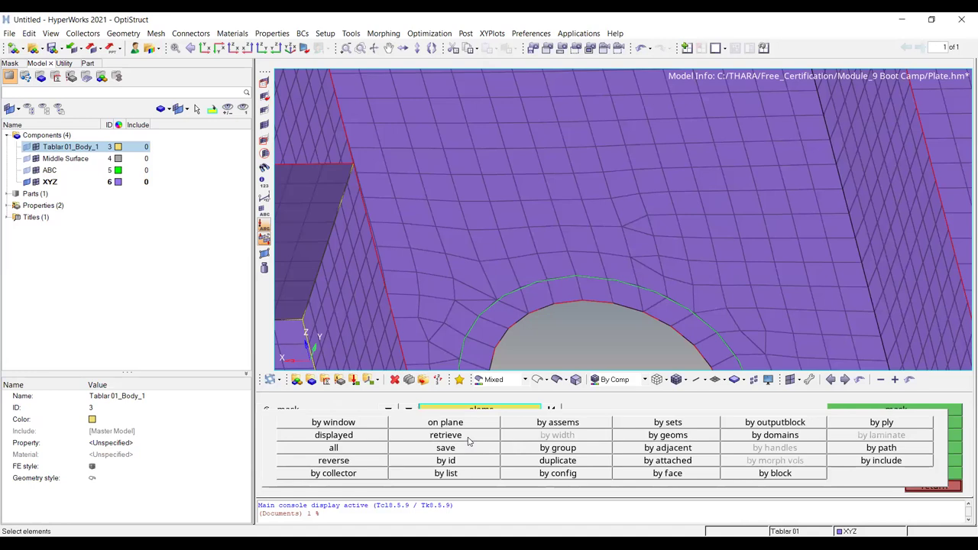
{"action": "left_click", "coordinate": [472, 437]}
{"action": "left_click", "coordinate": [927, 412]}
{"action": "key", "text": "f"}
{"action": "left_click", "coordinate": [264, 110]}
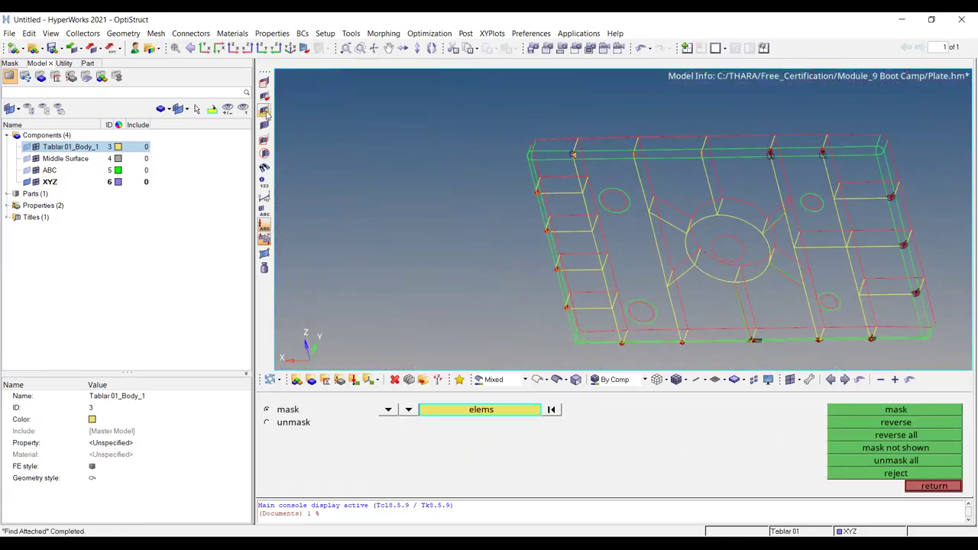
{"action": "scroll", "coordinate": [748, 151], "scroll_direction": "up", "scroll_amount": 5}
{"action": "scroll", "coordinate": [747, 146], "scroll_direction": "up", "scroll_amount": 7, "text": "ctrl"}
{"action": "scroll", "coordinate": [726, 163], "scroll_direction": "down", "scroll_amount": 3, "text": "ctrl"}
{"action": "left_click_drag", "start_coordinate": [785, 152], "coordinate": [804, 140], "text": "ctrl"}
{"action": "right_click_drag", "start_coordinate": [805, 141], "coordinate": [676, 245], "text": "ctrl"}
{"action": "scroll", "coordinate": [690, 178], "scroll_direction": "up", "scroll_amount": 7, "text": "ctrl"}
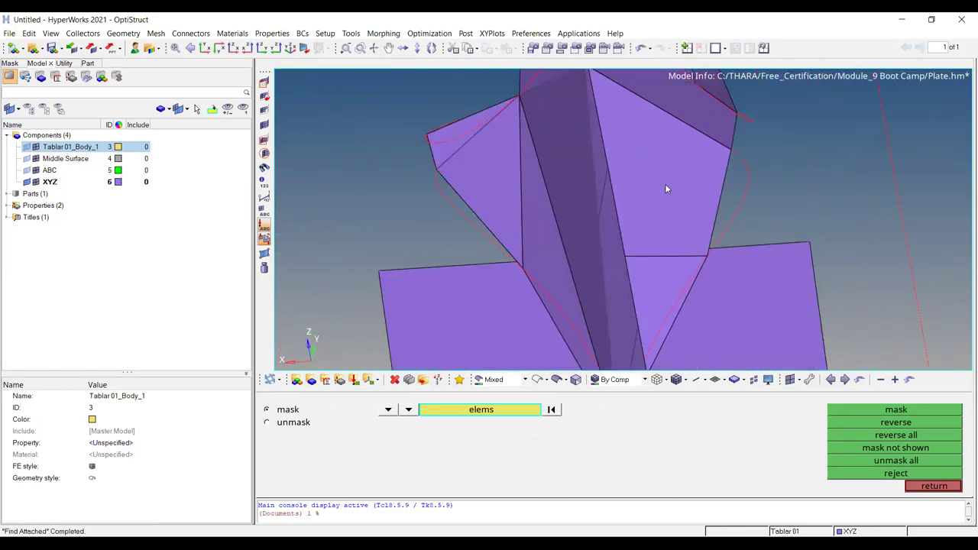
Step: Recheck the isolated trias against the 20.000 minimum angle and examine the failing ones beside the rib
{"action": "key", "text": "Escape"}
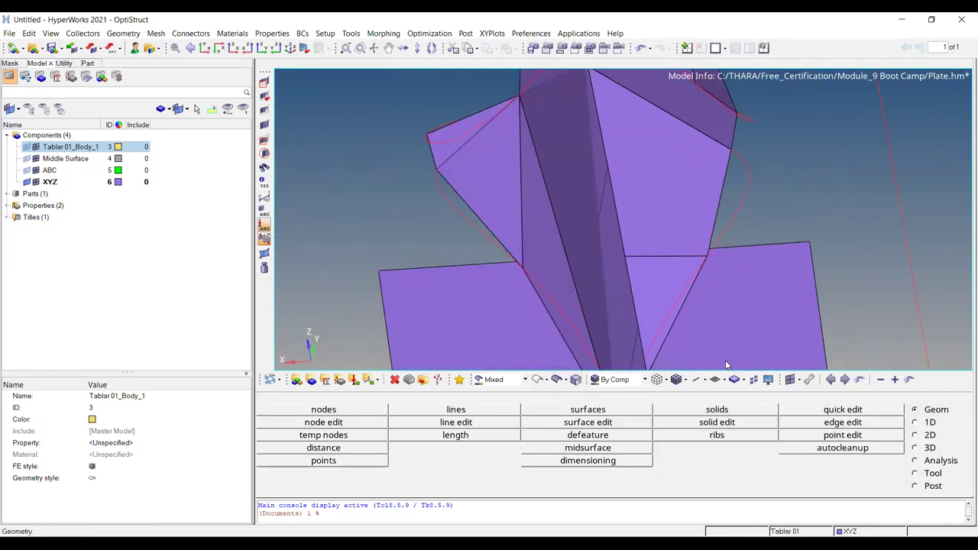
{"action": "key", "text": "F10"}
{"action": "left_click", "coordinate": [722, 425]}
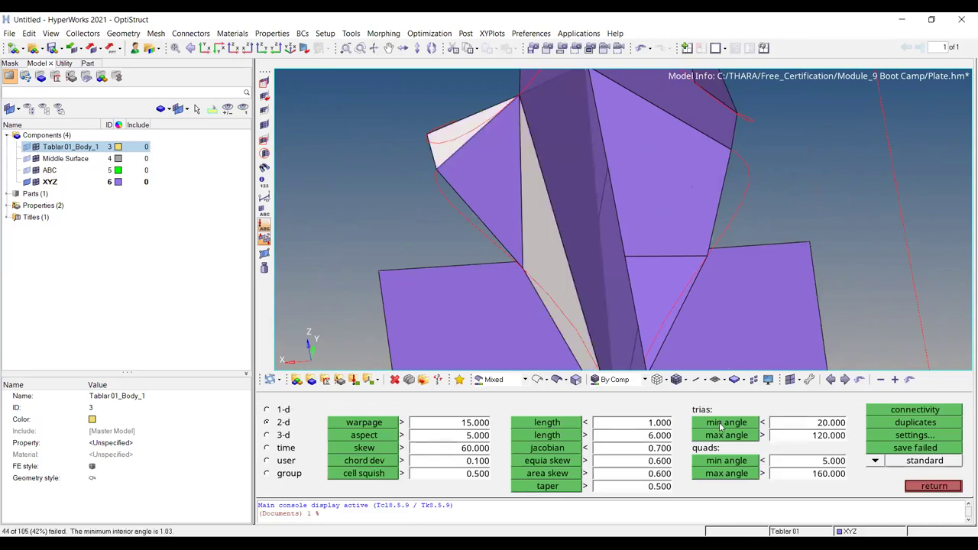
{"action": "scroll", "coordinate": [486, 169], "scroll_direction": "down", "scroll_amount": 3}
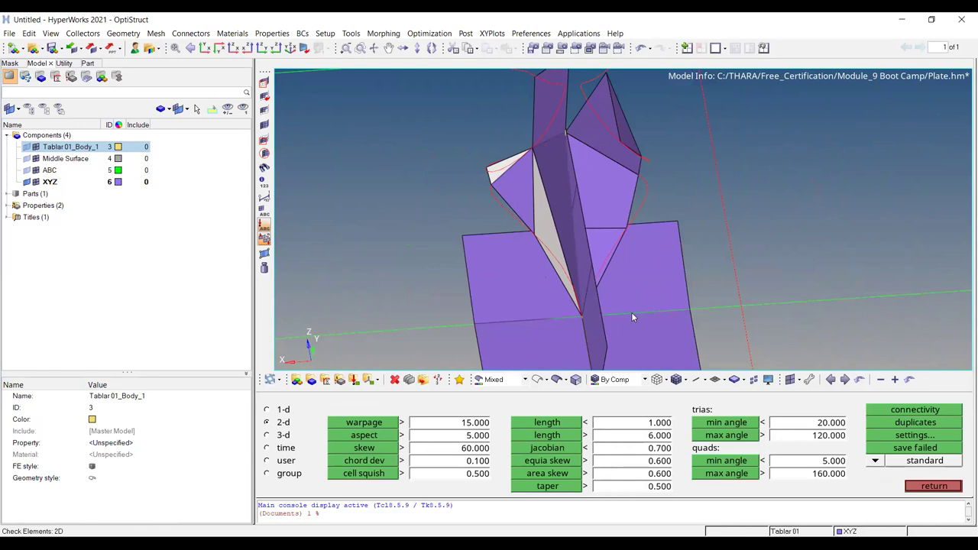
Step: Clear the failed-element highlighting and redisplay the whole plate mesh fitted to the view
{"action": "key", "text": "Escape"}
{"action": "key", "text": "F10"}
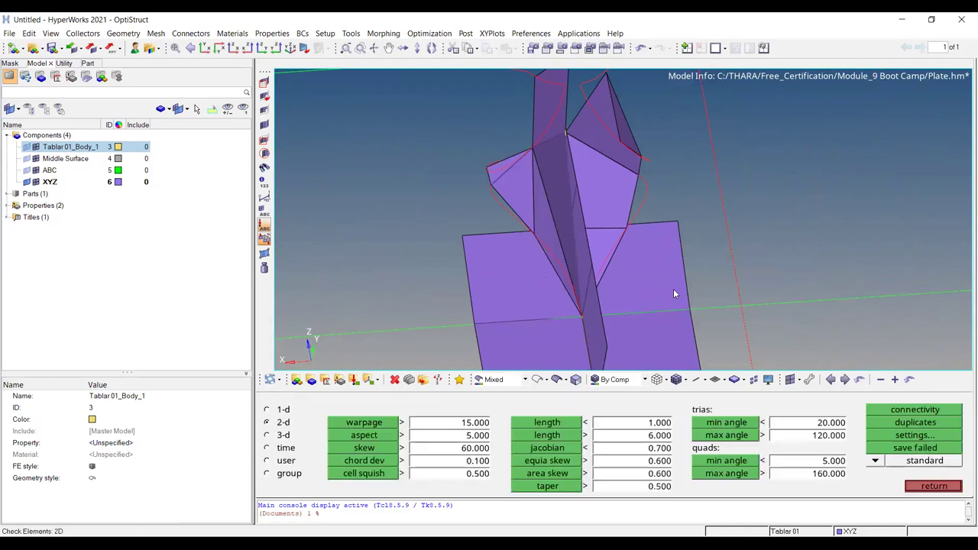
{"action": "scroll", "coordinate": [600, 187], "scroll_direction": "up", "scroll_amount": 6}
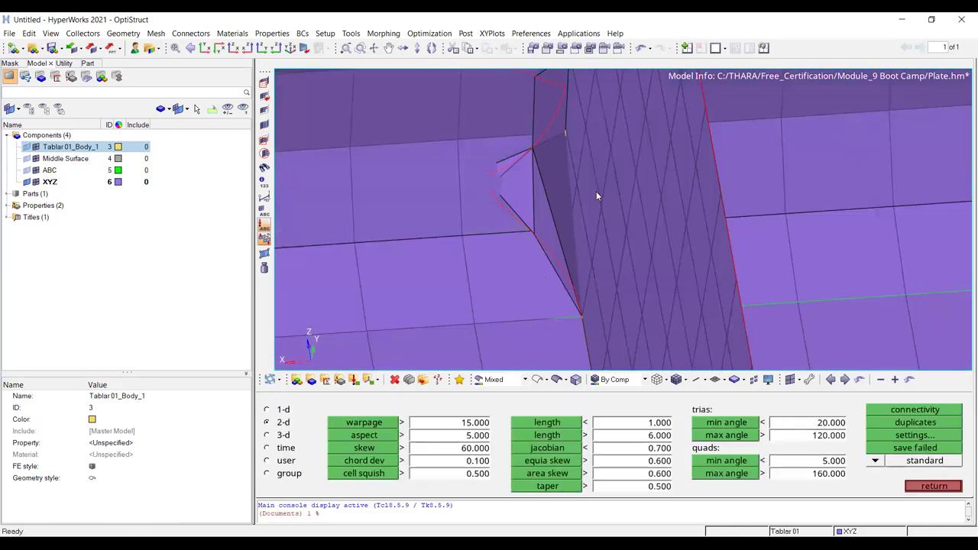
{"action": "key", "text": "f"}
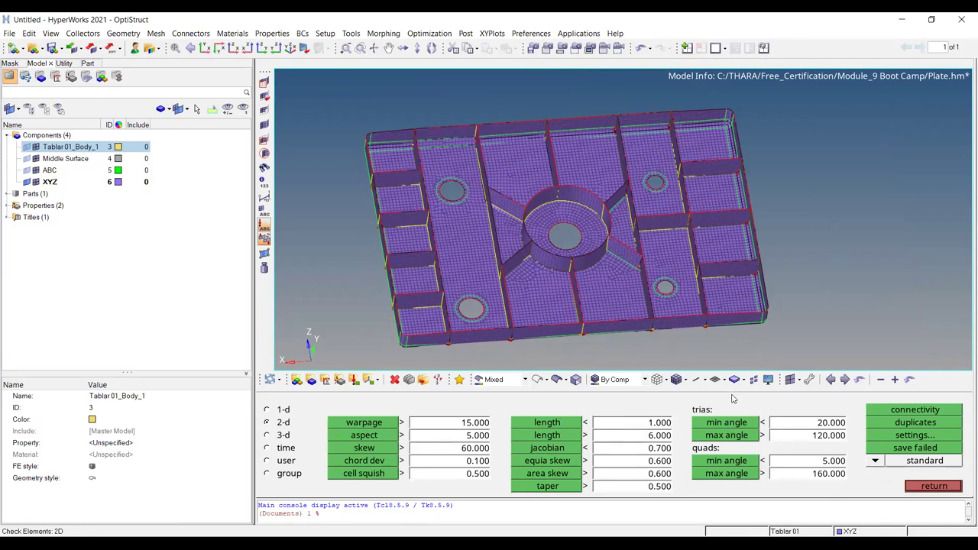
Step: Check the mesh for jacobian below 0.700 and examine the highlighted quad at the foot of the circular wall
{"action": "left_click", "coordinate": [547, 450]}
{"action": "scroll", "coordinate": [623, 250], "scroll_direction": "up", "scroll_amount": 8, "text": "ctrl"}
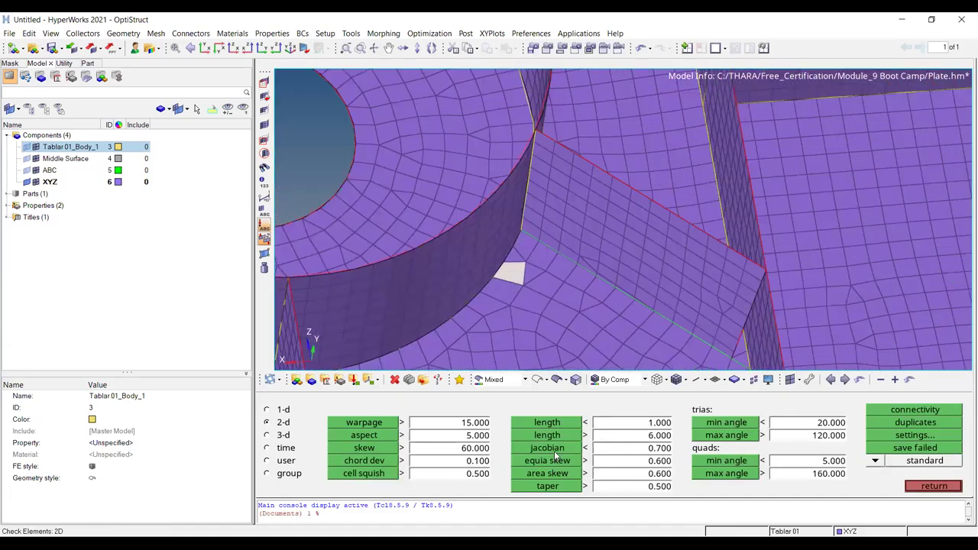
{"action": "scroll", "coordinate": [459, 303], "scroll_direction": "up", "scroll_amount": 4}
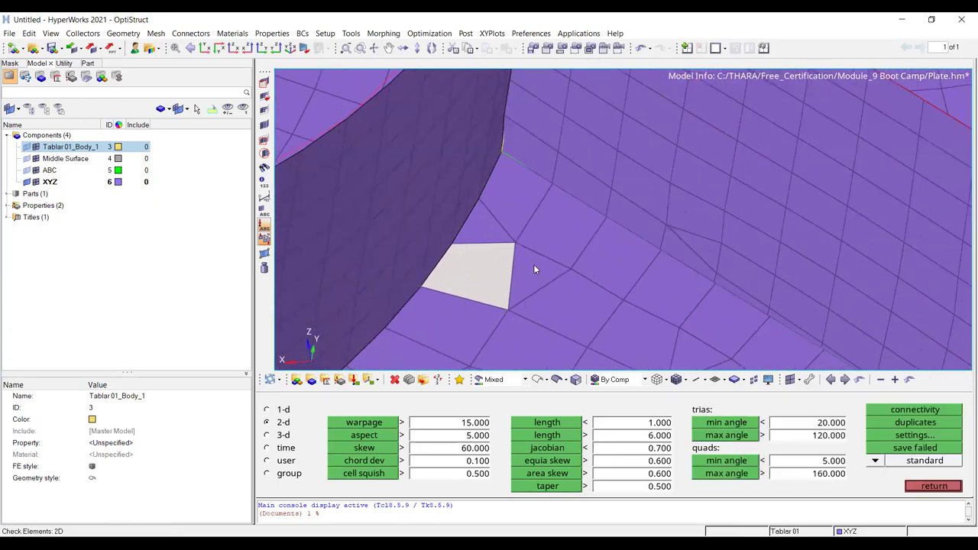
{"action": "scroll", "coordinate": [515, 283], "scroll_direction": "up", "scroll_amount": 3}
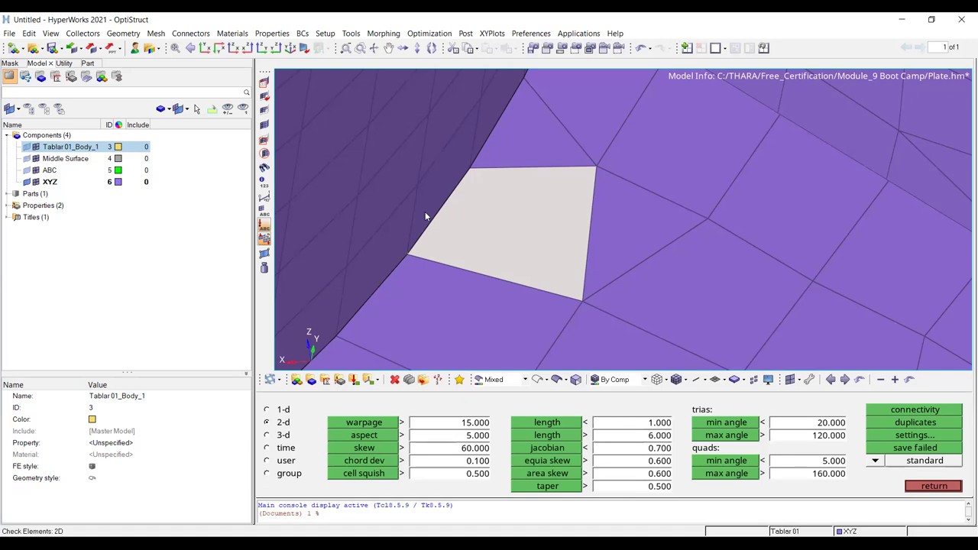
{"action": "scroll", "coordinate": [493, 202], "scroll_direction": "down", "scroll_amount": 2}
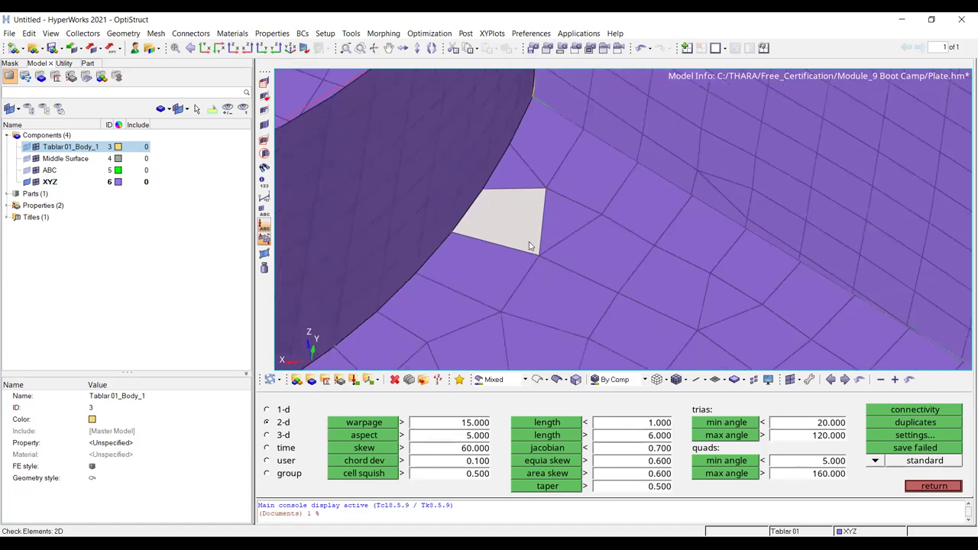
{"action": "scroll", "coordinate": [506, 207], "scroll_direction": "up", "scroll_amount": 2}
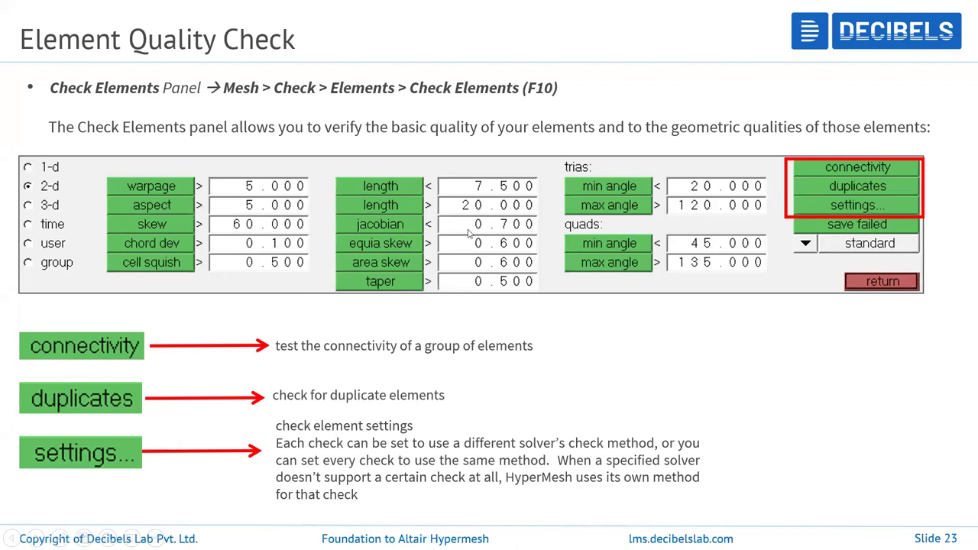
{"action": "key", "text": "Right"}
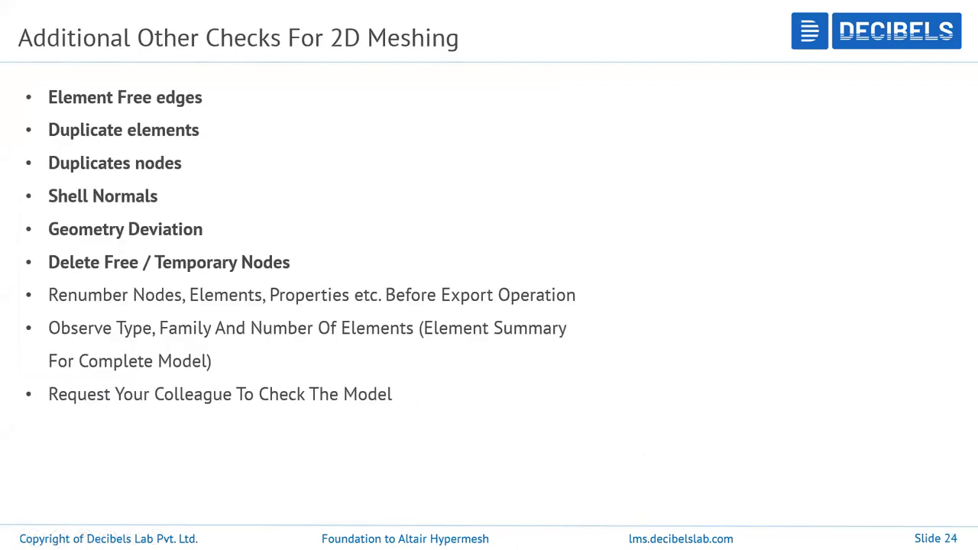
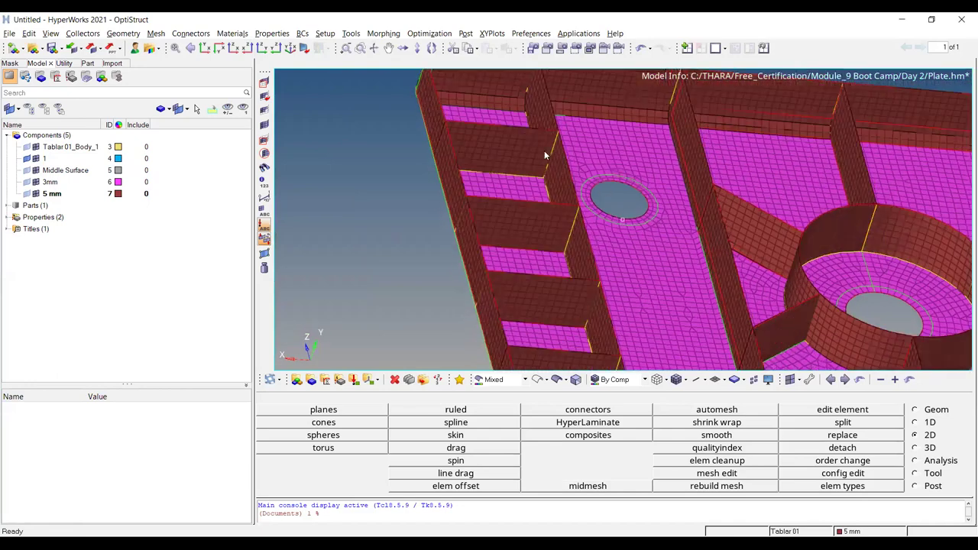
Step: Show the Tablar 01_Body_1 geometry shaded in place of component 1 and the mesh, and examine the ribbed plate
{"action": "scroll", "coordinate": [503, 145], "scroll_direction": "down", "scroll_amount": 3, "text": "ctrl"}
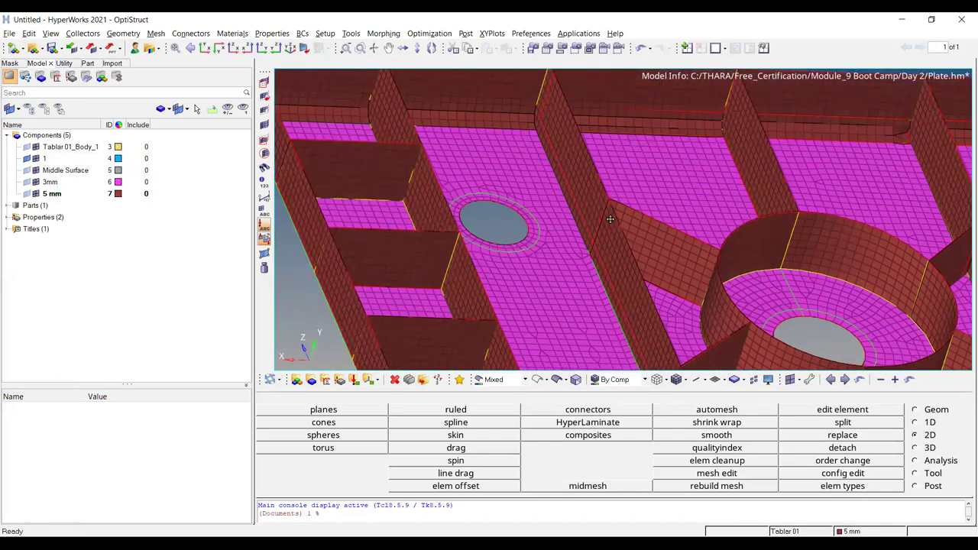
{"action": "scroll", "coordinate": [635, 138], "scroll_direction": "up", "scroll_amount": 3, "text": "ctrl"}
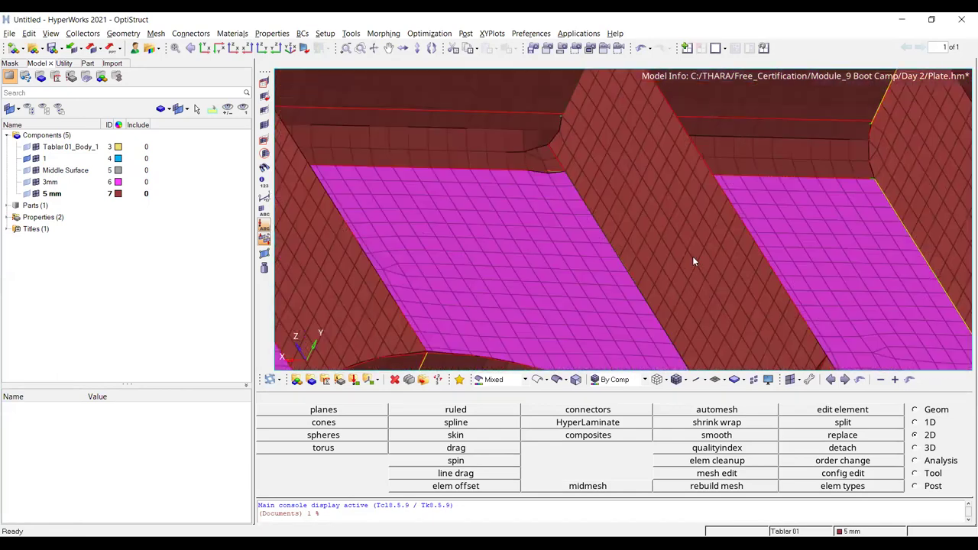
{"action": "scroll", "coordinate": [628, 171], "scroll_direction": "down", "scroll_amount": 5, "text": "ctrl"}
{"action": "scroll", "coordinate": [656, 265], "scroll_direction": "up", "scroll_amount": 5, "text": "ctrl"}
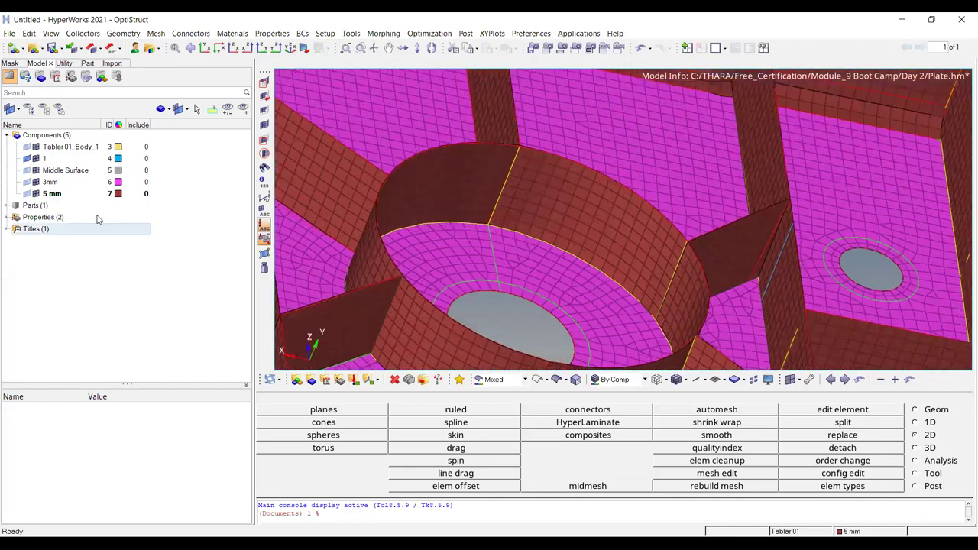
{"action": "left_click", "coordinate": [28, 158]}
{"action": "scroll", "coordinate": [655, 306], "scroll_direction": "down", "scroll_amount": 5}
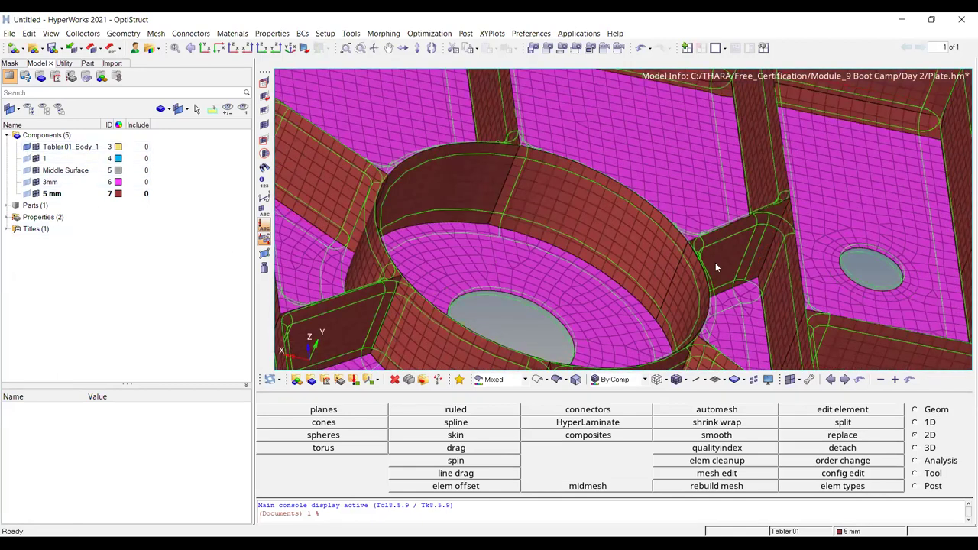
{"action": "left_click", "coordinate": [560, 379]}
{"action": "left_click_drag", "start_coordinate": [645, 158], "coordinate": [606, 200], "text": "ctrl"}
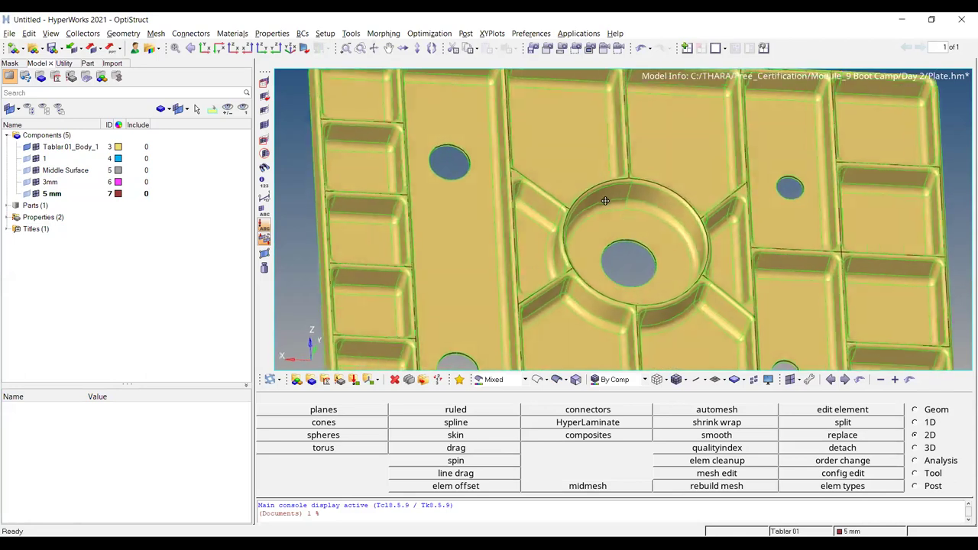
{"action": "scroll", "coordinate": [604, 201], "scroll_direction": "up", "scroll_amount": 3}
{"action": "right_click_drag", "start_coordinate": [657, 145], "coordinate": [619, 242], "text": "ctrl"}
{"action": "scroll", "coordinate": [859, 131], "scroll_direction": "down", "scroll_amount": 4}
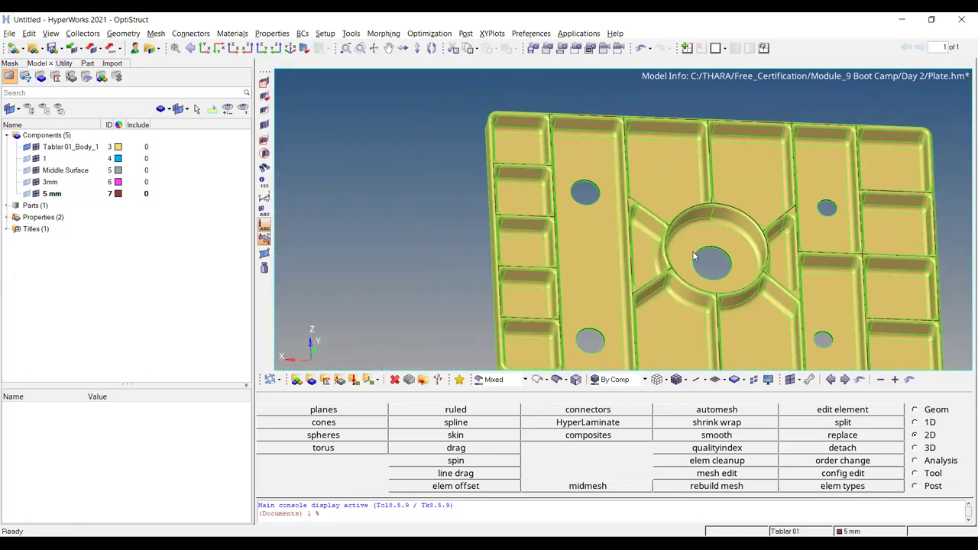
{"action": "left_click_drag", "start_coordinate": [754, 257], "coordinate": [775, 240], "text": "ctrl"}
{"action": "right_click_drag", "start_coordinate": [774, 240], "coordinate": [703, 191], "text": "ctrl"}
{"action": "left_click_drag", "start_coordinate": [692, 246], "coordinate": [643, 186], "text": "ctrl"}
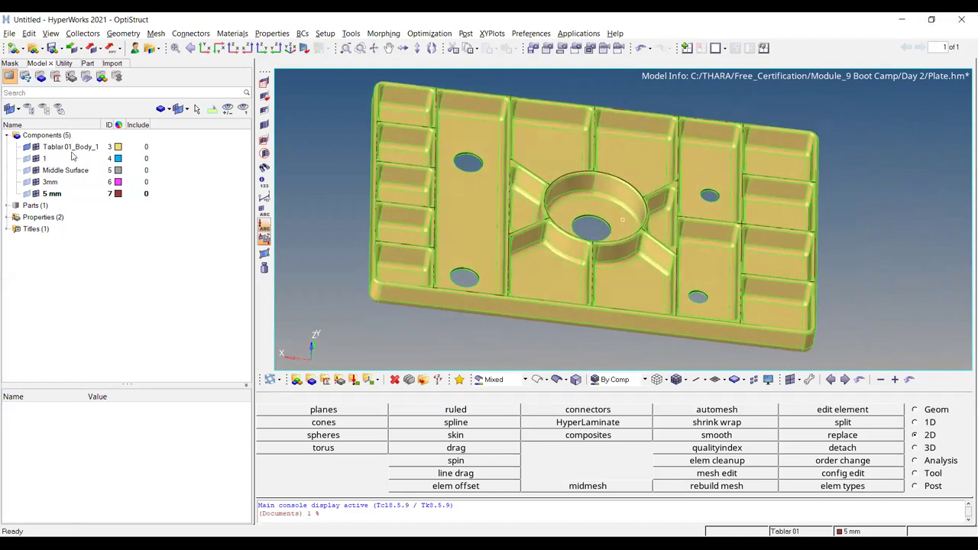
Step: Hide the Tablar 01_Body_1 geometry and display the 3mm and 5 mm component meshes
{"action": "left_click", "coordinate": [29, 147]}
{"action": "left_click_drag", "start_coordinate": [447, 236], "coordinate": [454, 239], "text": "ctrl"}
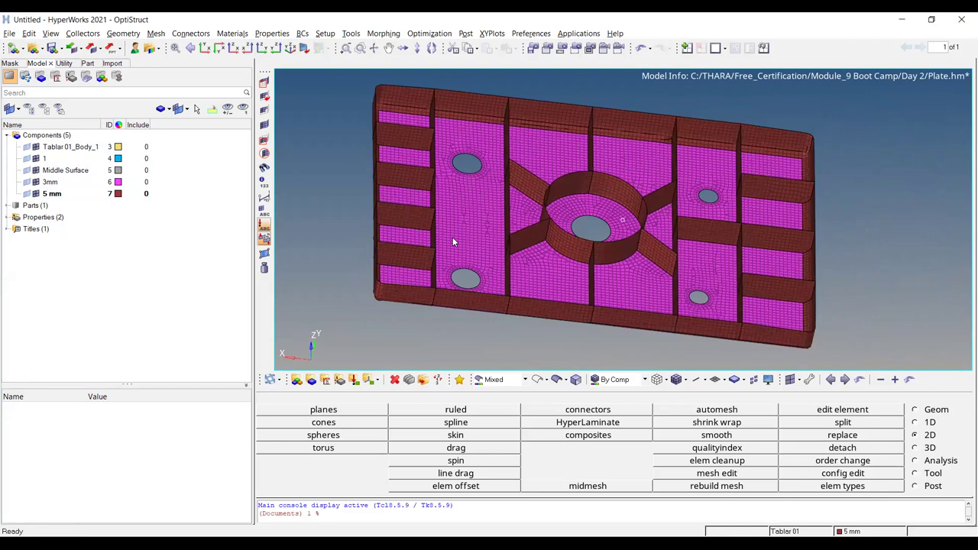
Step: Find the free edges of the 3mm component and hide the 3mm and 5 mm meshes to examine the edge outline alone
{"action": "key", "text": "shift+F3"}
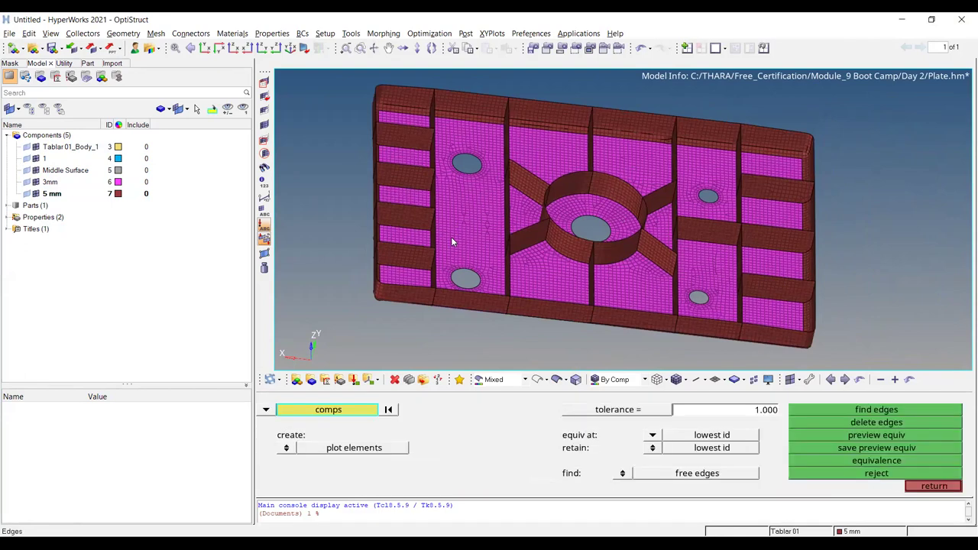
{"action": "left_click", "coordinate": [644, 295]}
{"action": "left_click", "coordinate": [822, 411]}
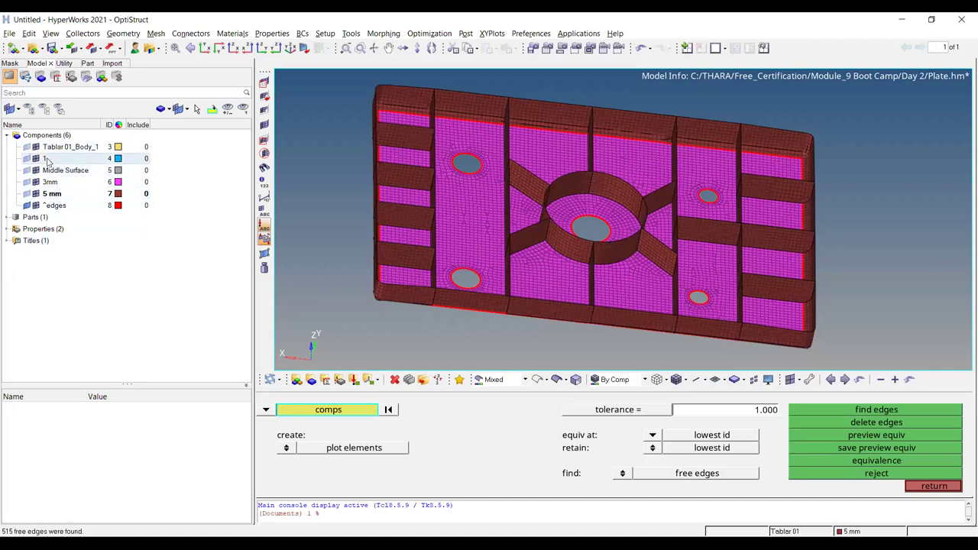
{"action": "left_click", "coordinate": [36, 183]}
{"action": "left_click", "coordinate": [36, 194]}
{"action": "left_click_drag", "start_coordinate": [676, 246], "coordinate": [583, 173], "text": "ctrl"}
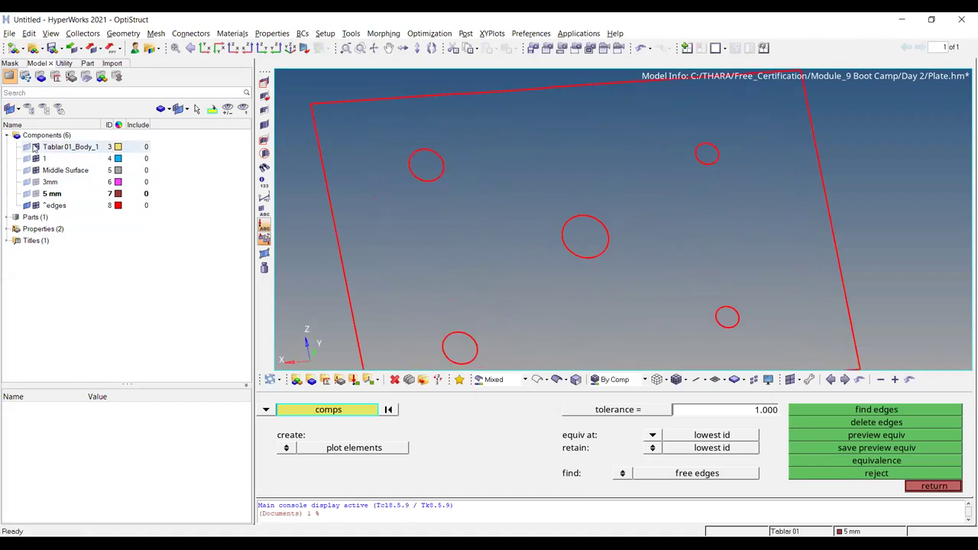
Step: Compare the free-edge outline with the Tablar 01_Body_1 and Middle Surface geometry, showing and hiding each in turn
{"action": "left_click", "coordinate": [35, 146]}
{"action": "scroll", "coordinate": [439, 174], "scroll_direction": "down", "scroll_amount": 4, "text": "ctrl"}
{"action": "left_click_drag", "start_coordinate": [571, 230], "coordinate": [454, 178], "text": "ctrl"}
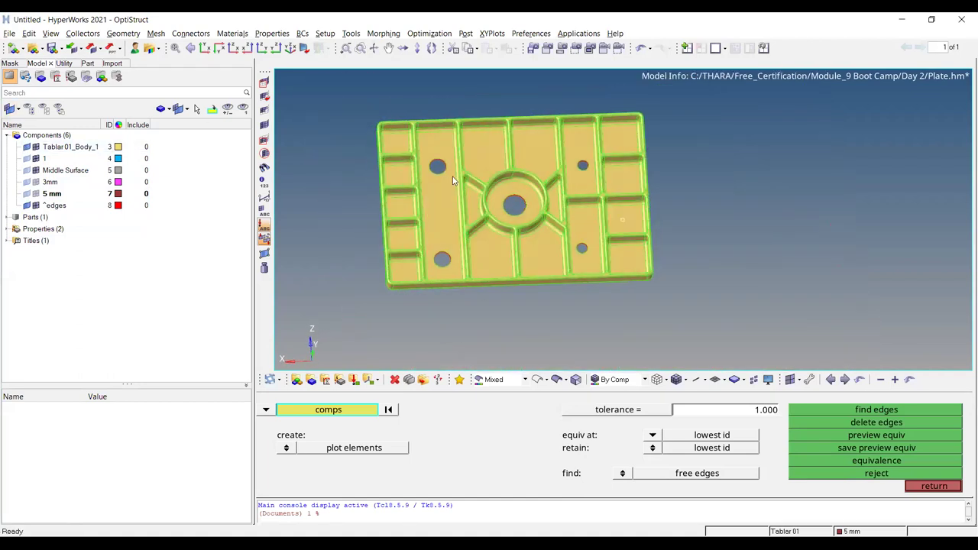
{"action": "scroll", "coordinate": [437, 178], "scroll_direction": "up", "scroll_amount": 4, "text": "ctrl"}
{"action": "left_click", "coordinate": [27, 147]}
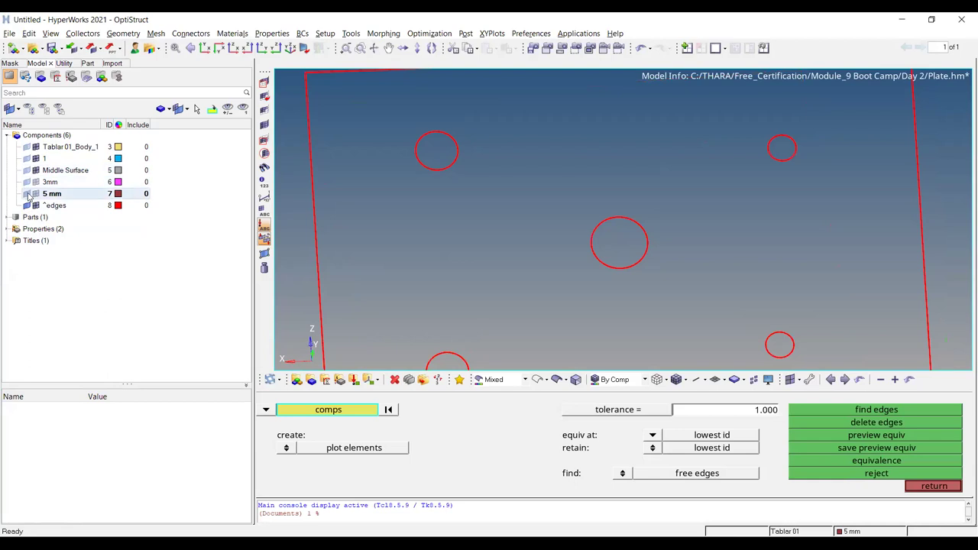
{"action": "left_click", "coordinate": [35, 170]}
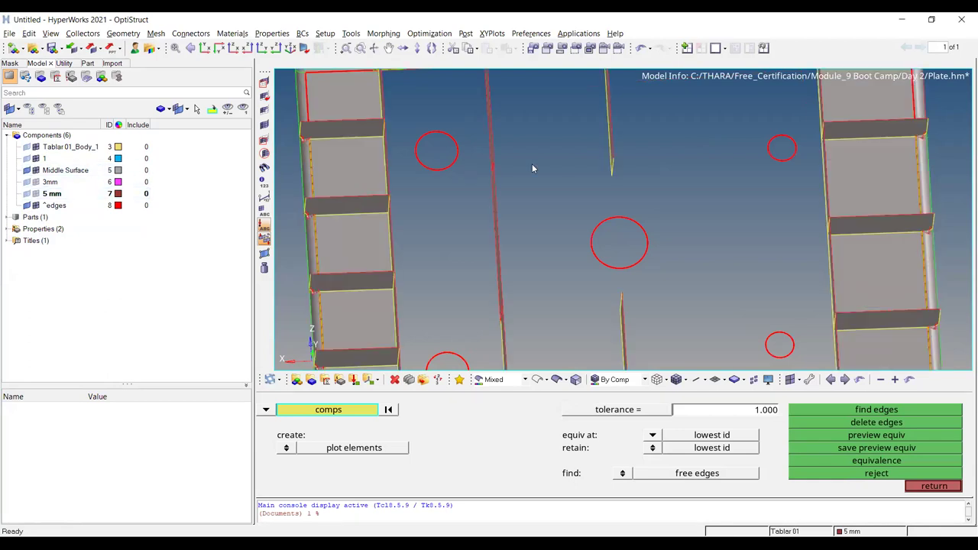
{"action": "key", "text": "f"}
{"action": "left_click", "coordinate": [27, 172]}
Step: Redisplay the 3mm and 5 mm meshes and find the free edges of all displayed components together
{"action": "left_click", "coordinate": [35, 194]}
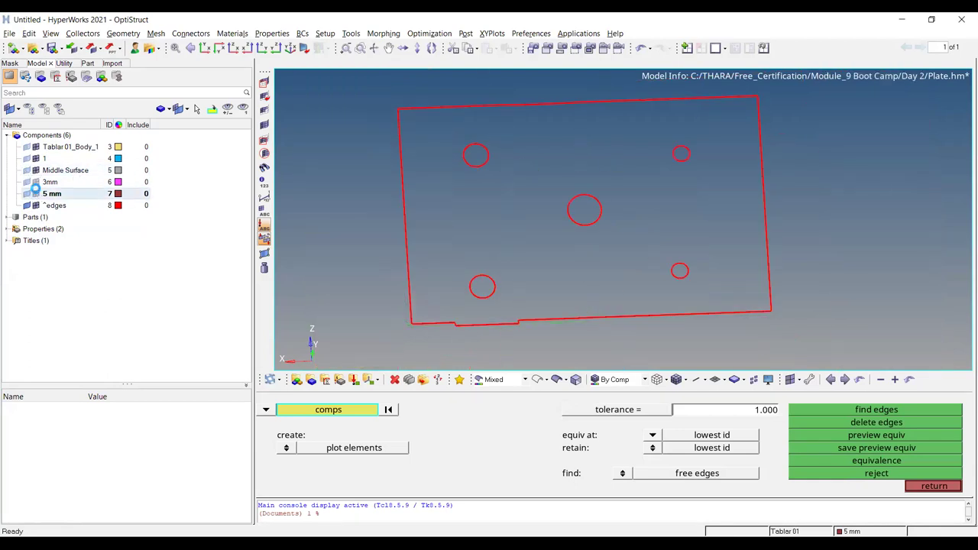
{"action": "left_click", "coordinate": [36, 183]}
{"action": "left_click_drag", "start_coordinate": [552, 260], "coordinate": [550, 221], "text": "ctrl"}
{"action": "scroll", "coordinate": [532, 157], "scroll_direction": "up", "scroll_amount": 4}
{"action": "scroll", "coordinate": [531, 219], "scroll_direction": "down", "scroll_amount": 3}
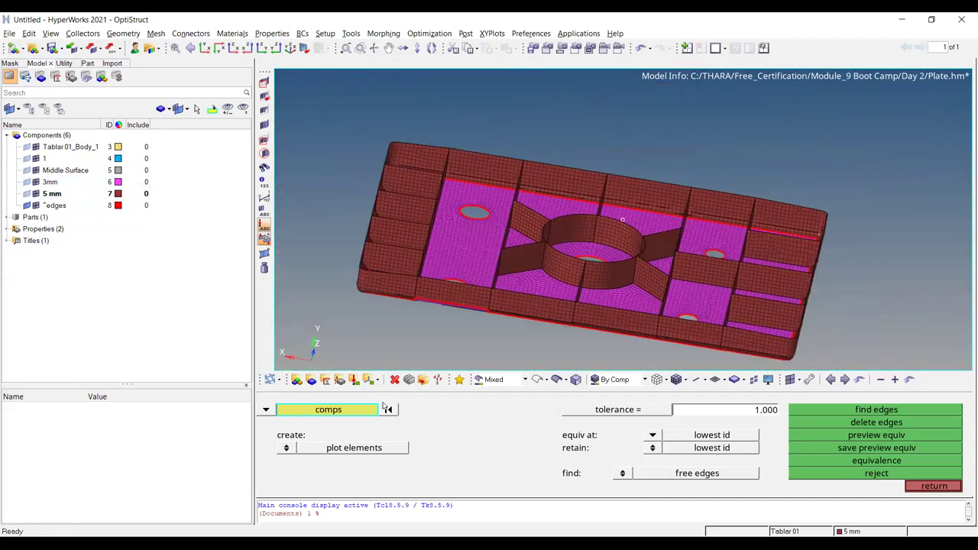
{"action": "scroll", "coordinate": [537, 168], "scroll_direction": "down", "scroll_amount": 3}
{"action": "left_click", "coordinate": [876, 409]}
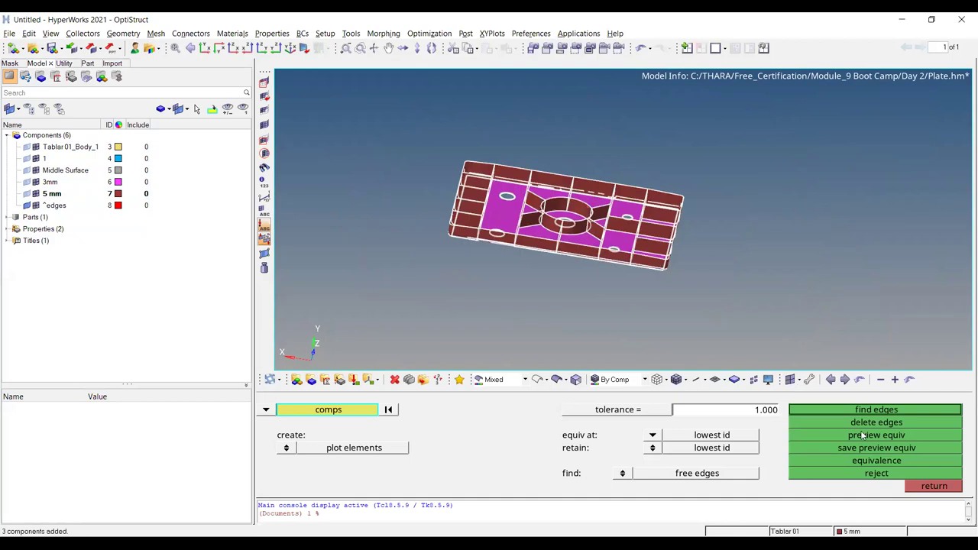
{"action": "left_click", "coordinate": [871, 408]}
{"action": "scroll", "coordinate": [519, 211], "scroll_direction": "up", "scroll_amount": 5}
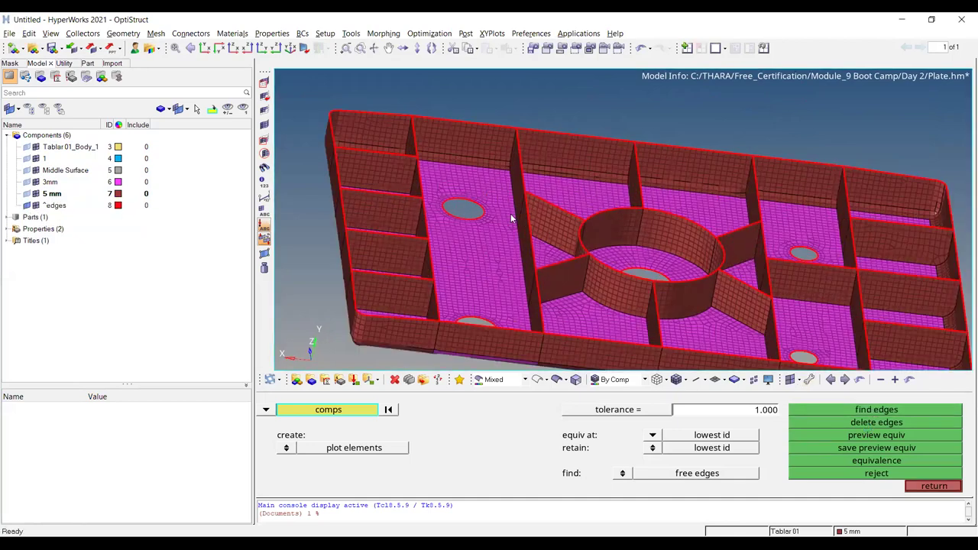
{"action": "left_click_drag", "start_coordinate": [573, 221], "coordinate": [622, 220], "text": "ctrl"}
Step: Hide the 3mm and 5 mm meshes and examine the free edges of the whole ribbed plate on their own
{"action": "left_click", "coordinate": [38, 195]}
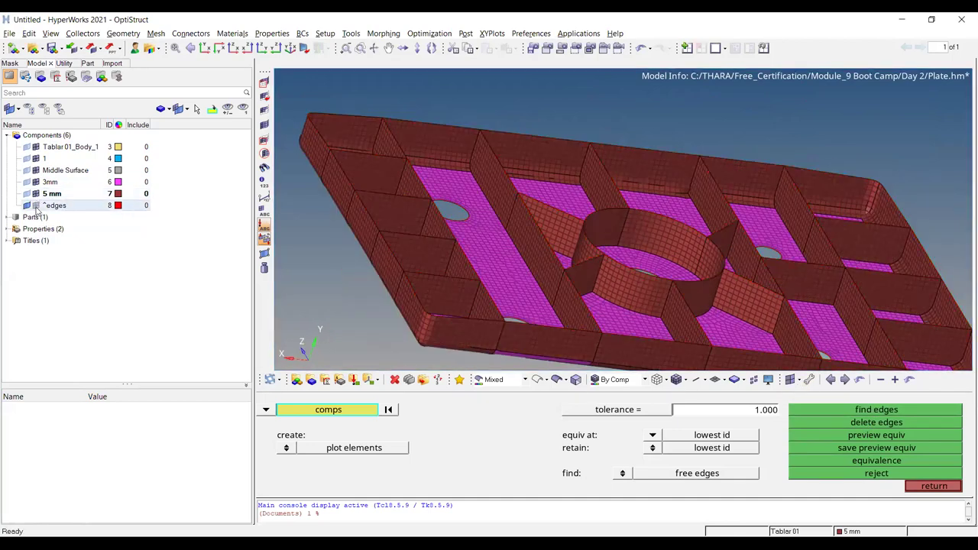
{"action": "left_click", "coordinate": [37, 182]}
{"action": "scroll", "coordinate": [522, 161], "scroll_direction": "down", "scroll_amount": 3}
{"action": "left_click_drag", "start_coordinate": [521, 161], "coordinate": [469, 162], "text": "ctrl"}
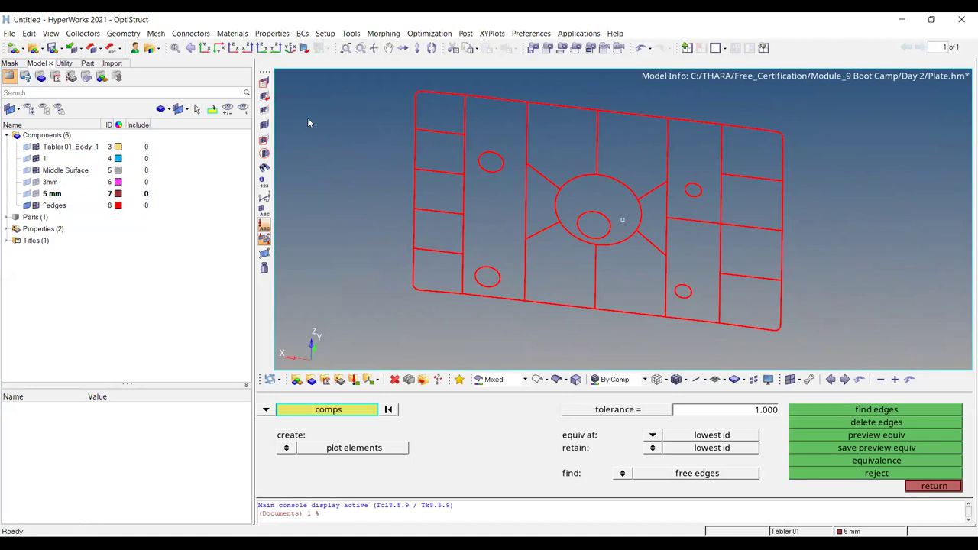
Step: Bring back the elements attached to the displayed free edges with Find Attached and inspect the meshed plate
{"action": "left_click", "coordinate": [264, 110]}
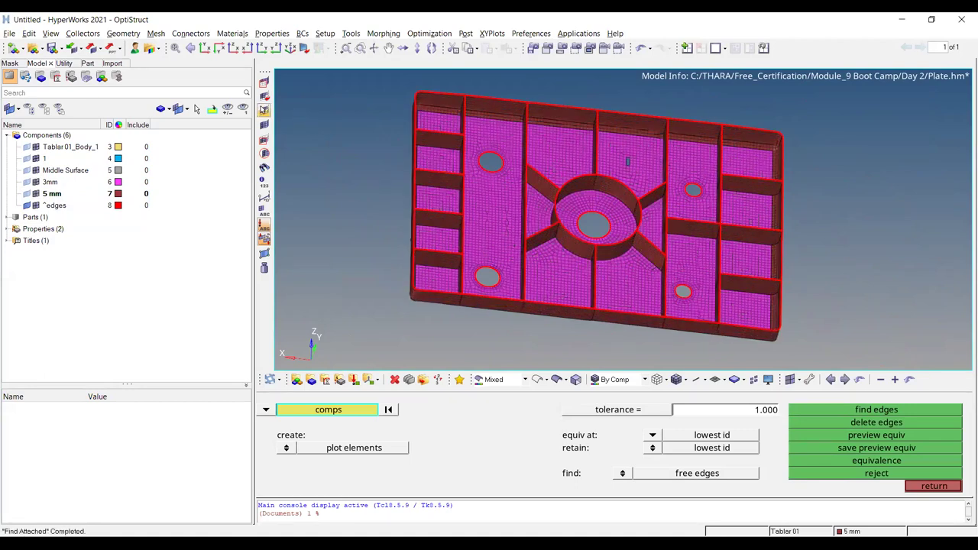
{"action": "left_click_drag", "start_coordinate": [669, 234], "coordinate": [676, 238], "text": "ctrl"}
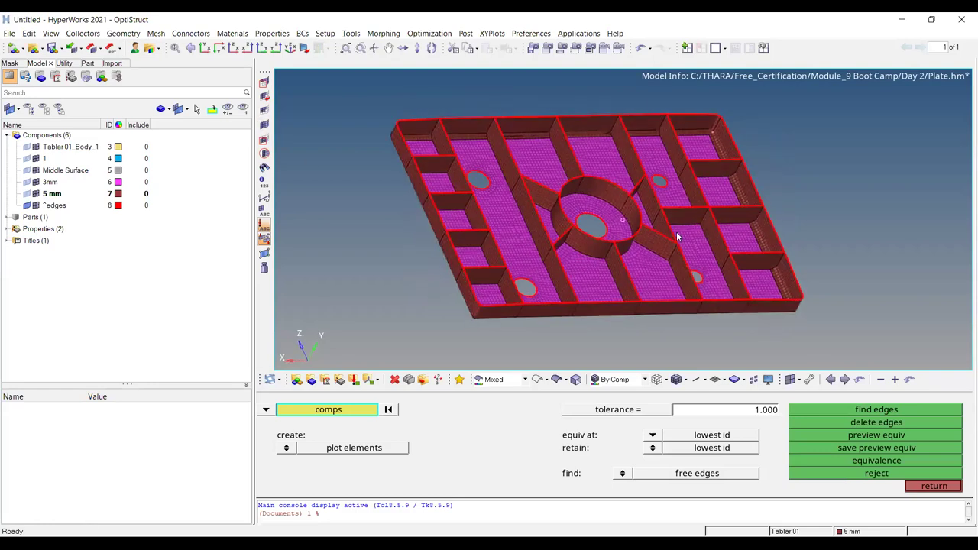
{"action": "scroll", "coordinate": [646, 221], "scroll_direction": "up", "scroll_amount": 2}
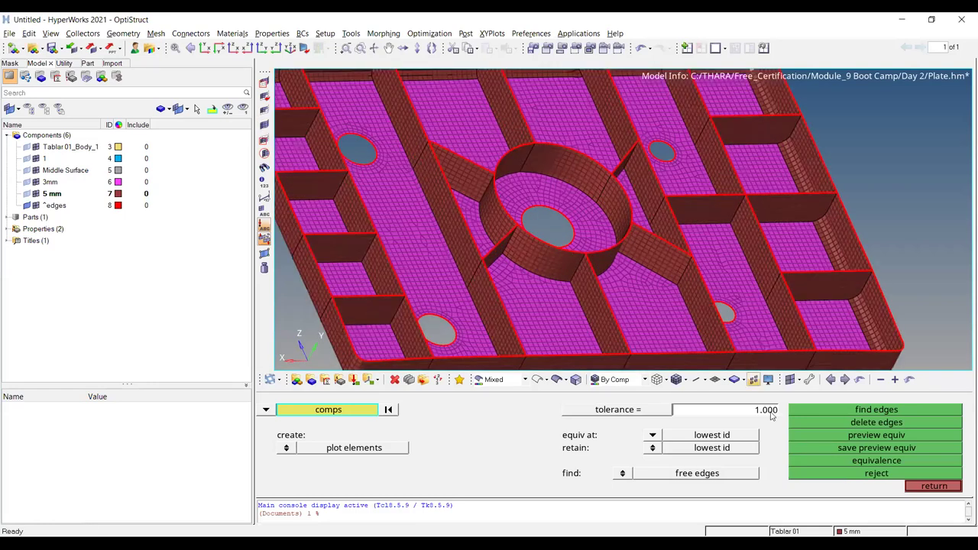
Step: Delete the found free edges held in the ^edges component and leave the edge check
{"action": "key", "text": "Escape"}
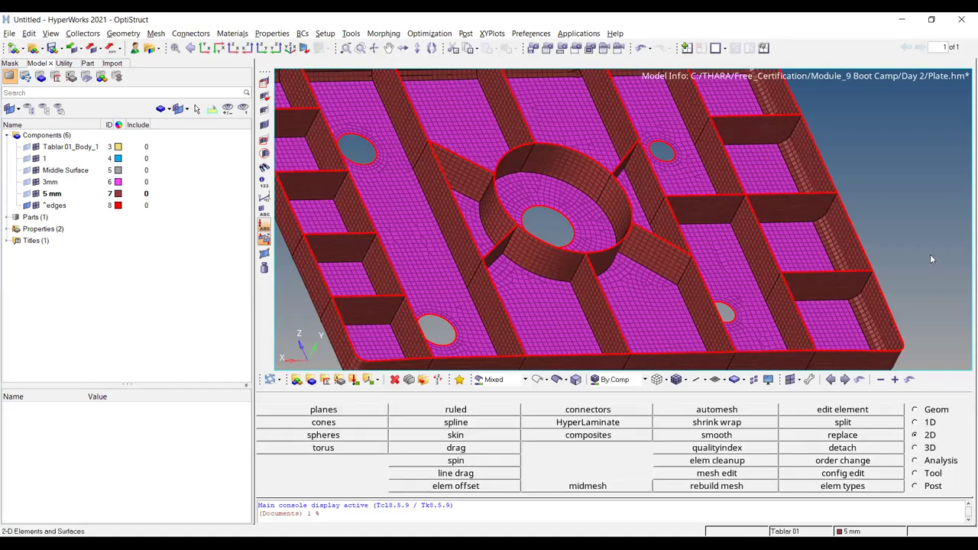
{"action": "key", "text": "shift+F2"}
{"action": "key", "text": "Escape"}
{"action": "key", "text": "shift+F3"}
{"action": "key", "text": "shift+F2"}
{"action": "key", "text": "Escape"}
{"action": "left_click", "coordinate": [892, 428]}
{"action": "key", "text": "Escape"}
{"action": "scroll", "coordinate": [704, 207], "scroll_direction": "down", "scroll_amount": 4, "text": "ctrl"}
{"action": "left_click_drag", "start_coordinate": [776, 184], "coordinate": [725, 195], "text": "ctrl"}
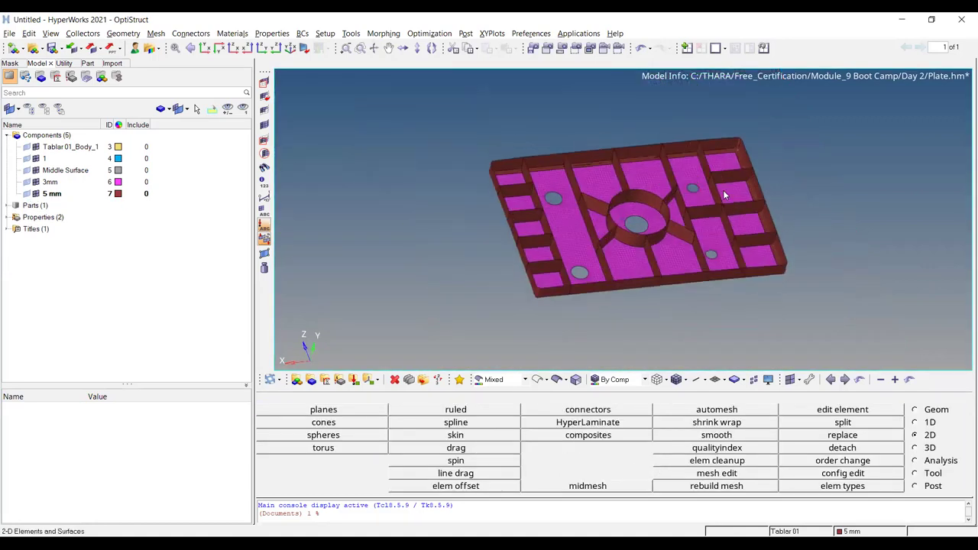
Step: Display the normals of all plate elements as vectors and examine their directions around the plate's walls and corner
{"action": "key", "text": "shift+F10"}
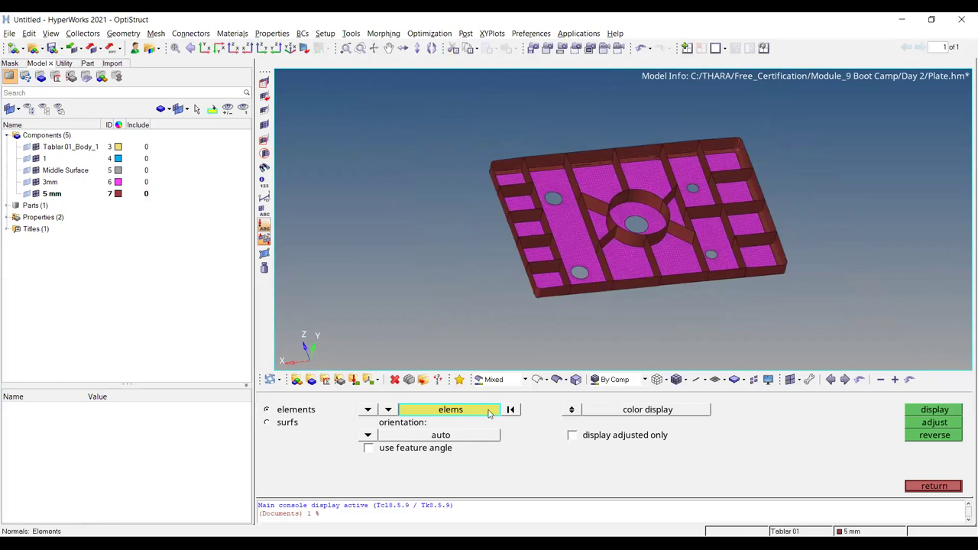
{"action": "left_click_drag", "start_coordinate": [652, 305], "coordinate": [644, 130], "text": "ctrl"}
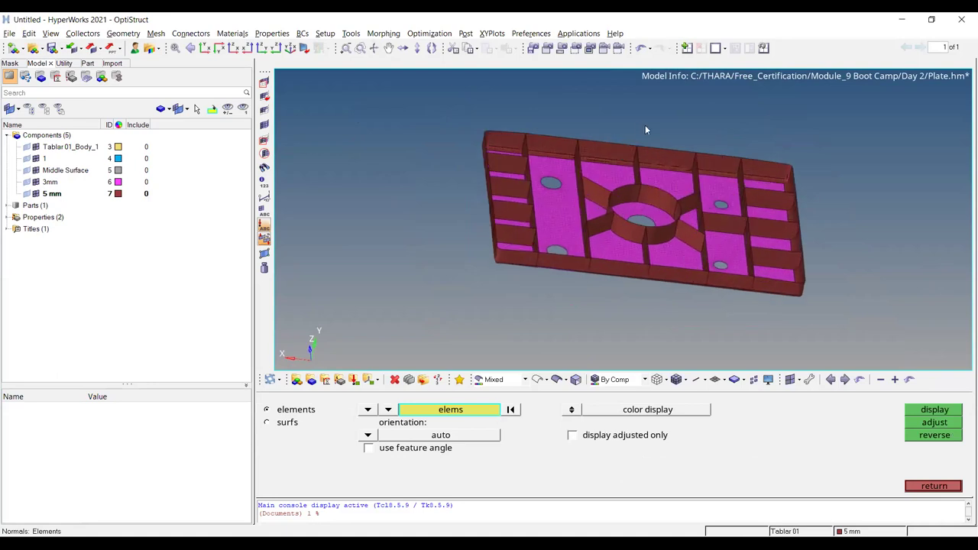
{"action": "left_click_drag", "start_coordinate": [434, 101], "coordinate": [868, 367], "text": "shift"}
{"action": "left_click", "coordinate": [571, 409]}
{"action": "left_click", "coordinate": [947, 409]}
{"action": "scroll", "coordinate": [603, 234], "scroll_direction": "up", "scroll_amount": 5, "text": "ctrl"}
{"action": "mouse_move", "coordinate": [555, 279]}
{"action": "left_mouse_down", "text": "ctrl"}
{"action": "mouse_move", "coordinate": [631, 272]}
{"action": "mouse_move", "coordinate": [476, 245]}
{"action": "left_mouse_up", "text": "ctrl"}
{"action": "scroll", "coordinate": [475, 245], "scroll_direction": "down", "scroll_amount": 5, "text": "ctrl"}
{"action": "left_click_drag", "start_coordinate": [666, 159], "coordinate": [649, 201], "text": "ctrl"}
{"action": "left_click_drag", "start_coordinate": [412, 211], "coordinate": [546, 313], "text": "ctrl"}
{"action": "scroll", "coordinate": [564, 123], "scroll_direction": "up", "scroll_amount": 4, "text": "ctrl"}
{"action": "left_click_drag", "start_coordinate": [564, 124], "coordinate": [605, 210], "text": "ctrl"}
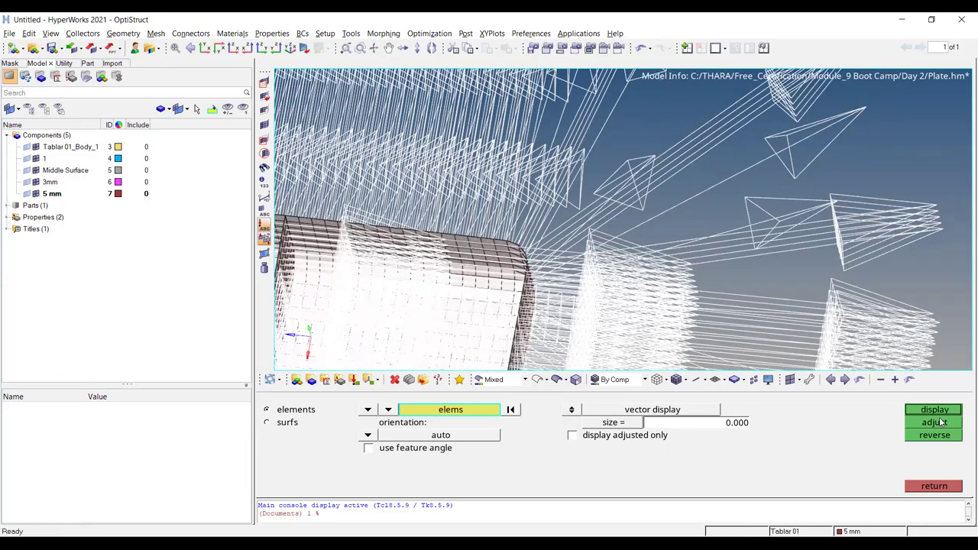
Step: Switch the element normals to color display and examine the orientation of the base and ribs
{"action": "left_click", "coordinate": [571, 410]}
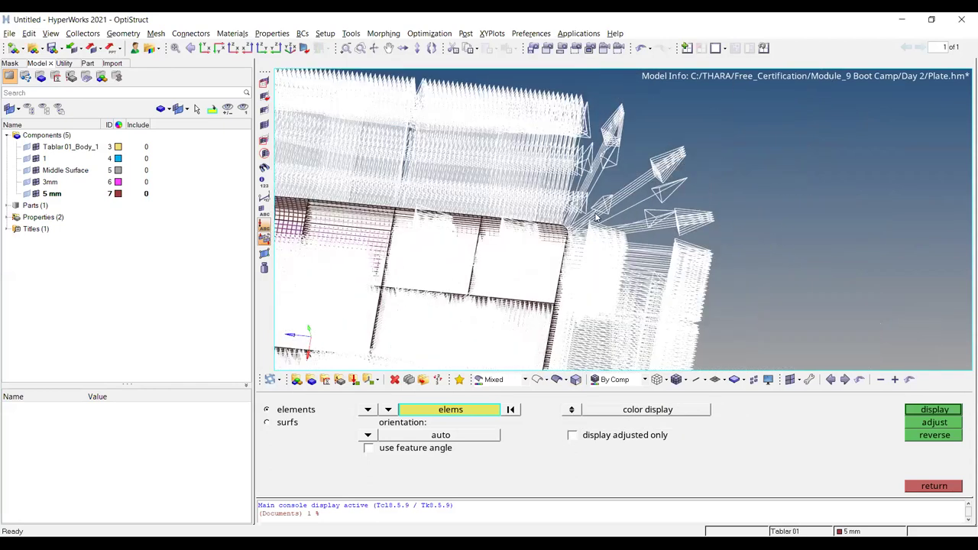
{"action": "left_click", "coordinate": [933, 409]}
{"action": "left_click_drag", "start_coordinate": [699, 292], "coordinate": [514, 244], "text": "ctrl"}
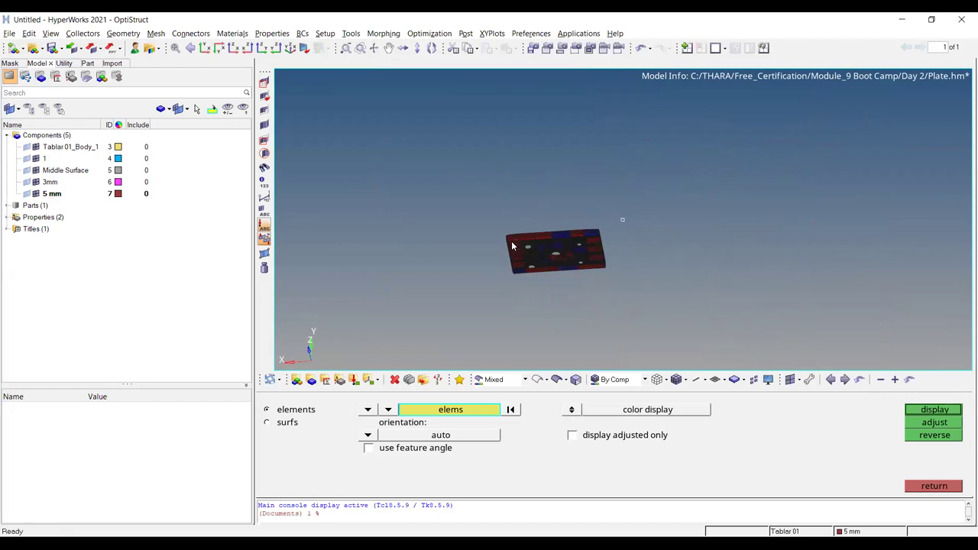
{"action": "scroll", "coordinate": [517, 243], "scroll_direction": "up", "scroll_amount": 5, "text": "ctrl"}
{"action": "left_click_drag", "start_coordinate": [578, 289], "coordinate": [640, 192], "text": "ctrl"}
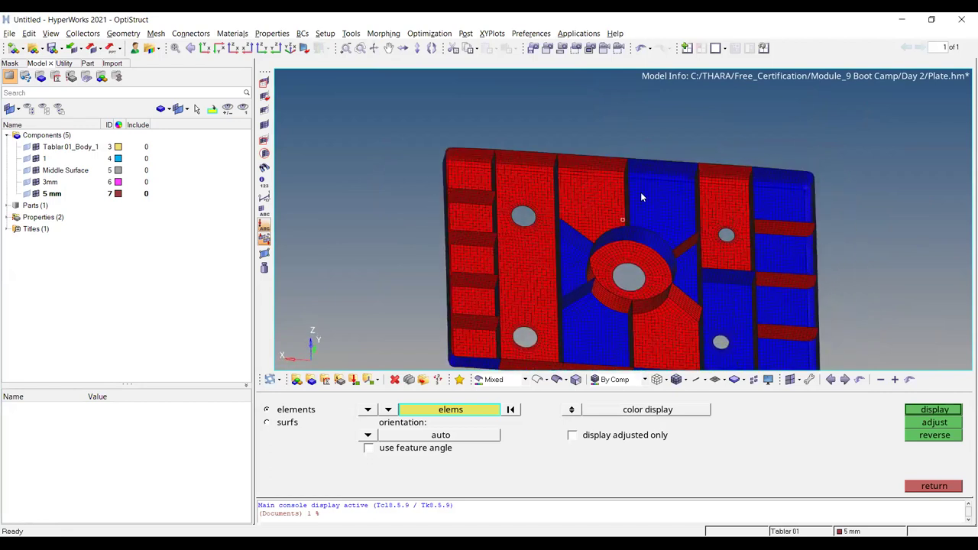
{"action": "scroll", "coordinate": [637, 193], "scroll_direction": "up", "scroll_amount": 5, "text": "ctrl"}
{"action": "scroll", "coordinate": [549, 143], "scroll_direction": "down", "scroll_amount": 5, "text": "ctrl"}
{"action": "left_click_drag", "start_coordinate": [596, 242], "coordinate": [608, 227], "text": "ctrl"}
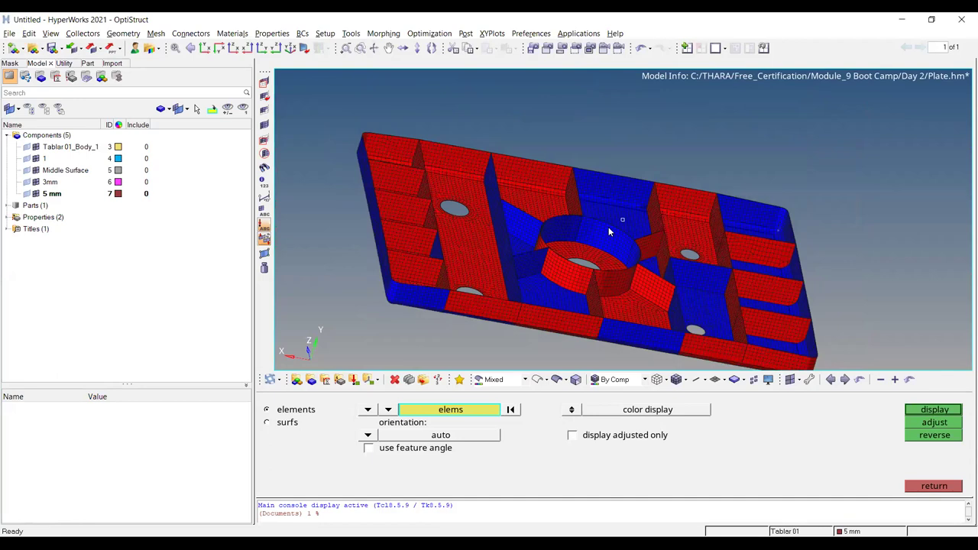
Step: Reset the element selection, select the whole plate mesh again and redisplay its normals in color
{"action": "left_click", "coordinate": [512, 412]}
{"action": "scroll", "coordinate": [477, 267], "scroll_direction": "down", "scroll_amount": 9, "text": "ctrl"}
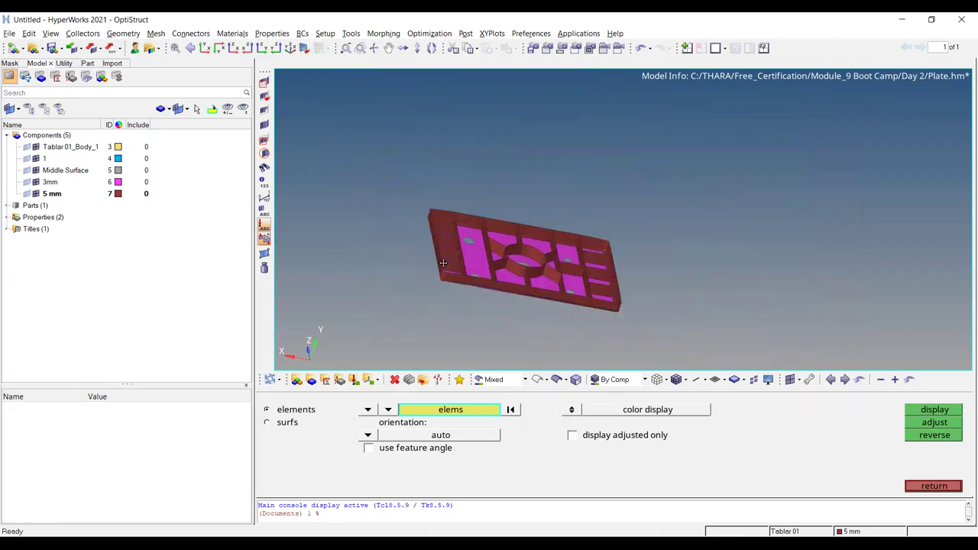
{"action": "left_click_drag", "start_coordinate": [402, 176], "coordinate": [667, 336], "text": "shift"}
{"action": "left_click", "coordinate": [915, 410]}
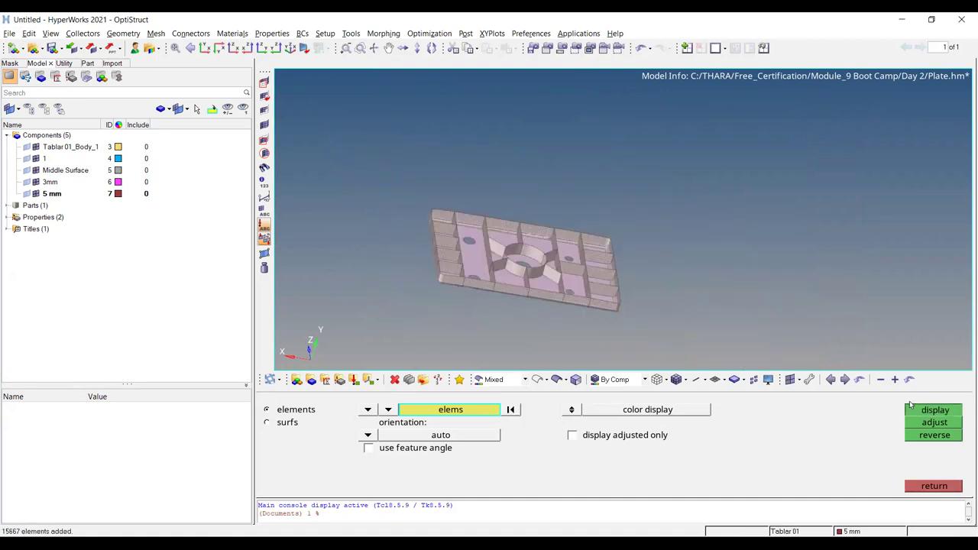
{"action": "left_click_drag", "start_coordinate": [553, 271], "coordinate": [550, 295], "text": "ctrl"}
{"action": "scroll", "coordinate": [550, 282], "scroll_direction": "up", "scroll_amount": 7, "text": "ctrl"}
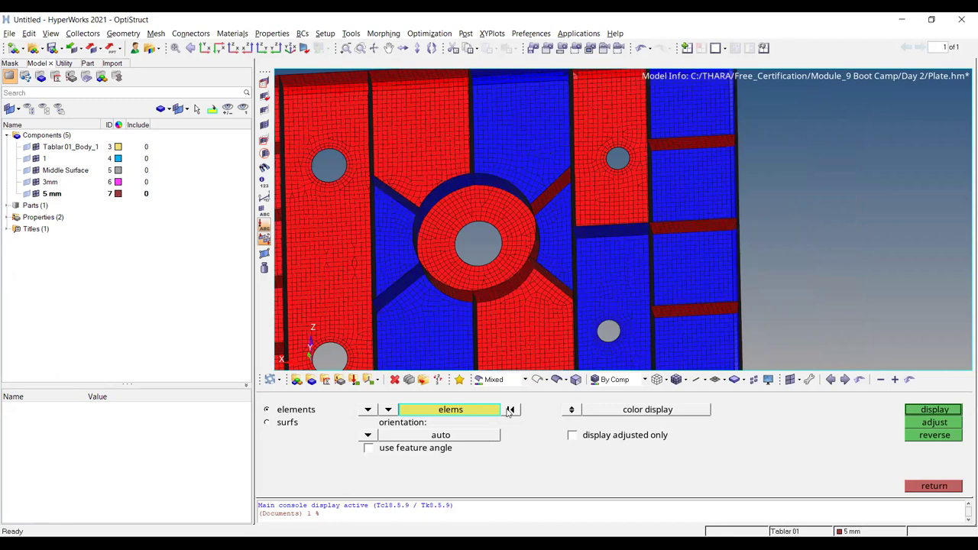
{"action": "scroll", "coordinate": [484, 178], "scroll_direction": "down", "scroll_amount": 4}
{"action": "scroll", "coordinate": [490, 192], "scroll_direction": "up", "scroll_amount": 4}
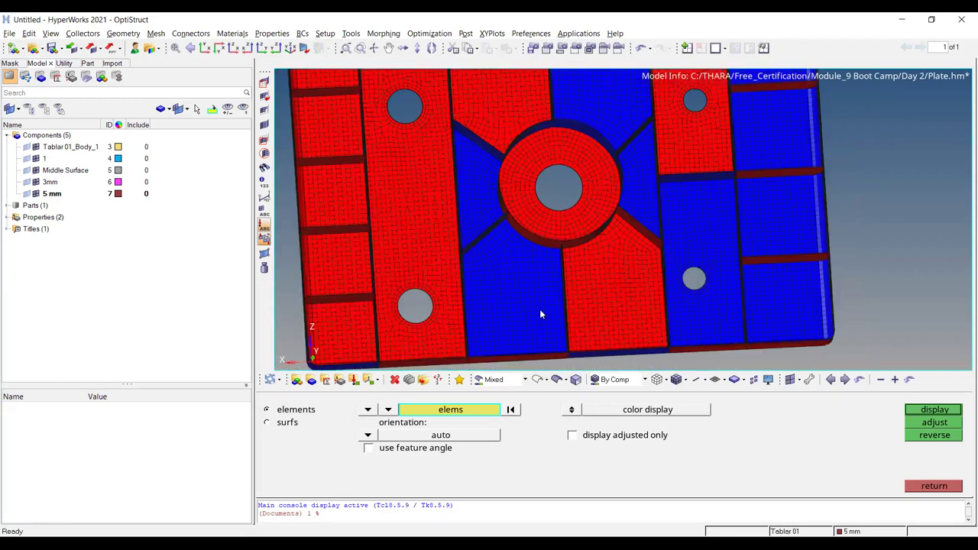
{"action": "scroll", "coordinate": [540, 314], "scroll_direction": "down", "scroll_amount": 4}
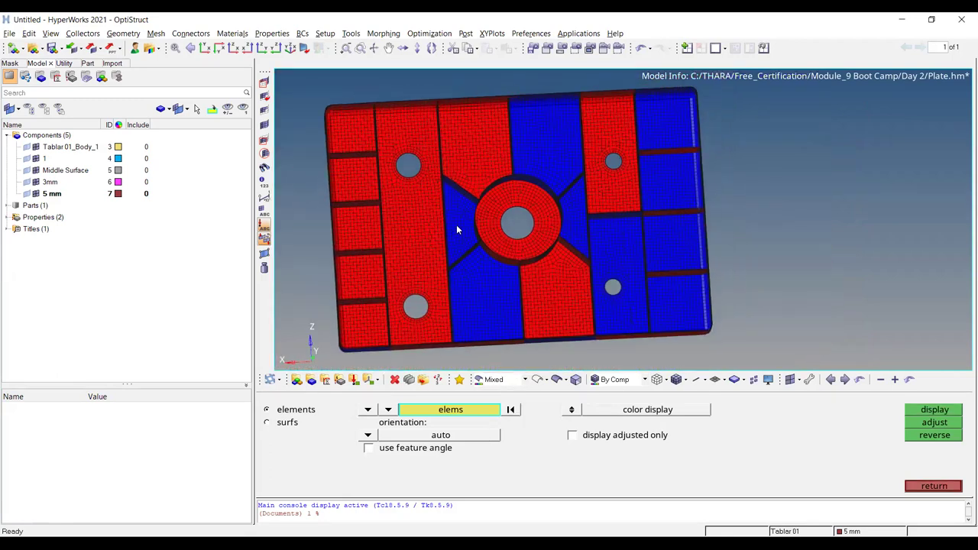
Step: Select the elements of the four blue base regions bordering the circular wall and reverse their normals
{"action": "left_click", "coordinate": [456, 226]}
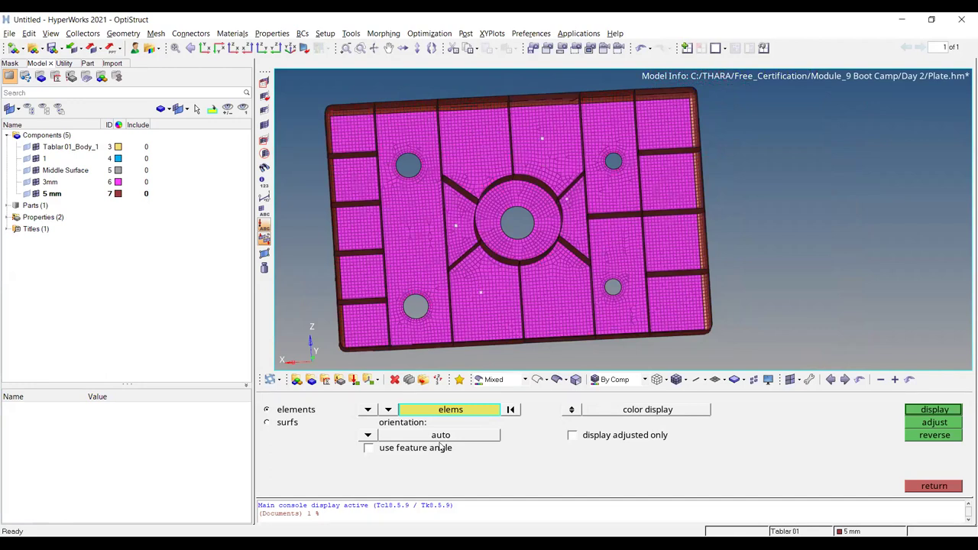
{"action": "left_click", "coordinate": [462, 414]}
{"action": "left_click", "coordinate": [649, 477]}
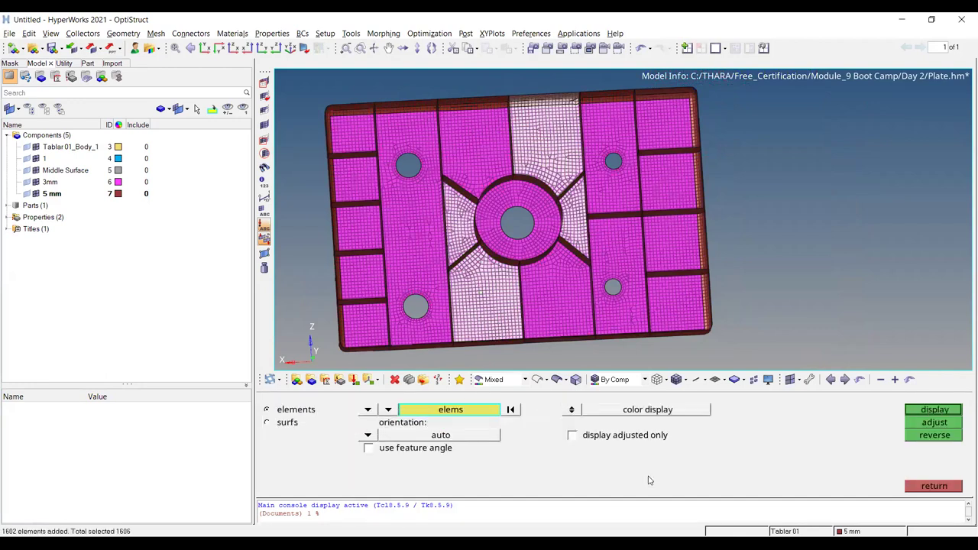
{"action": "left_click", "coordinate": [917, 413]}
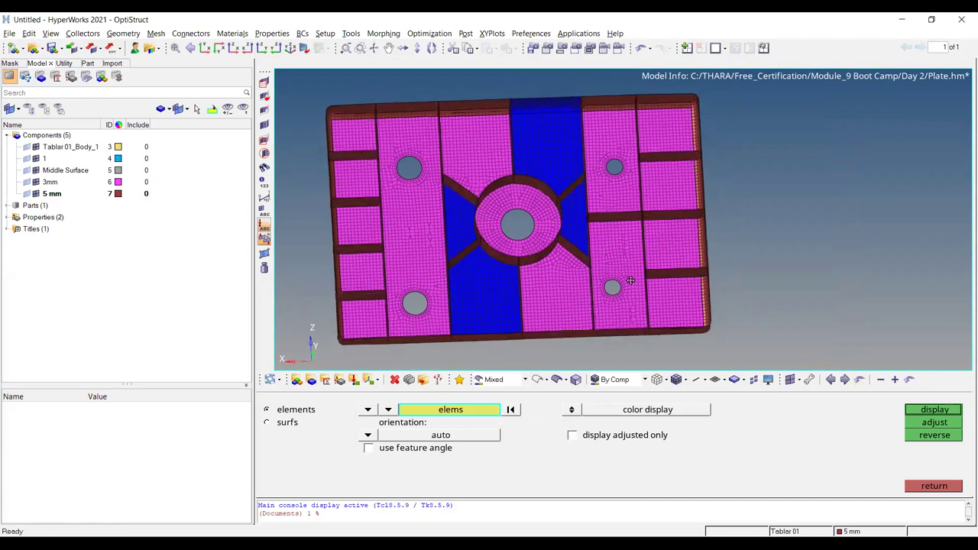
Step: Reselect all plate elements and display their normals in color to check the reversed base regions
{"action": "left_click", "coordinate": [510, 410]}
{"action": "scroll", "coordinate": [514, 294], "scroll_direction": "down", "scroll_amount": 3}
{"action": "left_click_drag", "start_coordinate": [365, 175], "coordinate": [740, 369], "text": "shift"}
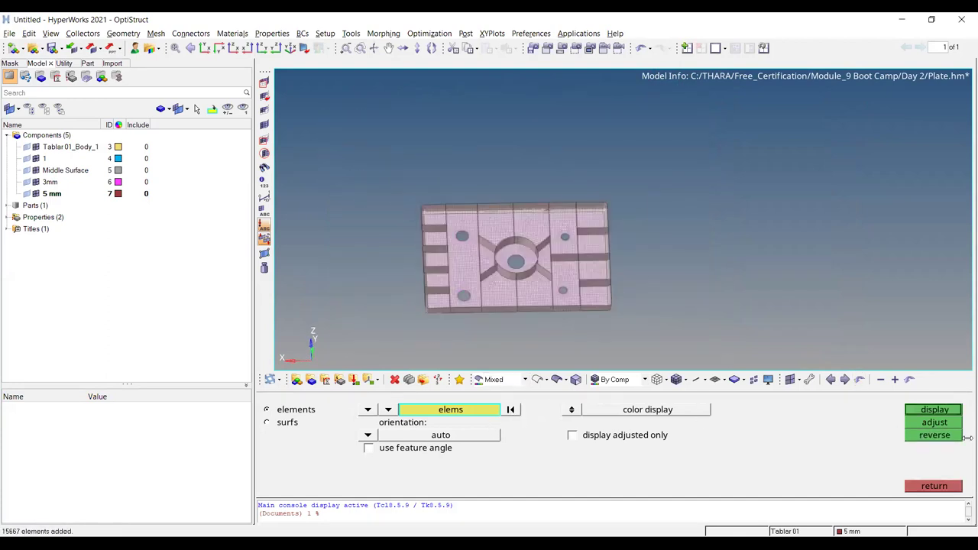
{"action": "left_click", "coordinate": [934, 412]}
{"action": "scroll", "coordinate": [484, 172], "scroll_direction": "up", "scroll_amount": 4}
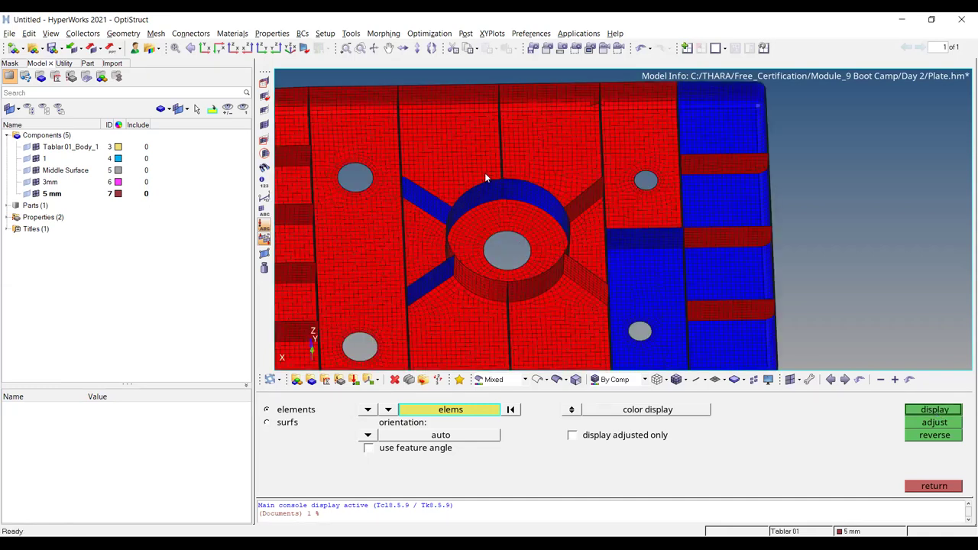
{"action": "scroll", "coordinate": [453, 191], "scroll_direction": "down", "scroll_amount": 4}
{"action": "mouse_move", "coordinate": [454, 191]}
{"action": "left_mouse_down", "text": "ctrl"}
{"action": "mouse_move", "coordinate": [574, 284]}
{"action": "mouse_move", "coordinate": [337, 231]}
{"action": "left_mouse_up", "text": "ctrl"}
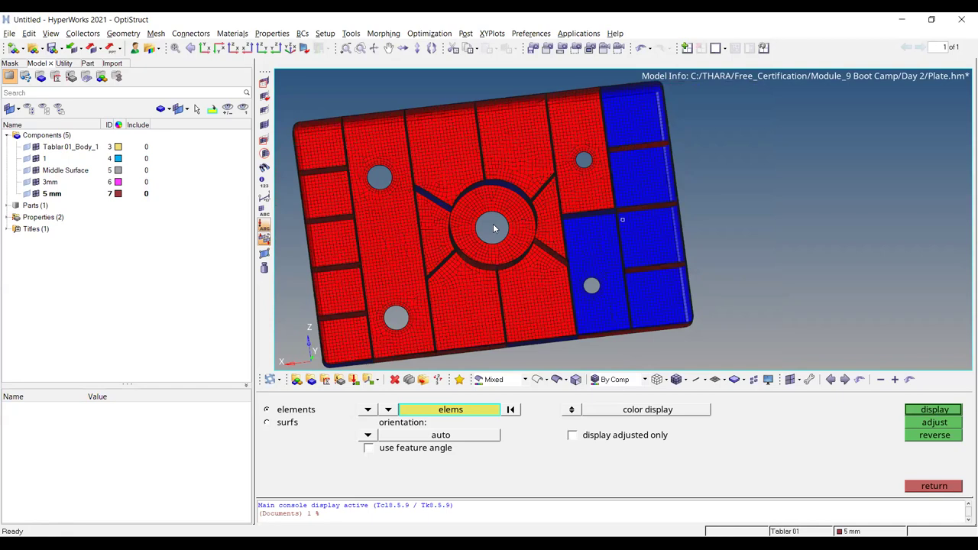
Step: Select the elements of four blue base regions at the plate's small-hole end by face and reverse their normals
{"action": "left_click_drag", "start_coordinate": [515, 130], "coordinate": [516, 233], "text": "ctrl"}
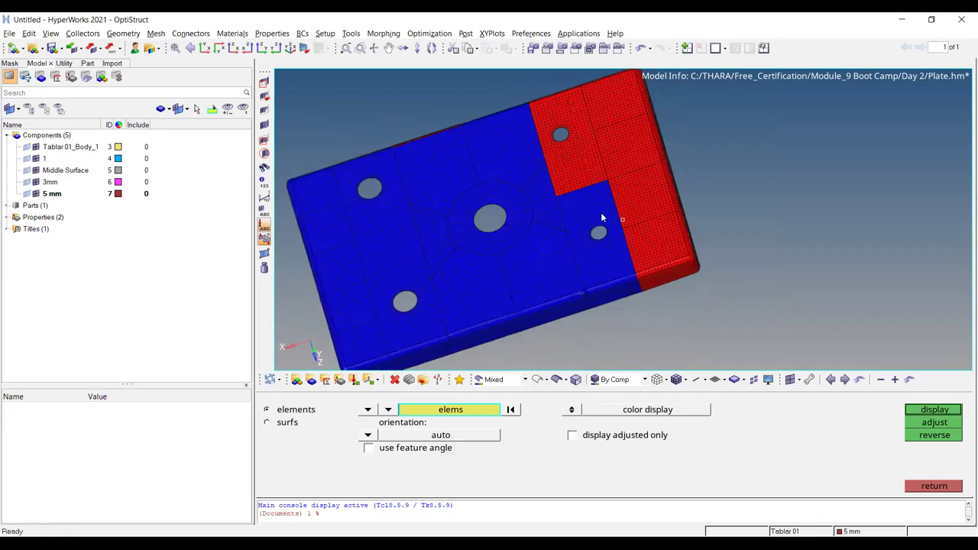
{"action": "scroll", "coordinate": [623, 231], "scroll_direction": "up", "scroll_amount": 5}
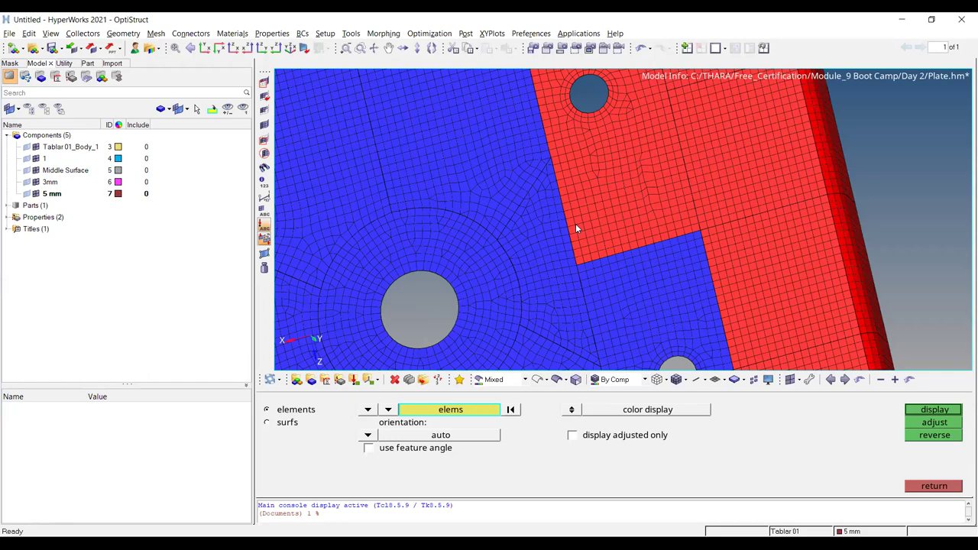
{"action": "scroll", "coordinate": [584, 297], "scroll_direction": "down", "scroll_amount": 4}
{"action": "left_click_drag", "start_coordinate": [579, 255], "coordinate": [613, 226], "text": "ctrl"}
{"action": "scroll", "coordinate": [612, 226], "scroll_direction": "up", "scroll_amount": 4}
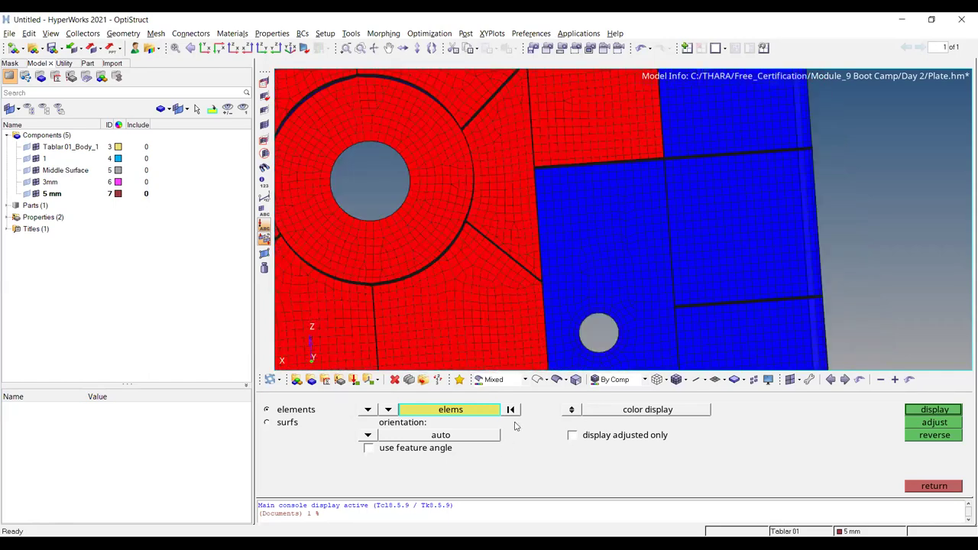
{"action": "left_click", "coordinate": [631, 231]}
{"action": "scroll", "coordinate": [713, 172], "scroll_direction": "down", "scroll_amount": 4}
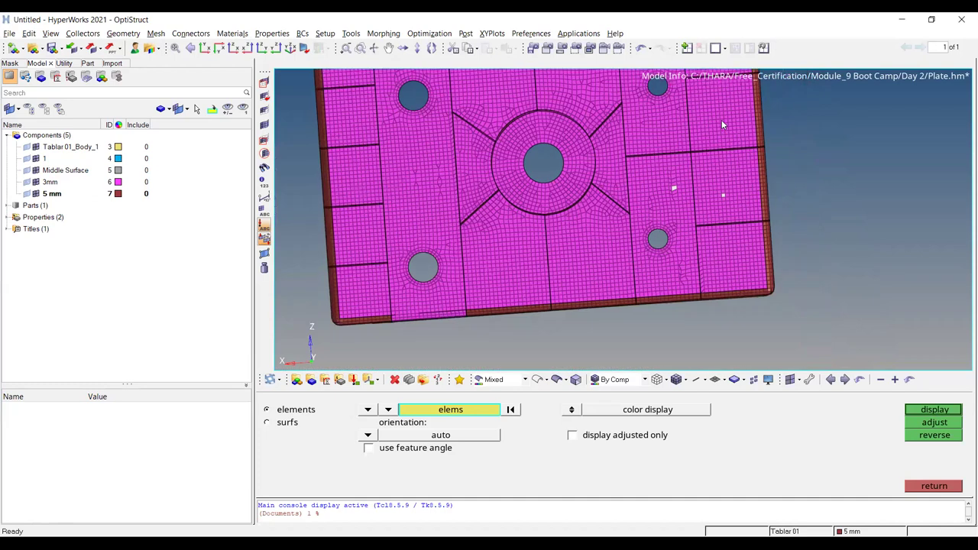
{"action": "scroll", "coordinate": [721, 120], "scroll_direction": "up", "scroll_amount": 2}
{"action": "left_click", "coordinate": [487, 414]}
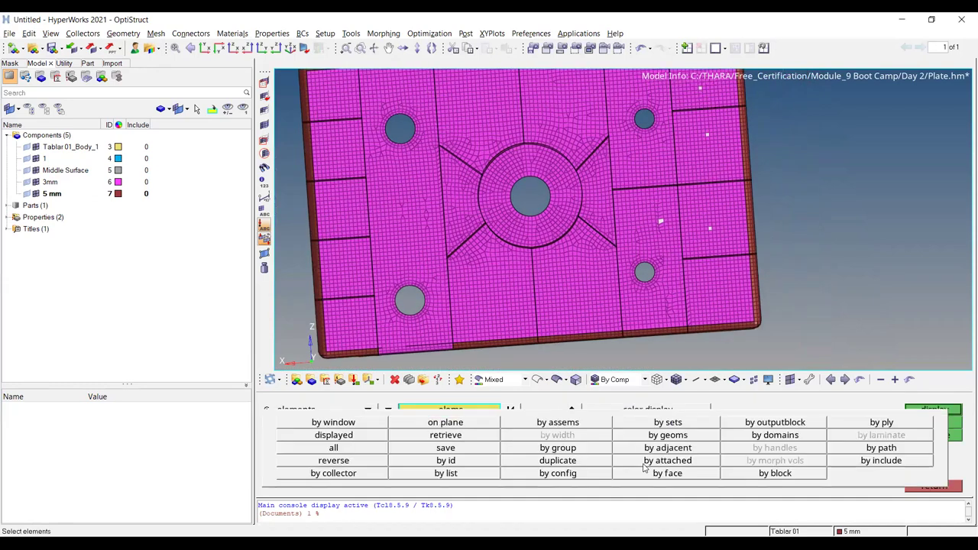
{"action": "left_click", "coordinate": [646, 468]}
{"action": "left_click", "coordinate": [935, 411]}
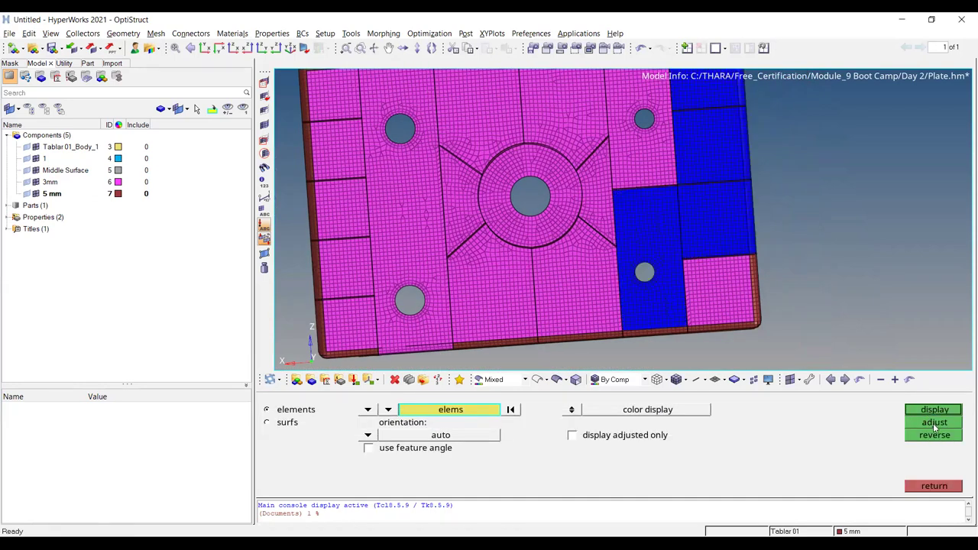
{"action": "left_click", "coordinate": [933, 435]}
Step: Reset the selection, reselect all plate elements and display their normals in color to check the base regions
{"action": "scroll", "coordinate": [726, 271], "scroll_direction": "down", "scroll_amount": 5}
{"action": "left_click", "coordinate": [512, 413]}
{"action": "left_click_drag", "start_coordinate": [489, 162], "coordinate": [828, 352], "text": "shift"}
{"action": "left_click", "coordinate": [925, 413]}
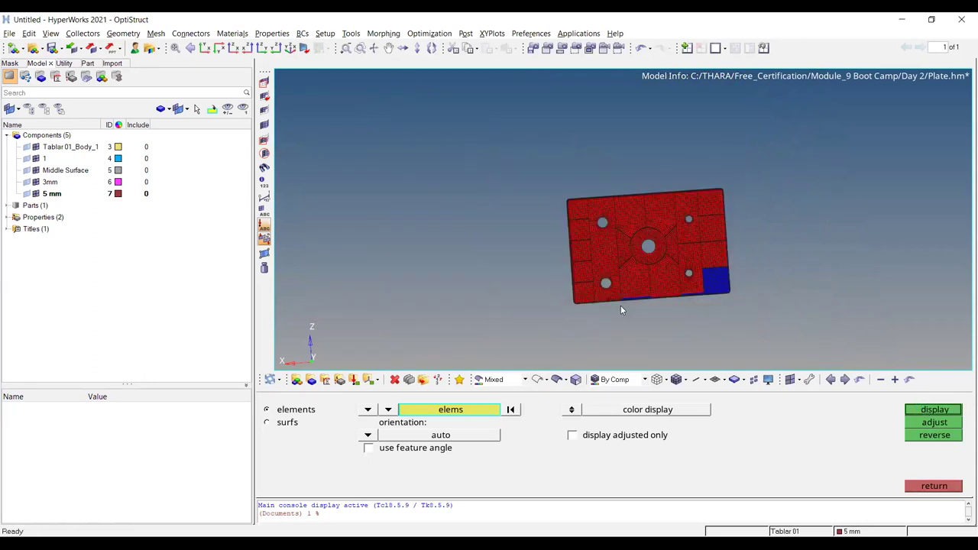
{"action": "scroll", "coordinate": [682, 263], "scroll_direction": "up", "scroll_amount": 5}
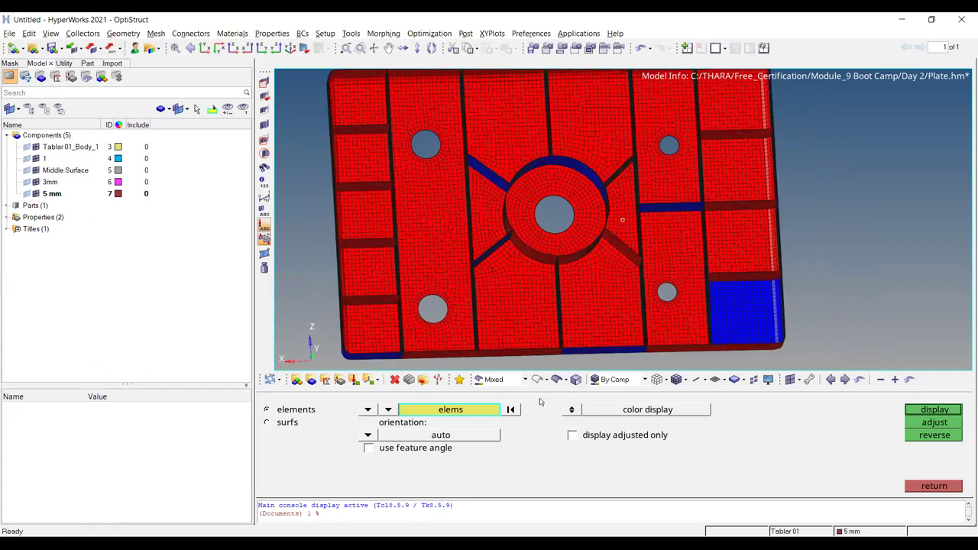
Step: Select the remaining blue corner region's elements by face and reverse their normals
{"action": "left_click", "coordinate": [512, 409]}
{"action": "left_click", "coordinate": [469, 413]}
{"action": "left_click", "coordinate": [667, 472]}
{"action": "left_click", "coordinate": [951, 409]}
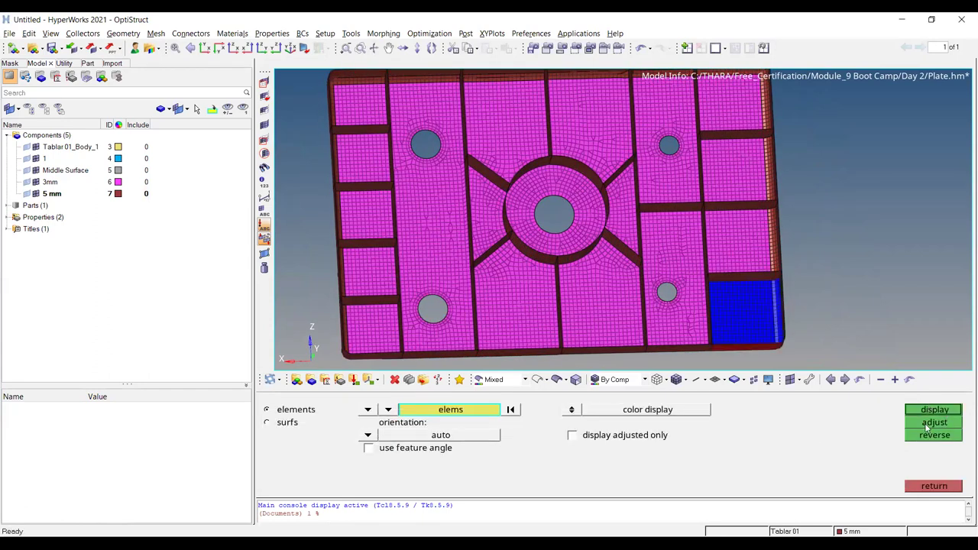
{"action": "left_click", "coordinate": [934, 434]}
Step: Reset the selection, select the whole plate mesh again and redisplay the element normals in color
{"action": "scroll", "coordinate": [703, 250], "scroll_direction": "down", "scroll_amount": 3}
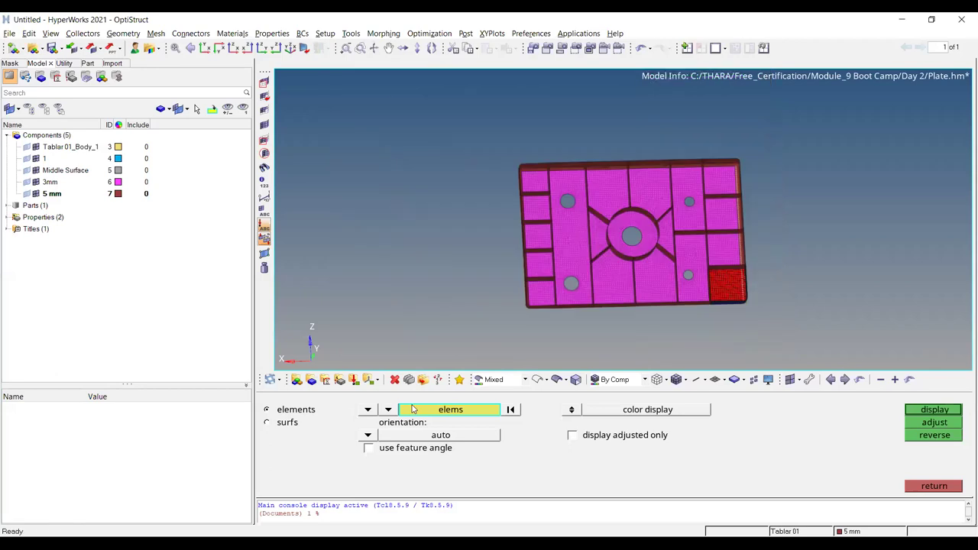
{"action": "left_click", "coordinate": [511, 410]}
{"action": "left_click_drag", "start_coordinate": [468, 128], "coordinate": [834, 364], "text": "shift"}
{"action": "left_click", "coordinate": [923, 410]}
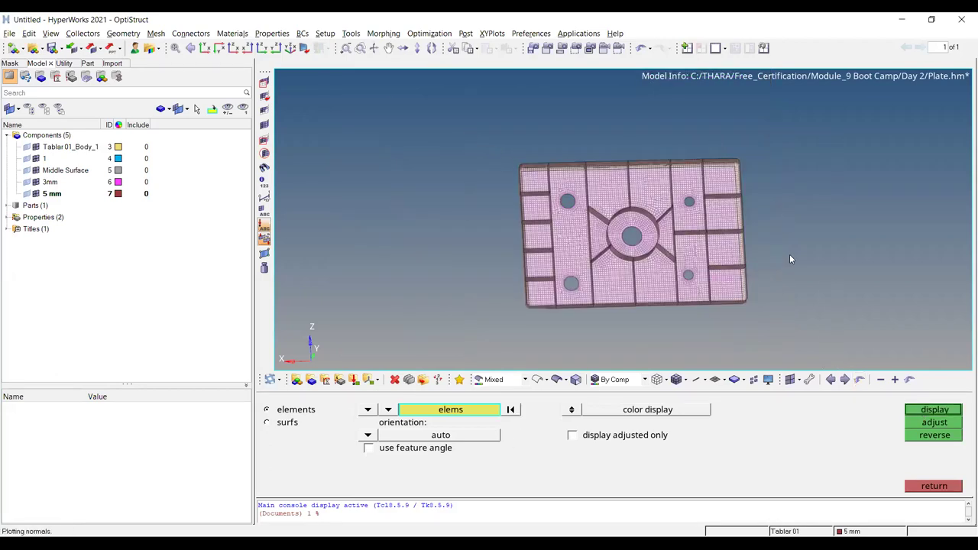
Step: Examine the normal colors on both sides of the base and on the ribs, and close the normals check
{"action": "scroll", "coordinate": [733, 218], "scroll_direction": "up", "scroll_amount": 5}
{"action": "scroll", "coordinate": [592, 234], "scroll_direction": "down", "scroll_amount": 3}
{"action": "left_click_drag", "start_coordinate": [592, 235], "coordinate": [558, 228], "text": "ctrl"}
{"action": "scroll", "coordinate": [558, 227], "scroll_direction": "up", "scroll_amount": 3}
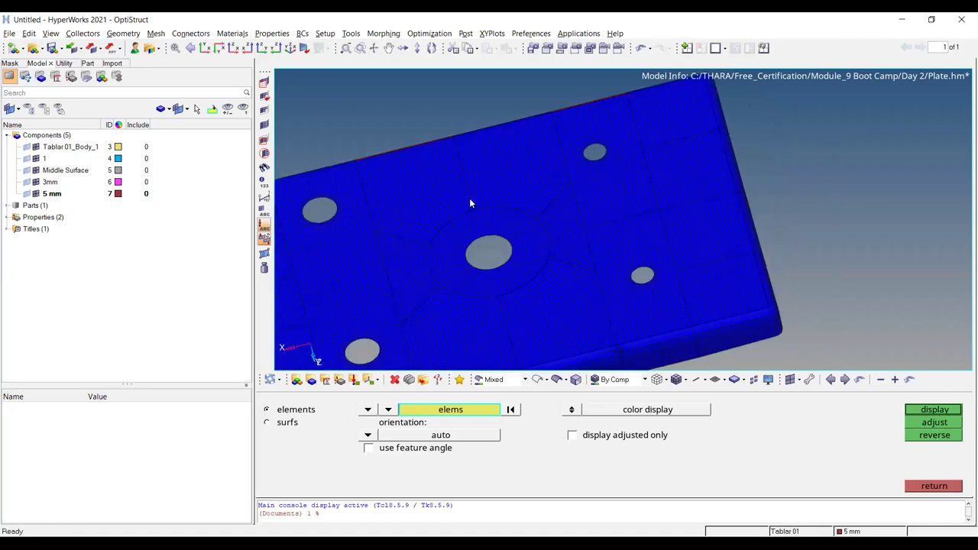
{"action": "left_click_drag", "start_coordinate": [475, 140], "coordinate": [573, 217], "text": "ctrl"}
{"action": "scroll", "coordinate": [490, 292], "scroll_direction": "up", "scroll_amount": 5}
{"action": "left_click_drag", "start_coordinate": [589, 284], "coordinate": [638, 161], "text": "ctrl"}
{"action": "right_click_drag", "start_coordinate": [638, 161], "coordinate": [728, 244], "text": "ctrl"}
{"action": "left_click_drag", "start_coordinate": [727, 244], "coordinate": [710, 251], "text": "ctrl"}
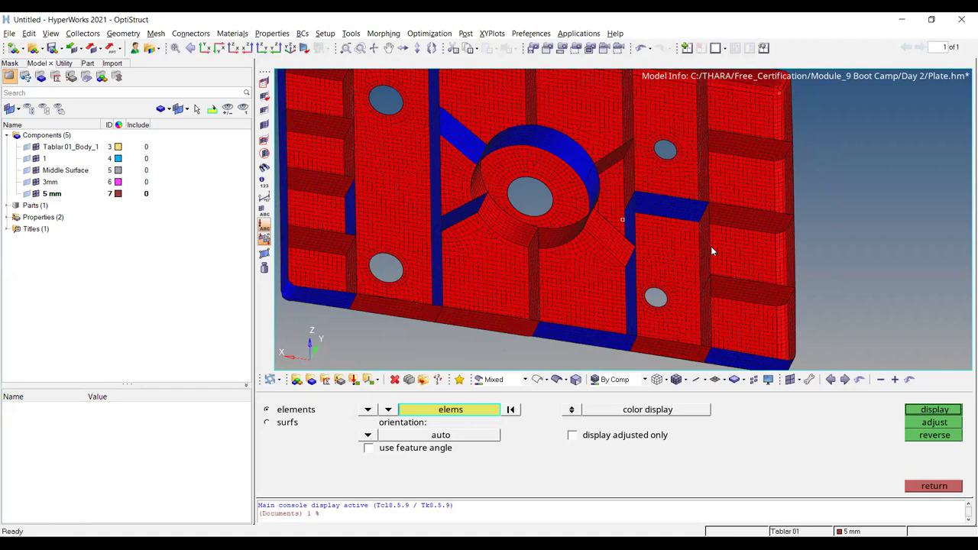
{"action": "key", "text": "Escape"}
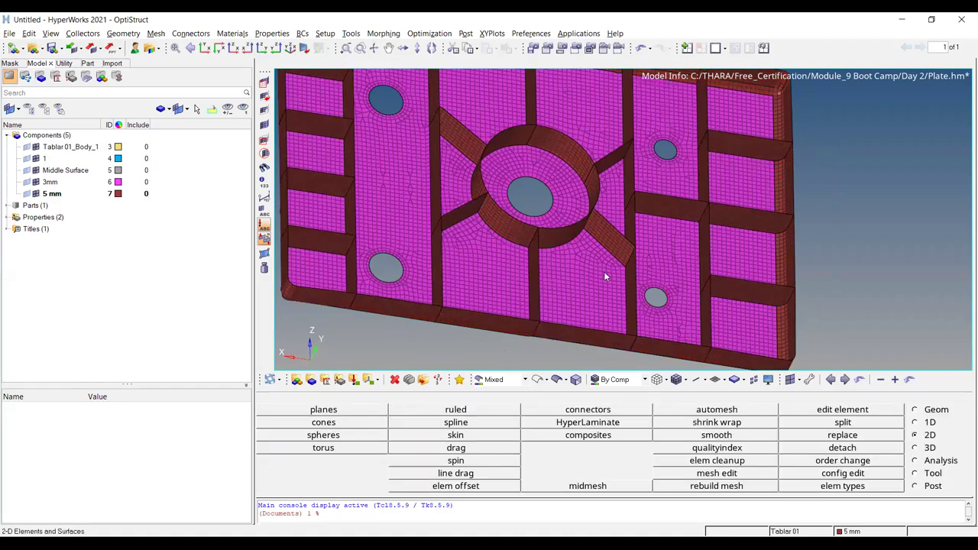
{"action": "left_click_drag", "start_coordinate": [432, 191], "coordinate": [676, 275], "text": "ctrl"}
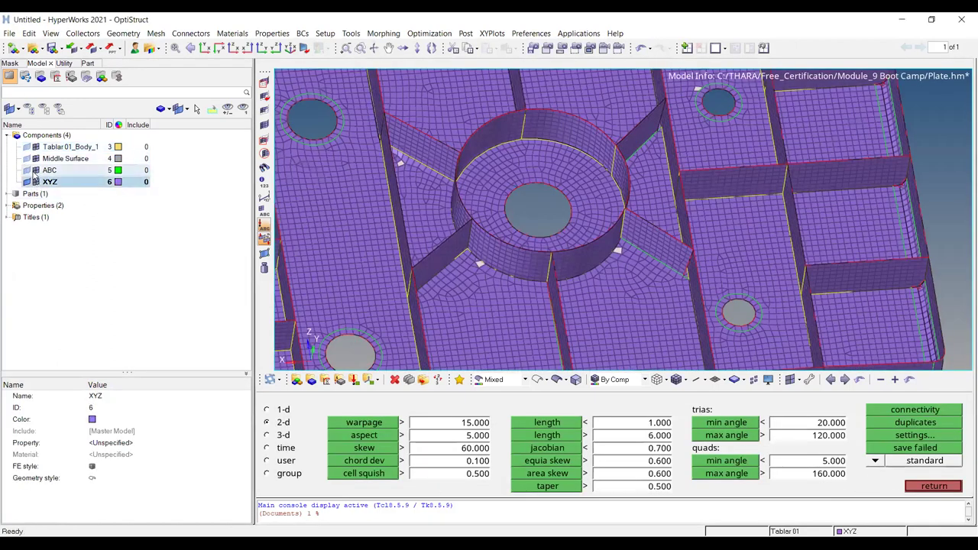
Step: Show only the XYZ component's mid-surface geometry, shaded with surface edges and fitted to the view
{"action": "left_click", "coordinate": [27, 182]}
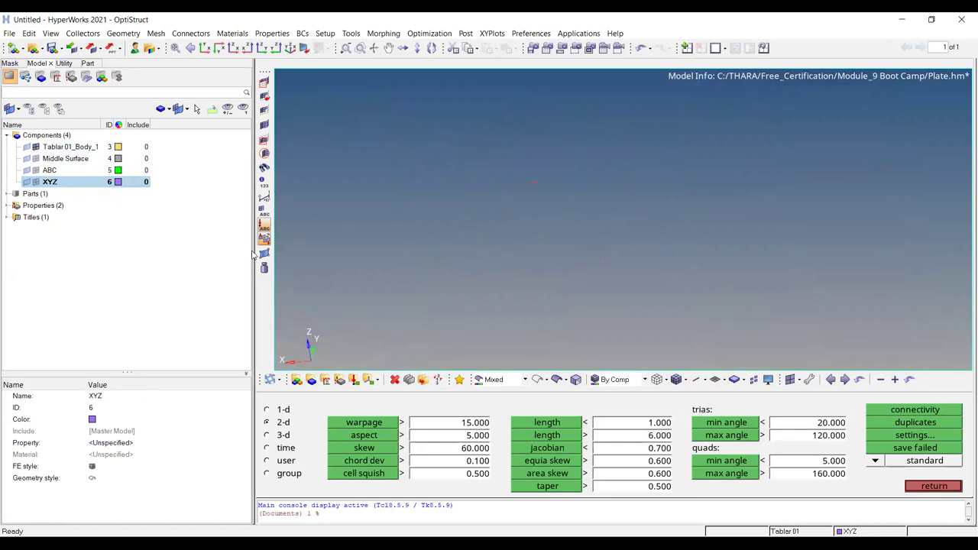
{"action": "left_click", "coordinate": [27, 182]}
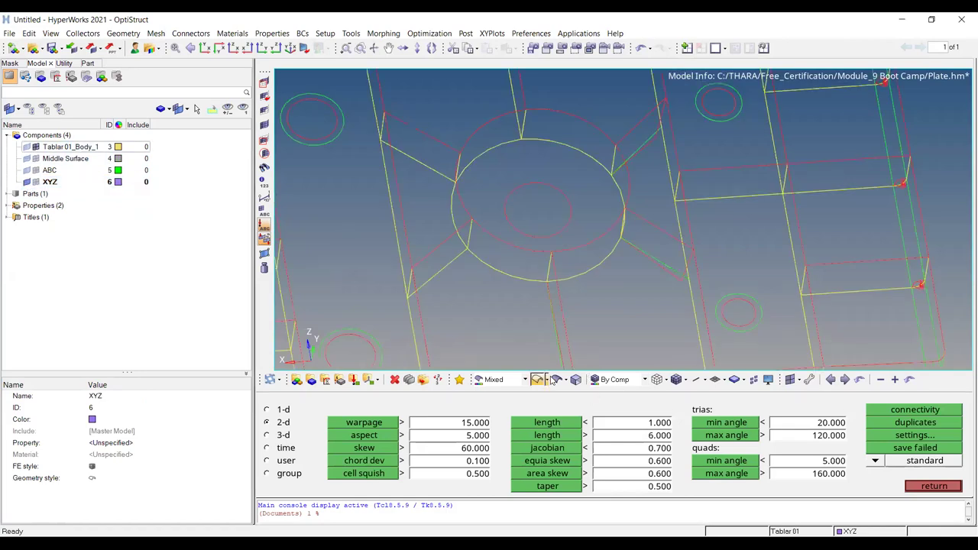
{"action": "left_click", "coordinate": [547, 380]}
{"action": "key", "text": "f"}
{"action": "key", "text": "Escape"}
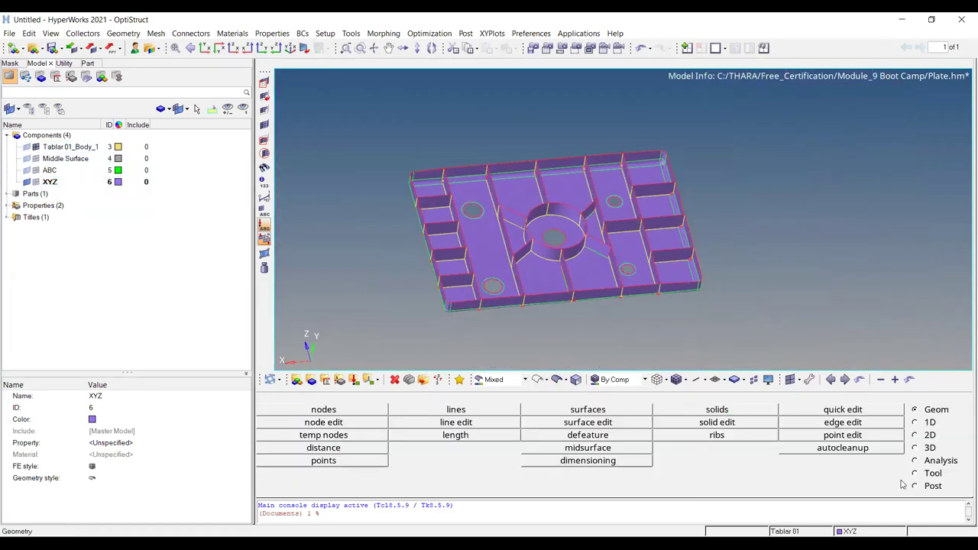
Step: Start the midsurface thickness review and check a base surface between the circular wall and the long edge
{"action": "left_click", "coordinate": [588, 450]}
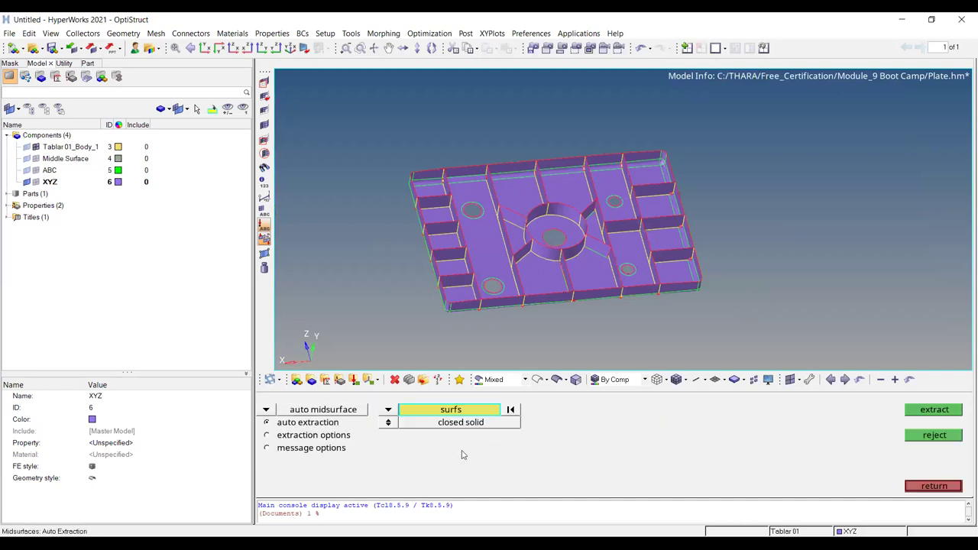
{"action": "left_click", "coordinate": [266, 410]}
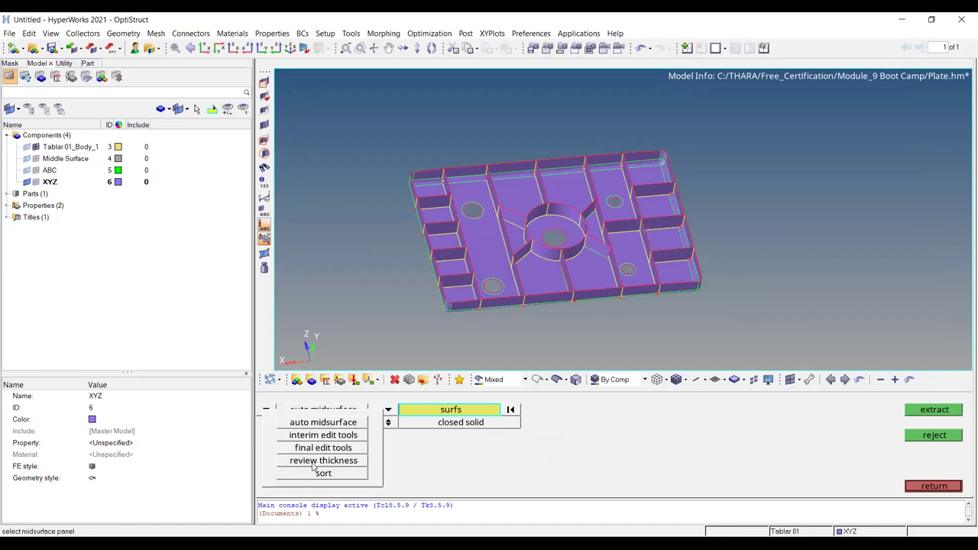
{"action": "left_click", "coordinate": [313, 461]}
{"action": "scroll", "coordinate": [553, 292], "scroll_direction": "up", "scroll_amount": 2}
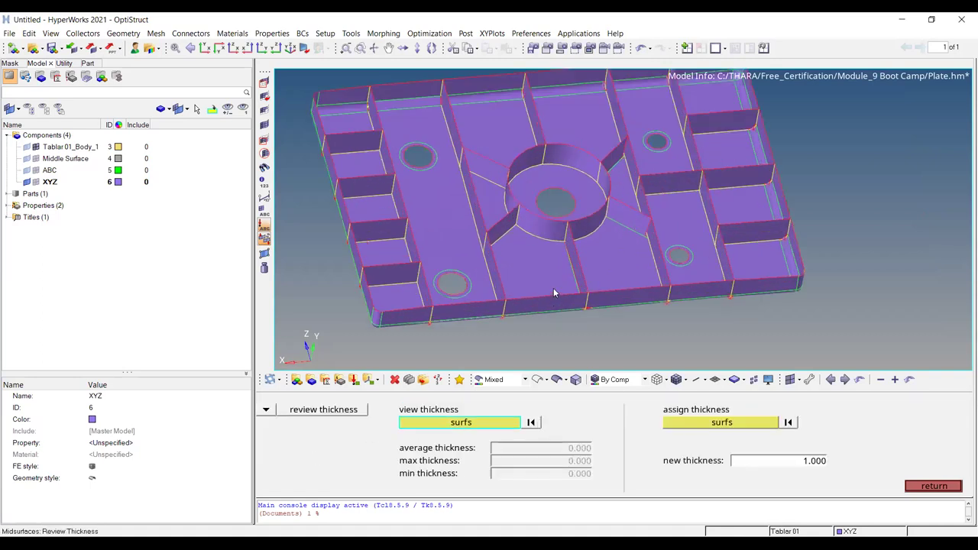
{"action": "scroll", "coordinate": [553, 293], "scroll_direction": "up", "scroll_amount": 2}
{"action": "left_click", "coordinate": [544, 260]}
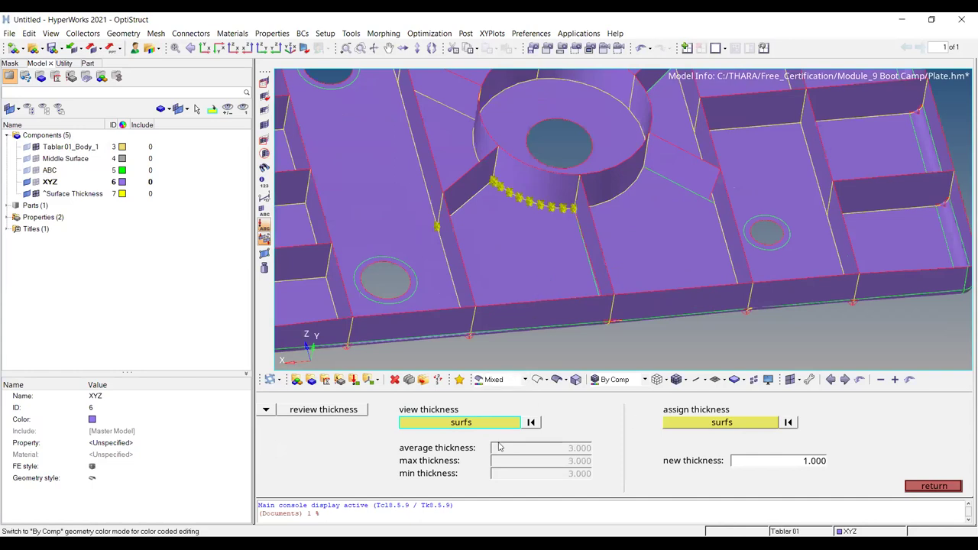
{"action": "left_click", "coordinate": [530, 423]}
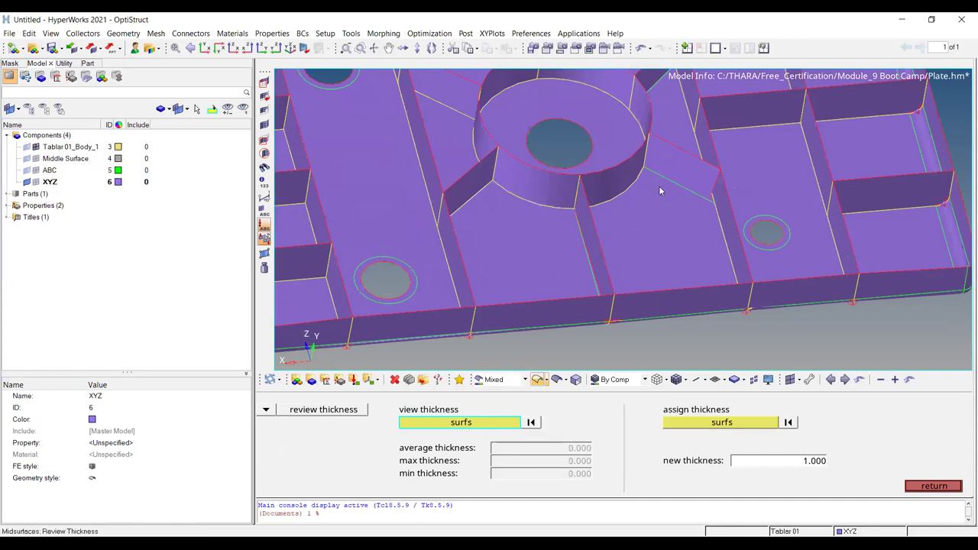
Step: Review the thickness of the base surface on the circle's opposite side and of a long rib, clearing each selection
{"action": "right_click_drag", "start_coordinate": [652, 124], "coordinate": [627, 289], "text": "ctrl"}
{"action": "left_click", "coordinate": [603, 199]}
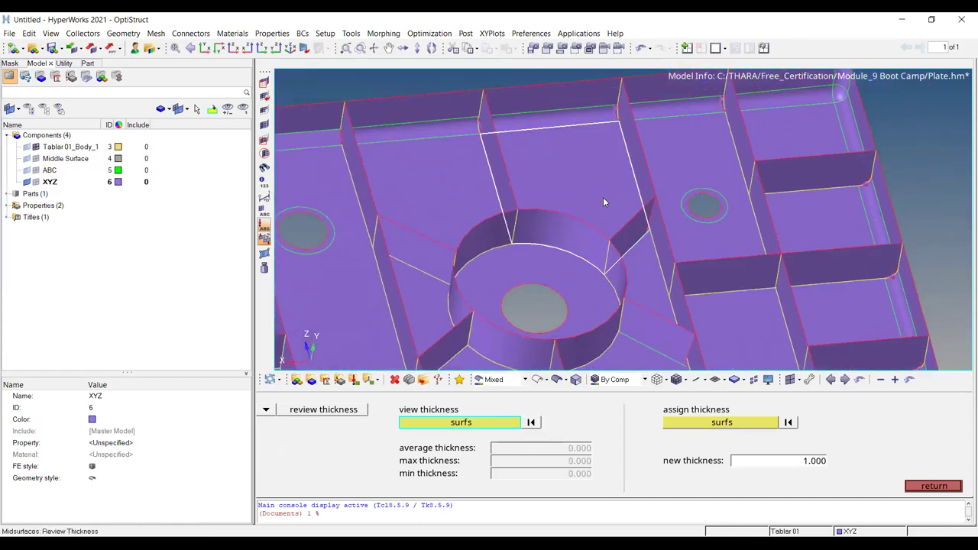
{"action": "left_click", "coordinate": [531, 422]}
{"action": "left_click_drag", "start_coordinate": [550, 195], "coordinate": [512, 180], "text": "ctrl"}
{"action": "right_click_drag", "start_coordinate": [581, 124], "coordinate": [536, 255], "text": "ctrl"}
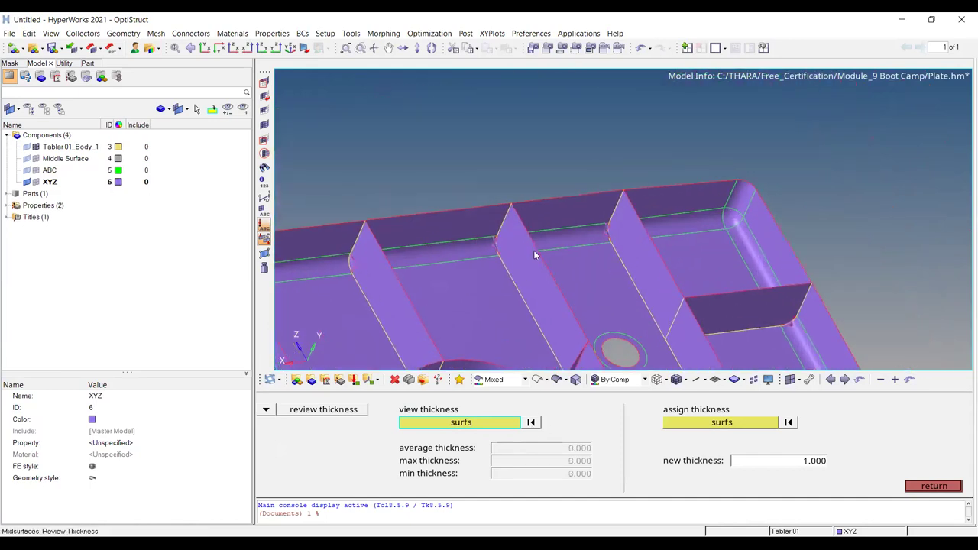
{"action": "scroll", "coordinate": [538, 259], "scroll_direction": "up", "scroll_amount": 4, "text": "ctrl"}
{"action": "left_click", "coordinate": [549, 296]}
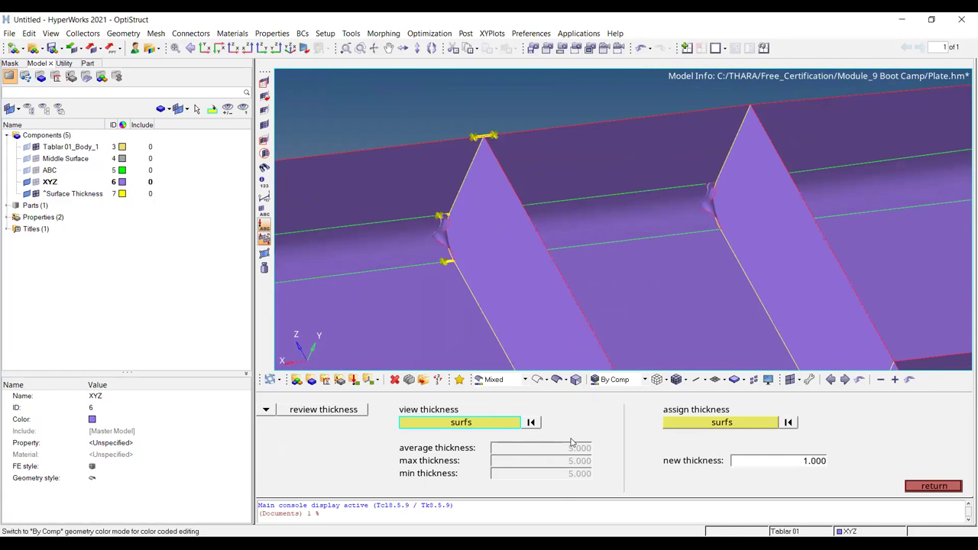
{"action": "left_click", "coordinate": [531, 422]}
Step: Review the thickness of the base surface around the center hole inside the circular wall and clear the selection
{"action": "scroll", "coordinate": [539, 232], "scroll_direction": "down", "scroll_amount": 5, "text": "ctrl"}
{"action": "right_click_drag", "start_coordinate": [574, 284], "coordinate": [582, 218], "text": "ctrl"}
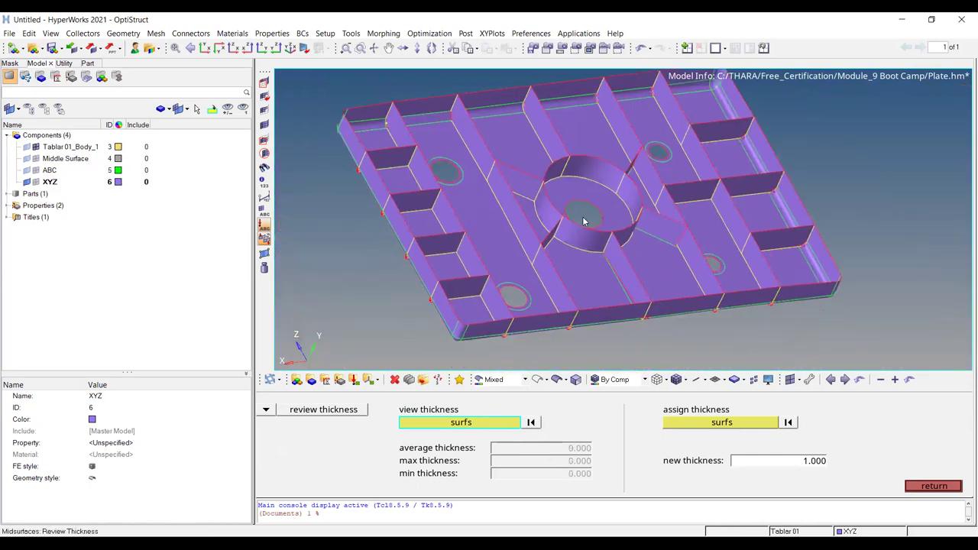
{"action": "left_click_drag", "start_coordinate": [582, 218], "coordinate": [571, 199], "text": "ctrl"}
{"action": "scroll", "coordinate": [569, 199], "scroll_direction": "up", "scroll_amount": 4, "text": "ctrl"}
{"action": "left_click", "coordinate": [569, 195]}
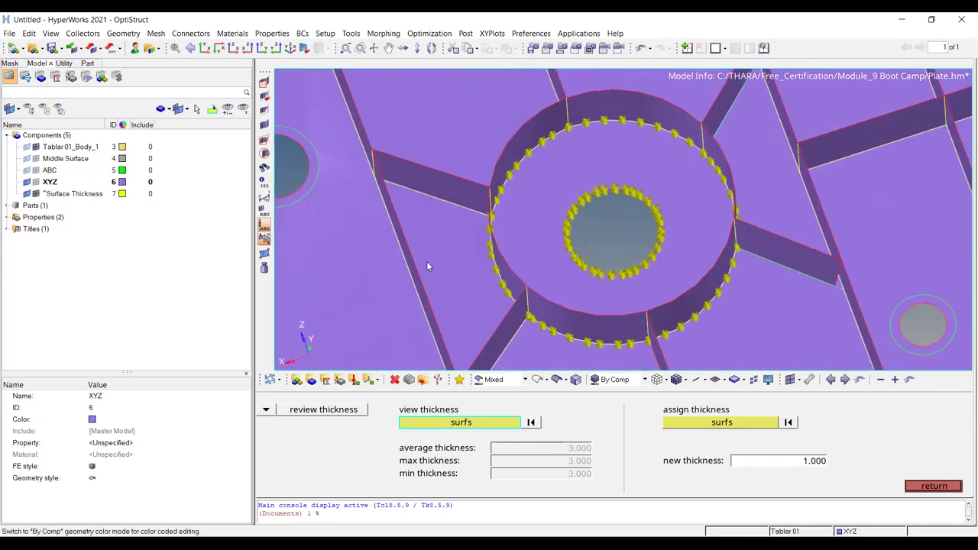
{"action": "left_click", "coordinate": [535, 426]}
Step: Review the thickness of the base surface around a large hole and of a neighbouring short rib
{"action": "scroll", "coordinate": [401, 285], "scroll_direction": "down", "scroll_amount": 3, "text": "ctrl"}
{"action": "left_click_drag", "start_coordinate": [401, 285], "coordinate": [394, 245], "text": "ctrl"}
{"action": "right_click_drag", "start_coordinate": [394, 245], "coordinate": [597, 281], "text": "ctrl"}
{"action": "scroll", "coordinate": [596, 281], "scroll_direction": "up", "scroll_amount": 5, "text": "ctrl"}
{"action": "left_click", "coordinate": [598, 282]}
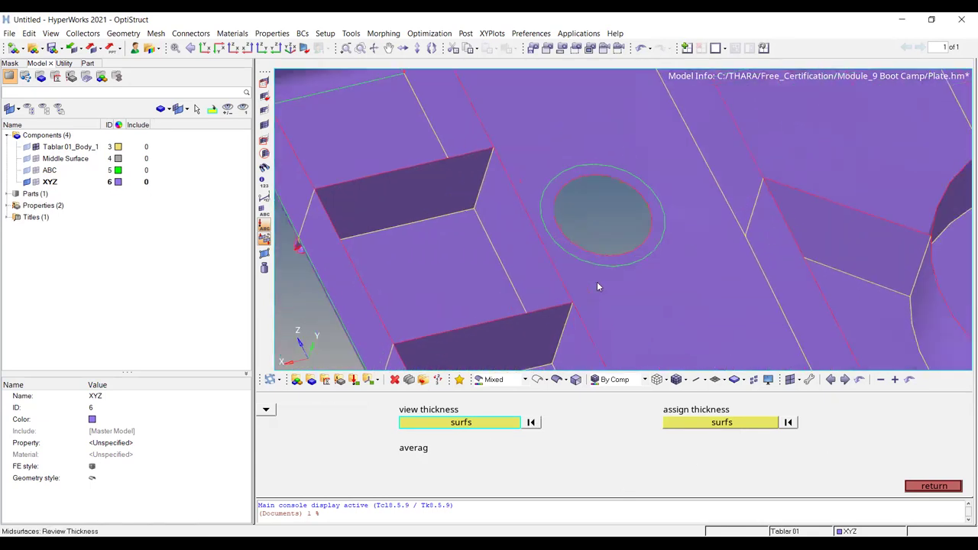
{"action": "left_click", "coordinate": [435, 198]}
{"action": "left_click", "coordinate": [531, 423]}
Step: Review the thickness of the short ribs at the plate's small-hole end and leave the thickness review
{"action": "scroll", "coordinate": [530, 148], "scroll_direction": "down", "scroll_amount": 3}
{"action": "left_click_drag", "start_coordinate": [529, 148], "coordinate": [713, 174], "text": "ctrl"}
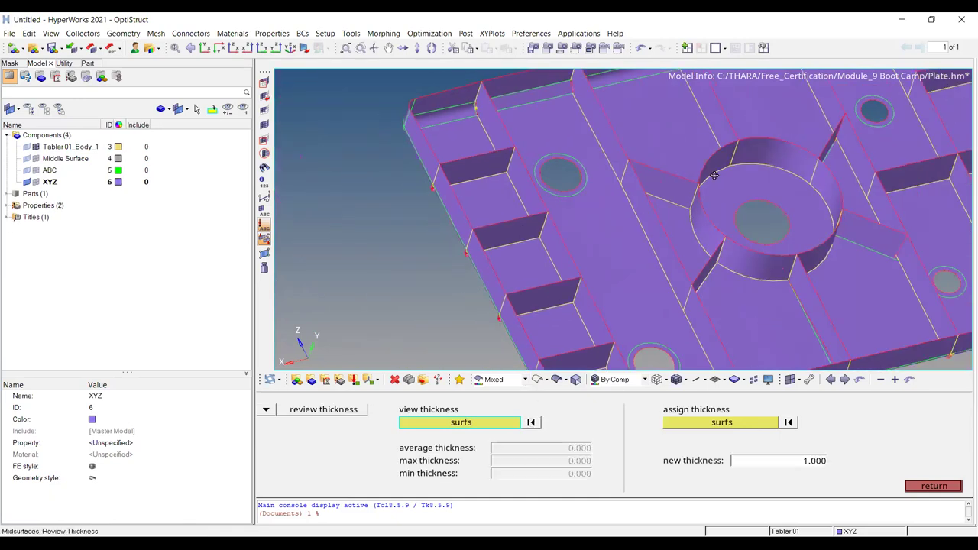
{"action": "right_click_drag", "start_coordinate": [714, 175], "coordinate": [438, 291], "text": "ctrl"}
{"action": "scroll", "coordinate": [721, 213], "scroll_direction": "up", "scroll_amount": 5, "text": "ctrl"}
{"action": "left_click", "coordinate": [709, 213]}
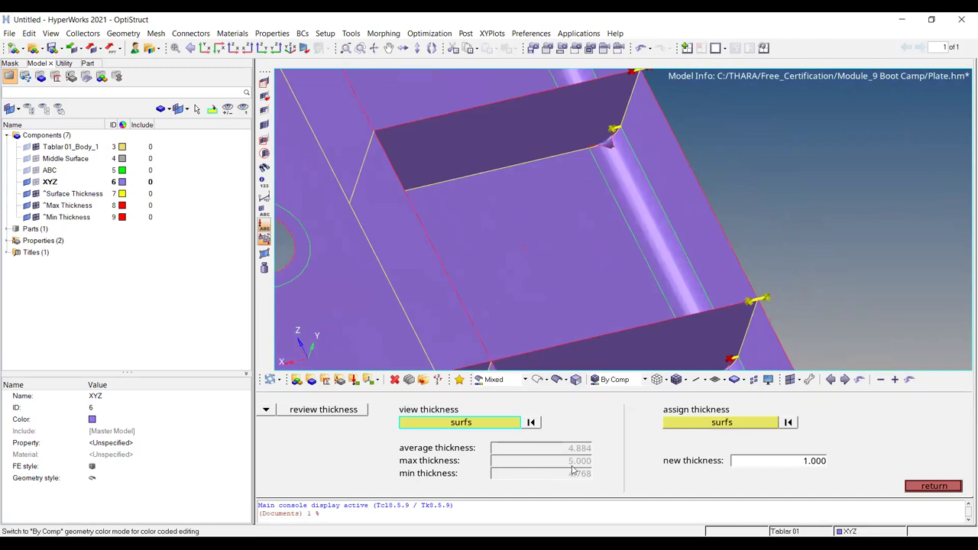
{"action": "scroll", "coordinate": [645, 175], "scroll_direction": "down", "scroll_amount": 5}
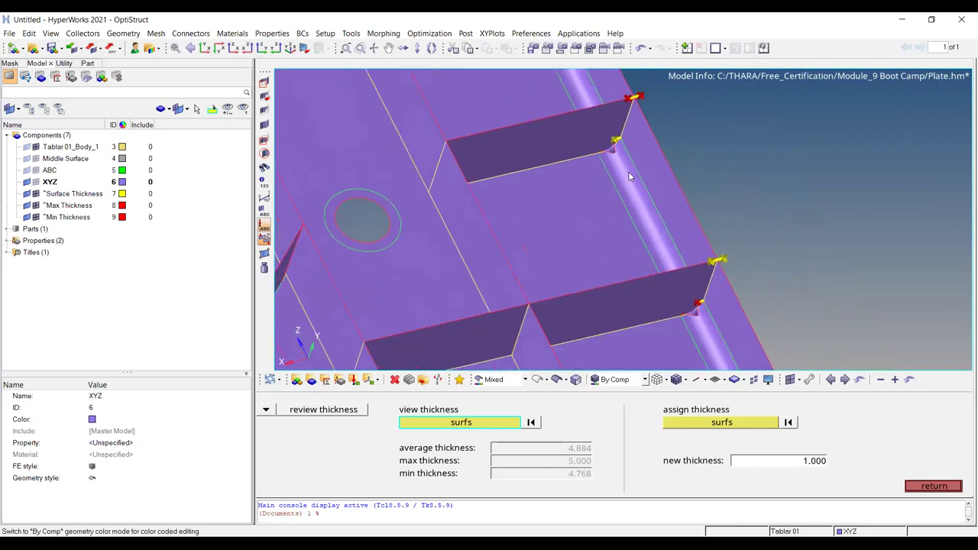
{"action": "key", "text": "Escape"}
Step: Hide the Middle Surface geometry and show the Tablar 01_Body_1 solid geometry
{"action": "mouse_move", "coordinate": [659, 235]}
{"action": "left_mouse_down", "text": "ctrl"}
{"action": "mouse_move", "coordinate": [635, 275]}
{"action": "mouse_move", "coordinate": [648, 238]}
{"action": "left_mouse_up", "text": "ctrl"}
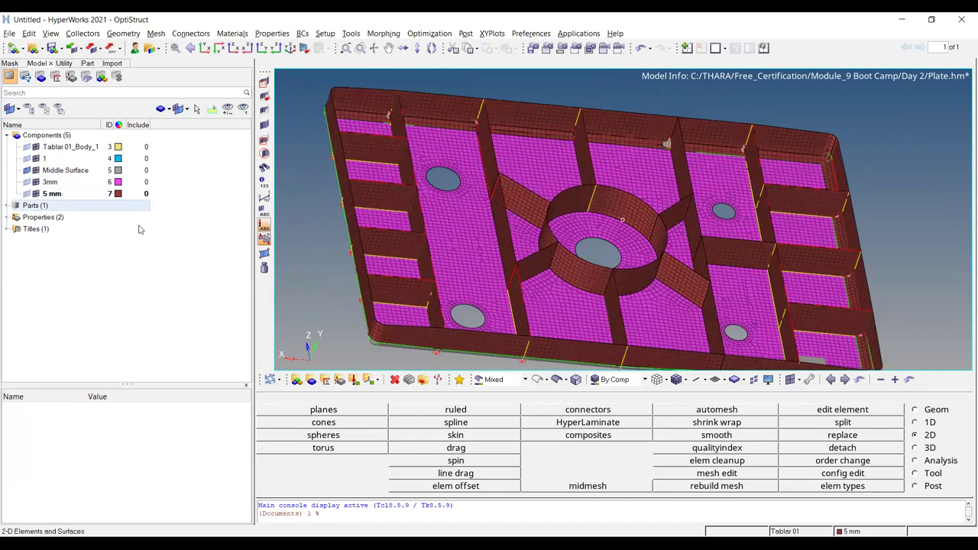
{"action": "left_click", "coordinate": [27, 170]}
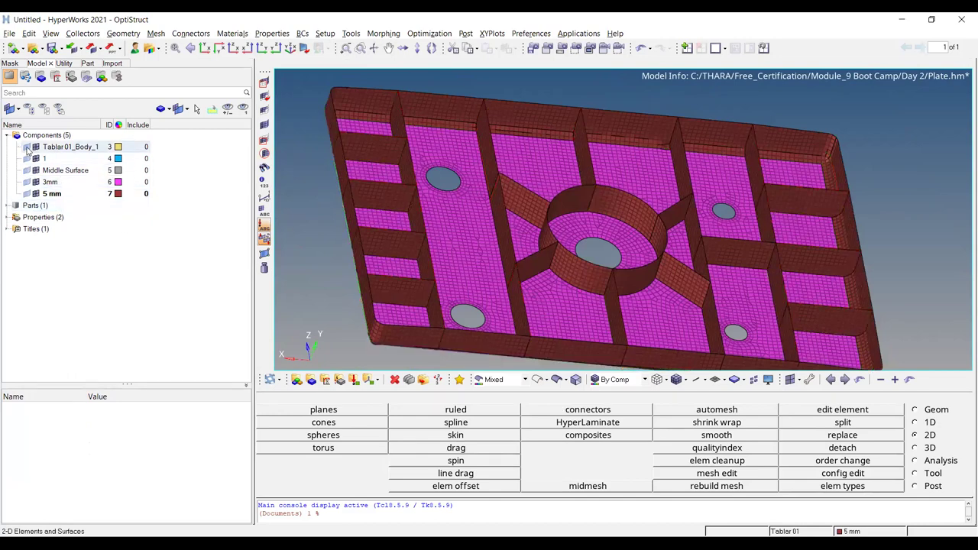
{"action": "left_click", "coordinate": [27, 147]}
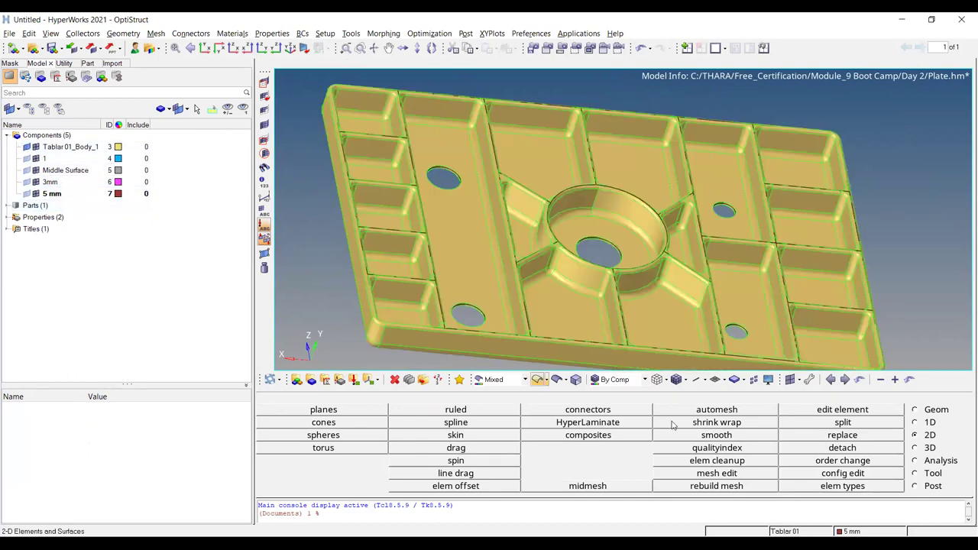
Step: Compare the 2D detailed element representation with the solid body and return to the traditional element representation
{"action": "left_click", "coordinate": [721, 382]}
{"action": "left_click", "coordinate": [722, 410]}
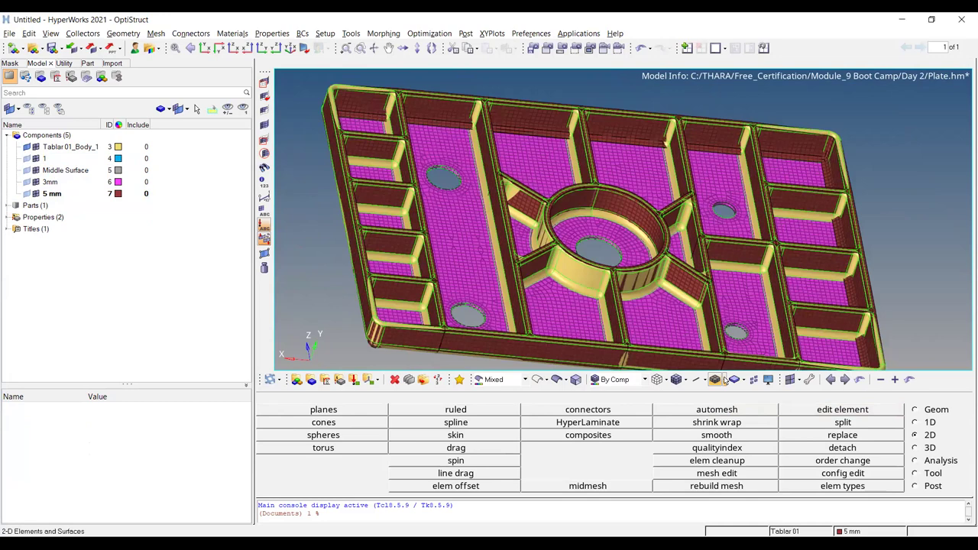
{"action": "left_click", "coordinate": [724, 381]}
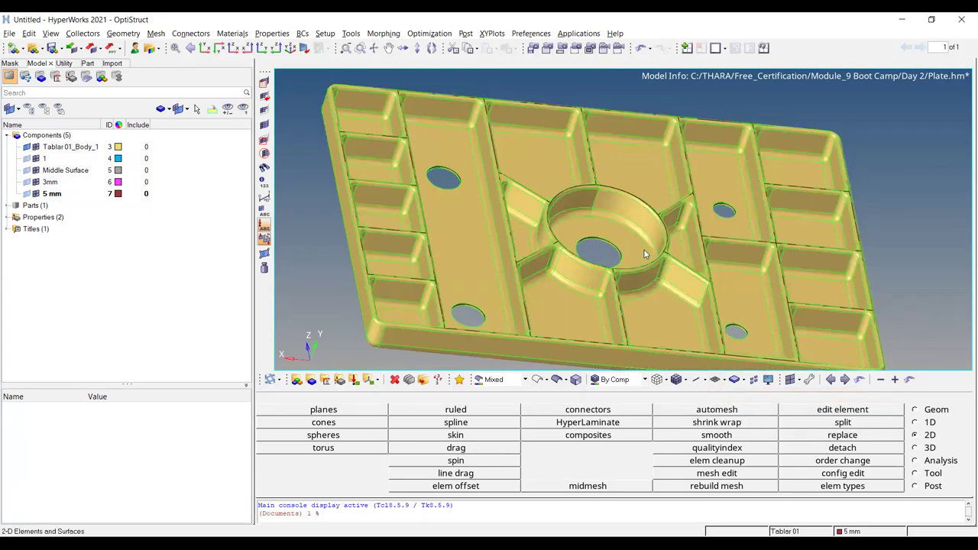
Step: Examine the solid body's fillets and rib junctions along the outer wall, around the center ring and at the plate corner
{"action": "left_click_drag", "start_coordinate": [623, 166], "coordinate": [606, 136], "text": "ctrl"}
{"action": "scroll", "coordinate": [606, 136], "scroll_direction": "up", "scroll_amount": 5, "text": "ctrl"}
{"action": "right_click_drag", "start_coordinate": [606, 207], "coordinate": [603, 355], "text": "ctrl"}
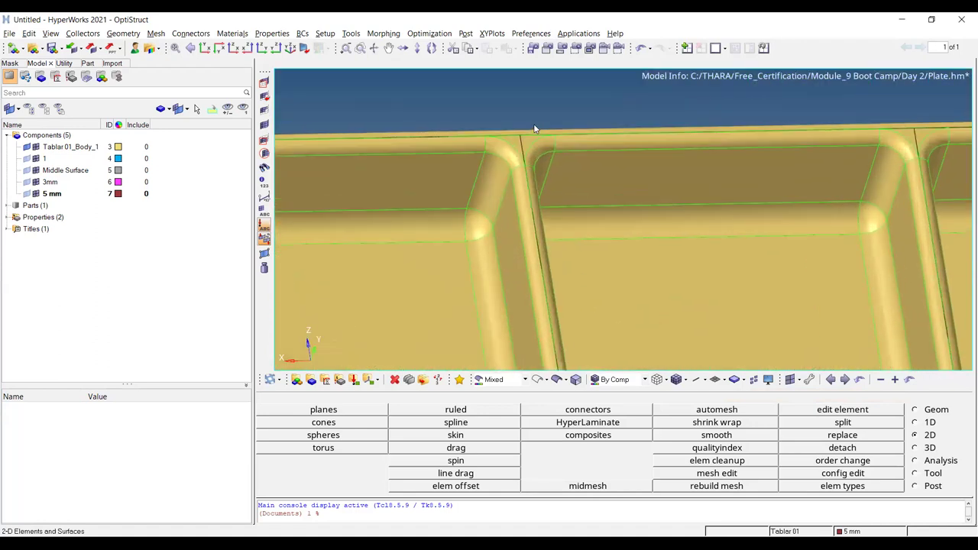
{"action": "scroll", "coordinate": [525, 136], "scroll_direction": "up", "scroll_amount": 5, "text": "ctrl"}
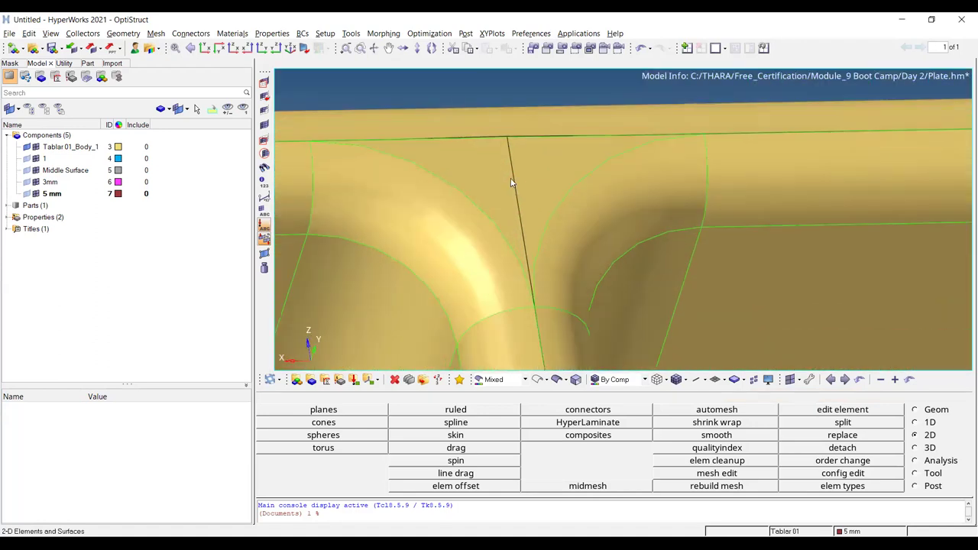
{"action": "scroll", "coordinate": [506, 148], "scroll_direction": "down", "scroll_amount": 5, "text": "ctrl"}
{"action": "right_click_drag", "start_coordinate": [507, 148], "coordinate": [939, 225], "text": "ctrl"}
{"action": "scroll", "coordinate": [510, 244], "scroll_direction": "up", "scroll_amount": 5}
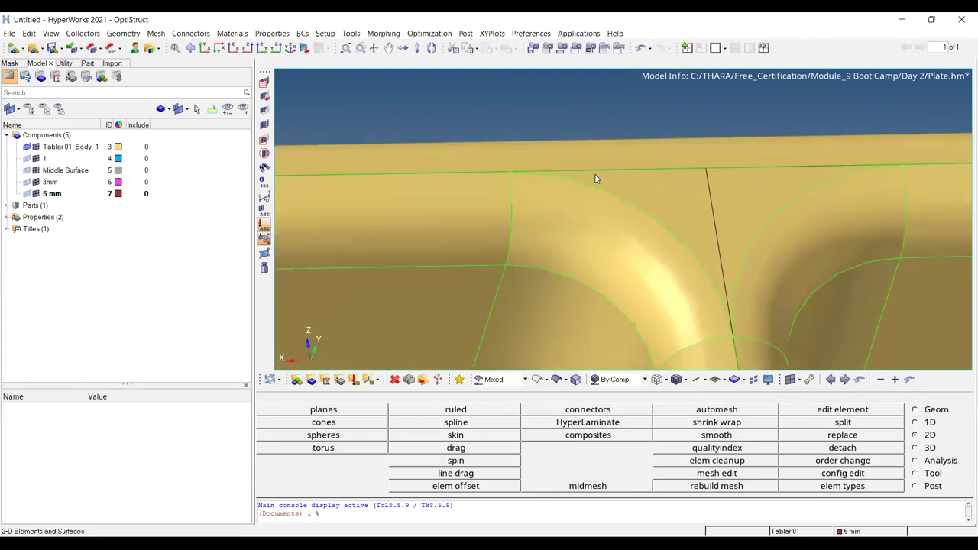
{"action": "scroll", "coordinate": [680, 183], "scroll_direction": "down", "scroll_amount": 5, "text": "ctrl"}
{"action": "right_click_drag", "start_coordinate": [732, 276], "coordinate": [706, 175], "text": "ctrl"}
{"action": "scroll", "coordinate": [706, 178], "scroll_direction": "down", "scroll_amount": 5}
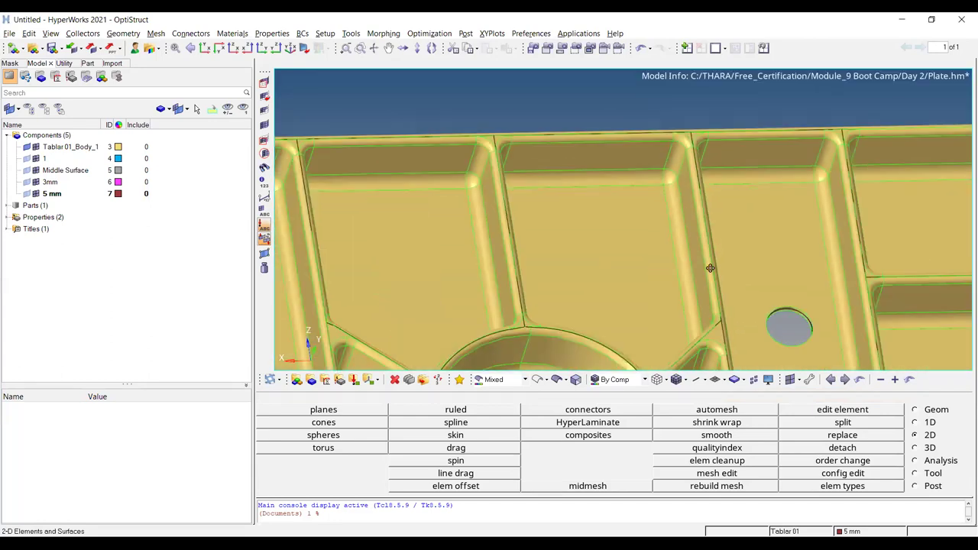
{"action": "scroll", "coordinate": [676, 204], "scroll_direction": "up", "scroll_amount": 6}
{"action": "scroll", "coordinate": [636, 225], "scroll_direction": "down", "scroll_amount": 5}
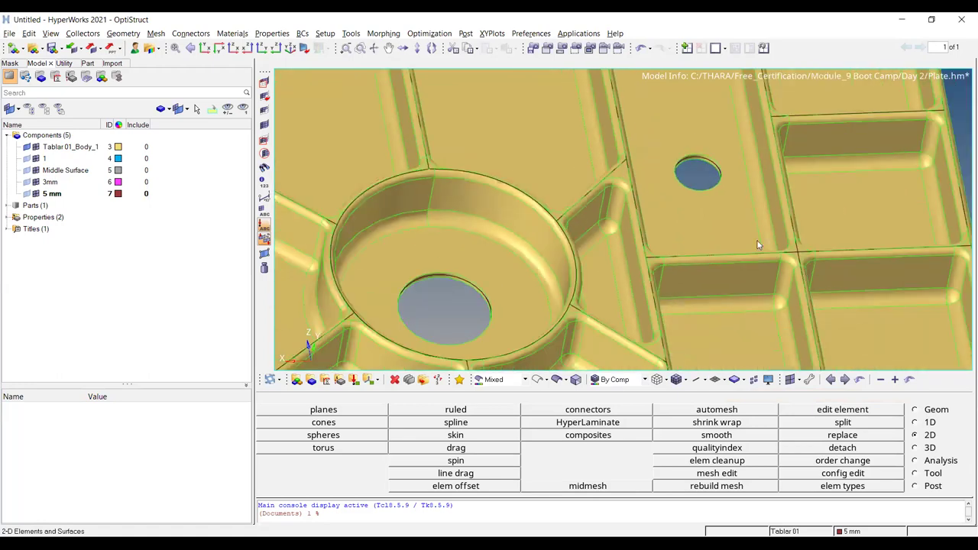
{"action": "scroll", "coordinate": [675, 180], "scroll_direction": "up", "scroll_amount": 6}
{"action": "left_click_drag", "start_coordinate": [514, 145], "coordinate": [553, 400], "text": "ctrl"}
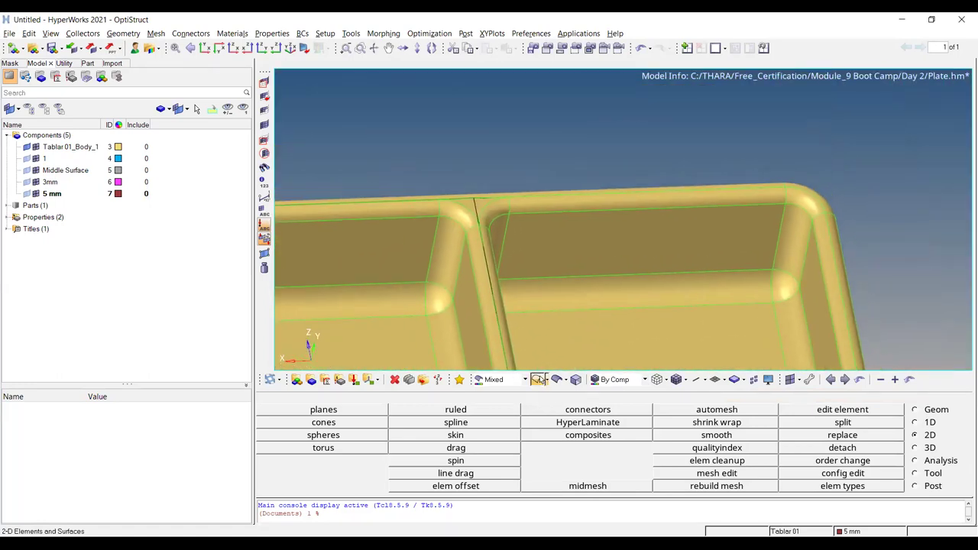
Step: Compare the 3mm and 5 mm meshes with the solid's wireframe edges around the outer pockets and restore shaded geometry
{"action": "left_click", "coordinate": [540, 379]}
{"action": "scroll", "coordinate": [772, 194], "scroll_direction": "down", "scroll_amount": 5}
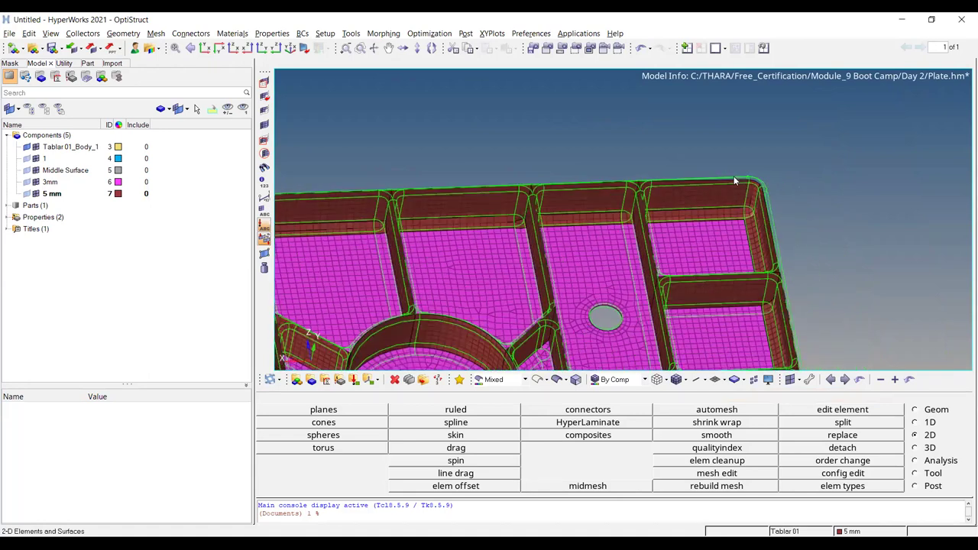
{"action": "scroll", "coordinate": [576, 200], "scroll_direction": "up", "scroll_amount": 6}
{"action": "right_click_drag", "start_coordinate": [575, 201], "coordinate": [351, 123], "text": "ctrl"}
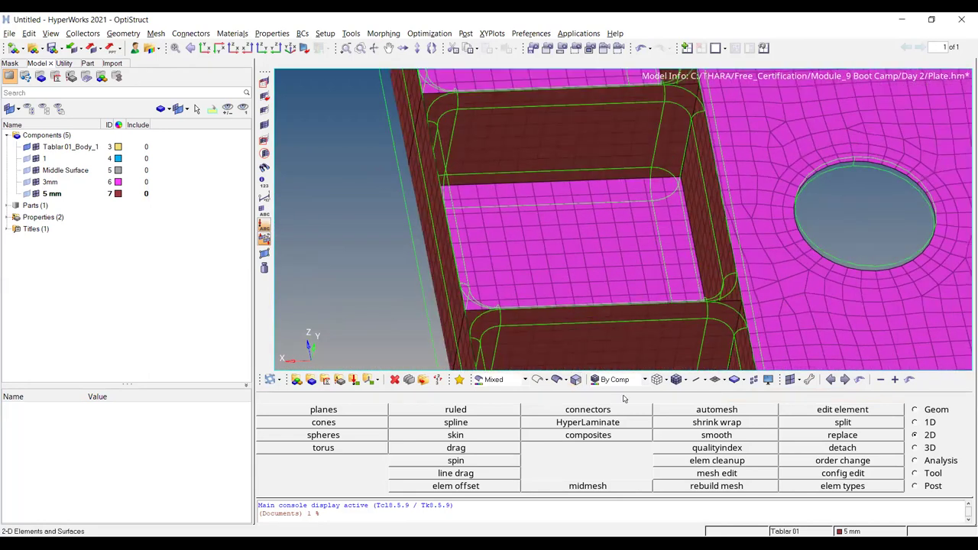
{"action": "left_click", "coordinate": [557, 379]}
{"action": "scroll", "coordinate": [483, 172], "scroll_direction": "down", "scroll_amount": 6}
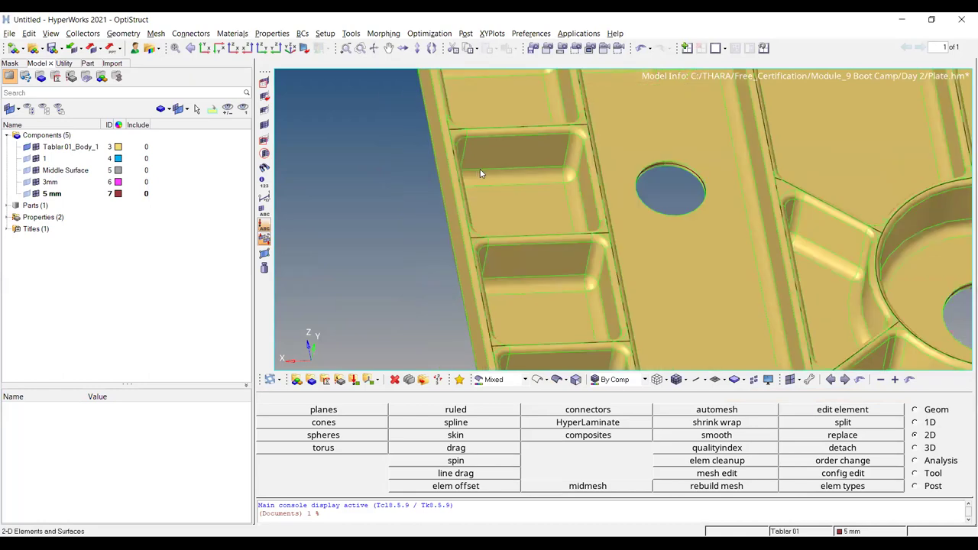
{"action": "left_click_drag", "start_coordinate": [548, 188], "coordinate": [596, 181], "text": "ctrl"}
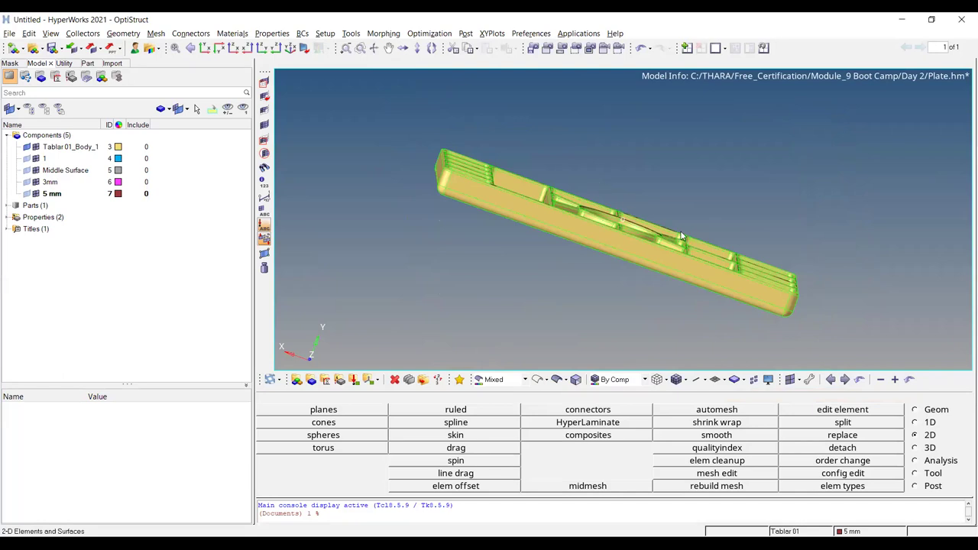
Step: Switch the 2D elements to detailed representation and compare their thickness with the solid body at the outer-wall ribs
{"action": "left_click", "coordinate": [723, 380]}
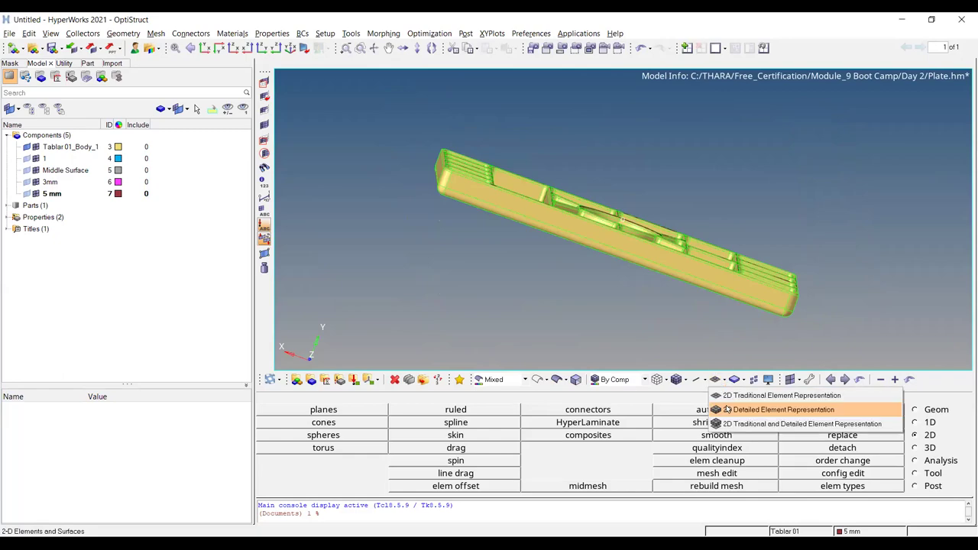
{"action": "left_click", "coordinate": [794, 409]}
{"action": "left_click_drag", "start_coordinate": [637, 173], "coordinate": [645, 220], "text": "ctrl"}
{"action": "scroll", "coordinate": [550, 149], "scroll_direction": "up", "scroll_amount": 10}
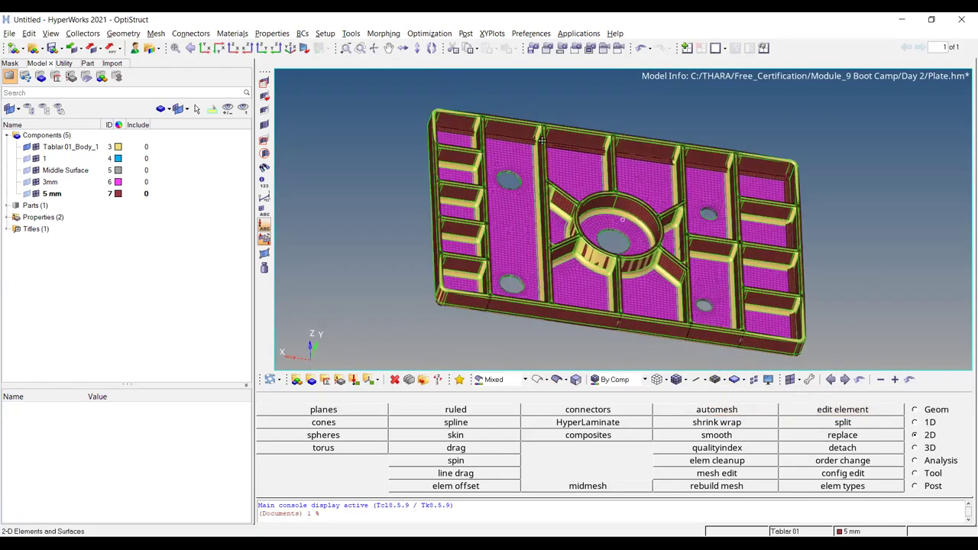
{"action": "scroll", "coordinate": [516, 173], "scroll_direction": "up", "scroll_amount": 2}
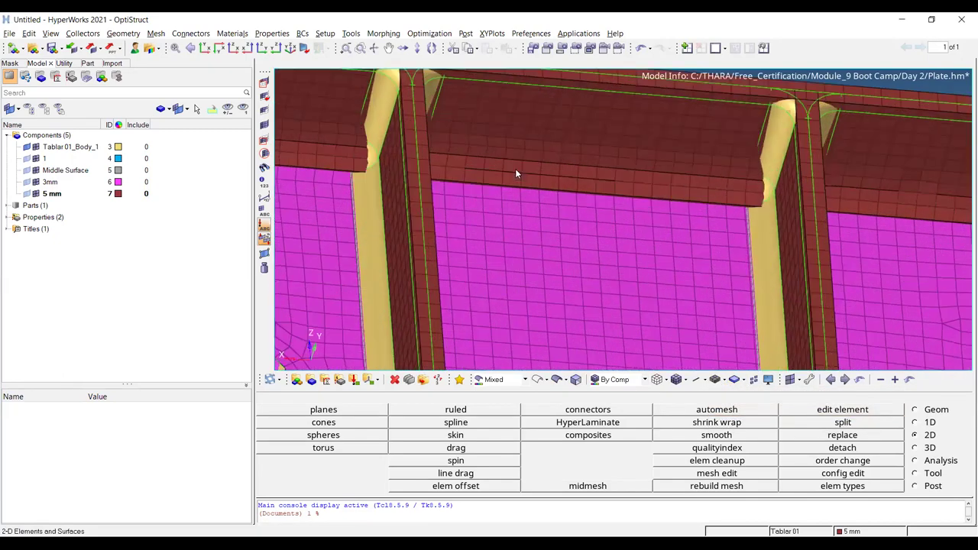
Step: Compare the detailed element thickness with the solid's wireframe edges at a hole on the plate's flat underside
{"action": "scroll", "coordinate": [649, 176], "scroll_direction": "down", "scroll_amount": 7}
{"action": "left_click_drag", "start_coordinate": [647, 177], "coordinate": [819, 181], "text": "ctrl"}
{"action": "scroll", "coordinate": [820, 181], "scroll_direction": "up", "scroll_amount": 3}
{"action": "scroll", "coordinate": [557, 341], "scroll_direction": "up", "scroll_amount": 4}
{"action": "right_click_drag", "start_coordinate": [820, 182], "coordinate": [670, 193], "text": "ctrl"}
{"action": "scroll", "coordinate": [613, 205], "scroll_direction": "up", "scroll_amount": 7}
{"action": "mouse_move", "coordinate": [523, 303]}
{"action": "right_mouse_down", "text": "ctrl"}
{"action": "mouse_move", "coordinate": [548, 263]}
{"action": "mouse_move", "coordinate": [746, 212]}
{"action": "right_mouse_up", "text": "ctrl"}
{"action": "left_click", "coordinate": [538, 380]}
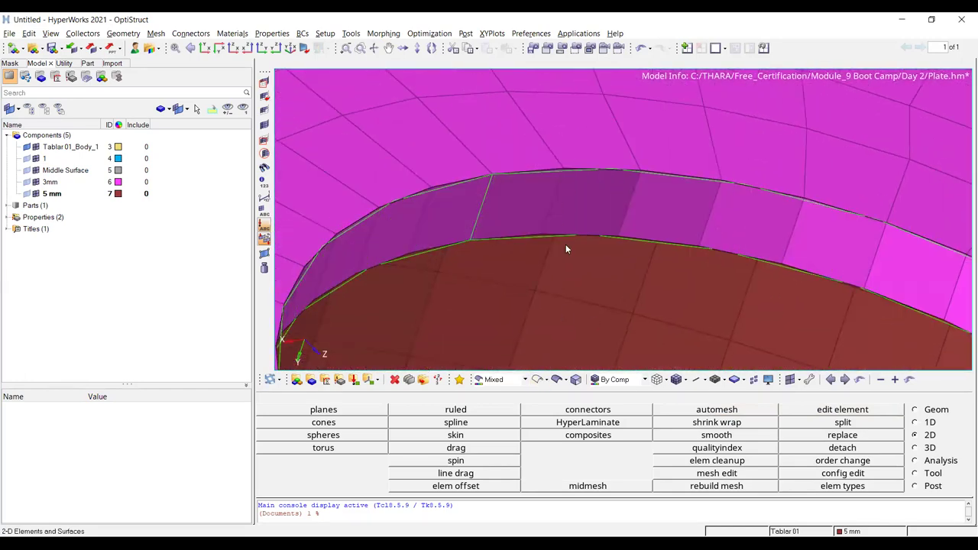
{"action": "left_click_drag", "start_coordinate": [631, 217], "coordinate": [675, 187], "text": "ctrl"}
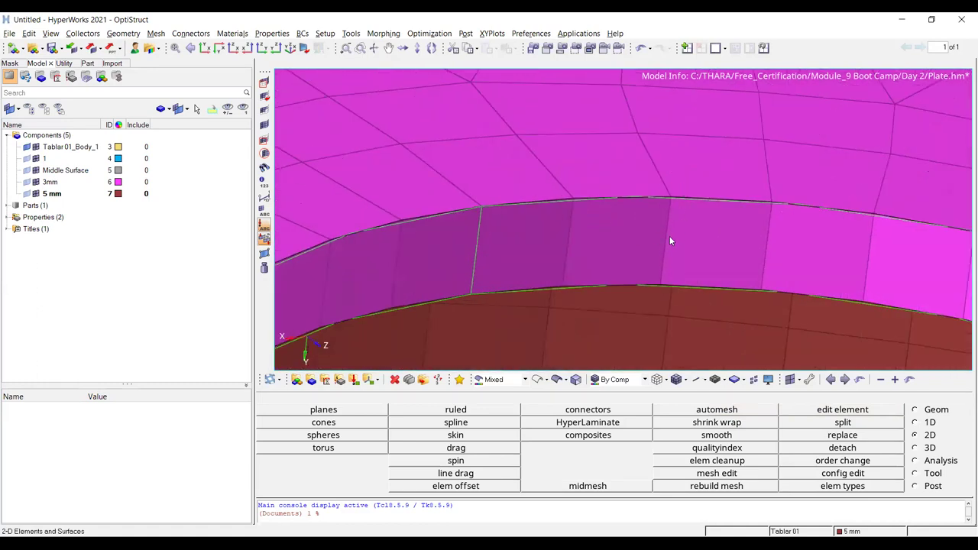
{"action": "scroll", "coordinate": [669, 242], "scroll_direction": "up", "scroll_amount": 3}
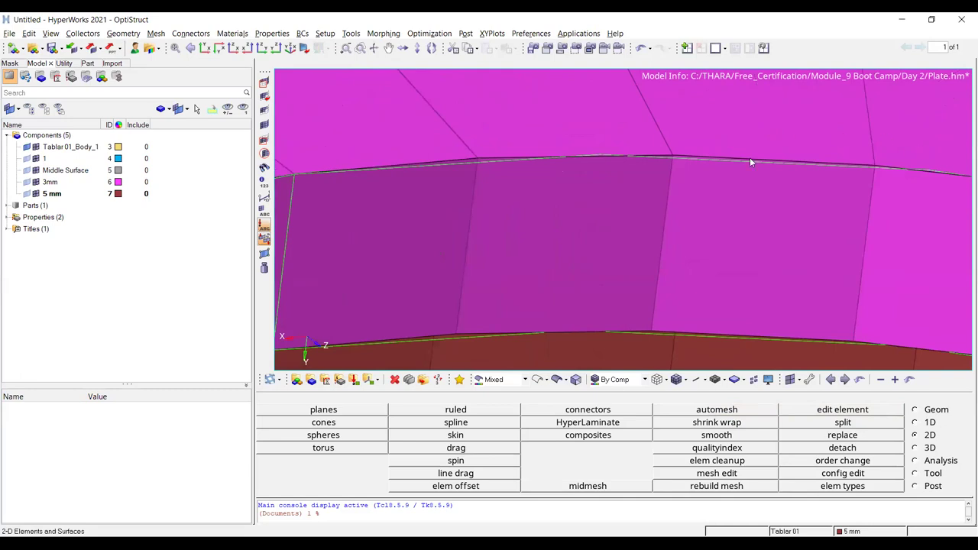
{"action": "scroll", "coordinate": [749, 161], "scroll_direction": "down", "scroll_amount": 3}
{"action": "scroll", "coordinate": [482, 205], "scroll_direction": "down", "scroll_amount": 5}
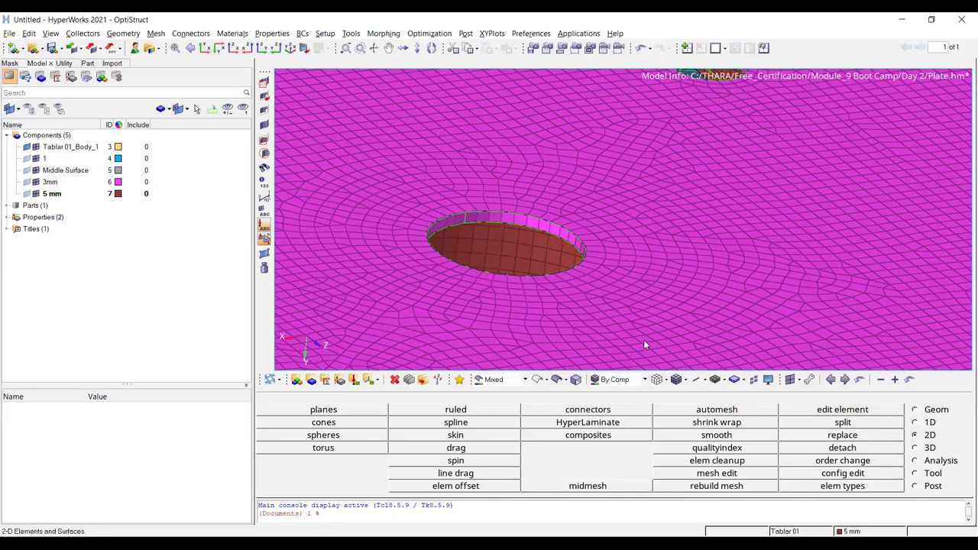
Step: Restore shaded geometry and examine how the element thickness overlaps the solid in the holes on the flat underside
{"action": "scroll", "coordinate": [544, 265], "scroll_direction": "up", "scroll_amount": 5}
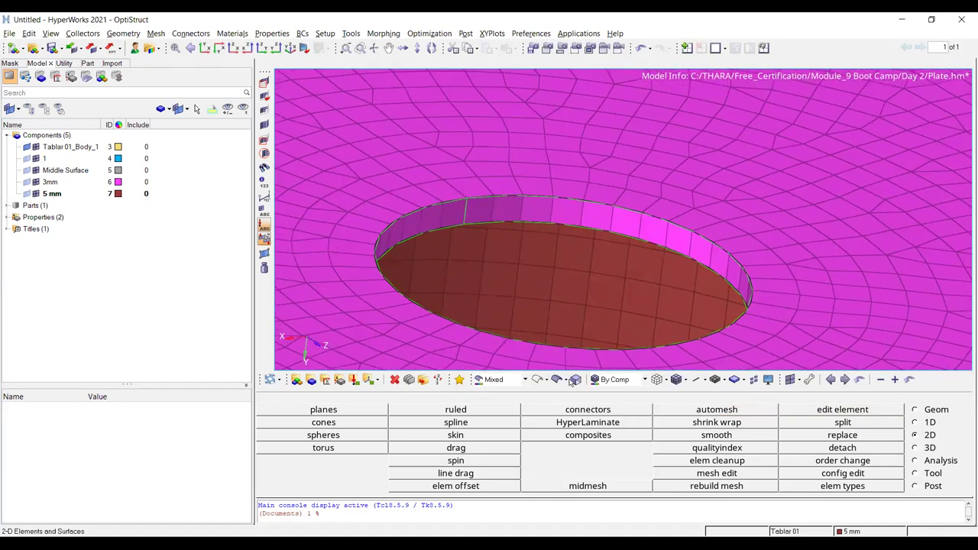
{"action": "scroll", "coordinate": [512, 201], "scroll_direction": "down", "scroll_amount": 3}
{"action": "scroll", "coordinate": [512, 201], "scroll_direction": "down", "scroll_amount": 5}
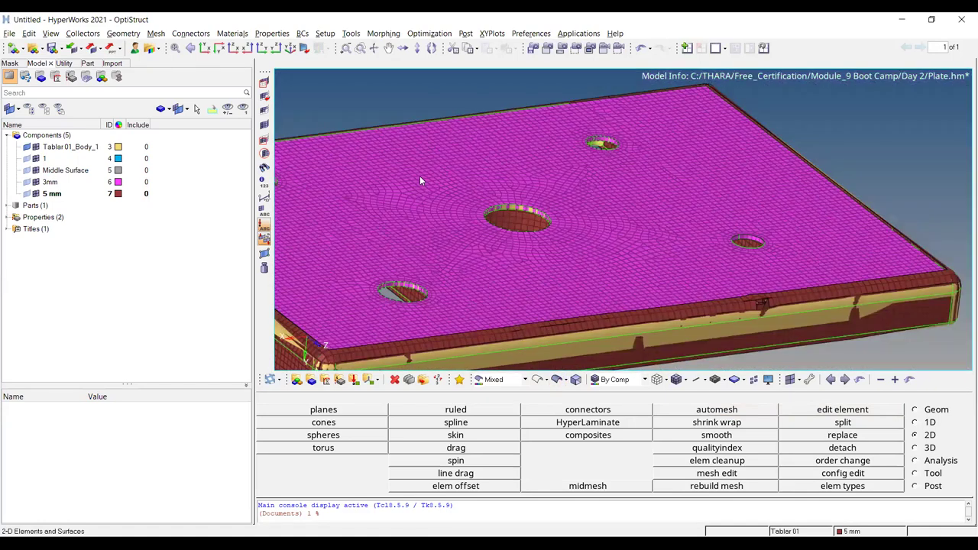
{"action": "scroll", "coordinate": [588, 157], "scroll_direction": "up", "scroll_amount": 6}
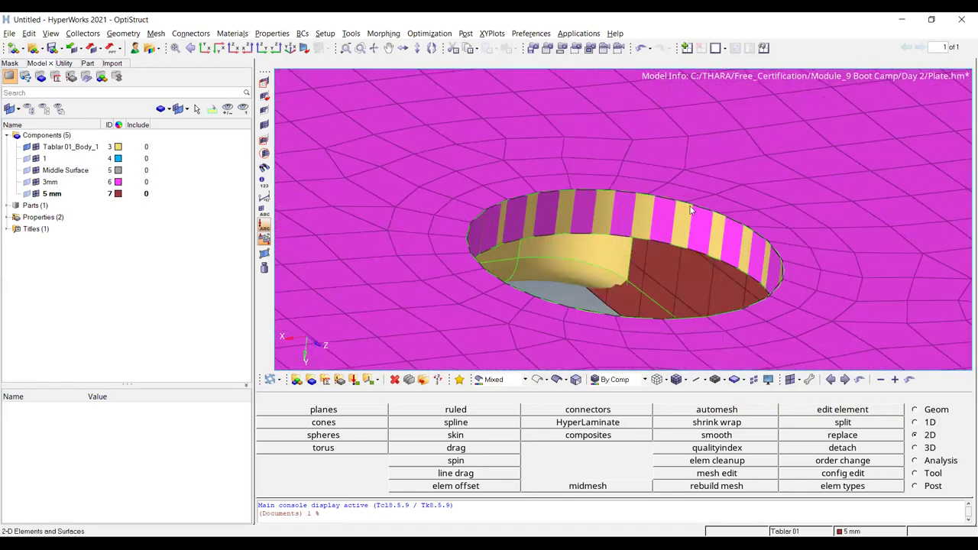
{"action": "scroll", "coordinate": [594, 145], "scroll_direction": "down", "scroll_amount": 8}
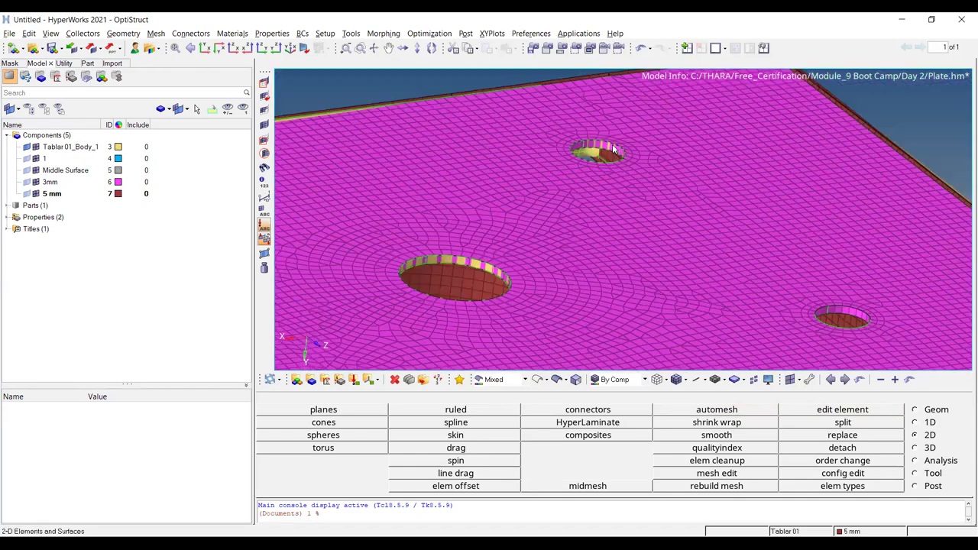
Step: Compare the detailed element thickness with the solid on the plate's ribbed side, along the ribs and the circular wall
{"action": "left_click_drag", "start_coordinate": [649, 245], "coordinate": [629, 124], "text": "ctrl"}
{"action": "scroll", "coordinate": [629, 123], "scroll_direction": "up", "scroll_amount": 8}
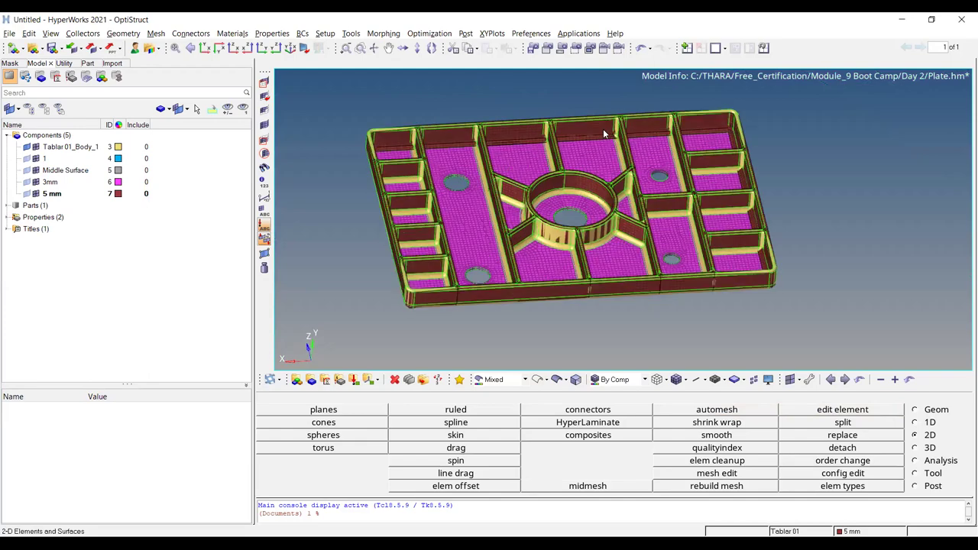
{"action": "scroll", "coordinate": [547, 176], "scroll_direction": "up", "scroll_amount": 4}
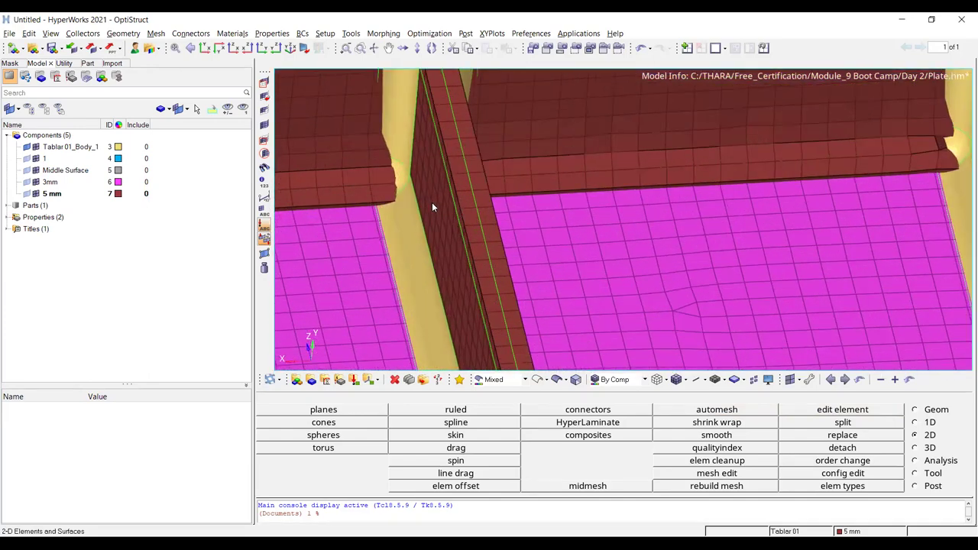
{"action": "scroll", "coordinate": [483, 240], "scroll_direction": "down", "scroll_amount": 10}
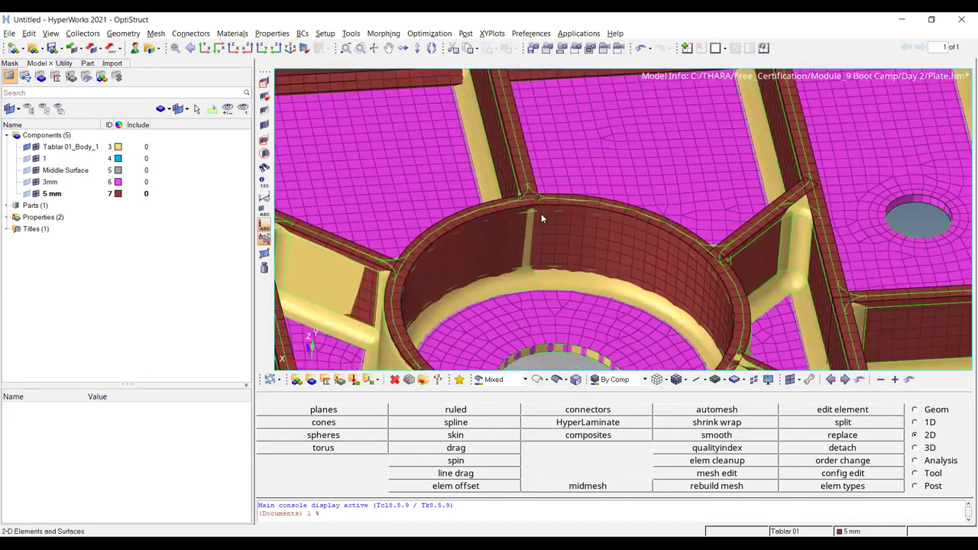
{"action": "scroll", "coordinate": [425, 319], "scroll_direction": "up", "scroll_amount": 8}
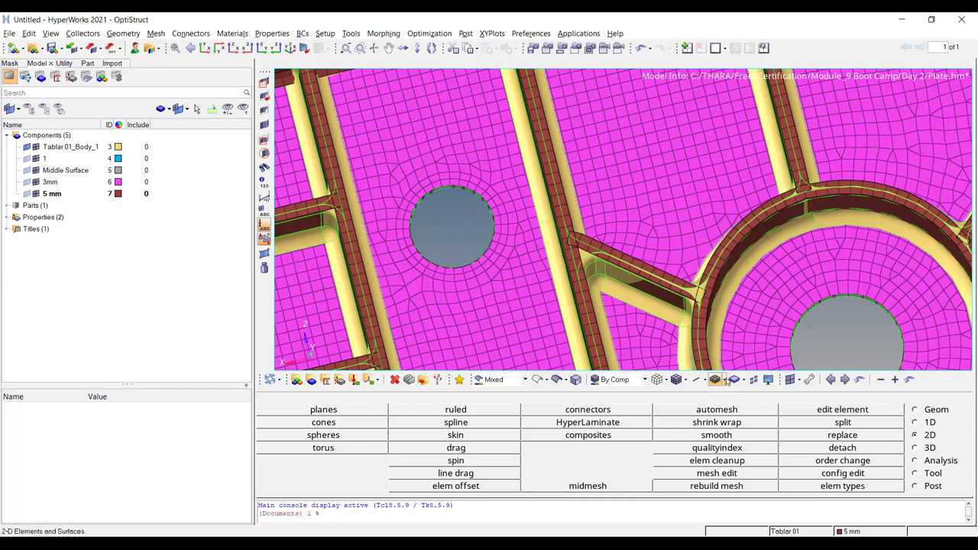
Step: Return the 2D elements to traditional representation and display the solid geometry as wireframe
{"action": "left_click", "coordinate": [726, 382]}
{"action": "left_click", "coordinate": [724, 391]}
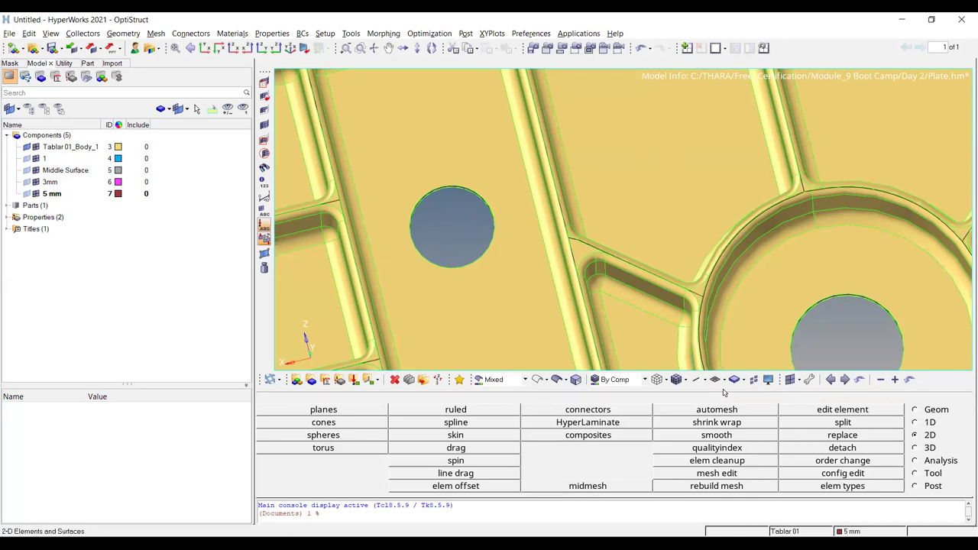
{"action": "left_click", "coordinate": [538, 380]}
{"action": "right_click_drag", "start_coordinate": [590, 201], "coordinate": [553, 216], "text": "ctrl"}
{"action": "scroll", "coordinate": [540, 199], "scroll_direction": "down", "scroll_amount": 4, "text": "ctrl"}
{"action": "left_click_drag", "start_coordinate": [586, 184], "coordinate": [588, 159], "text": "ctrl"}
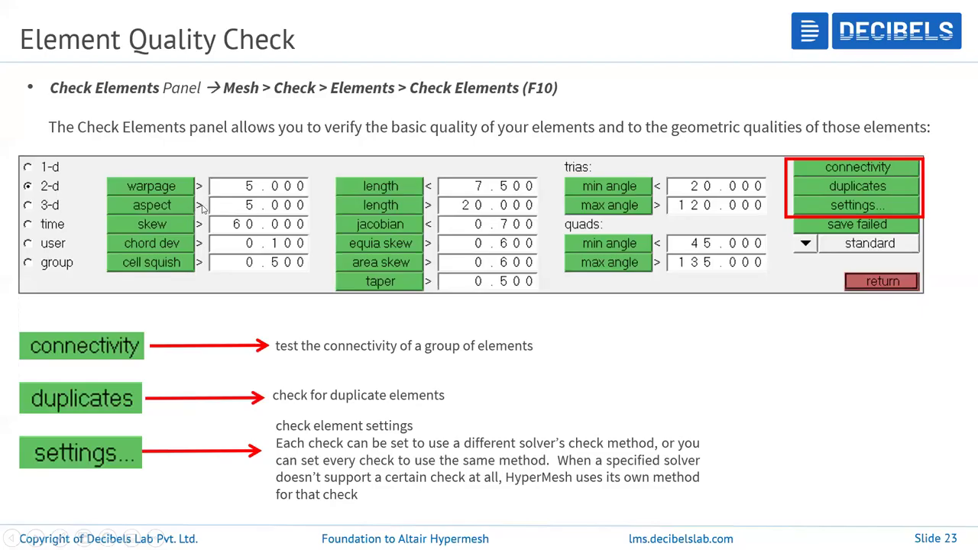
{"action": "left_click", "coordinate": [202, 206]}
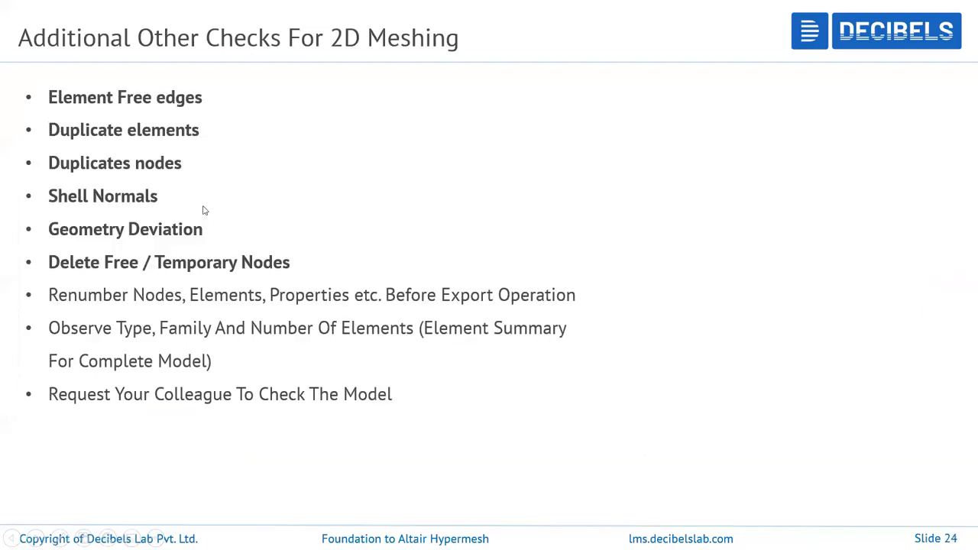
{"action": "left_click", "coordinate": [190, 156]}
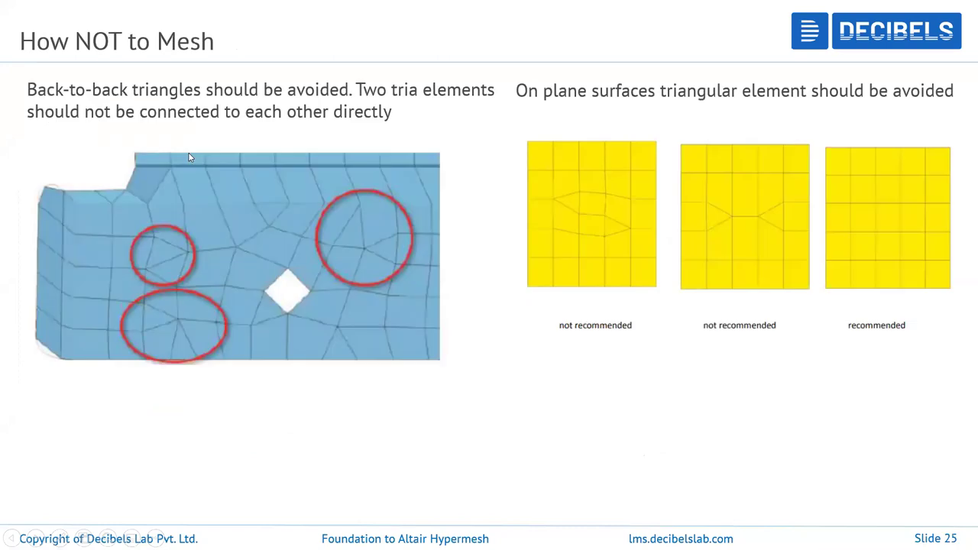